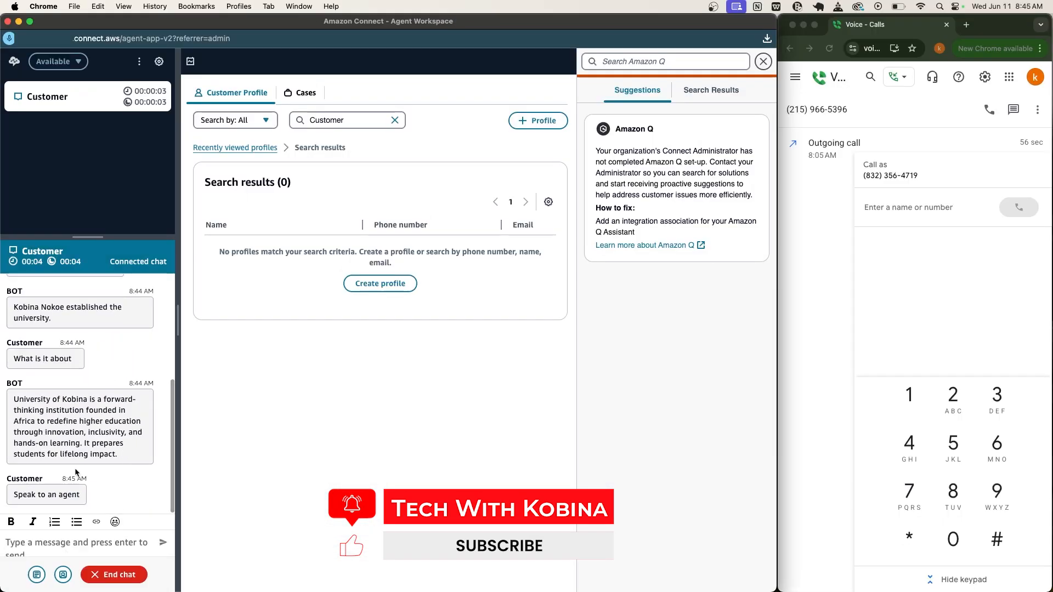
# Reply to the connected customer with a greeting introducing the agent by name, and end the chat from the University of Kobina website
pyautogui.write('Hello My Name Is Agent Kobina')
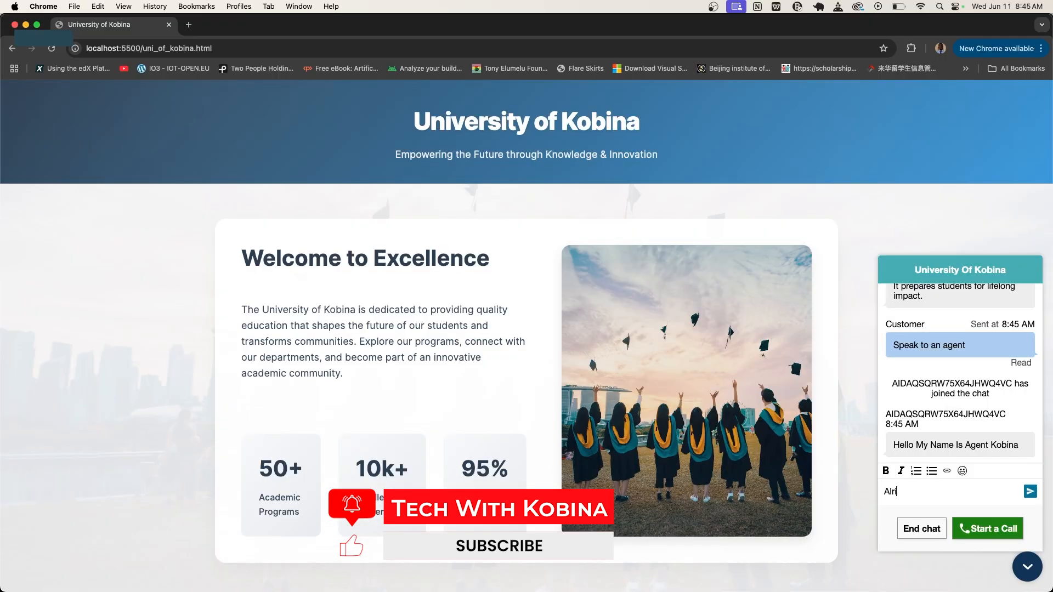
pyautogui.press('Return')
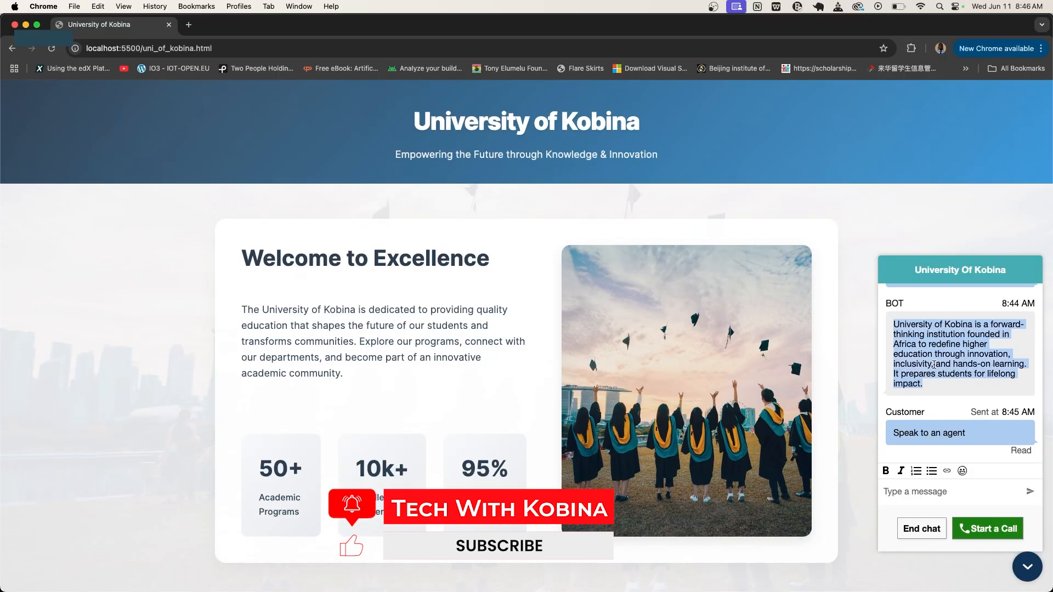
pyautogui.click(923, 529)
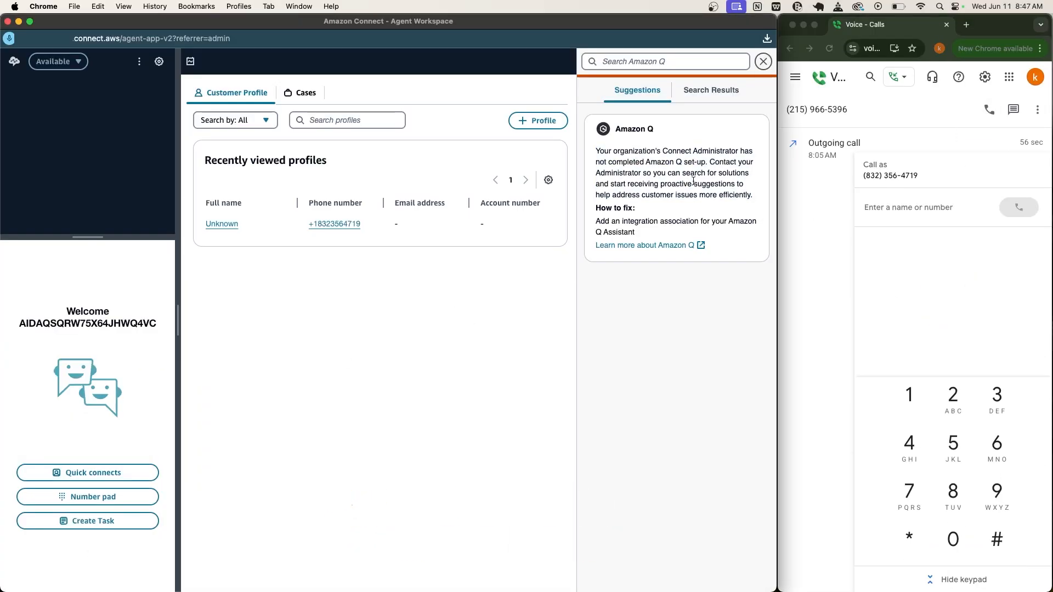
# Call the listed contact center number from the Google Voice window and open the keypad during the call
pyautogui.click(989, 109)
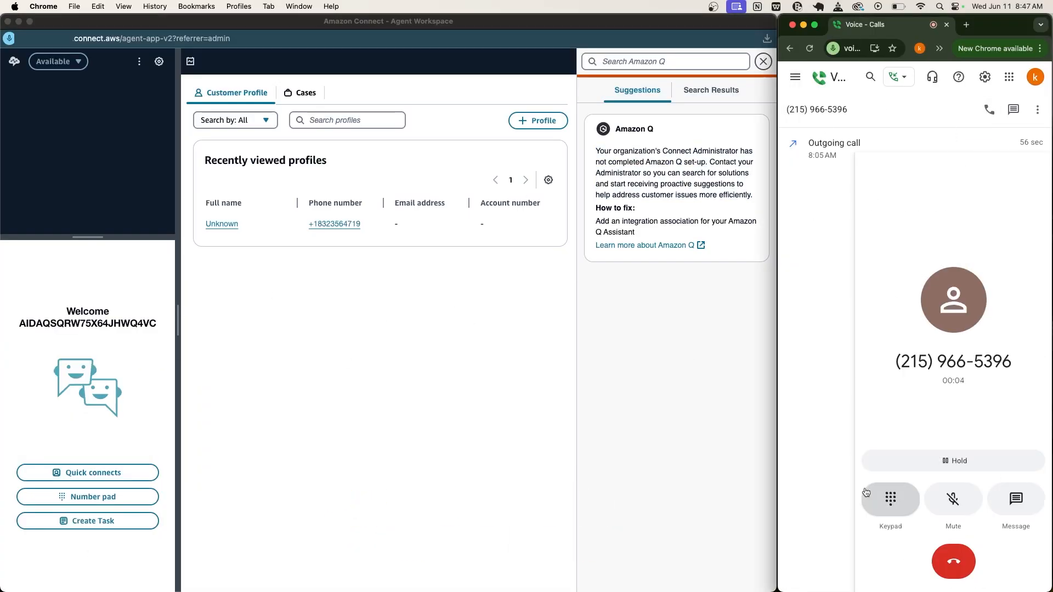
pyautogui.click(867, 492)
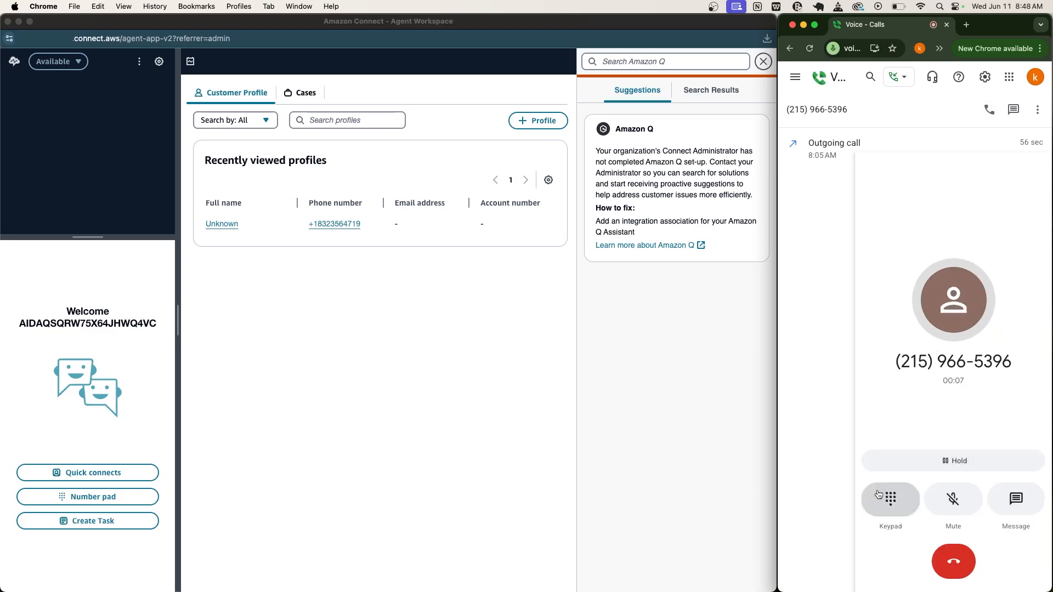
pyautogui.click(883, 496)
pyautogui.click(58, 98)
pyautogui.click(911, 362)
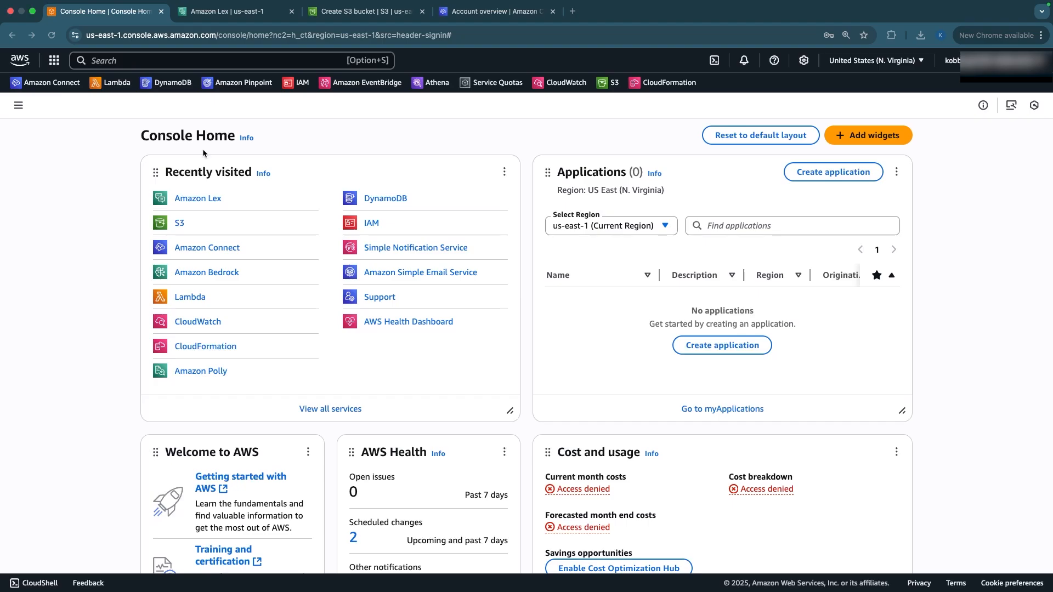
# Open Amazon Lex in a new tab from the AWS console and start a bot with the Traditional creation method
pyautogui.rightClick(194, 196)
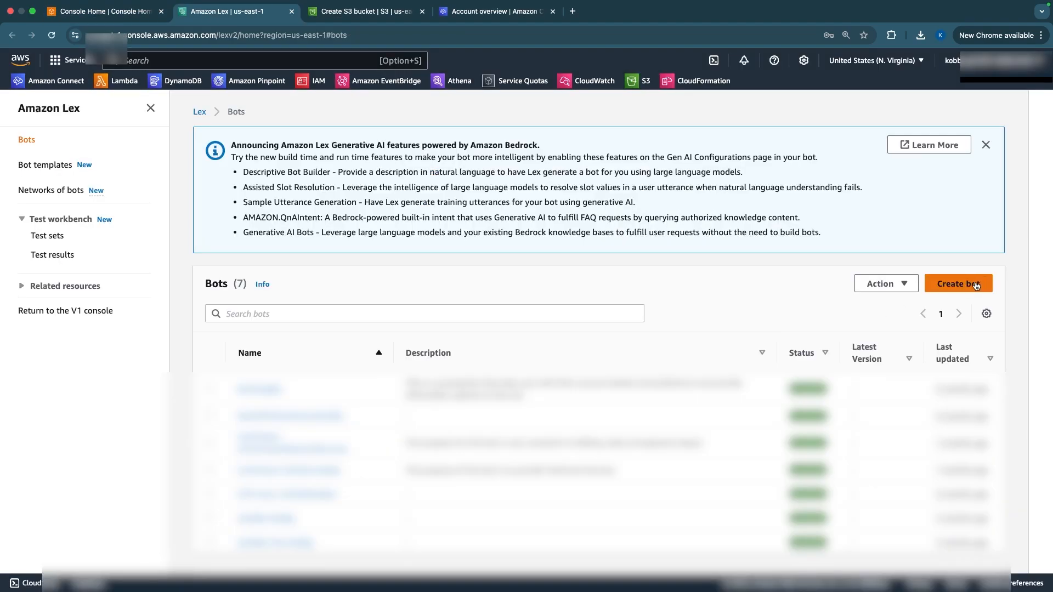
pyautogui.click(975, 284)
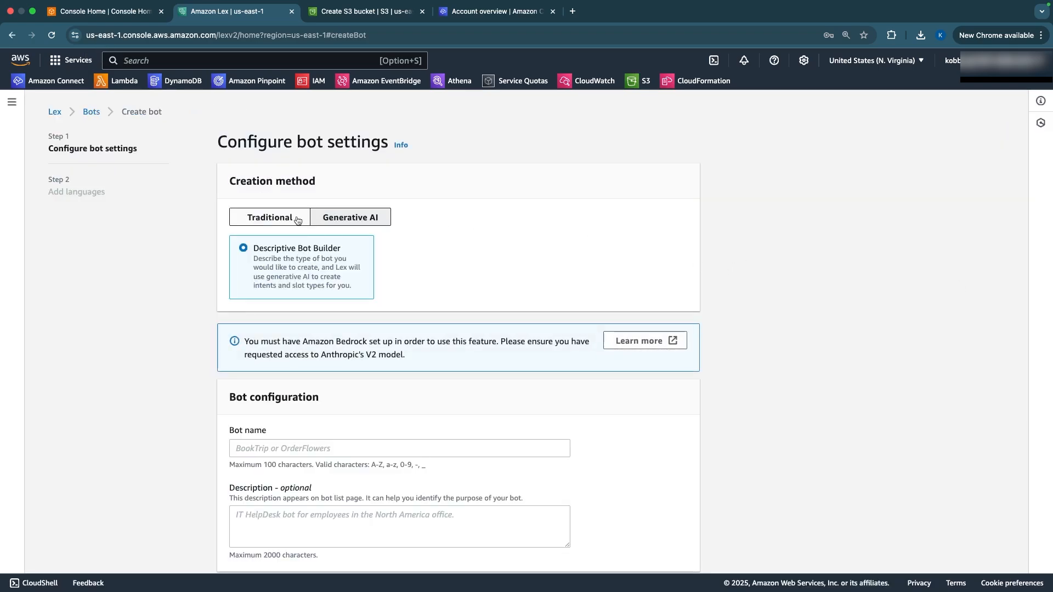
pyautogui.click(297, 219)
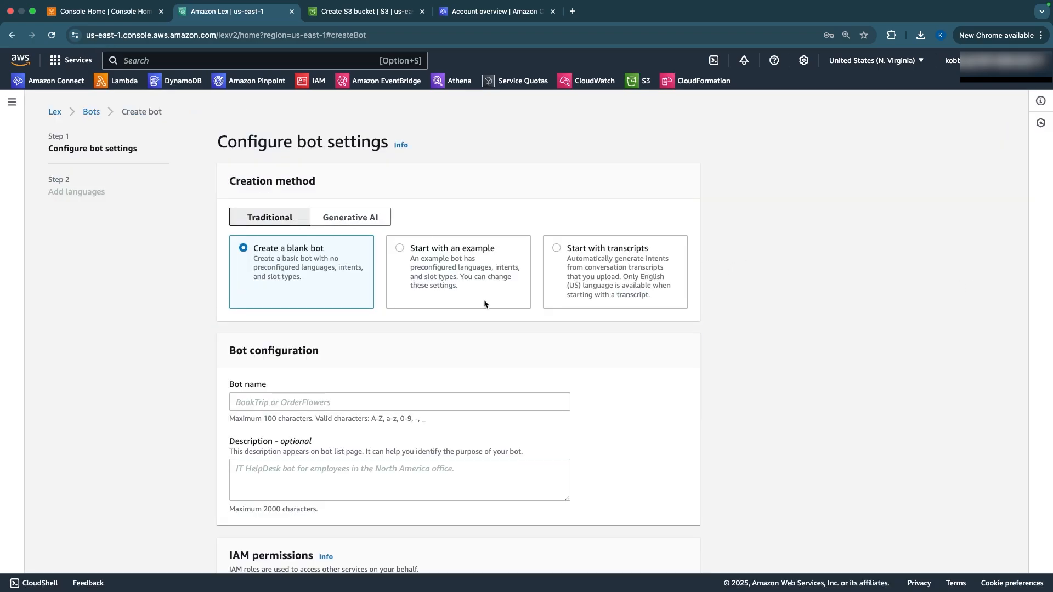
# Name the new blank bot QnABot-Demo in the bot configuration
pyautogui.scroll(-1, 497, 310)
pyautogui.scroll(-3, 497, 311)
pyautogui.click(412, 290)
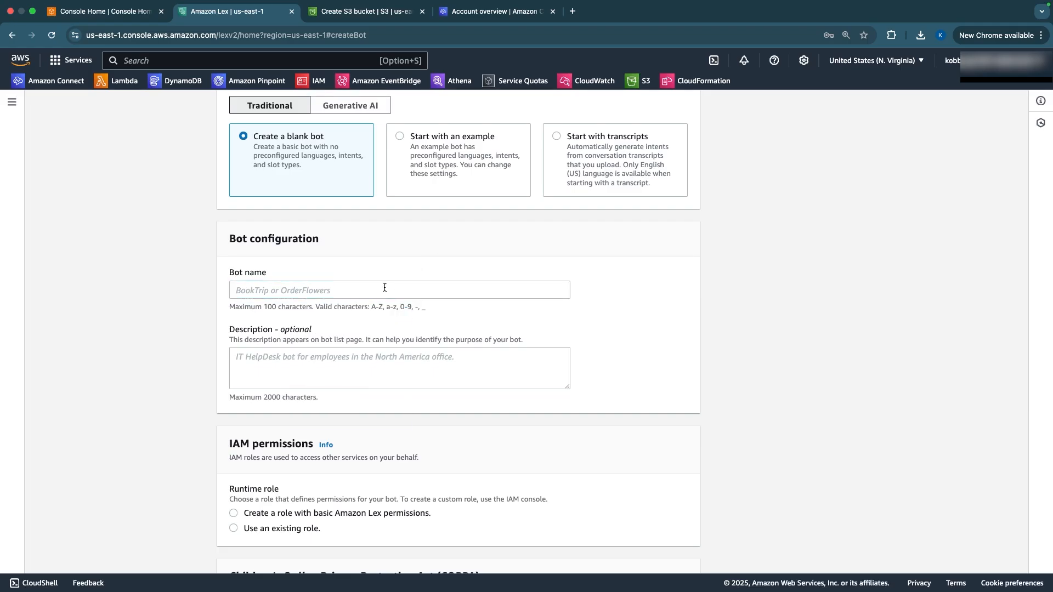
pyautogui.write('QnABot-Demo')
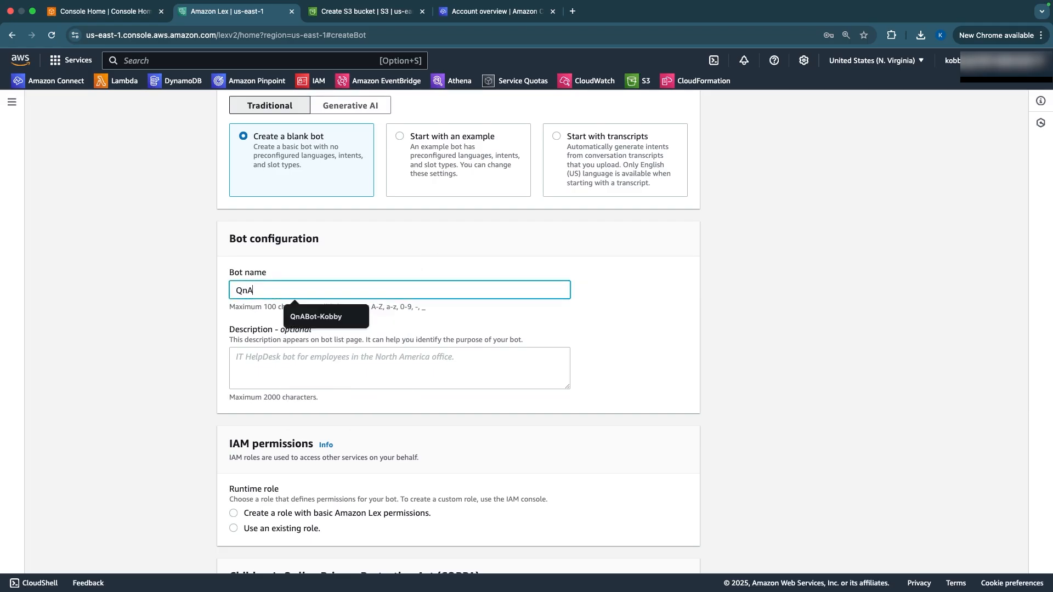
pyautogui.click(401, 413)
# Create a runtime role with basic Amazon Lex permissions, answer No to COPPA, and continue to the language settings
pyautogui.scroll(-5, 400, 412)
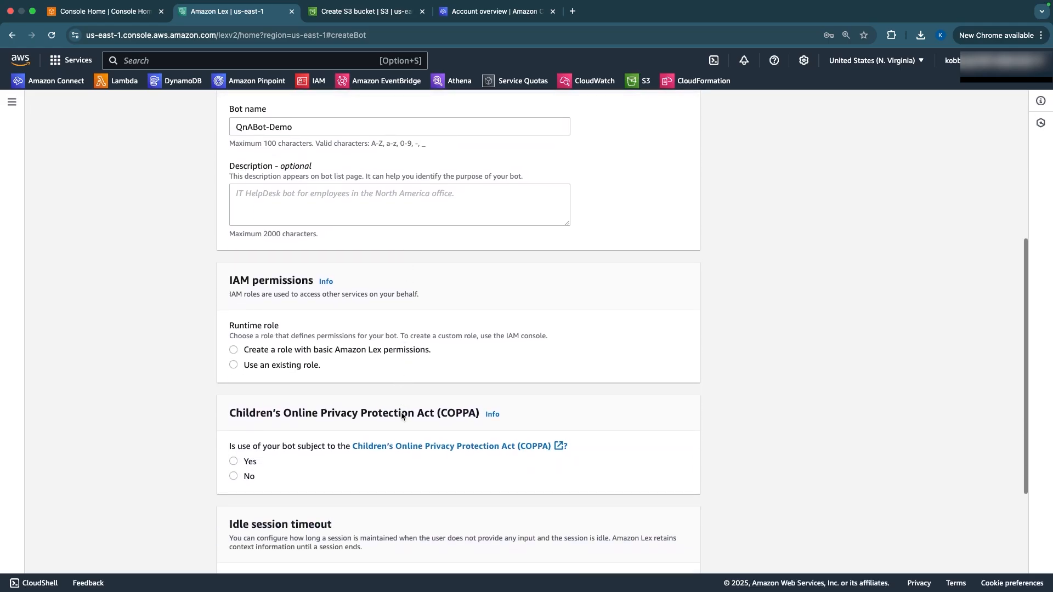
pyautogui.click(280, 352)
pyautogui.scroll(-1, 373, 318)
pyautogui.scroll(-5, 384, 317)
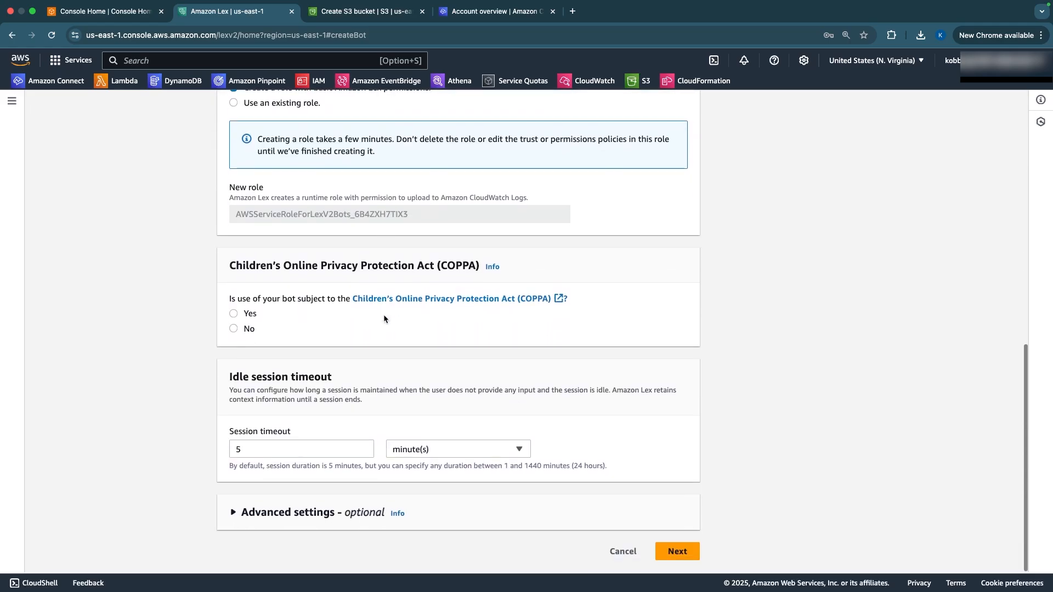
pyautogui.click(244, 330)
pyautogui.click(677, 552)
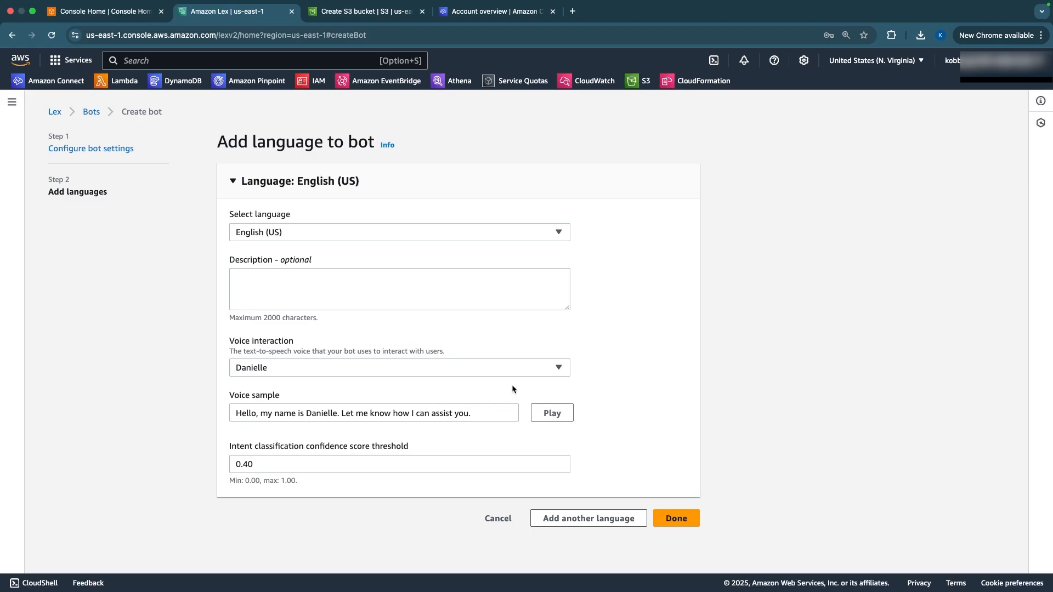
# Set the English (US) voice interaction to Matthew and finish creating the bot
pyautogui.click(482, 376)
pyautogui.click(353, 330)
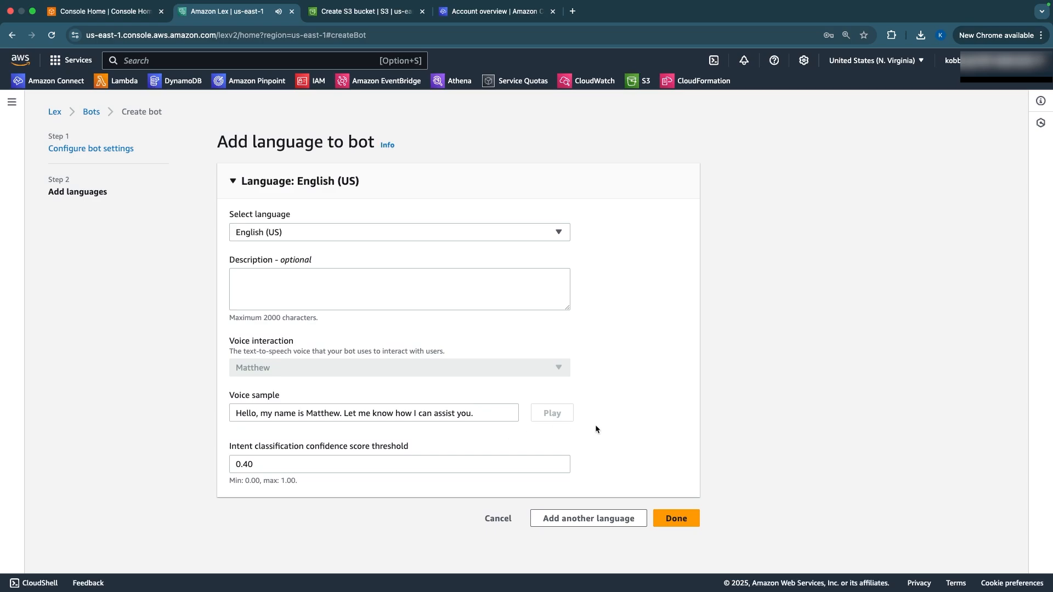
pyautogui.click(689, 523)
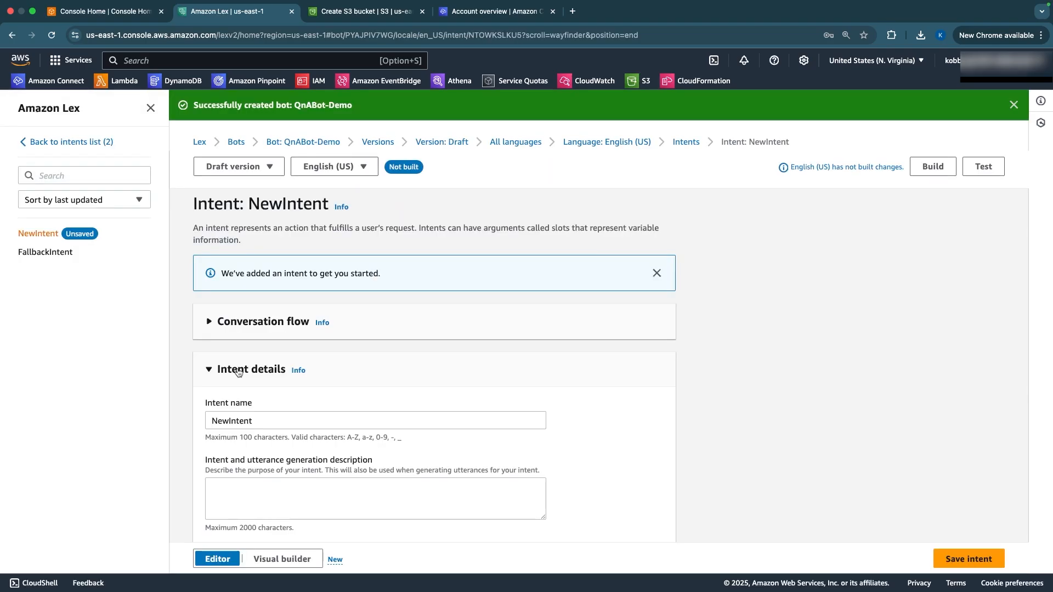
# Rename the starter intent as speakToAgent in the intent details
pyautogui.doubleClick(228, 421)
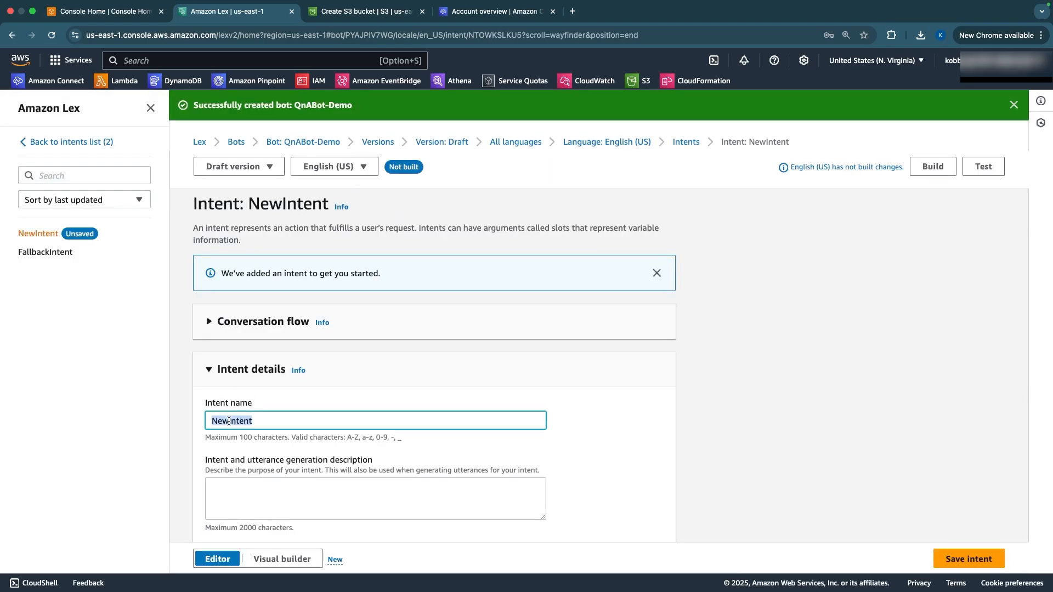
pyautogui.write('speakToAgent')
pyautogui.scroll(-1, 344, 470)
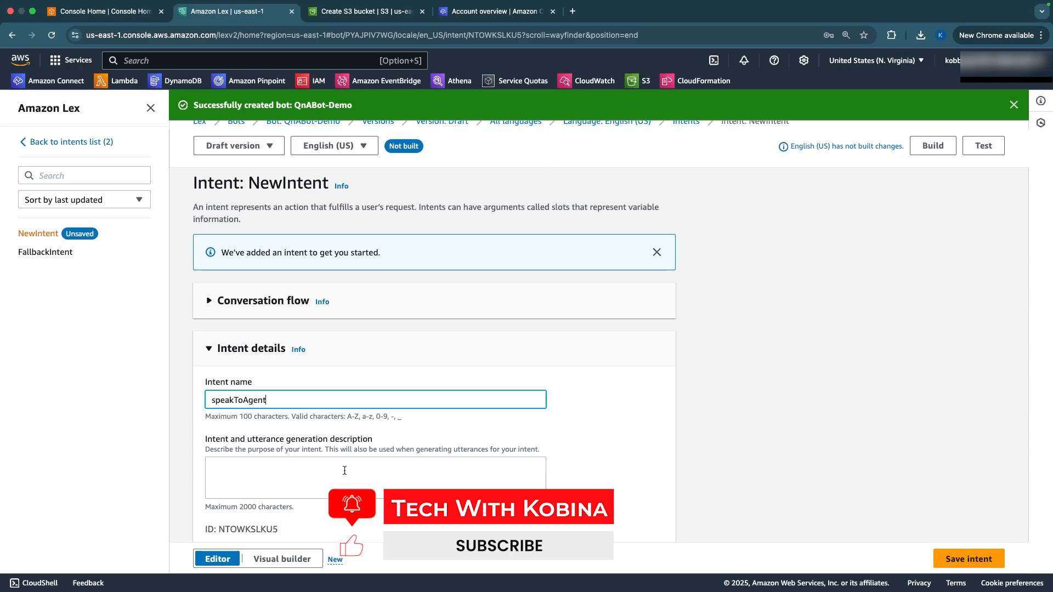
pyautogui.doubleClick(249, 400)
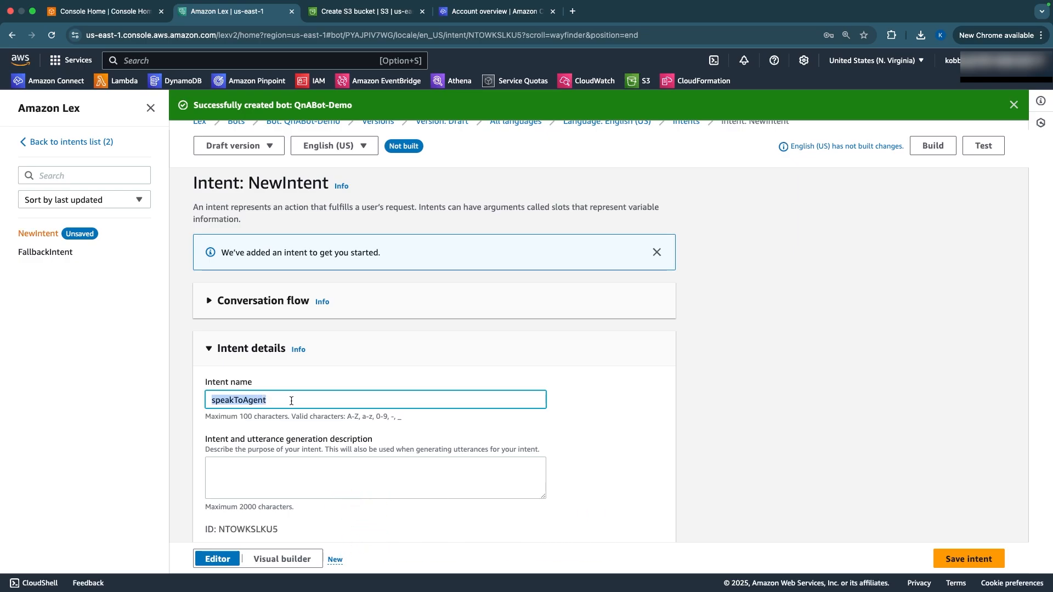
# Add the sample utterances "speak to agent", "speak agent" and "agent" as plain text, and switch back to their preview
pyautogui.scroll(-5, 269, 420)
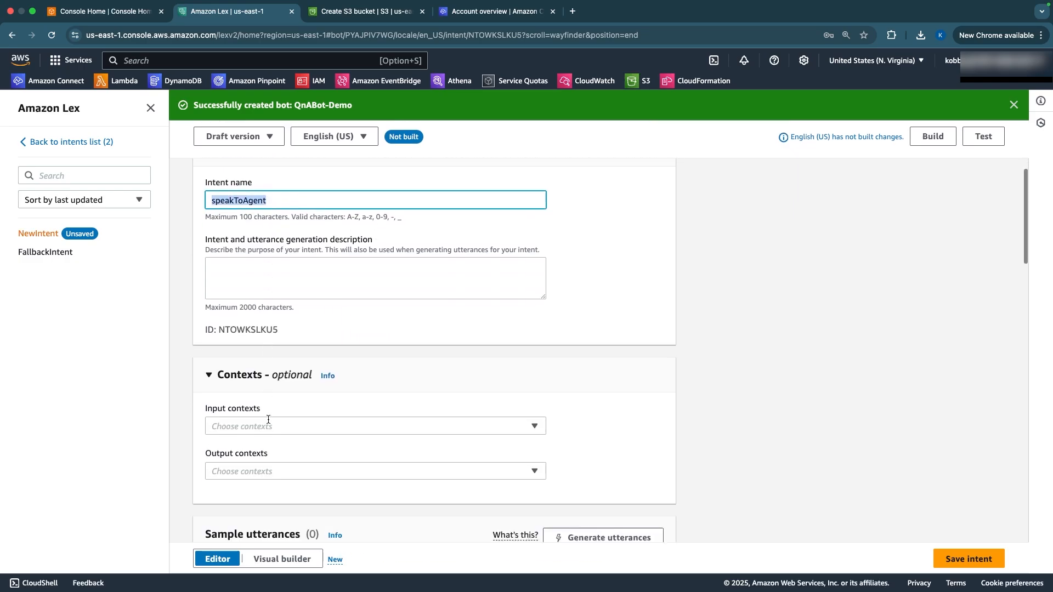
pyautogui.scroll(-5, 269, 422)
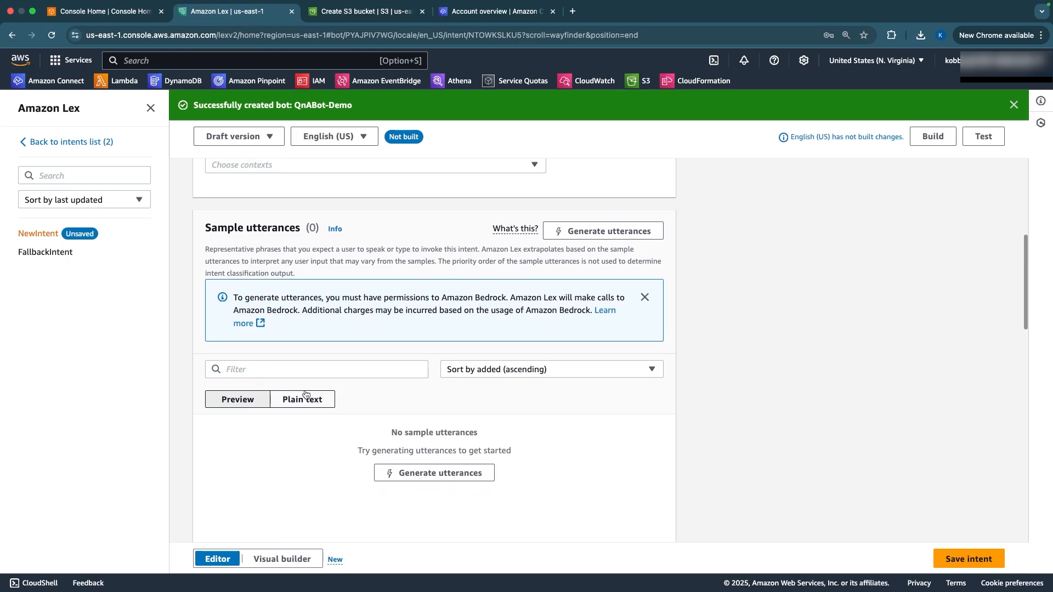
pyautogui.click(301, 399)
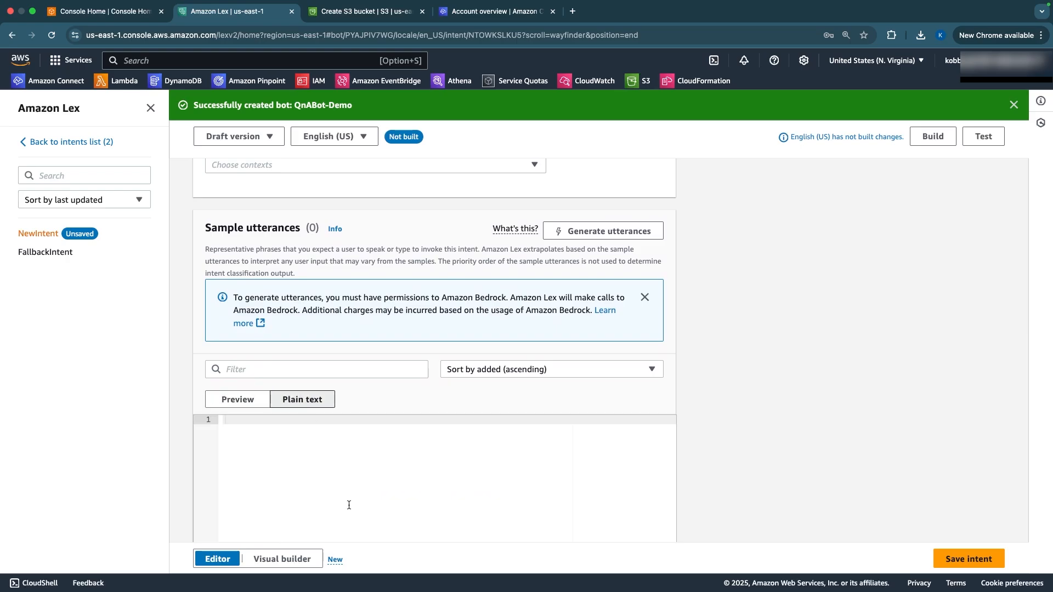
pyautogui.scroll(-2, 348, 505)
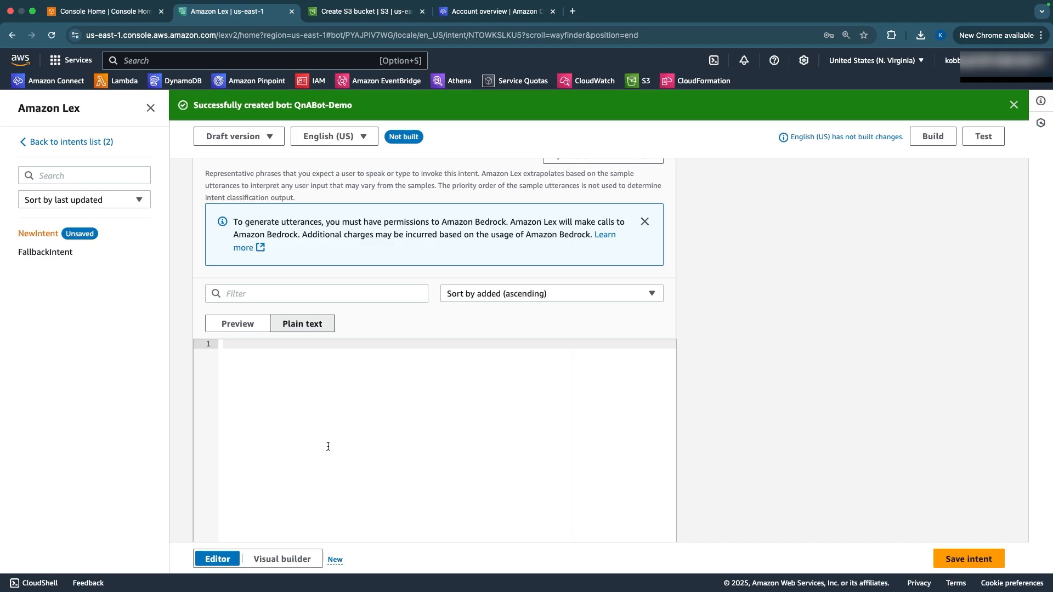
pyautogui.write('speak to agent')
pyautogui.press('Down')
pyautogui.write('speak agent')
pyautogui.press('Return')
pyautogui.write('agent')
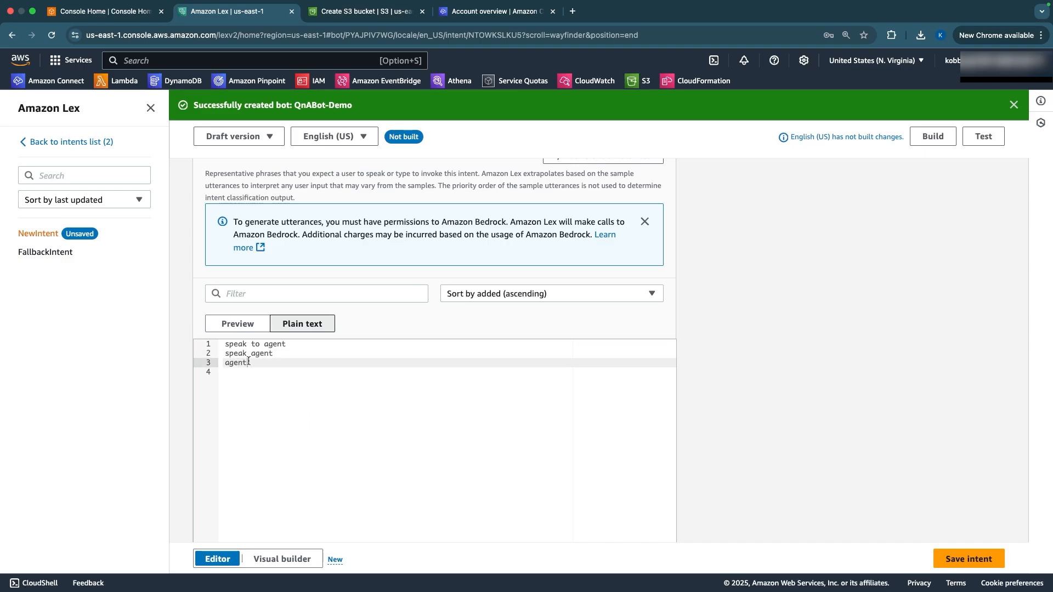
pyautogui.click(237, 324)
# Save the speakToAgent intent with the remaining response, slot and code hook settings left at their defaults
pyautogui.scroll(-1, 363, 382)
pyautogui.scroll(-10, 363, 382)
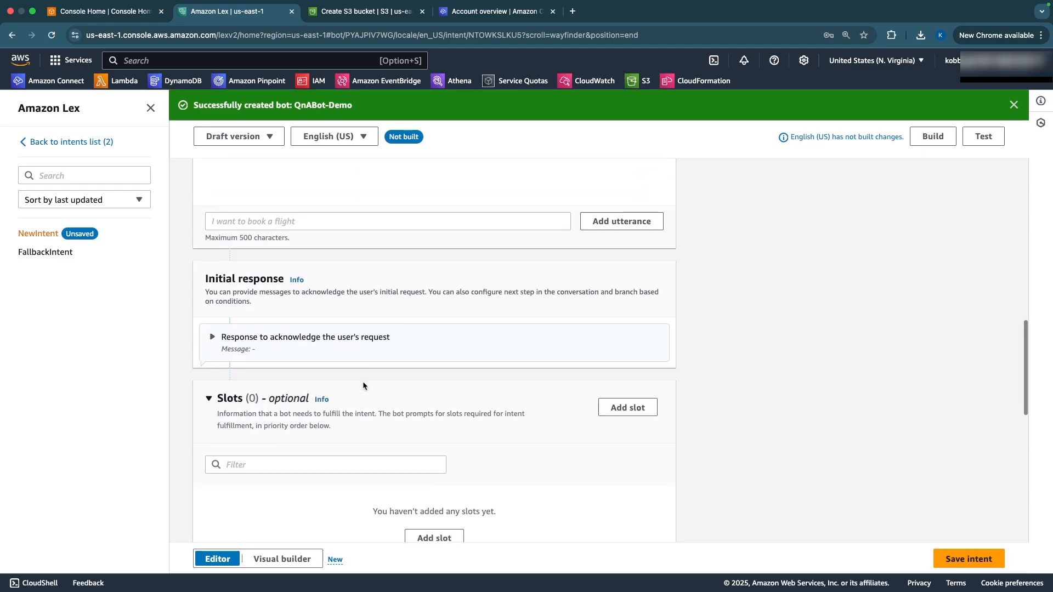
pyautogui.scroll(-5, 363, 386)
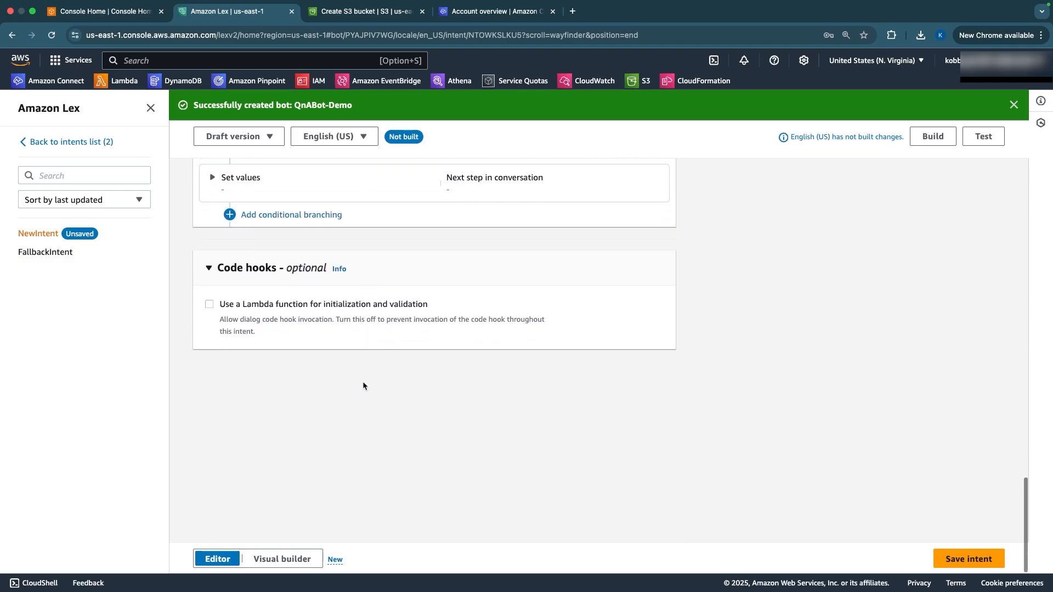
pyautogui.click(955, 560)
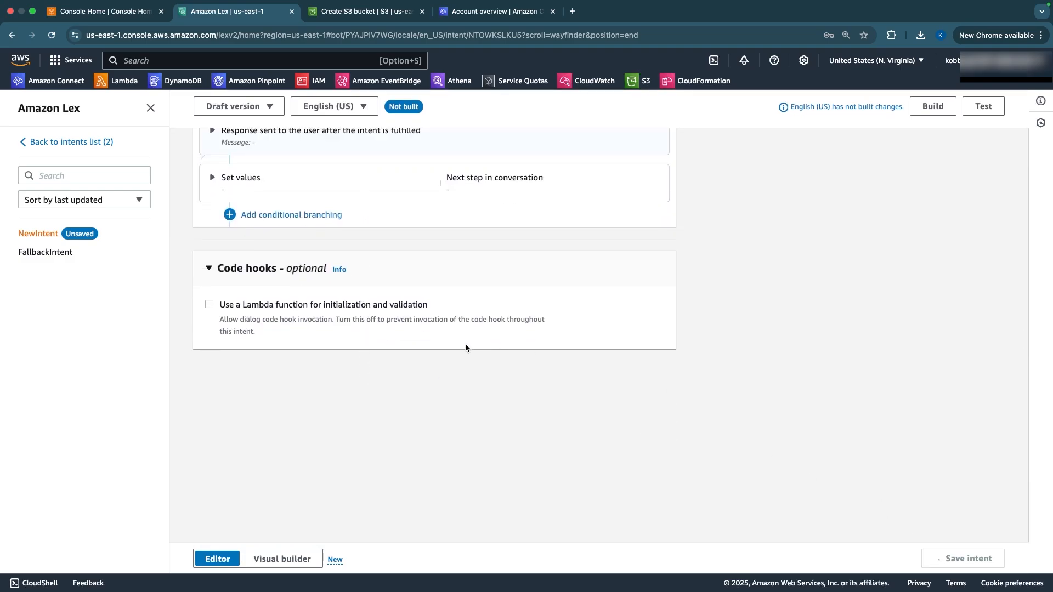
# Open the bot's intents list in a new browser tab and switch to it
pyautogui.scroll(15, 465, 348)
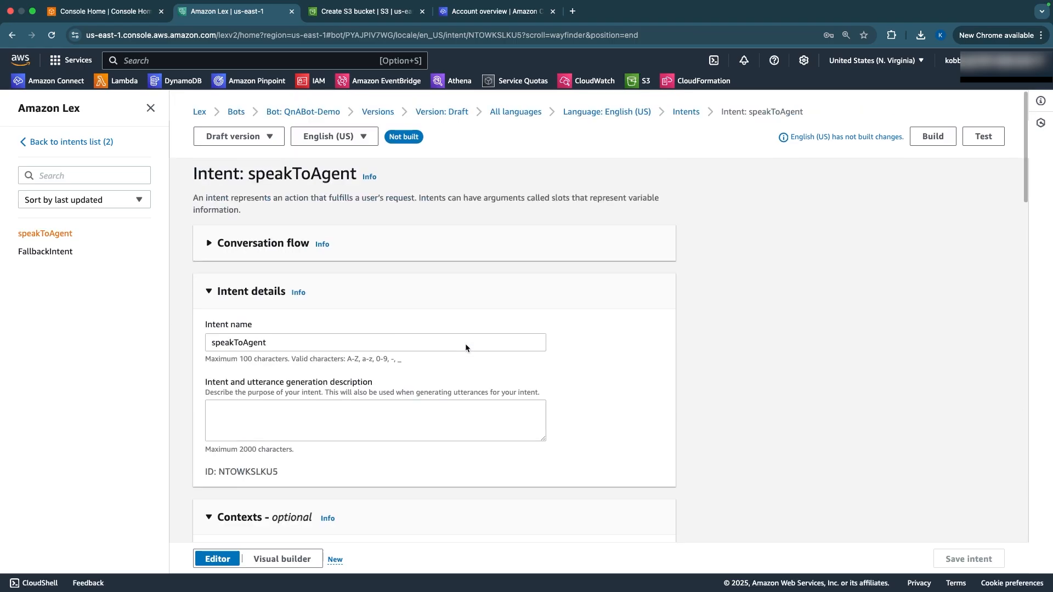
pyautogui.rightClick(62, 146)
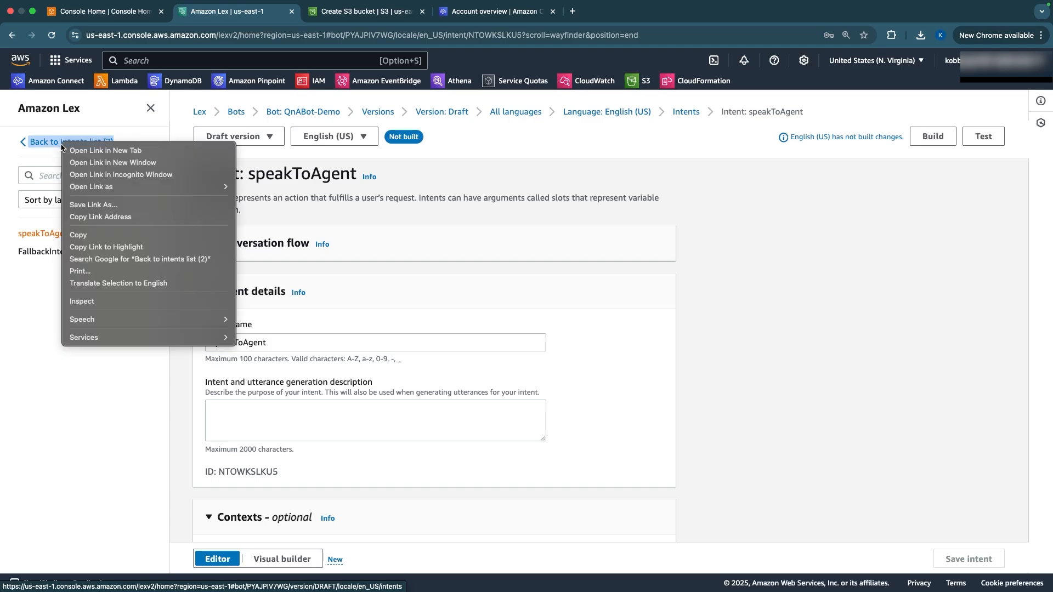
pyautogui.click(105, 150)
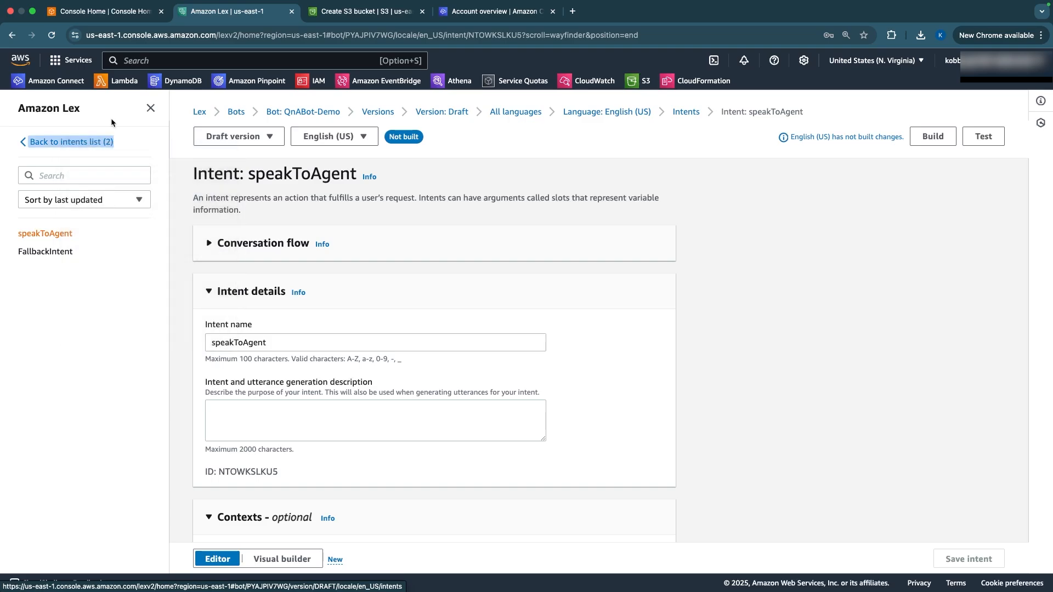
pyautogui.click(348, 11)
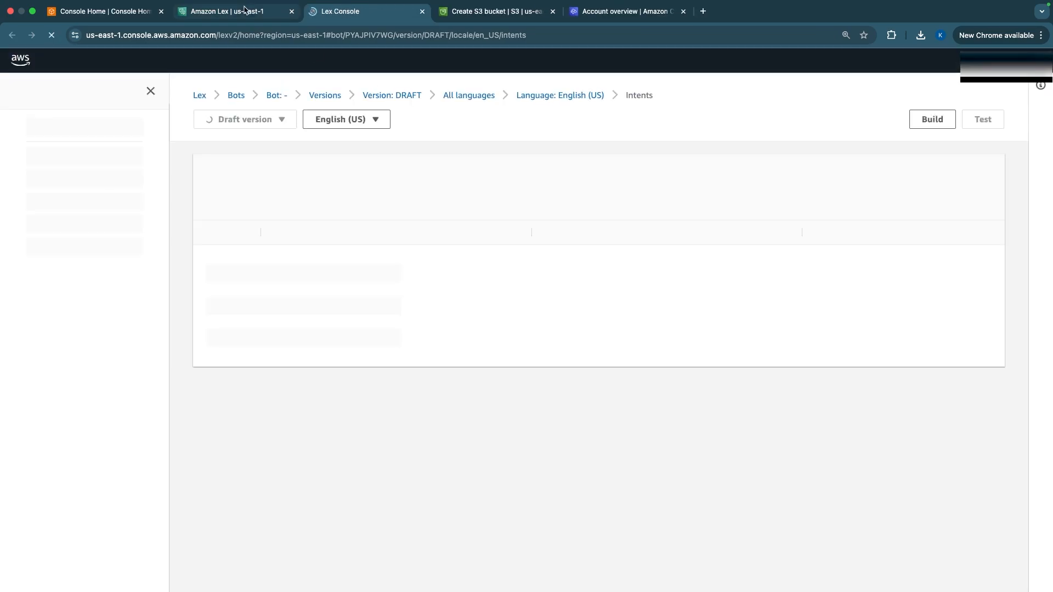
# Add the built-in AMAZON.QnAIntent - GenAI feature intent to the bot and name it QnABot
pyautogui.click(948, 188)
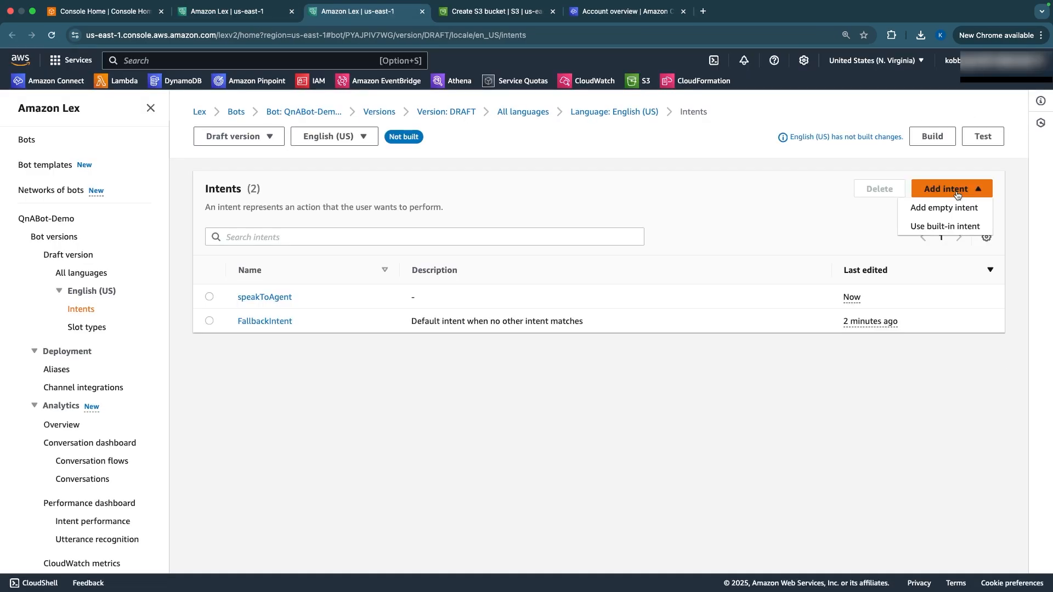
pyautogui.click(928, 233)
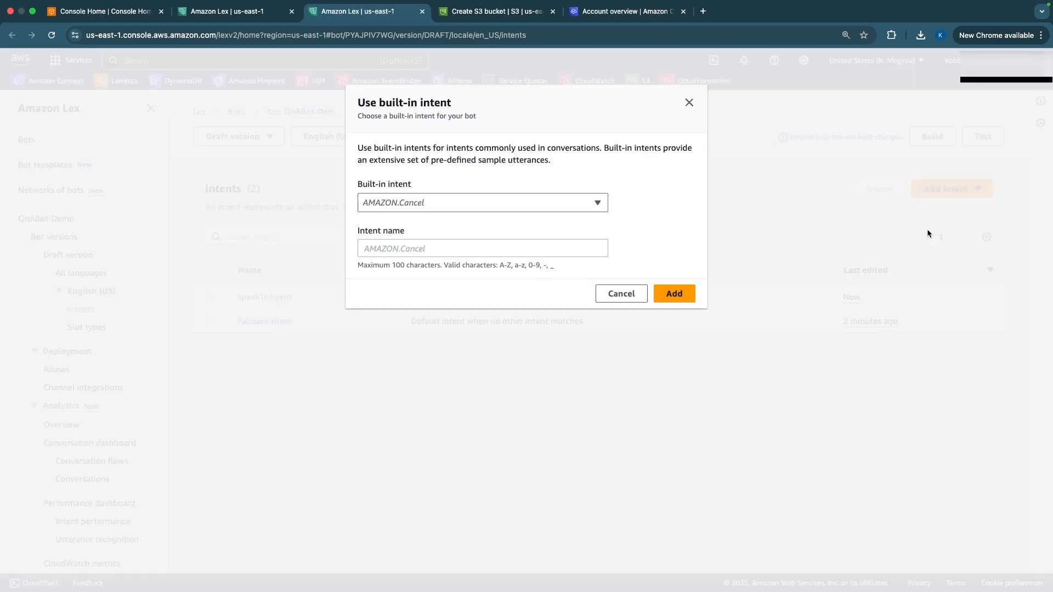
pyautogui.click(502, 202)
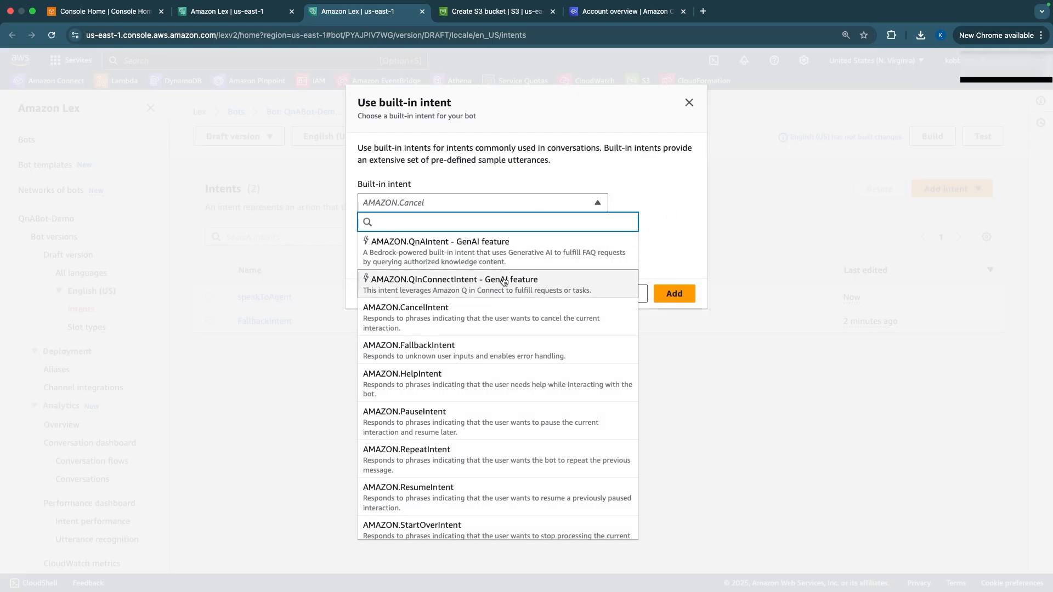
pyautogui.click(464, 252)
pyautogui.click(401, 251)
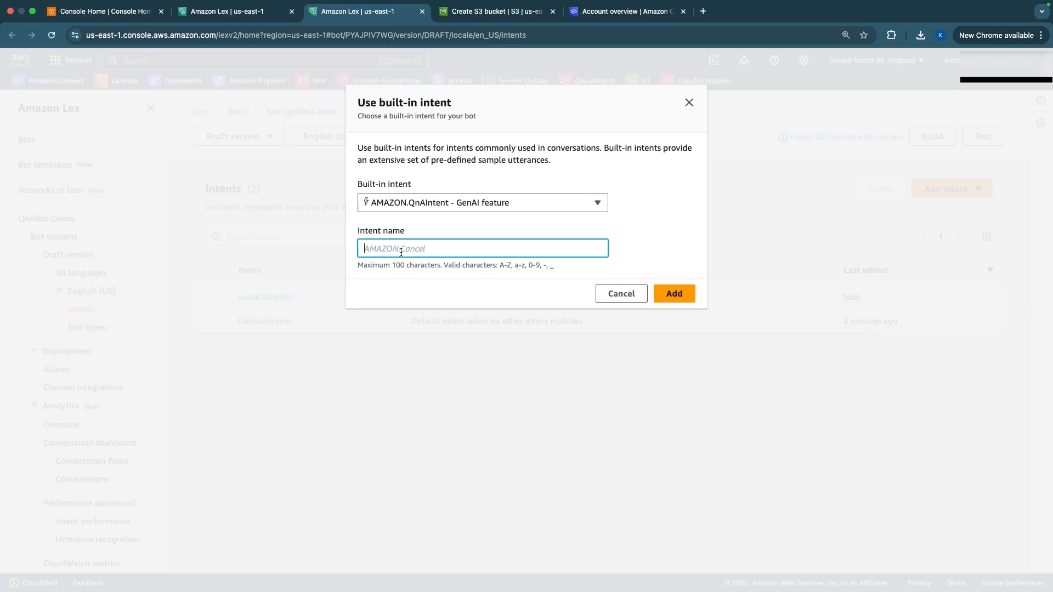
pyautogui.write('QnABot')
pyautogui.click(678, 296)
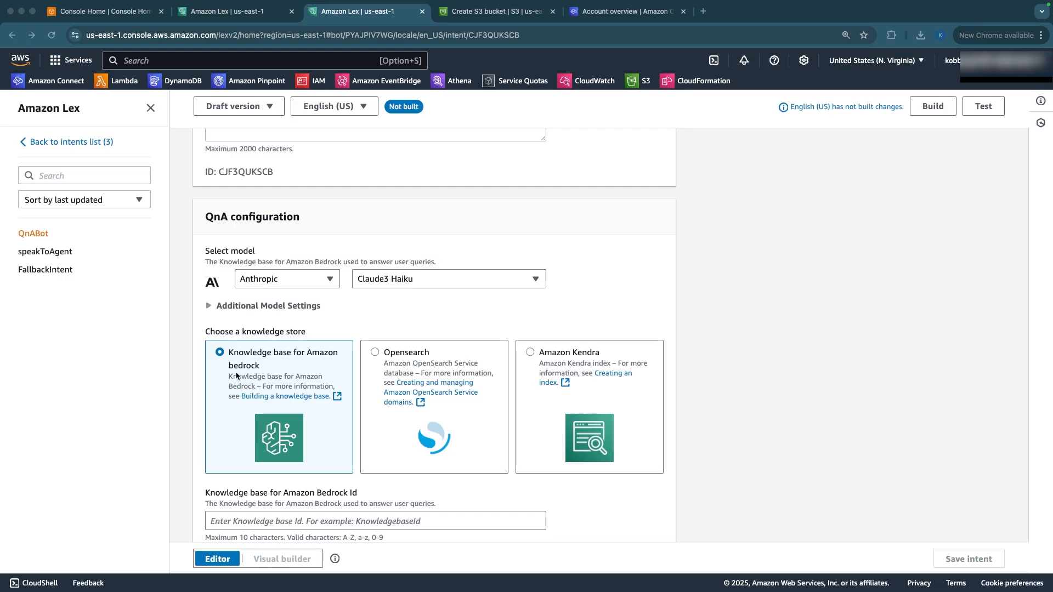
# Find Amazon Bedrock through the console's service search, open it in a new browser tab and switch to it
pyautogui.scroll(-2, 375, 369)
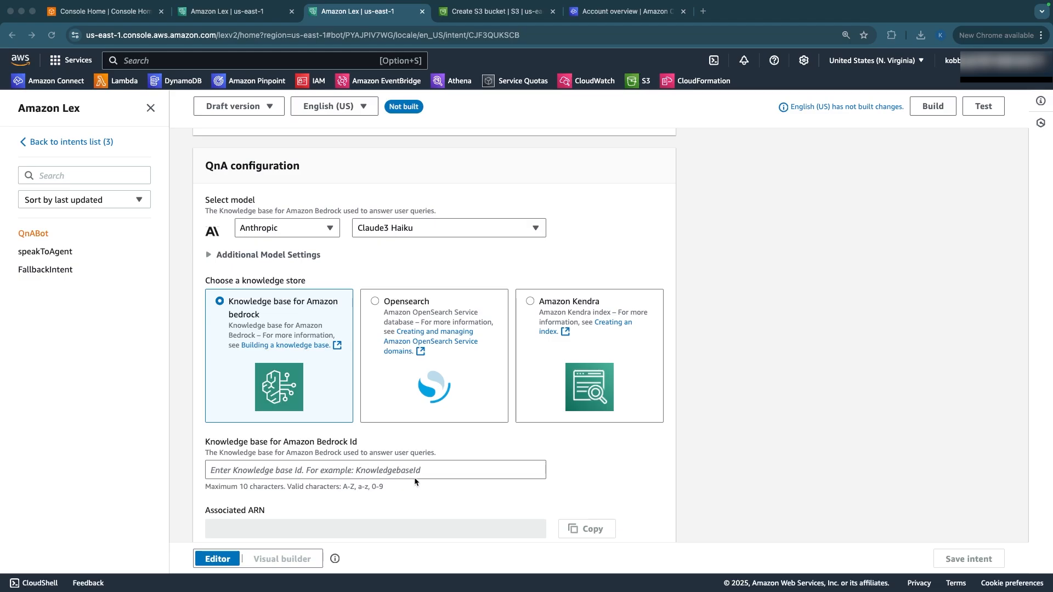
pyautogui.scroll(2, 403, 472)
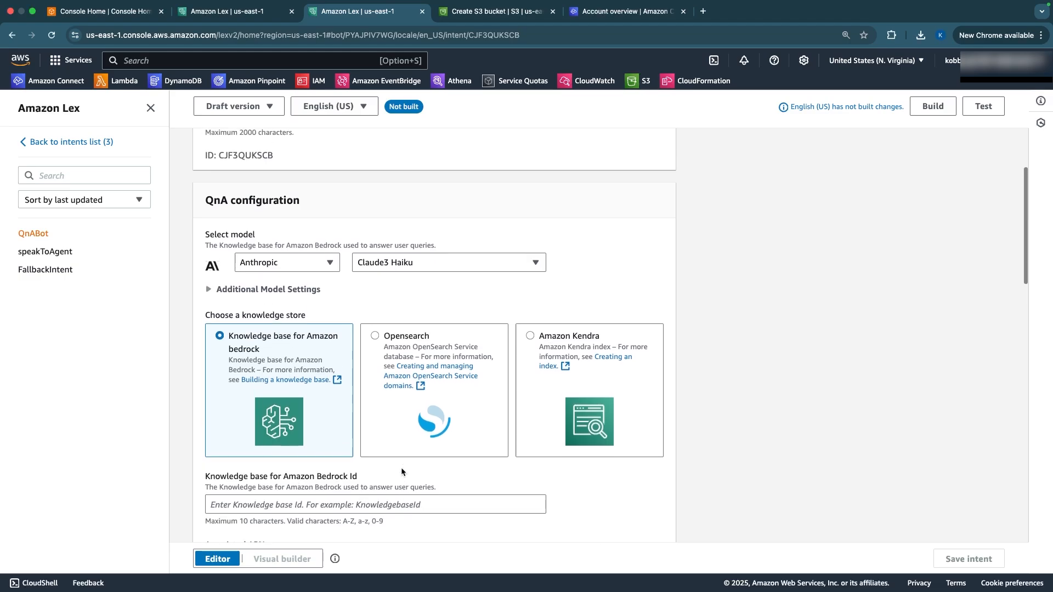
pyautogui.click(142, 60)
pyautogui.write('Amazob')
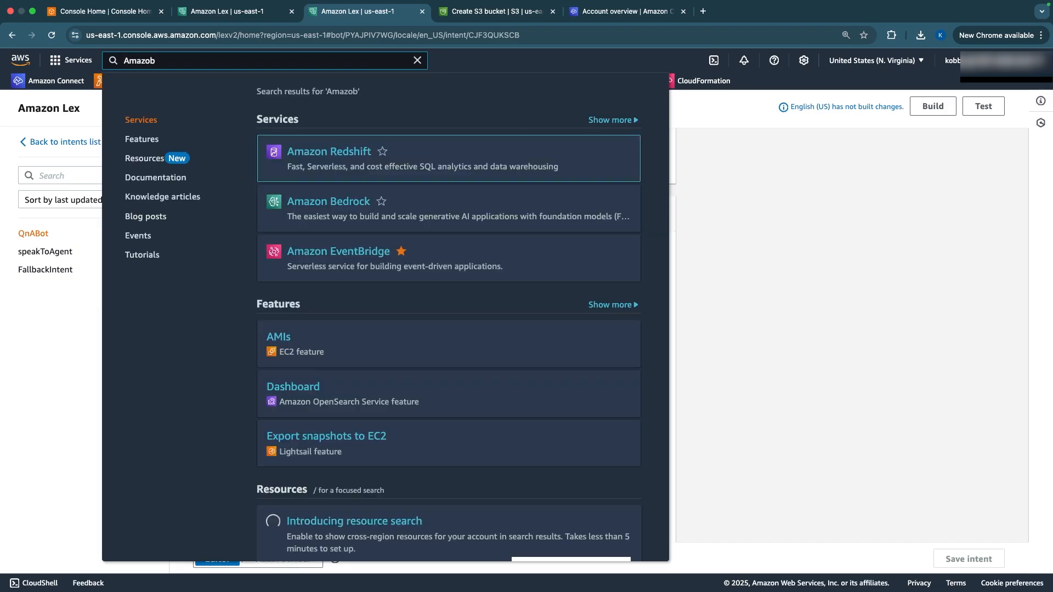
pyautogui.press('BackSpace')
pyautogui.write('n')
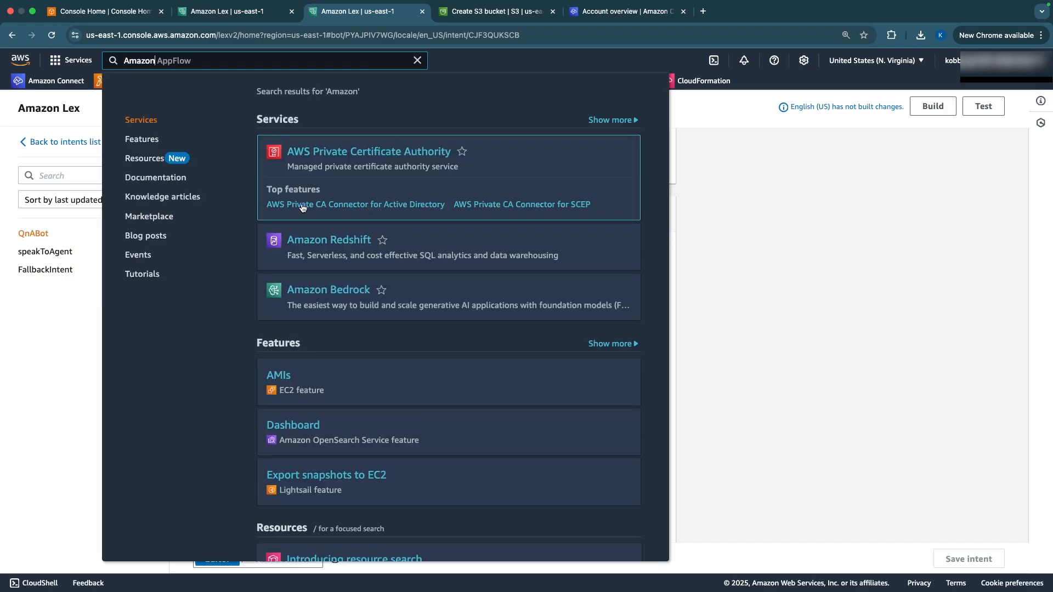
pyautogui.rightClick(303, 256)
pyautogui.click(395, 256)
pyautogui.click(493, 11)
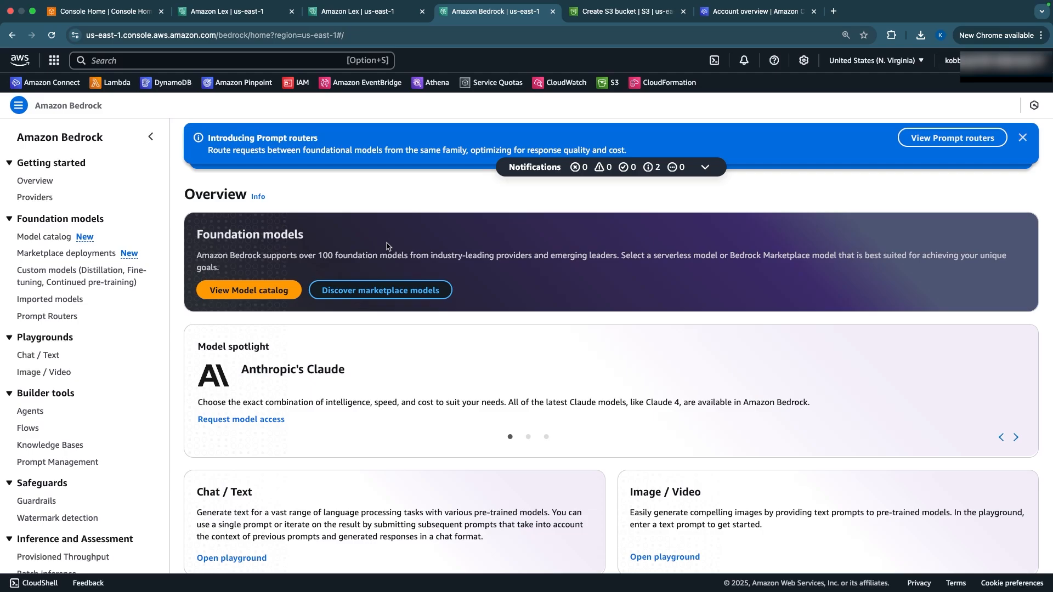
# Open the Model access page under Bedrock configurations
pyautogui.scroll(-5, 90, 436)
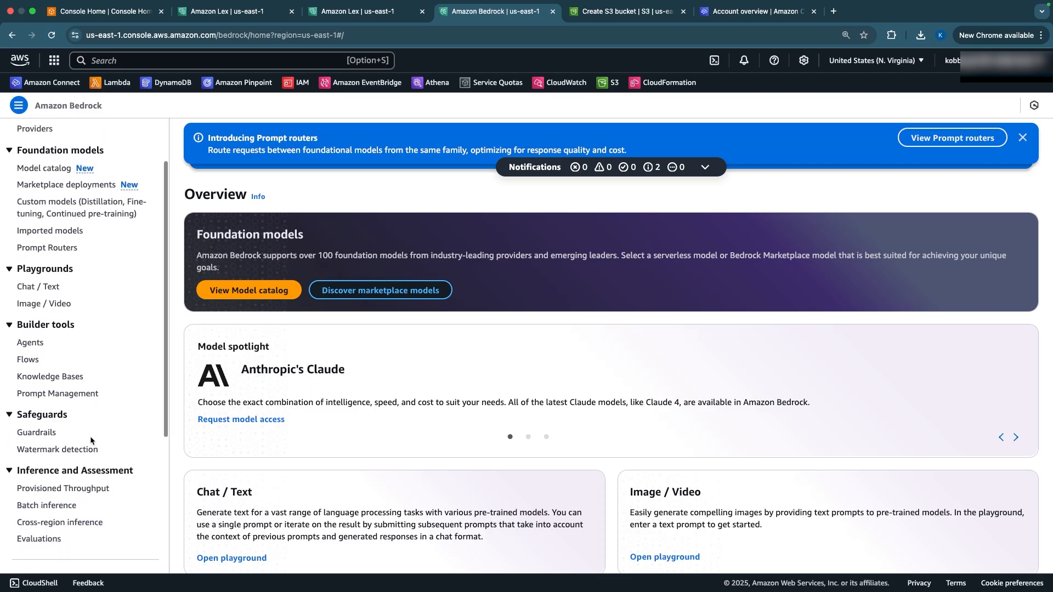
pyautogui.scroll(-1, 70, 463)
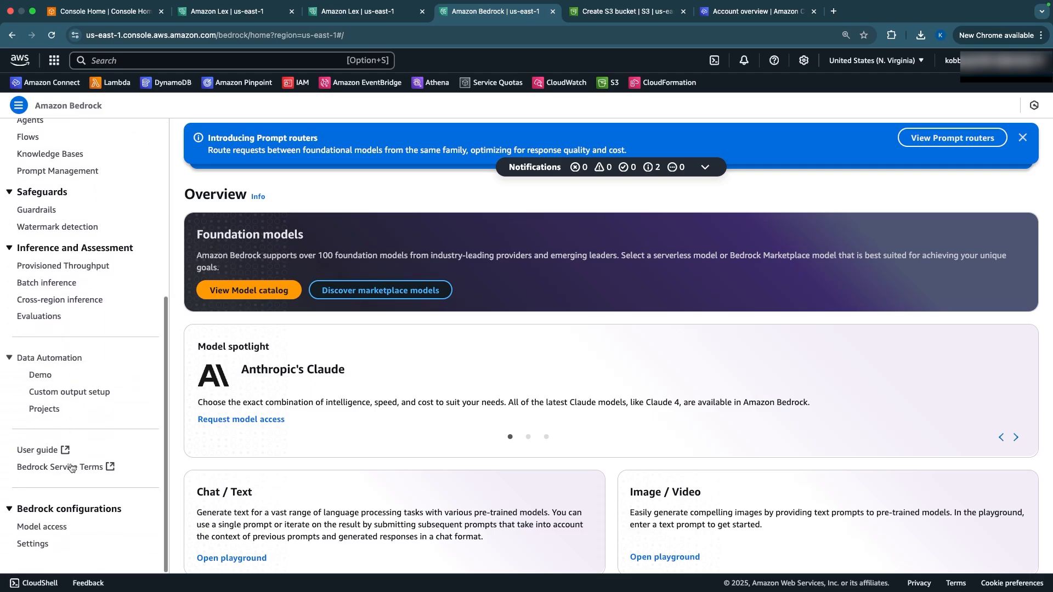
pyautogui.click(54, 528)
# Examine the access status of the base models, especially those from Amazon and Anthropic
pyautogui.scroll(-6, 312, 477)
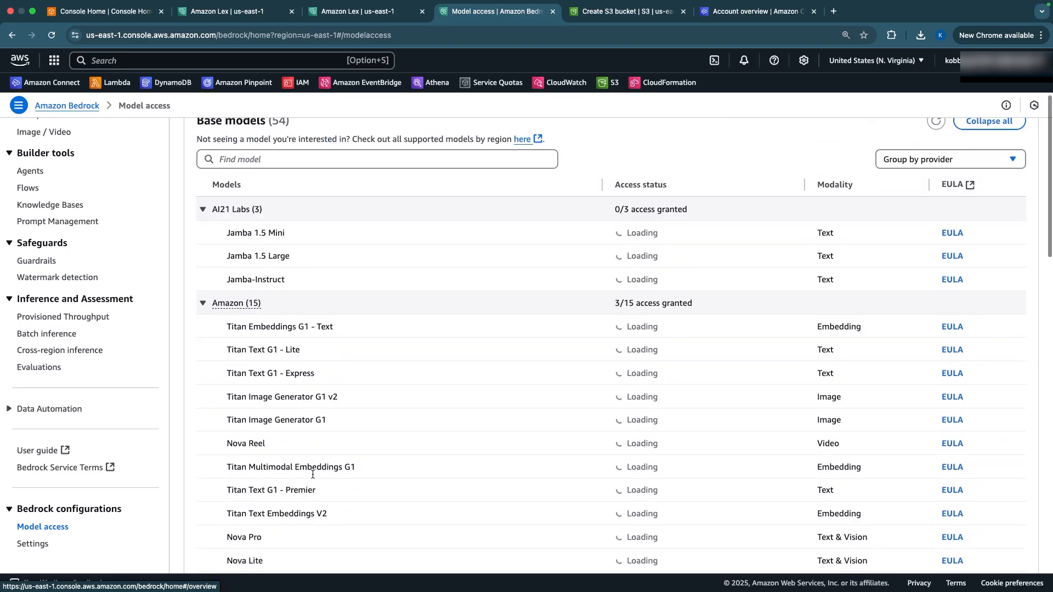
pyautogui.scroll(4, 312, 479)
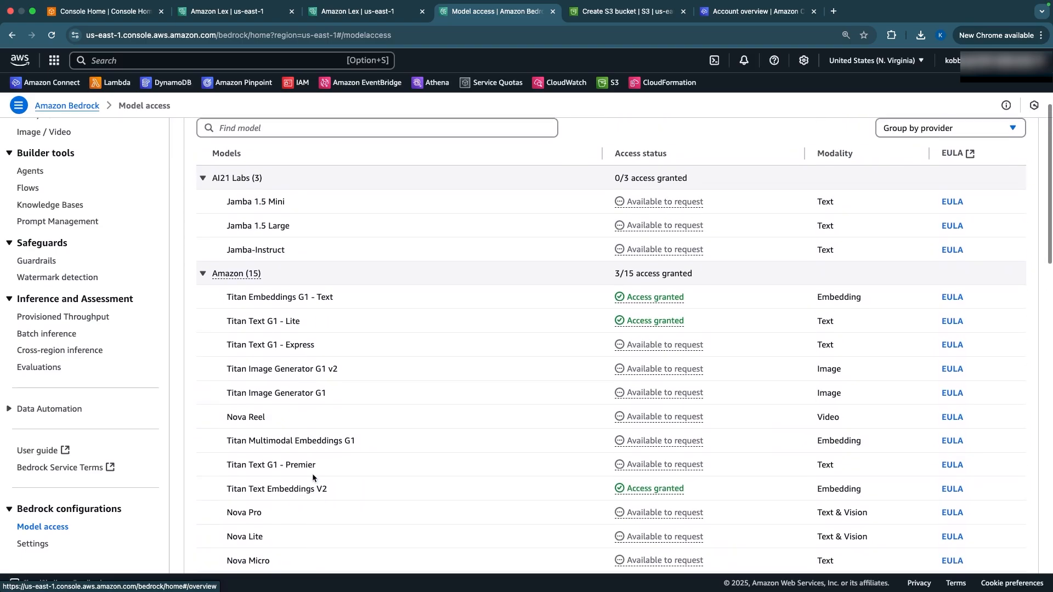
pyautogui.scroll(-2, 312, 478)
pyautogui.scroll(-2, 313, 477)
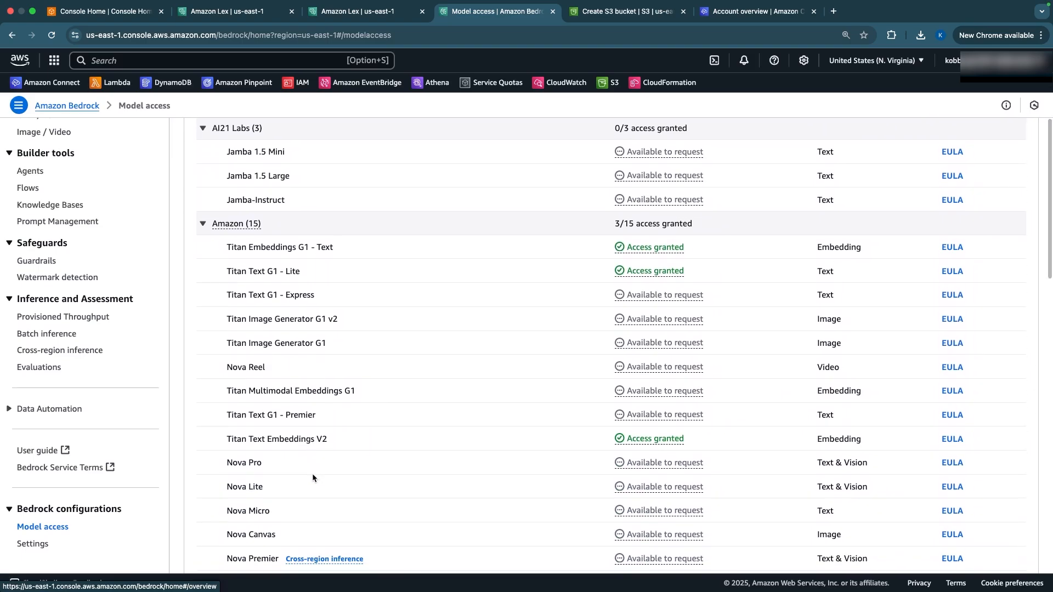
pyautogui.scroll(-1, 312, 478)
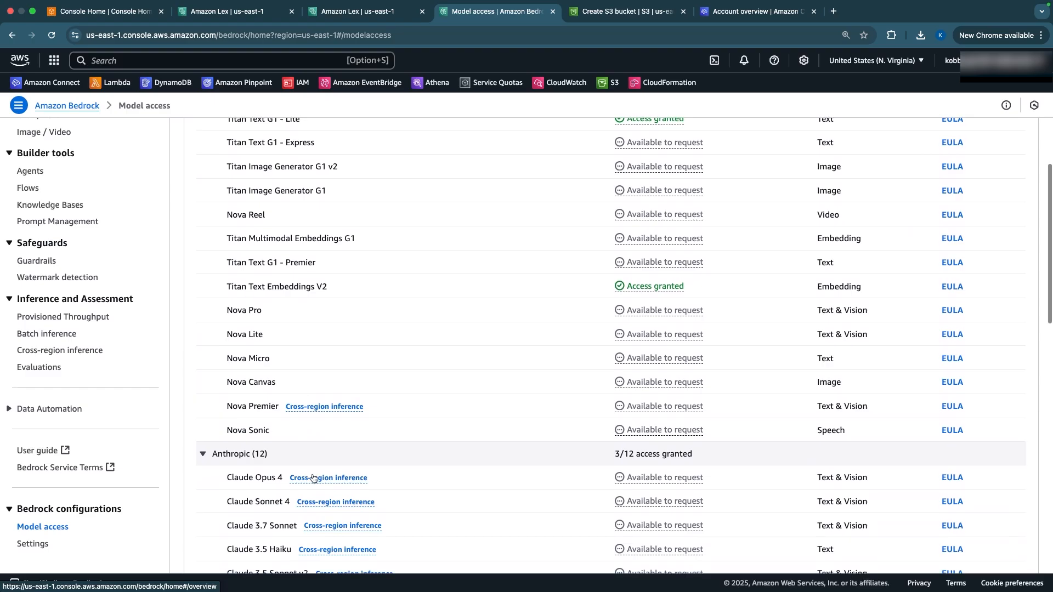
pyautogui.scroll(5, 312, 477)
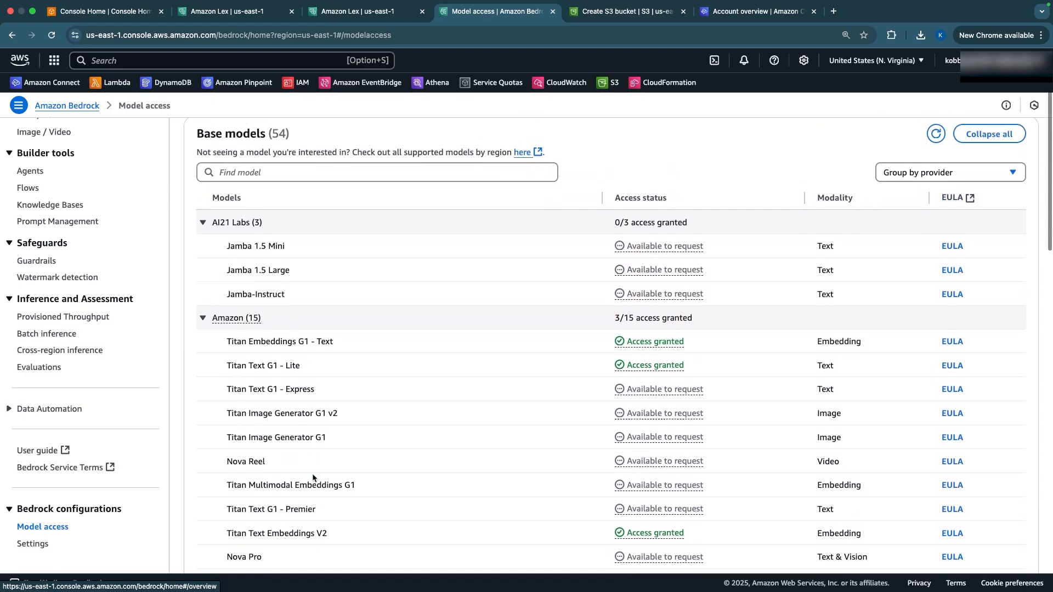
pyautogui.scroll(-10, 412, 483)
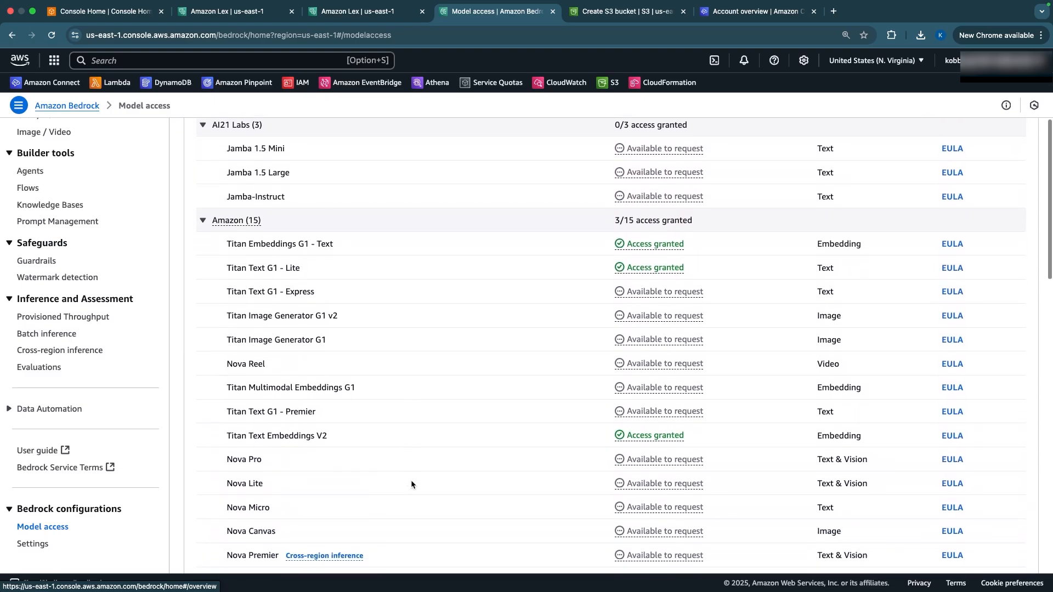
pyautogui.scroll(-2, 411, 483)
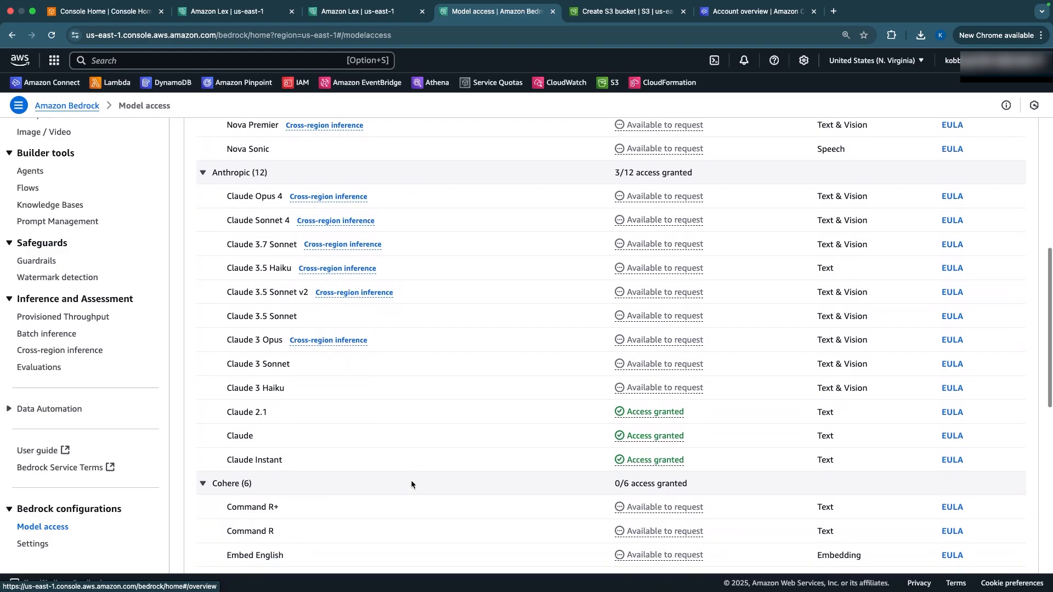
pyautogui.scroll(-3, 412, 484)
pyautogui.scroll(2, 410, 479)
pyautogui.scroll(7, 246, 332)
pyautogui.scroll(6, 245, 267)
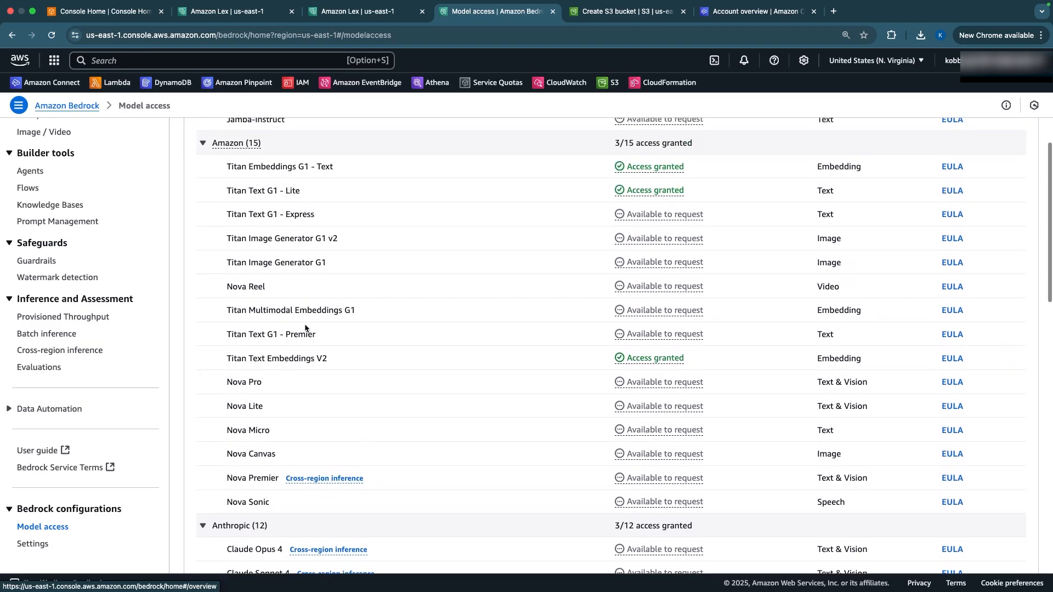
pyautogui.scroll(-3, 414, 268)
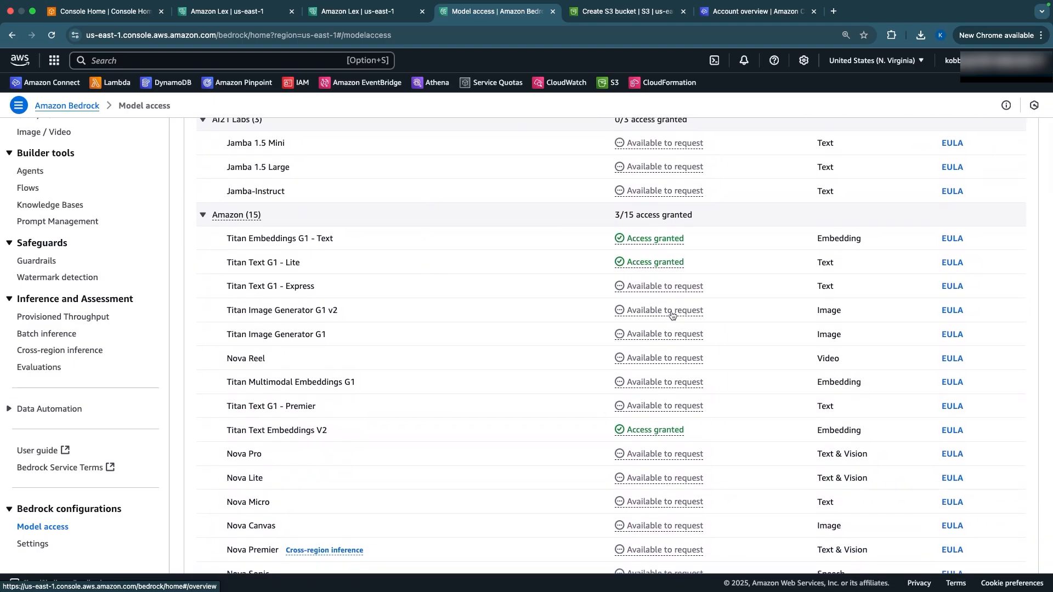
pyautogui.click(645, 289)
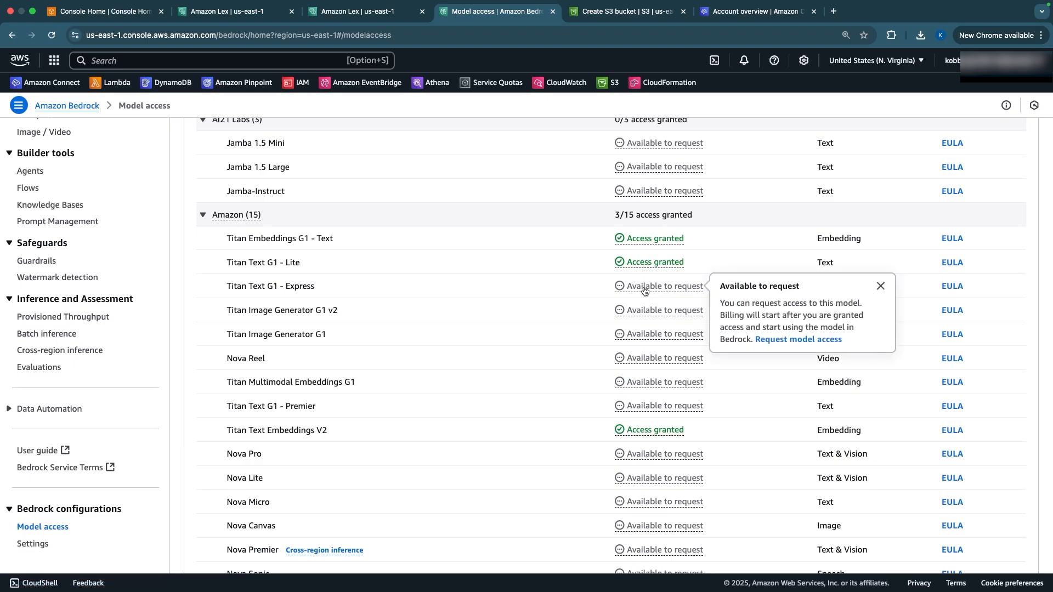
pyautogui.click(786, 340)
pyautogui.scroll(-20, 490, 423)
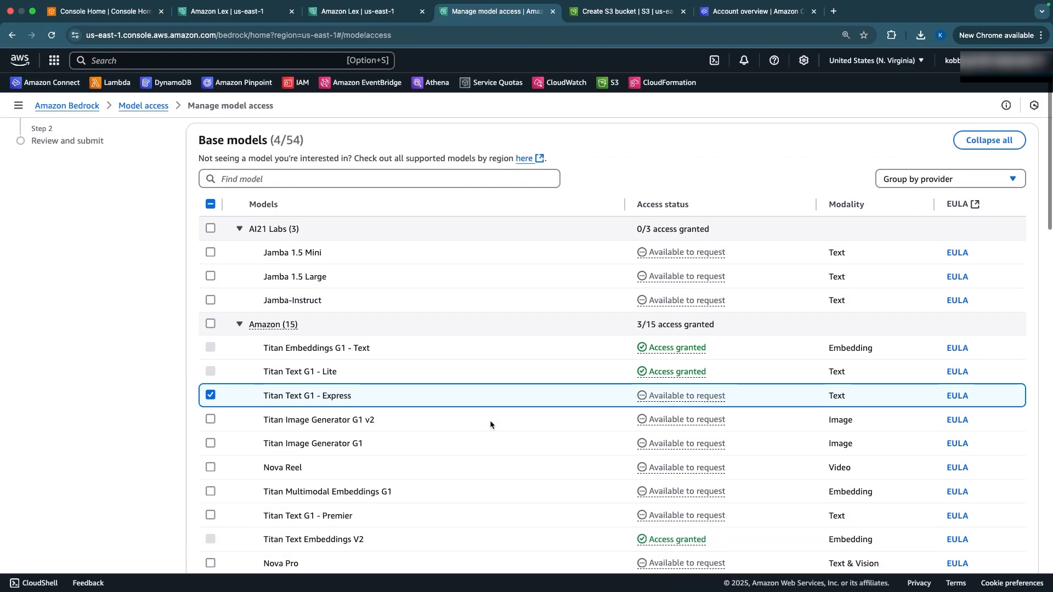
pyautogui.scroll(15, 491, 423)
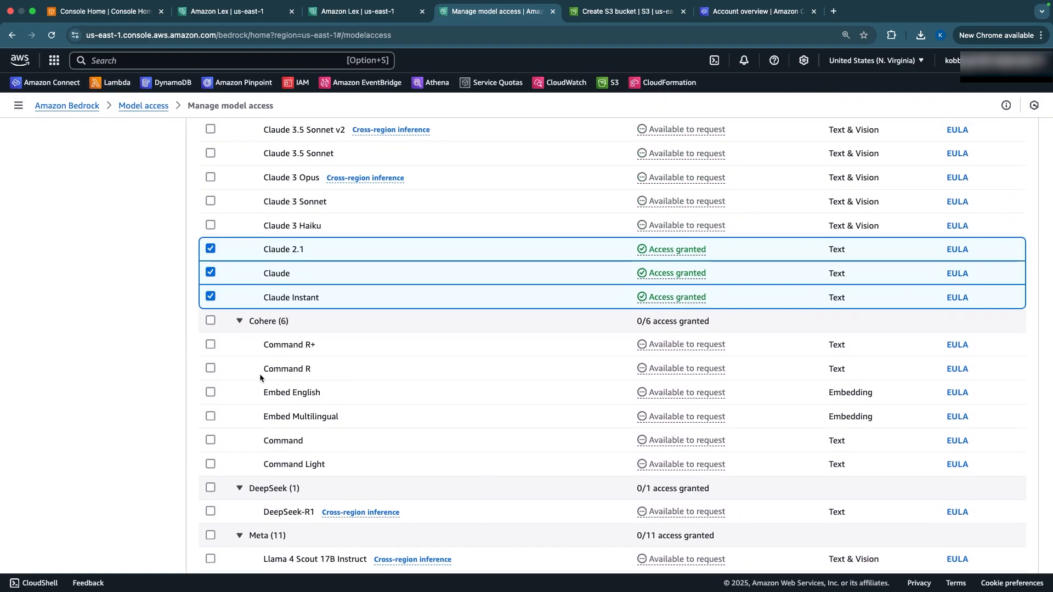
pyautogui.scroll(-15, 258, 373)
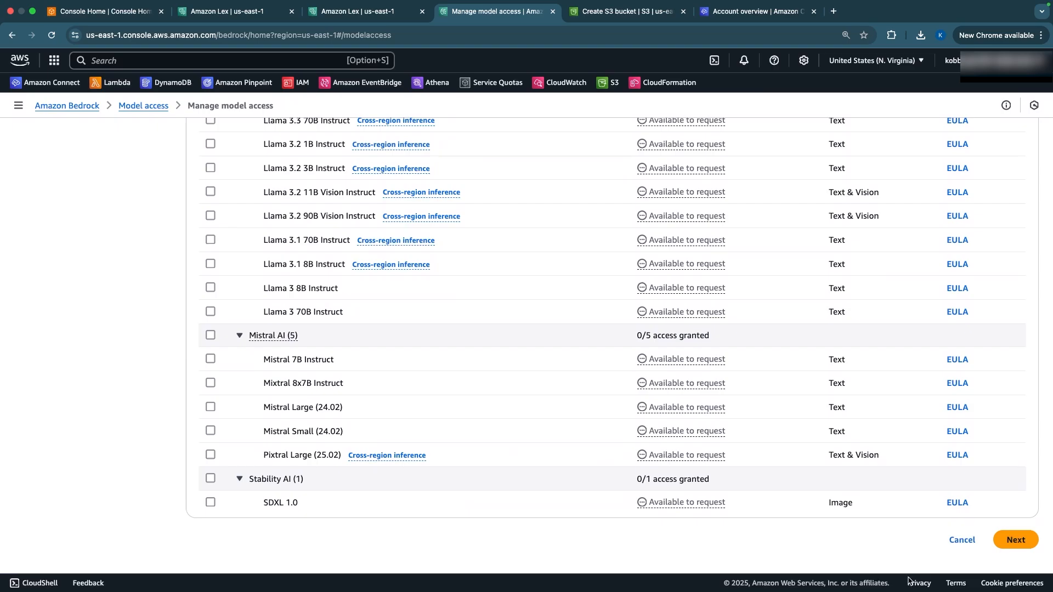
pyautogui.scroll(20, 853, 498)
pyautogui.scroll(5, 836, 465)
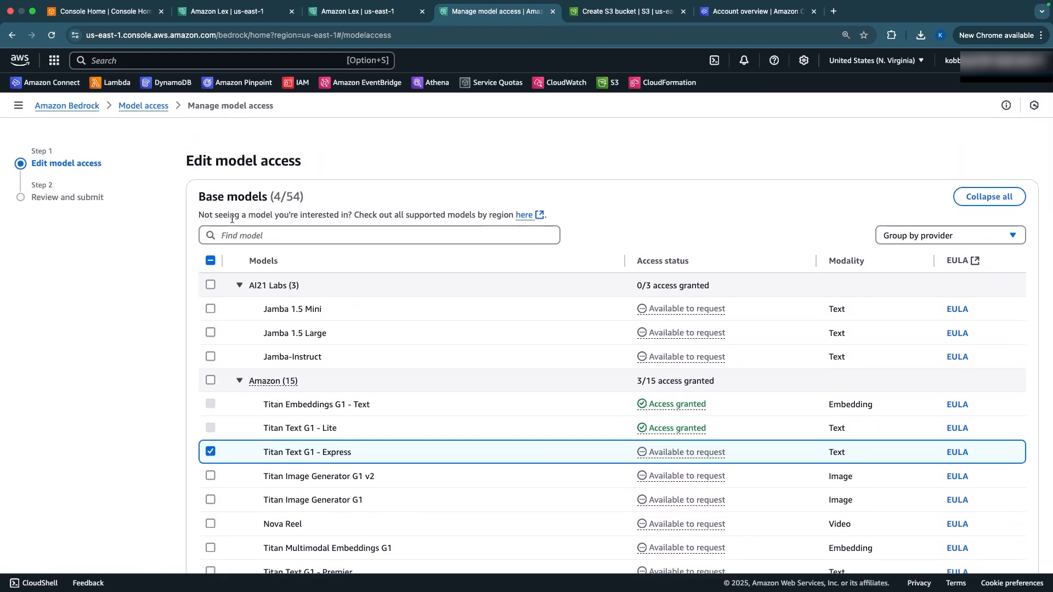
pyautogui.click(152, 107)
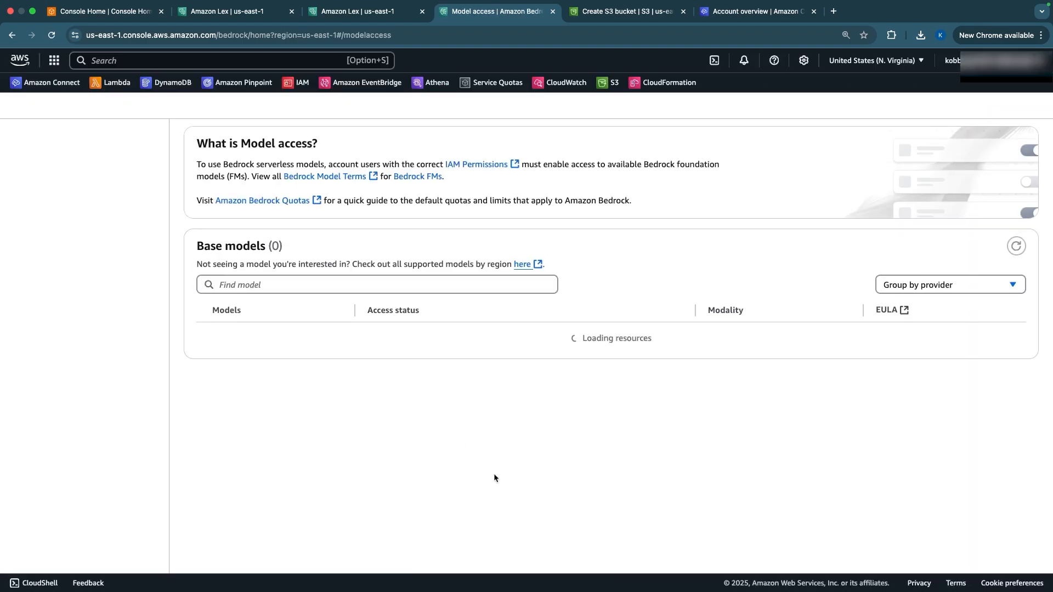
# Go to Bedrock's Knowledge Bases and start creating a Knowledge Base with vector store
pyautogui.scroll(-5, 494, 473)
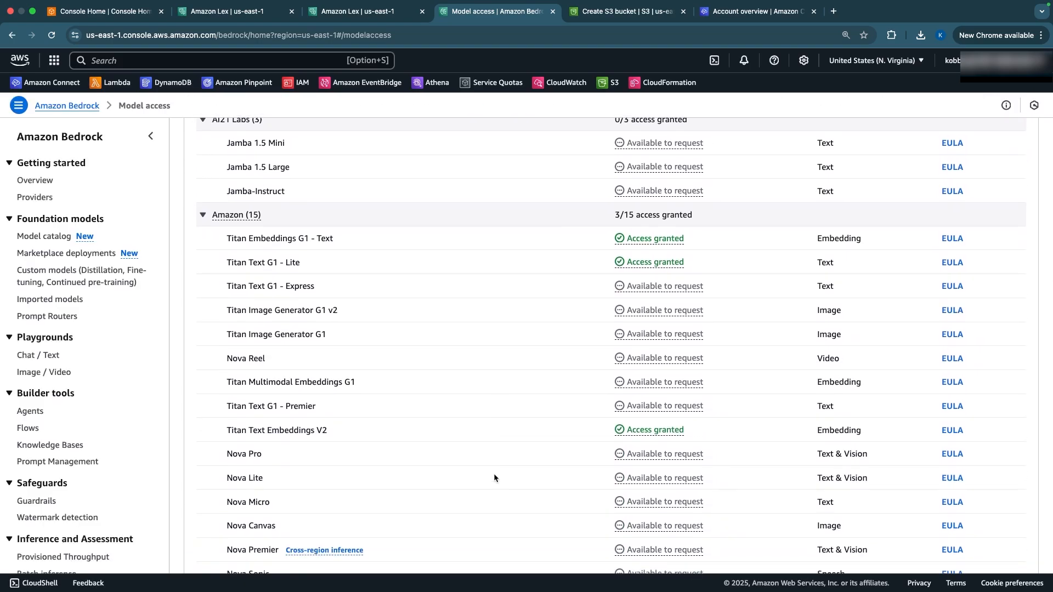
pyautogui.scroll(-2, 494, 472)
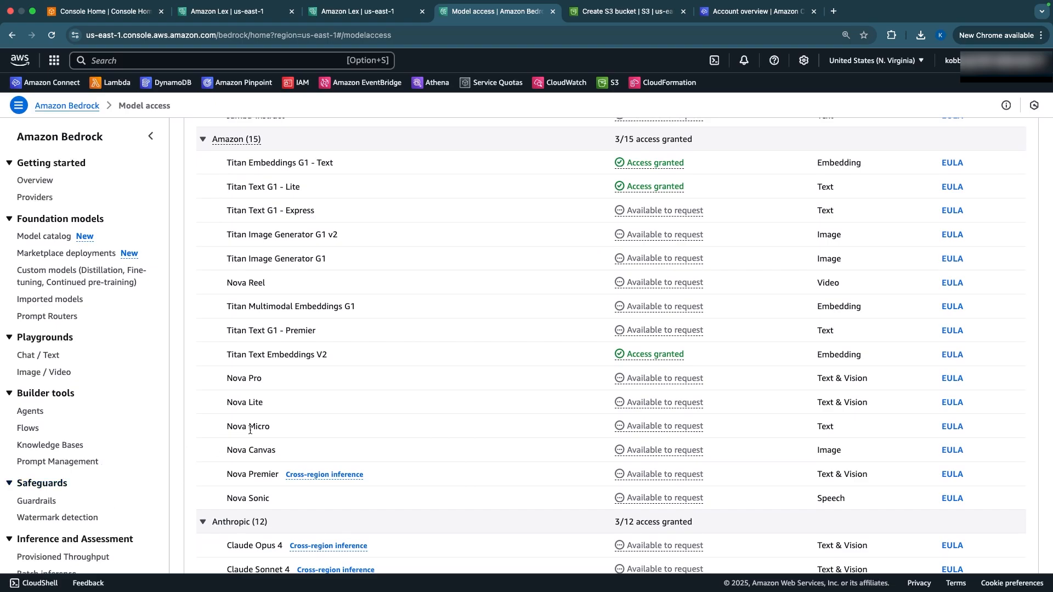
pyautogui.scroll(1, 250, 430)
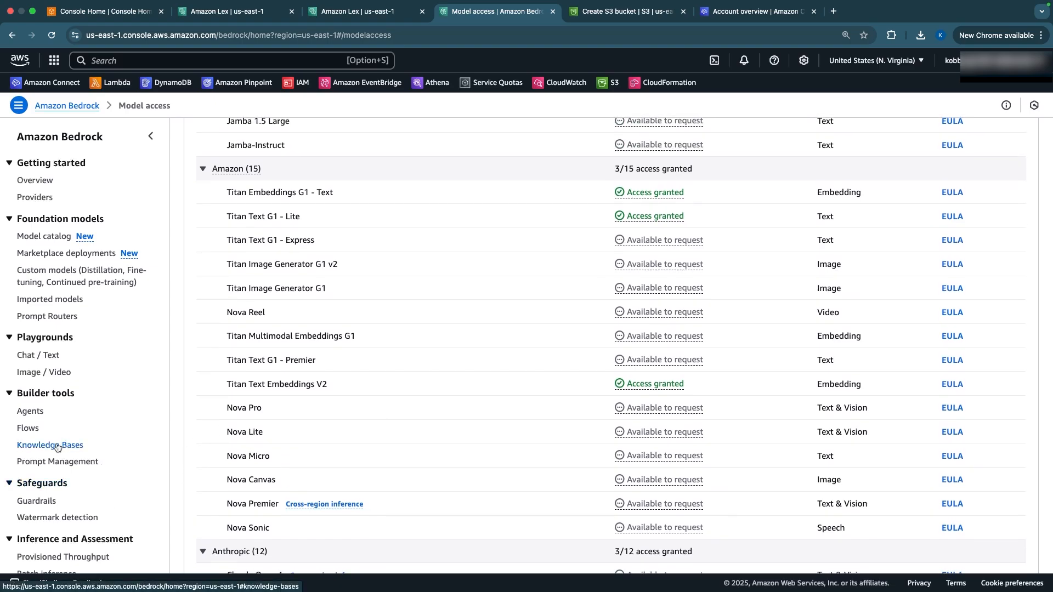
pyautogui.scroll(-1, 57, 448)
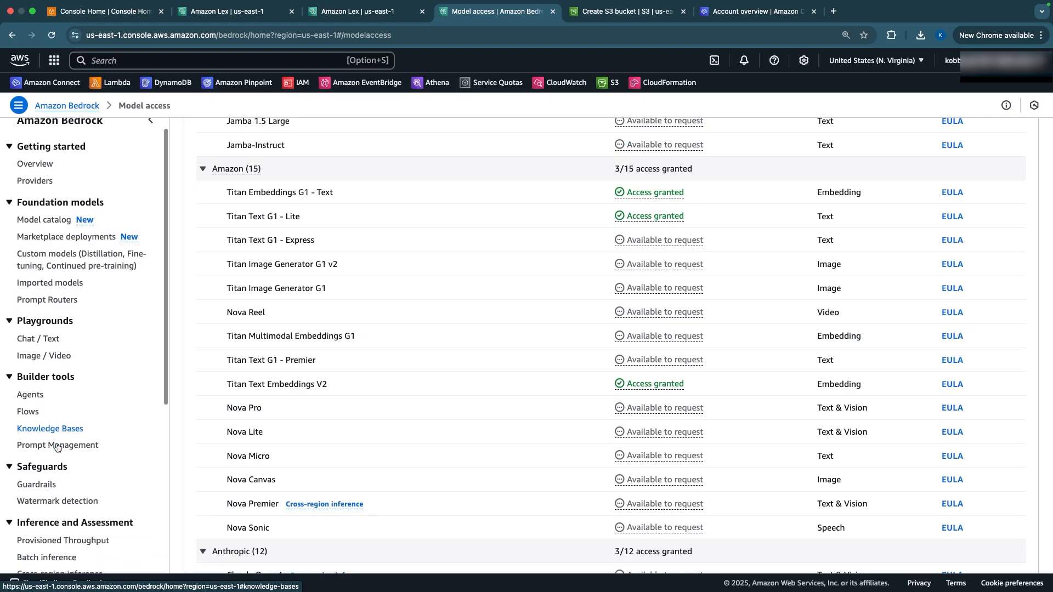
pyautogui.click(43, 416)
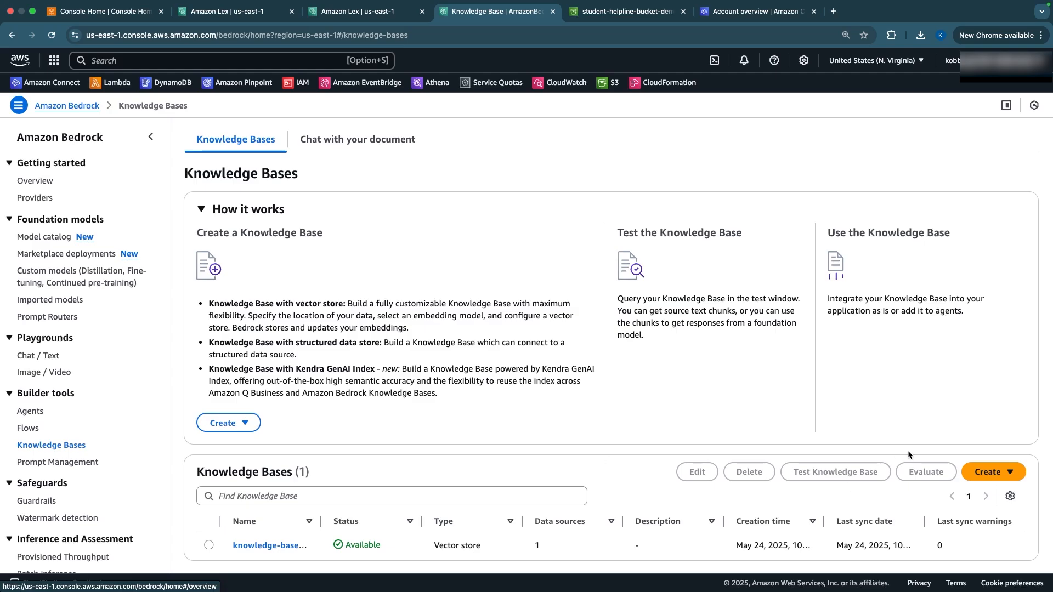
pyautogui.click(989, 473)
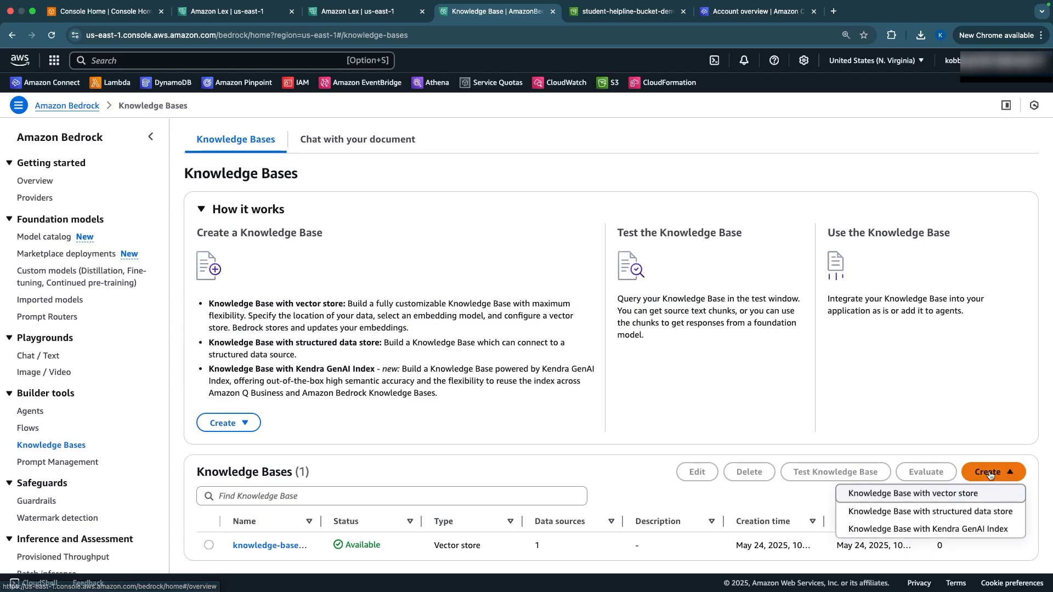
pyautogui.click(876, 495)
# Append "-qnabot-demo" to the suggested knowledge base name, making it knowledge-base-quick-start-kvutk-qnabot-demo
pyautogui.click(587, 234)
pyautogui.write('-q')
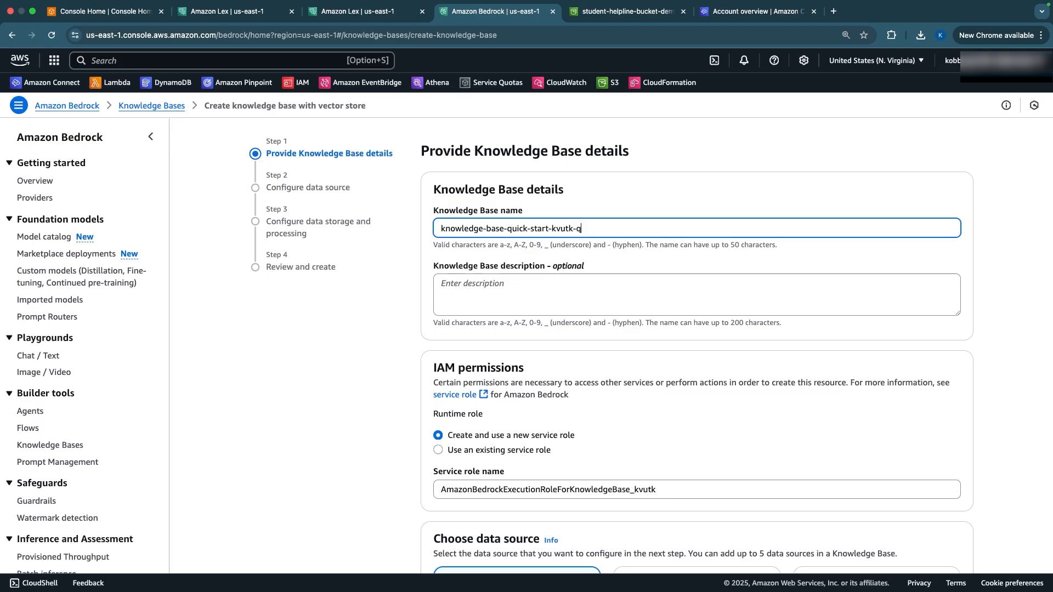
pyautogui.write('nabot-demo')
pyautogui.scroll(-1, 689, 383)
pyautogui.scroll(-3, 688, 383)
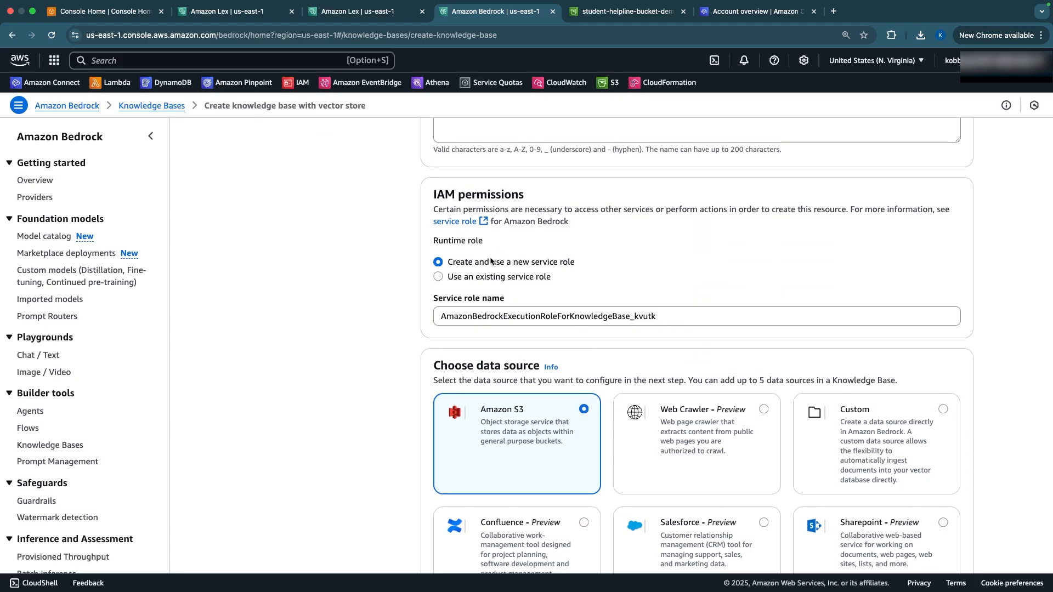
# Keep the new service role and Amazon S3 as the data source, and proceed to configuring the data source
pyautogui.scroll(-2, 650, 284)
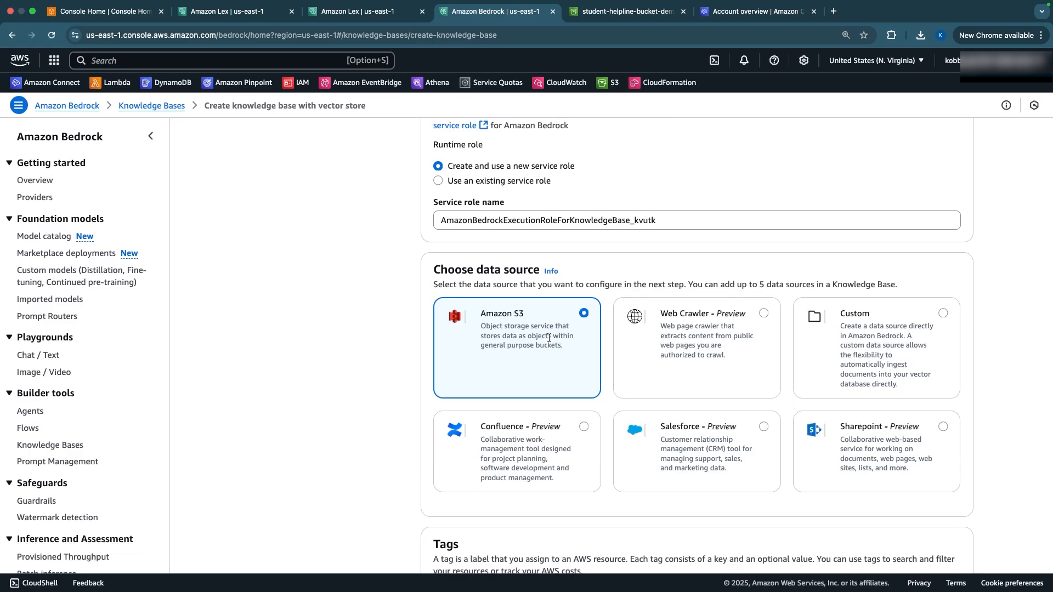
pyautogui.scroll(-5, 549, 339)
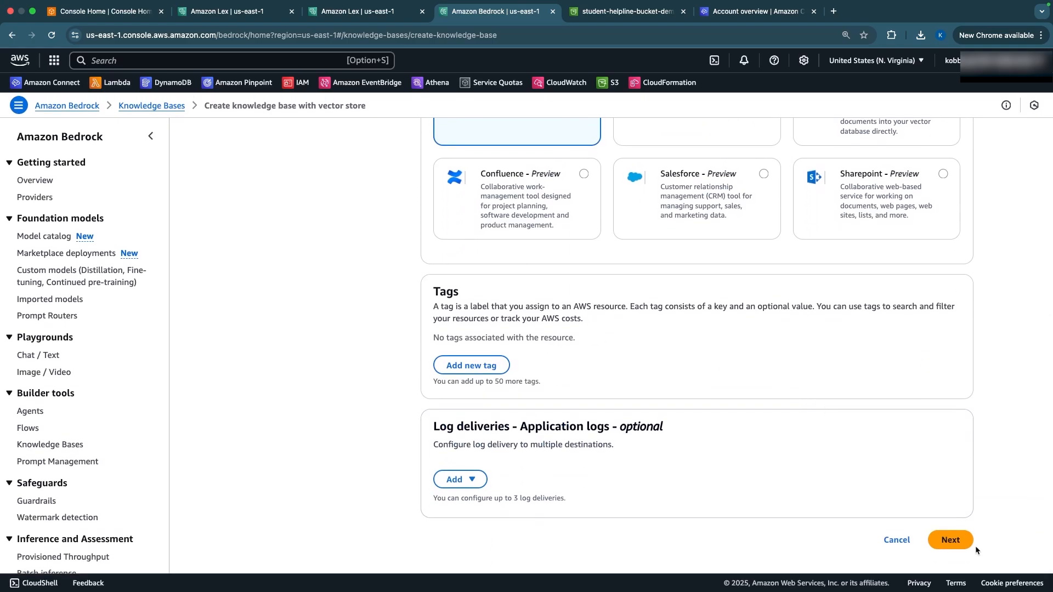
pyautogui.click(949, 542)
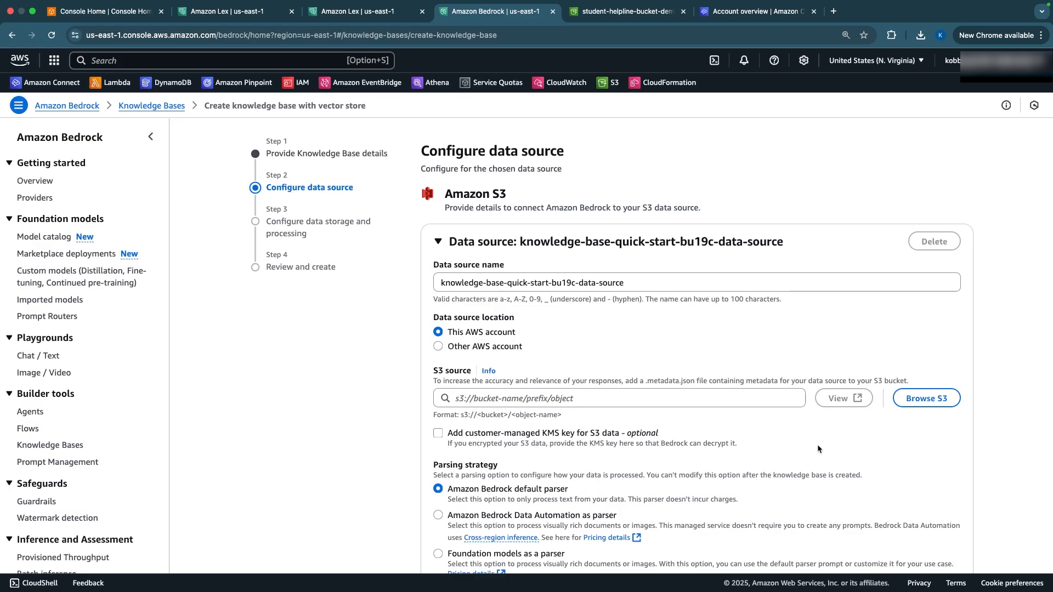
# Check the data source options and the contents of student-helpline-bucket-demo-1 in Amazon S3, and return to the knowledge base setup
pyautogui.scroll(-1, 817, 446)
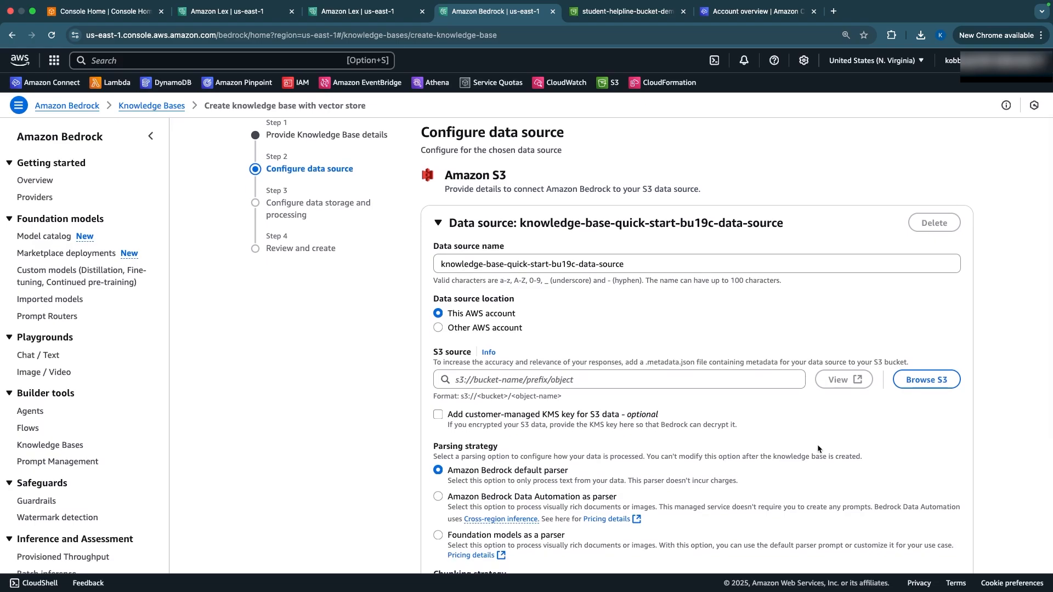
pyautogui.scroll(-1, 818, 449)
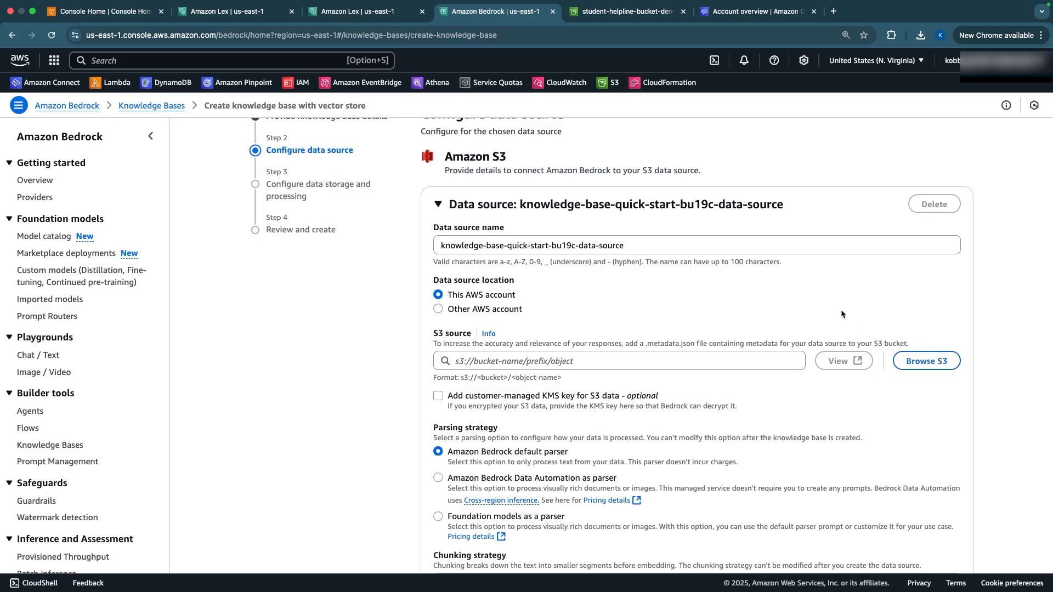
pyautogui.click(607, 19)
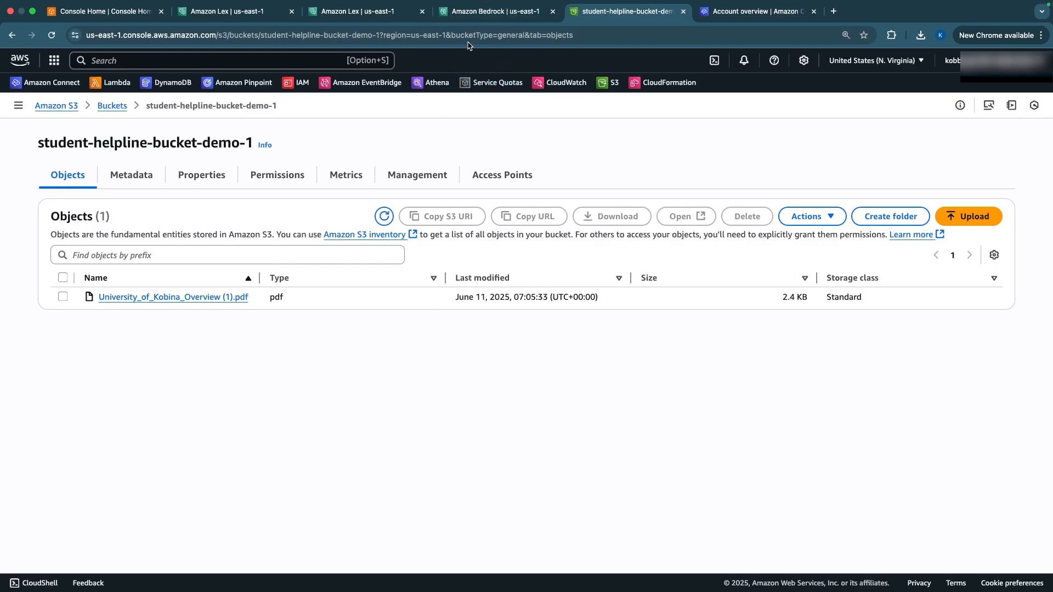
pyautogui.click(457, 14)
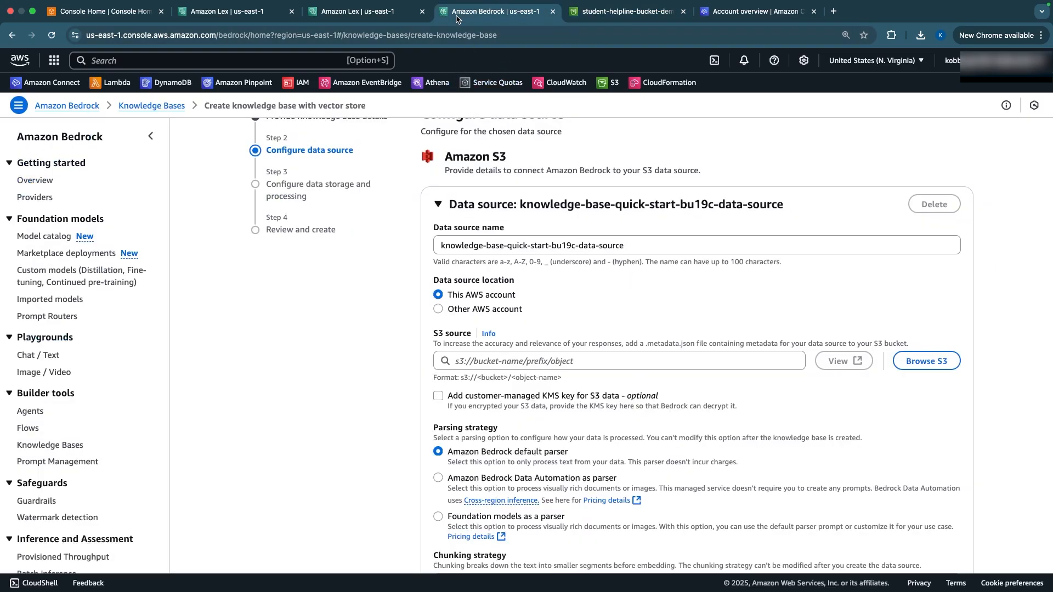
# Set the S3 source to University_of_Kobina_Overview (1).pdf from the student-helpline-bucket-demo-1 bucket
pyautogui.click(917, 364)
pyautogui.click(338, 206)
pyautogui.write('stu')
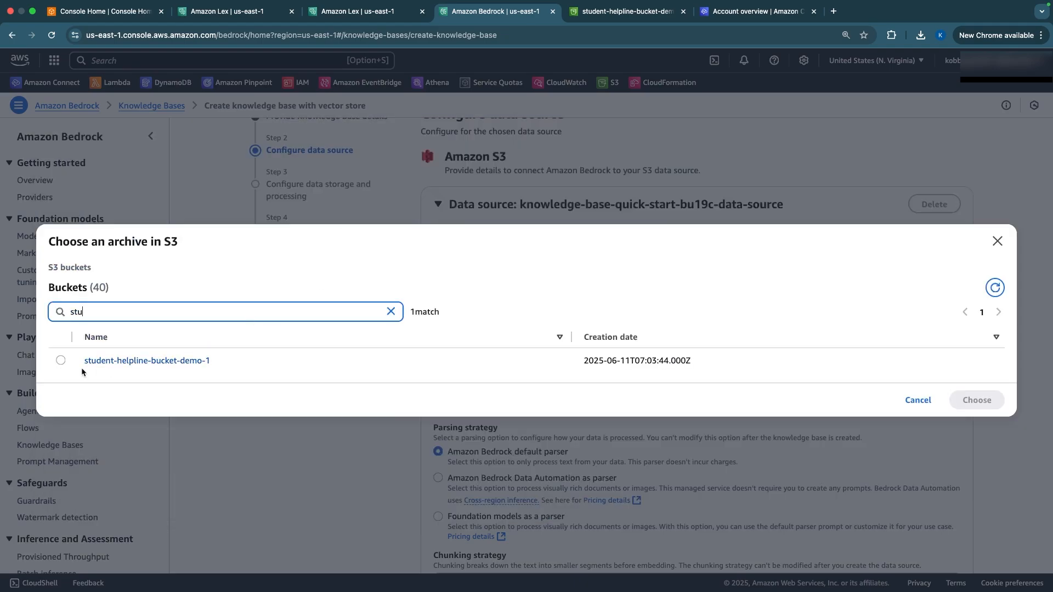
pyautogui.click(61, 360)
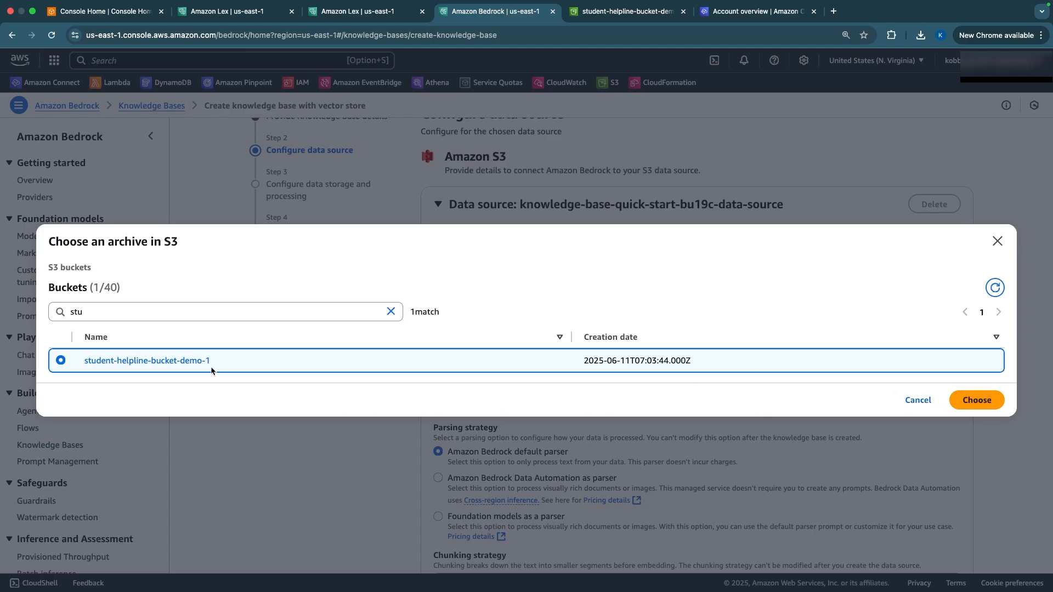
pyautogui.click(147, 361)
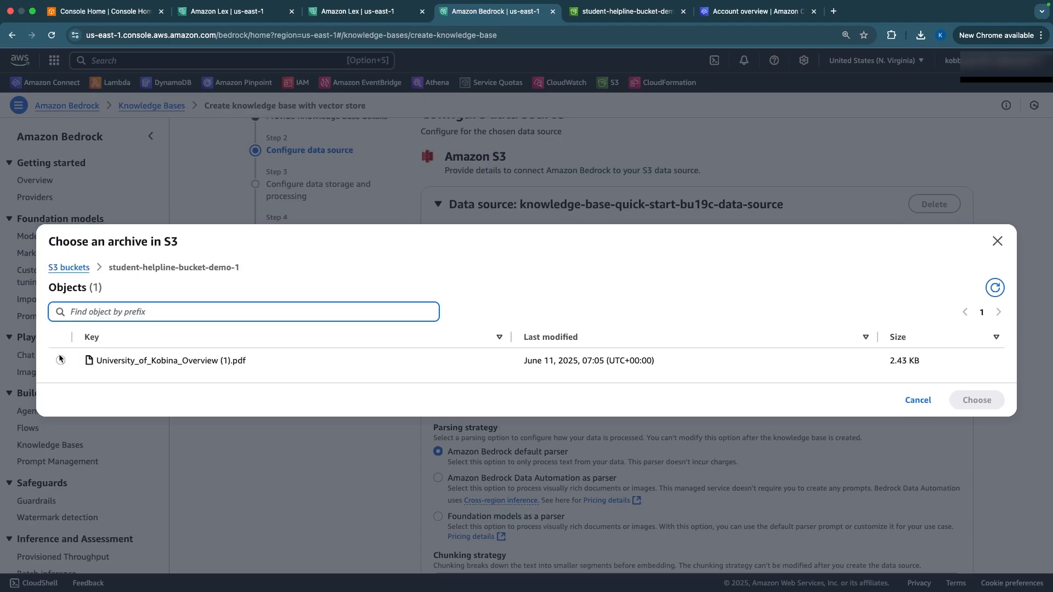
pyautogui.click(60, 359)
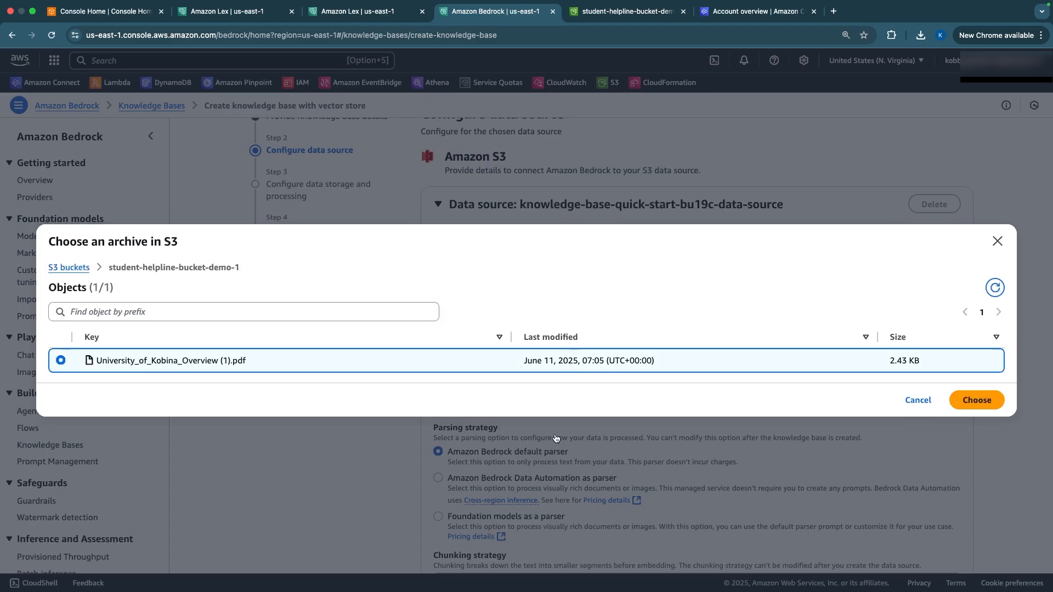
pyautogui.click(978, 396)
# Keep the Amazon Bedrock default parser and default chunking, and proceed to configuring data storage and processing
pyautogui.scroll(-4, 858, 434)
pyautogui.scroll(5, 858, 433)
pyautogui.scroll(-5, 859, 435)
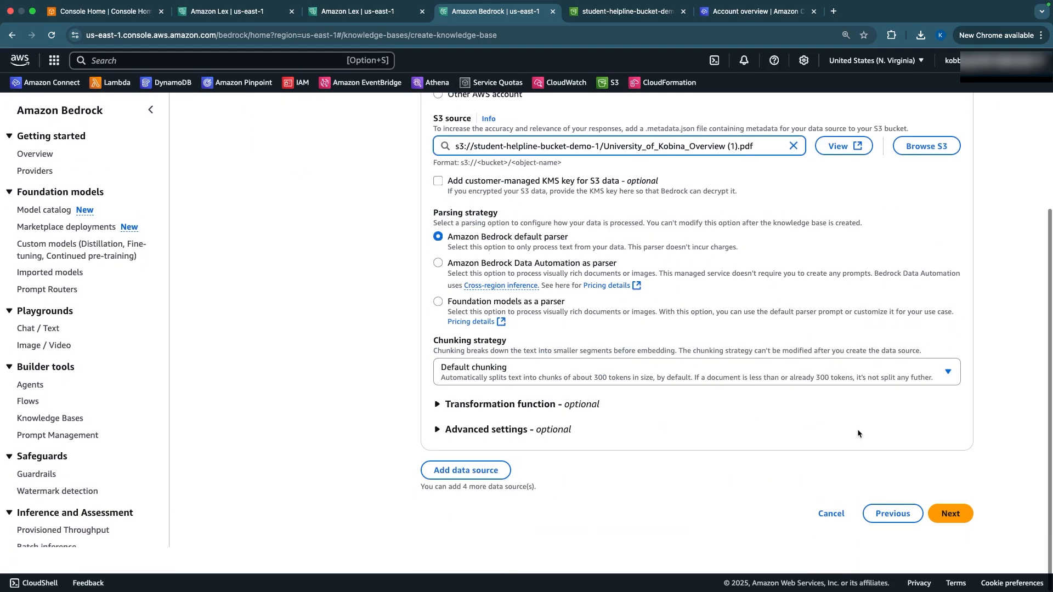
pyautogui.click(965, 540)
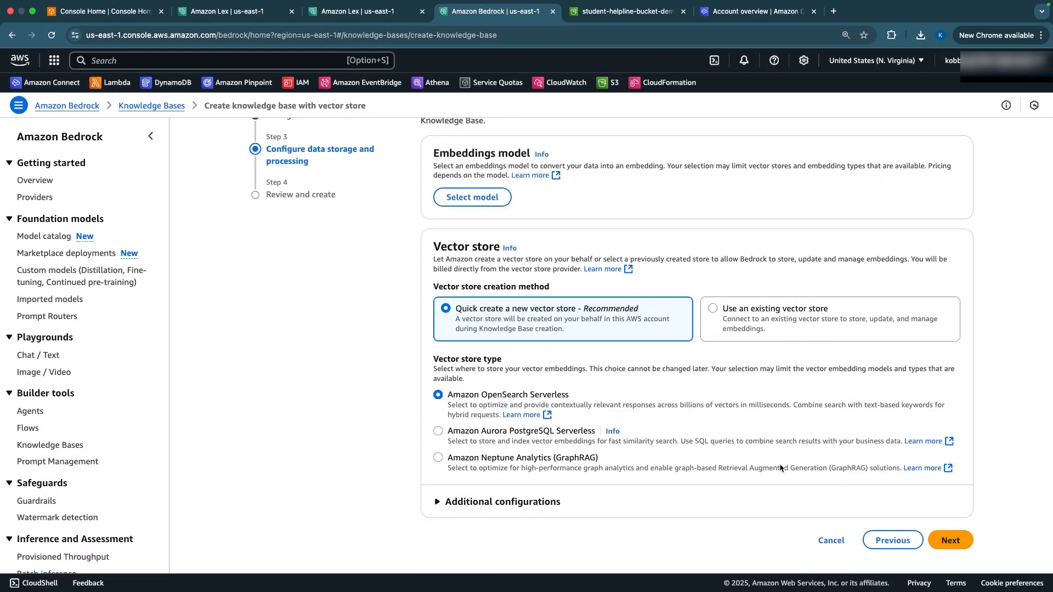
# Choose Amazon's Titan Embeddings G1 - Text V1.2 with on-demand inference as the embeddings model
pyautogui.scroll(2, 463, 242)
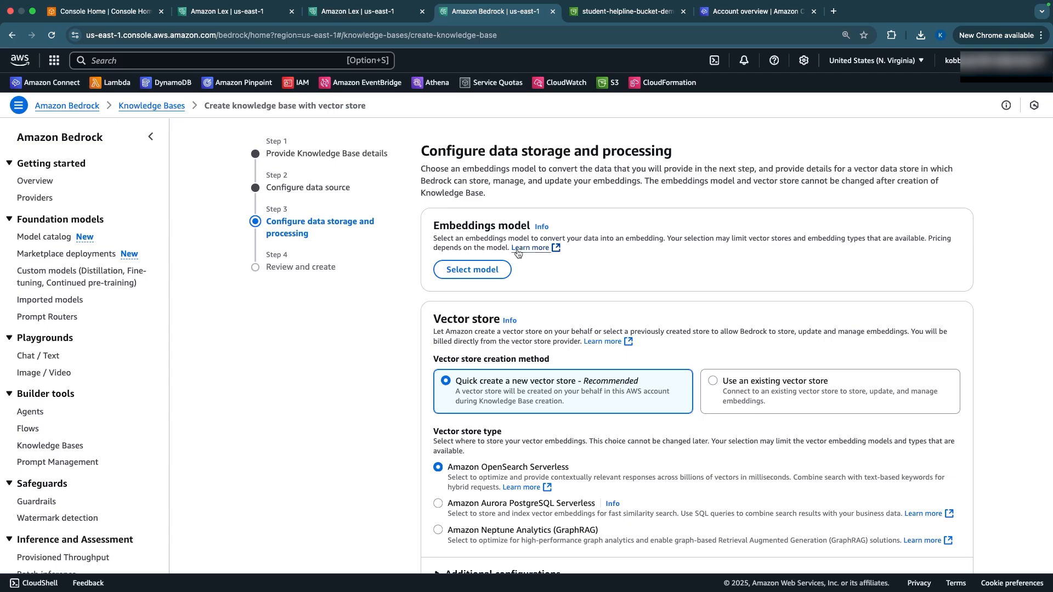
pyautogui.click(461, 270)
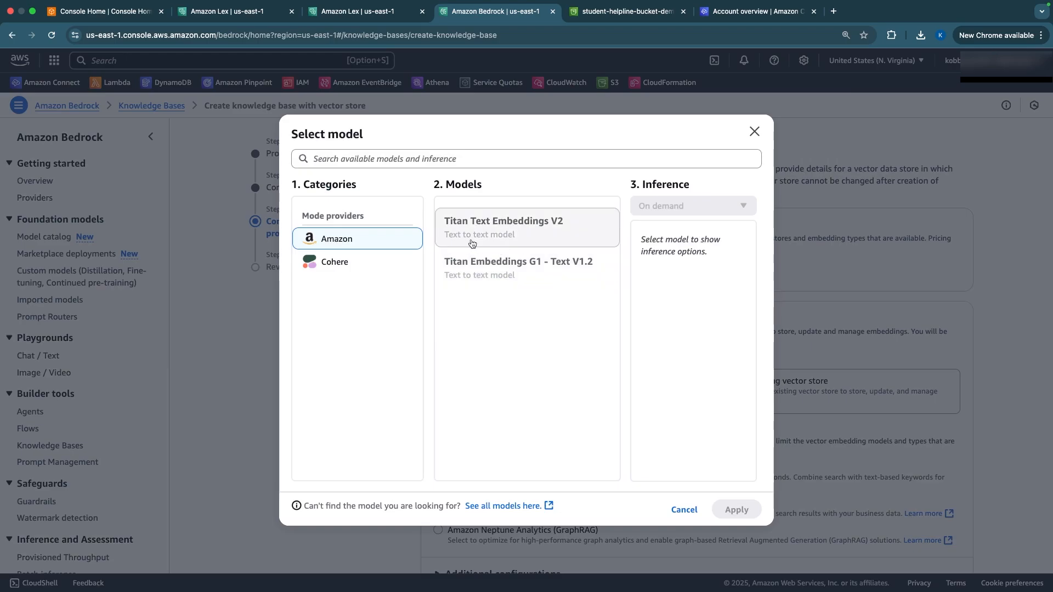
pyautogui.click(359, 262)
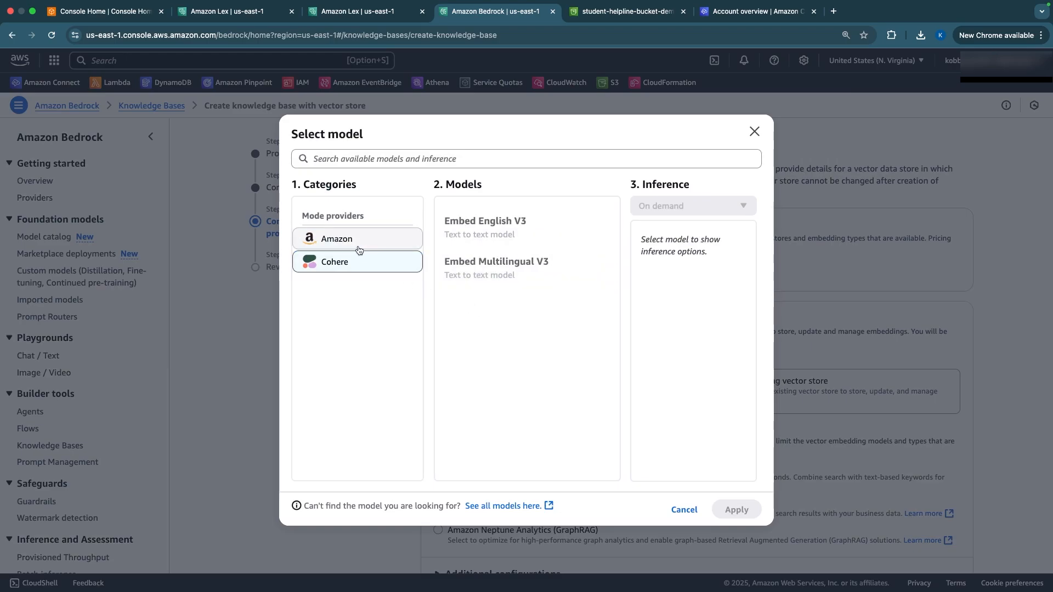
pyautogui.click(361, 246)
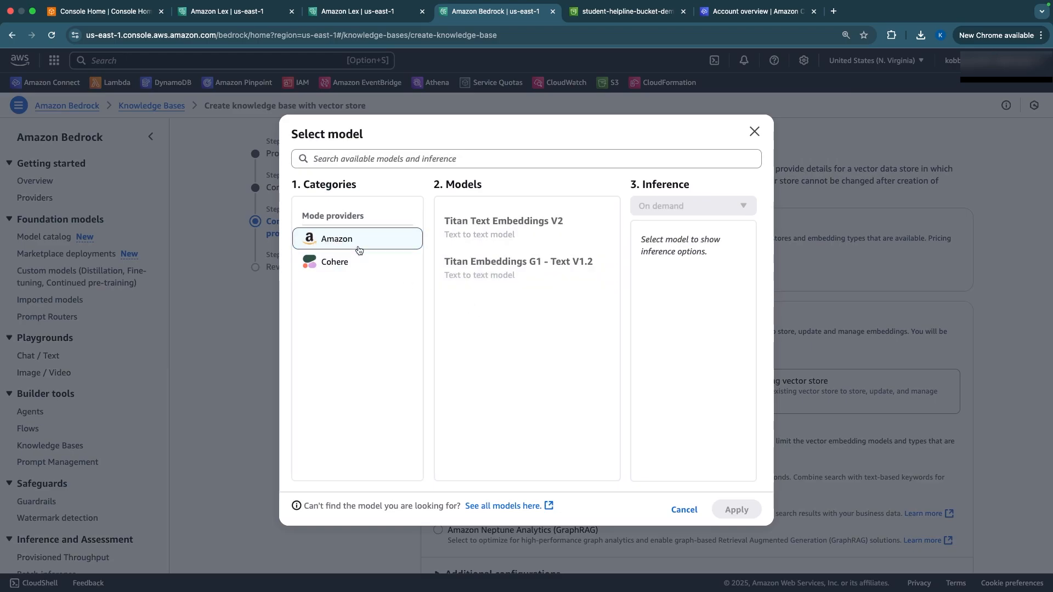
pyautogui.click(491, 259)
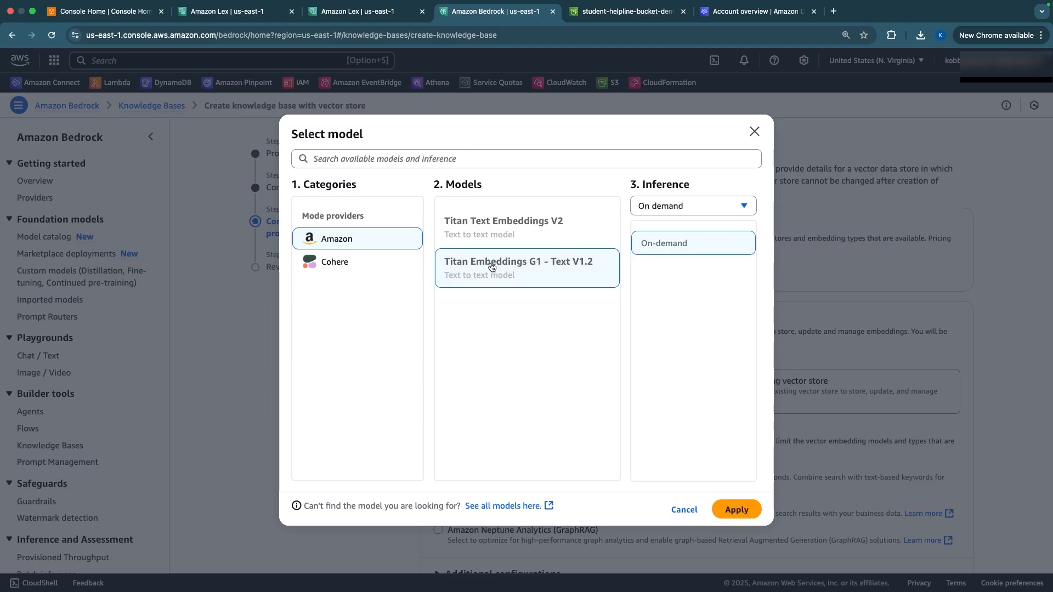
pyautogui.click(742, 510)
# Keep the quick-created Amazon OpenSearch Serverless vector store, and create the knowledge base from the review page
pyautogui.scroll(-3, 620, 373)
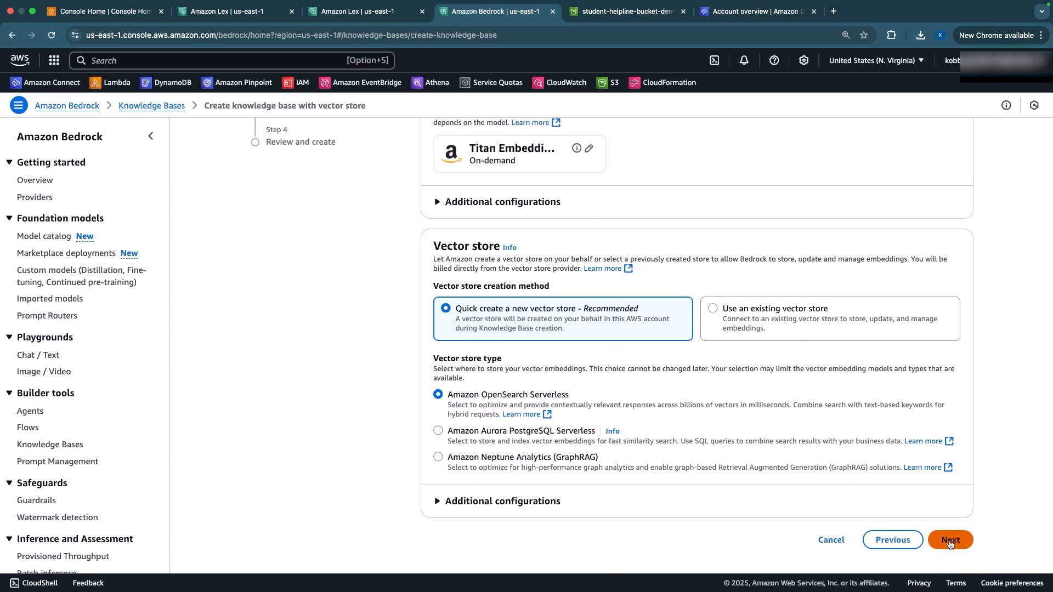
pyautogui.click(951, 541)
pyautogui.scroll(-10, 629, 411)
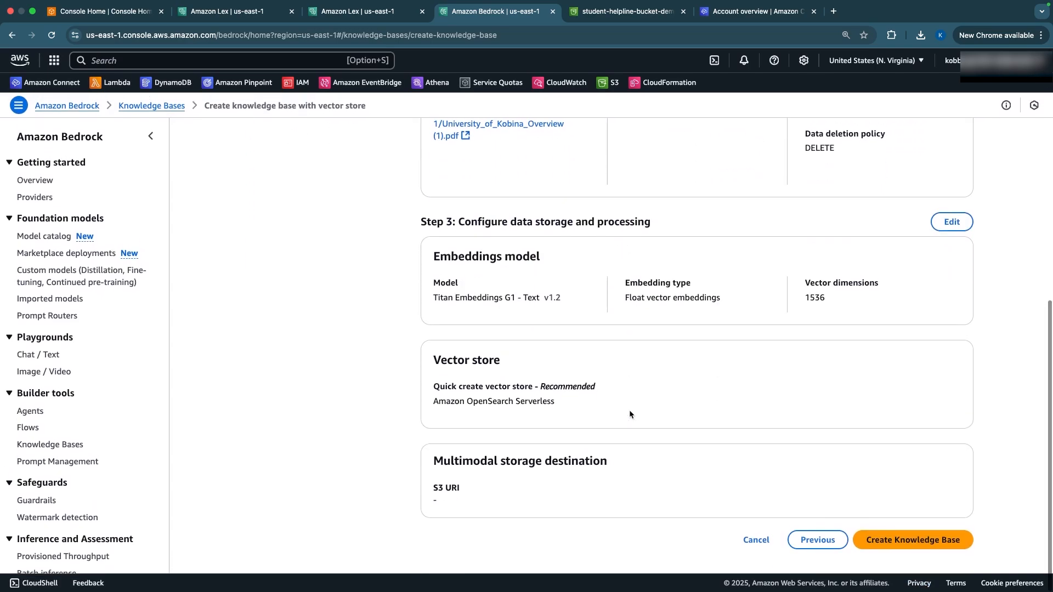
pyautogui.click(886, 542)
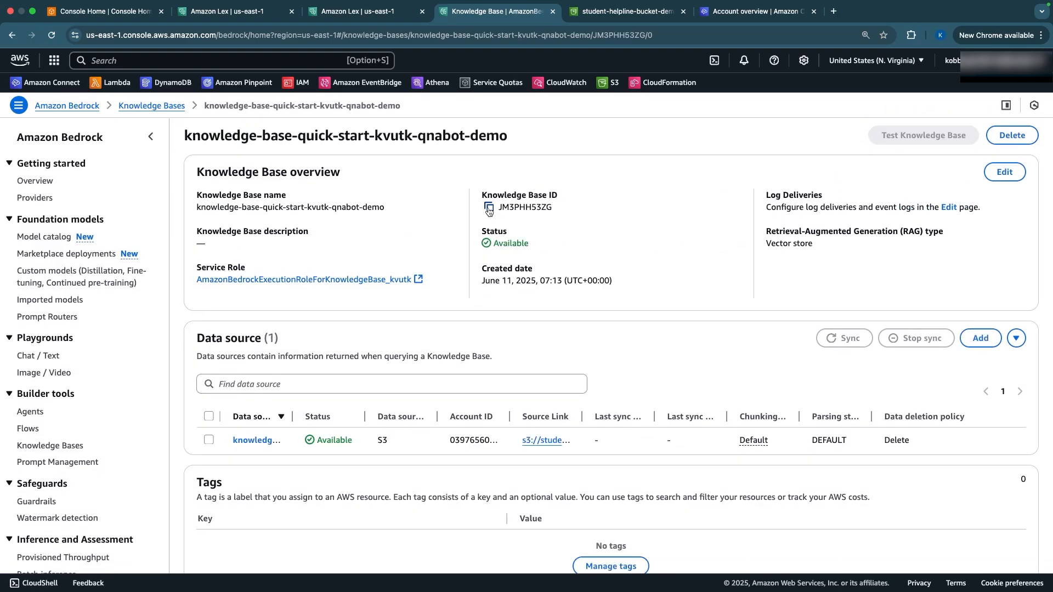
# Open the new knowledge base's S3 data source, sync it, and check its sync history
pyautogui.click(328, 450)
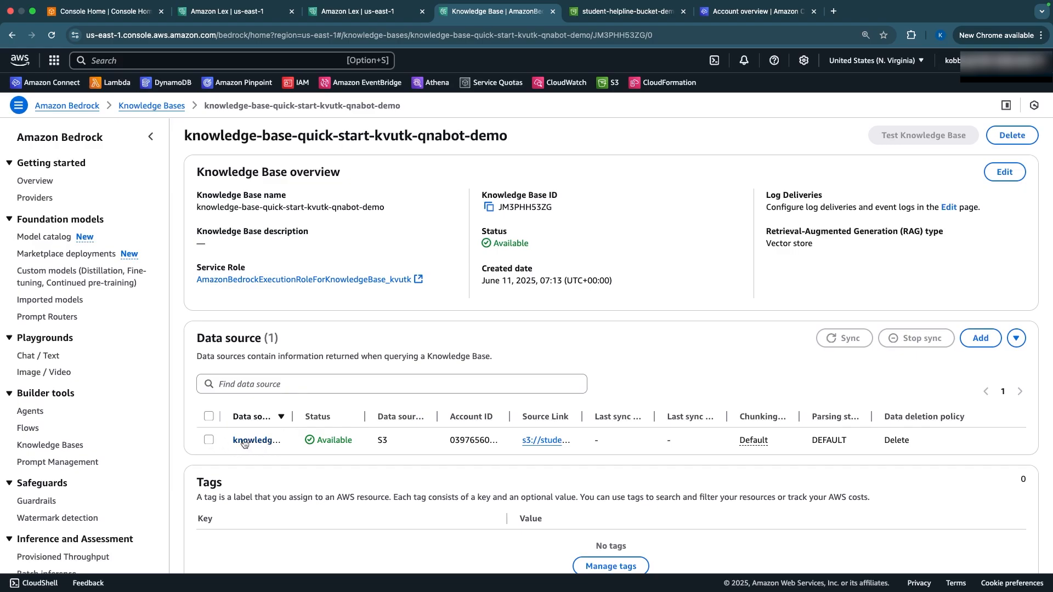
pyautogui.click(210, 440)
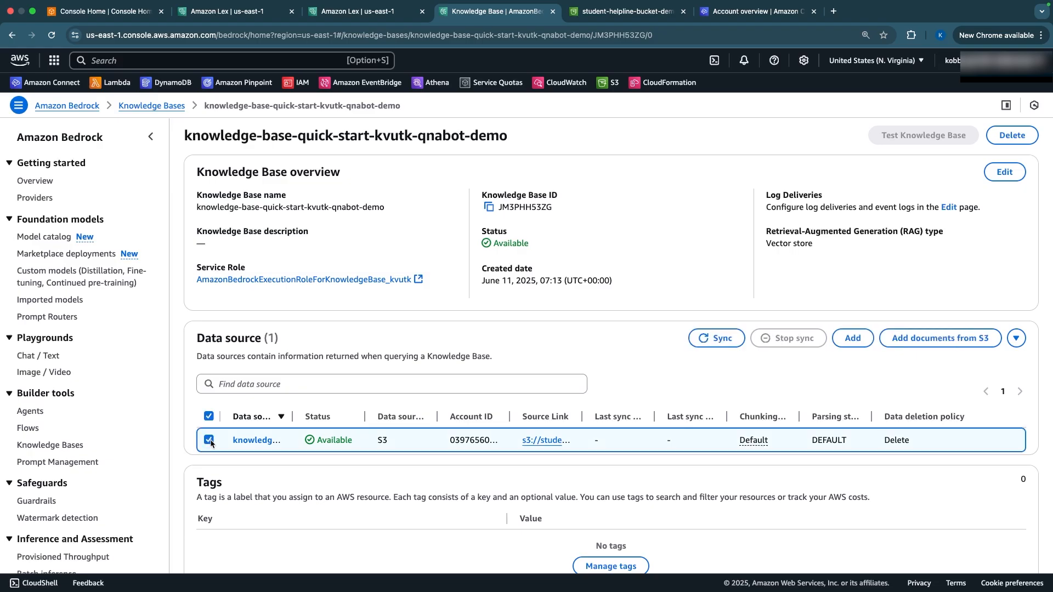
pyautogui.click(263, 441)
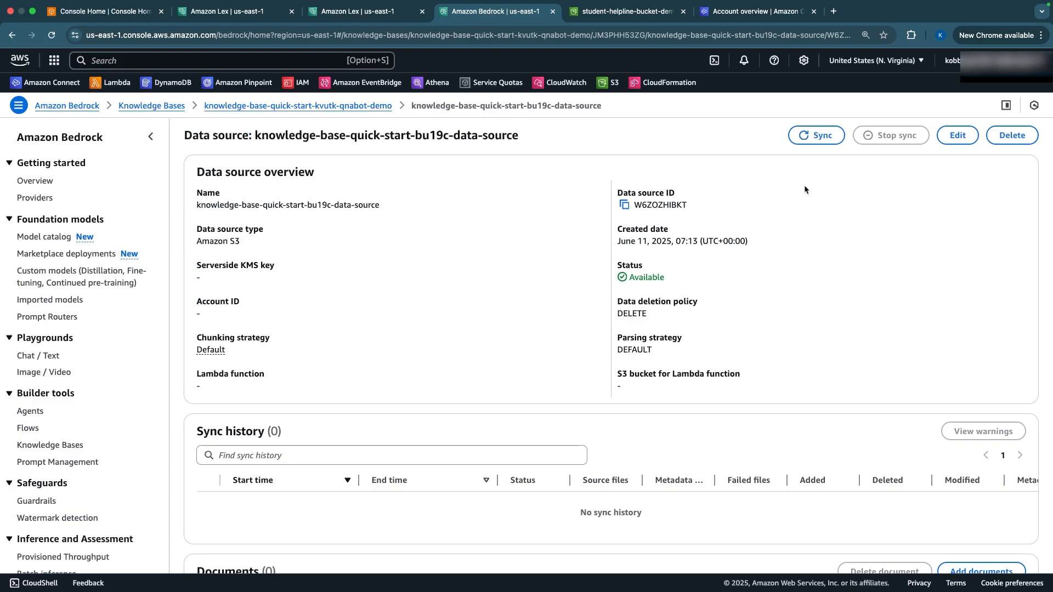
pyautogui.click(813, 136)
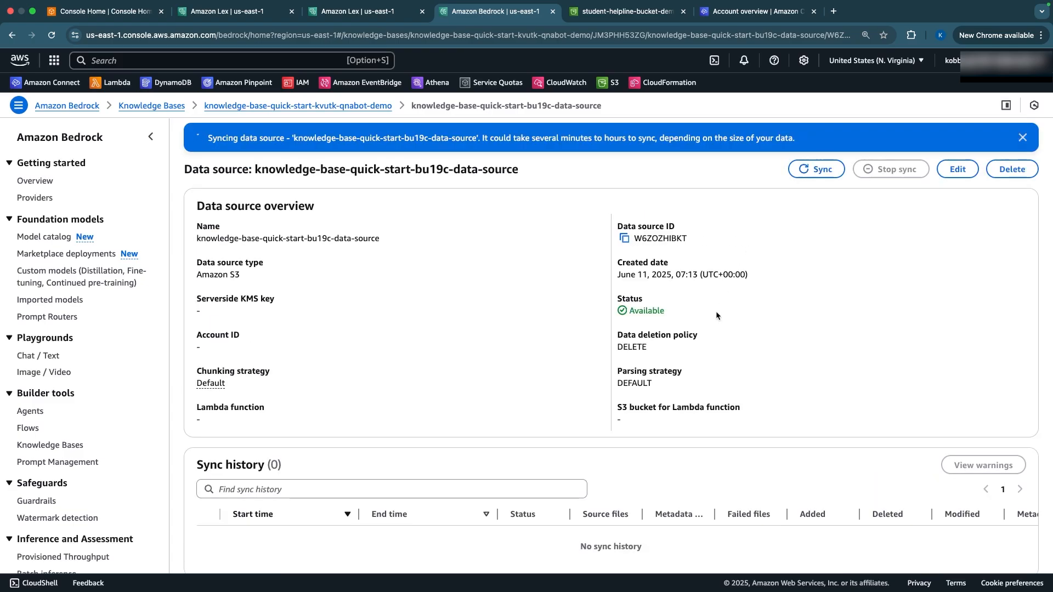
pyautogui.scroll(-3, 715, 311)
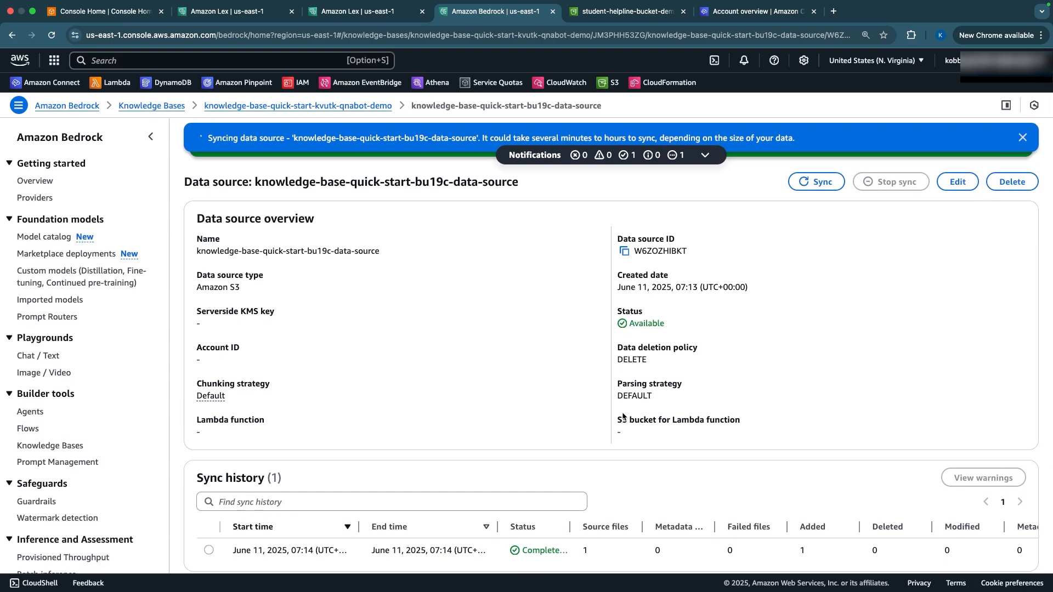
pyautogui.scroll(-3, 622, 417)
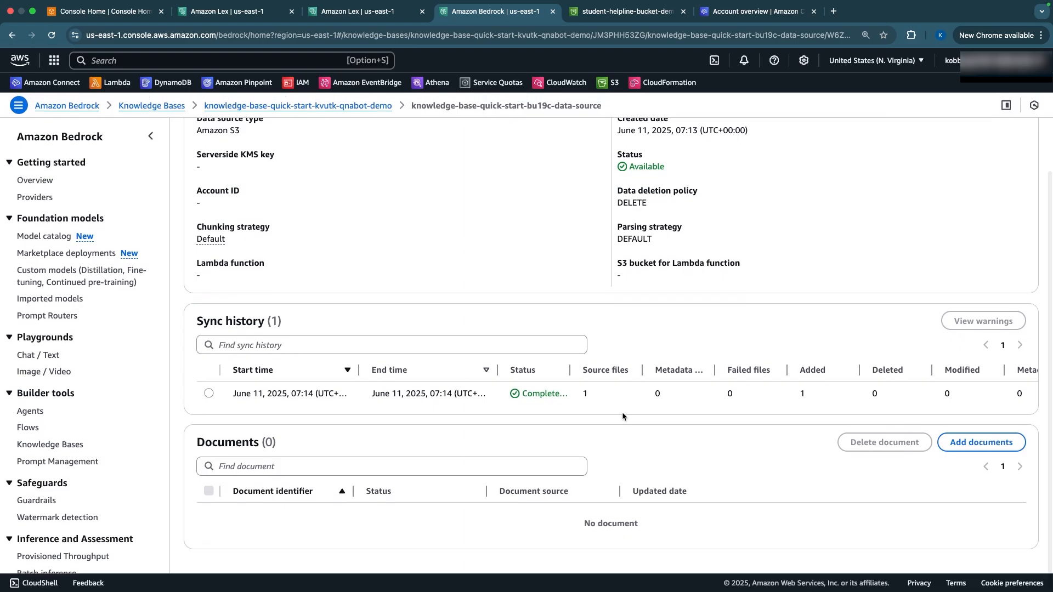
pyautogui.scroll(3, 622, 417)
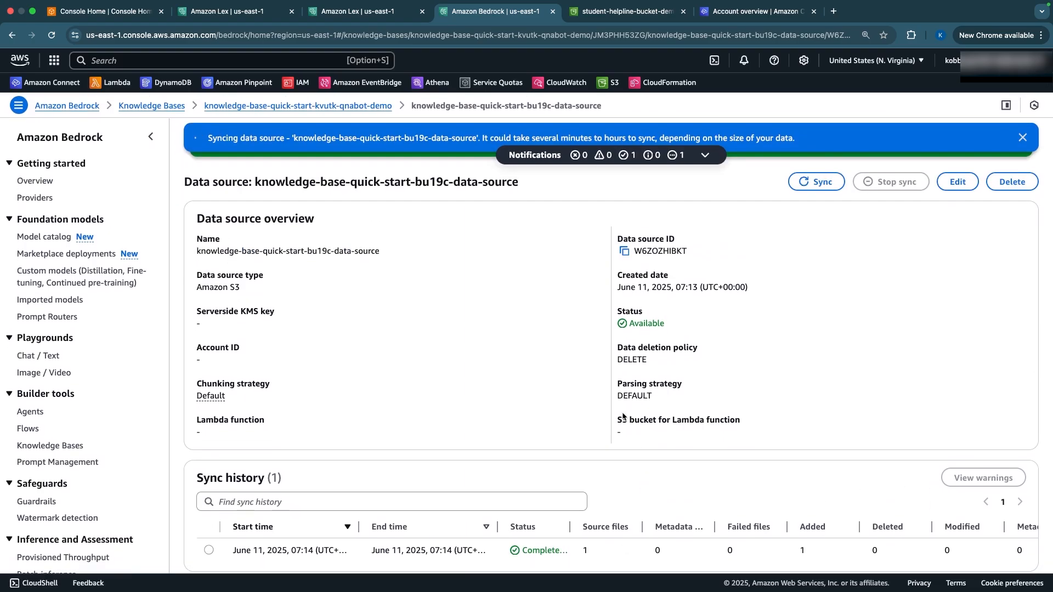
# Return to the Knowledge Bases list and open the test page for knowledge-base-quick-start-kvutk-qnabot-demo
pyautogui.scroll(-3, 622, 417)
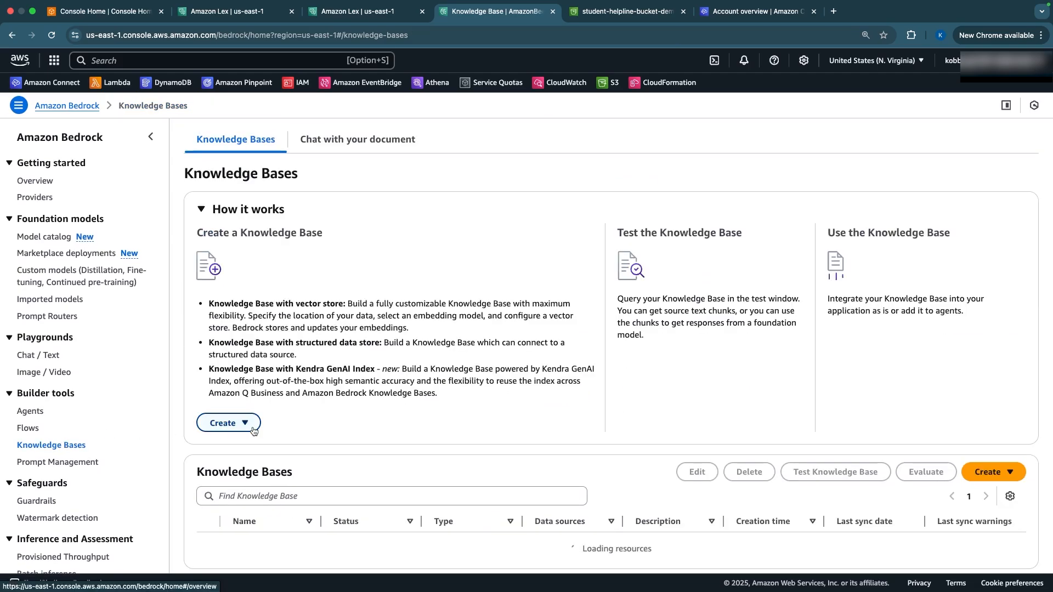
pyautogui.scroll(-2, 329, 494)
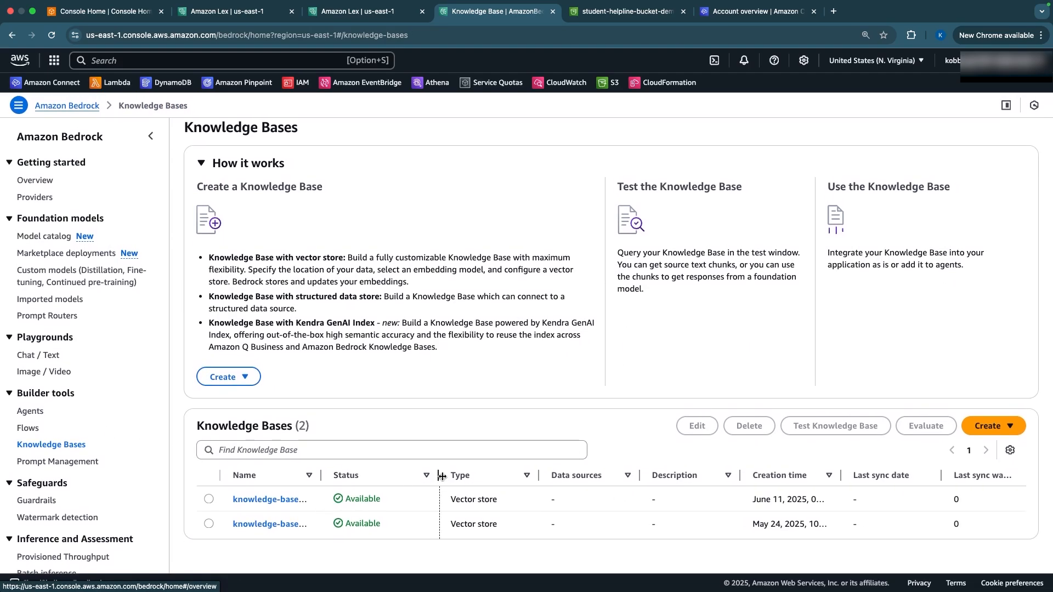
pyautogui.moveTo(323, 473); pyautogui.dragTo(442, 471)
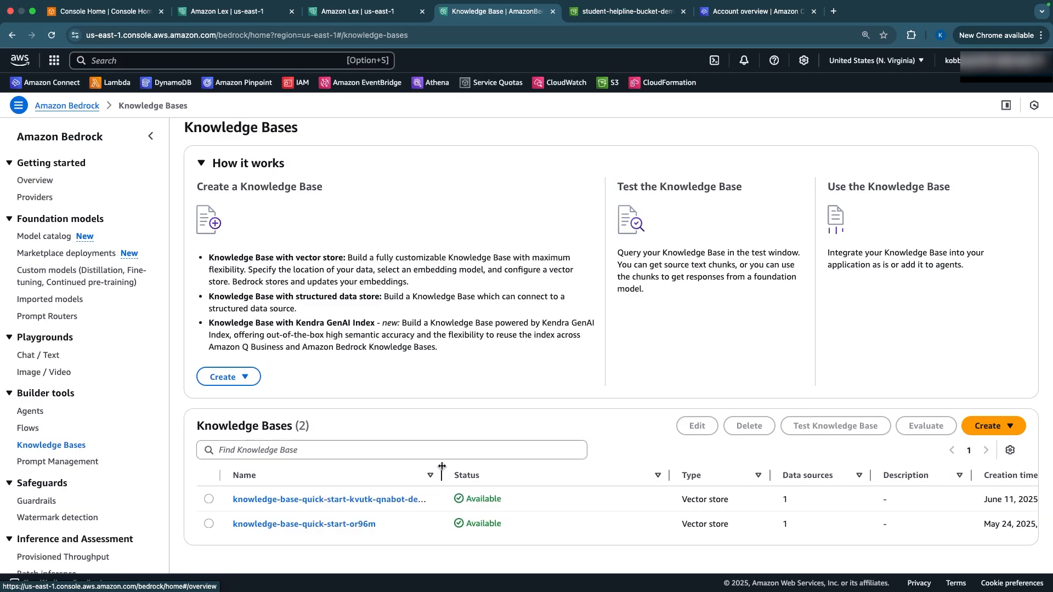
pyautogui.click(208, 499)
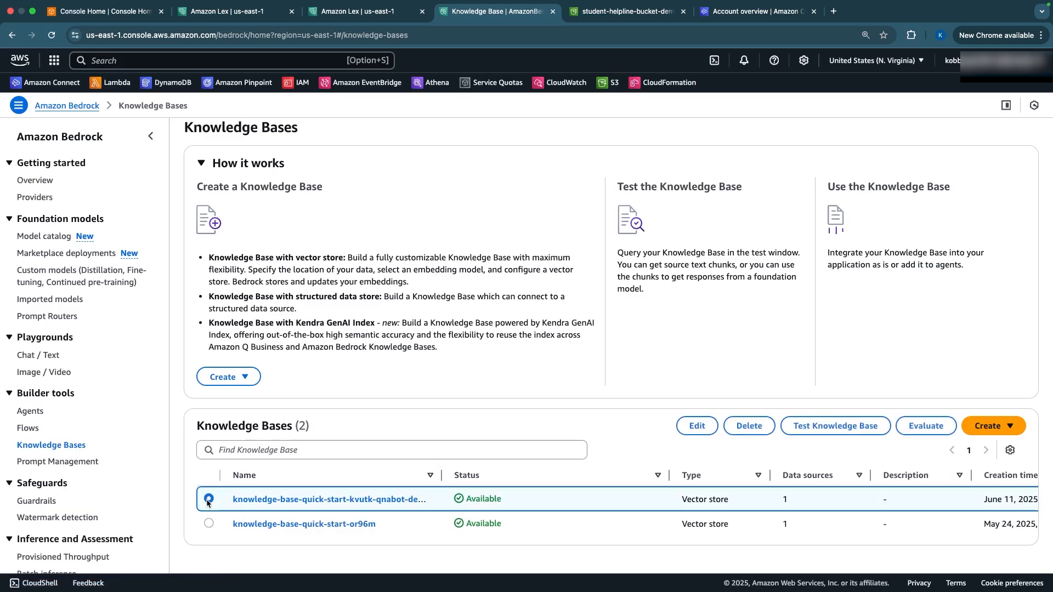
pyautogui.click(836, 424)
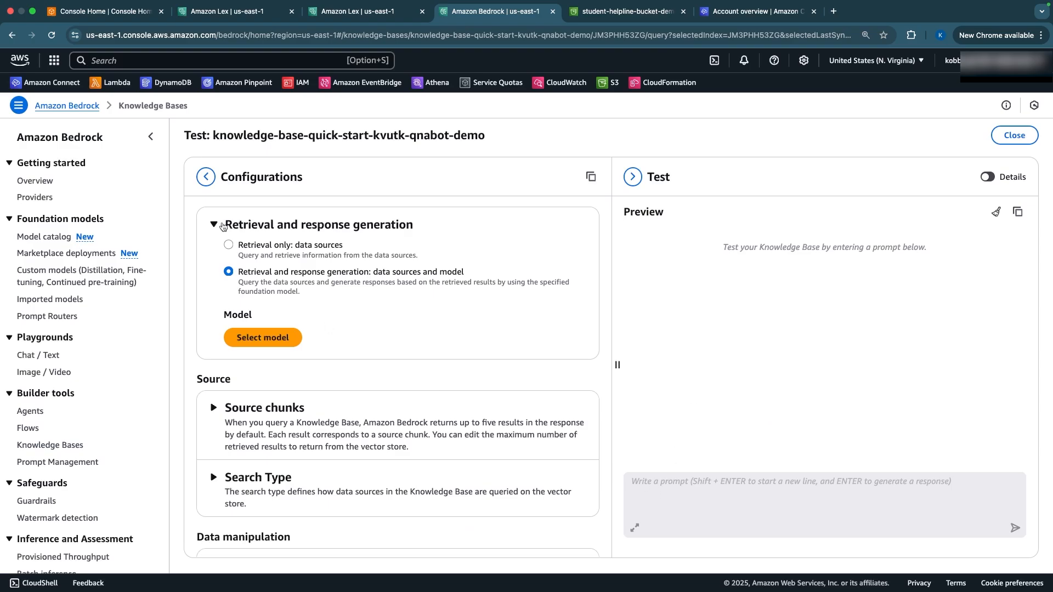
# Set the knowledge base test to Retrieval only: data sources
pyautogui.click(278, 247)
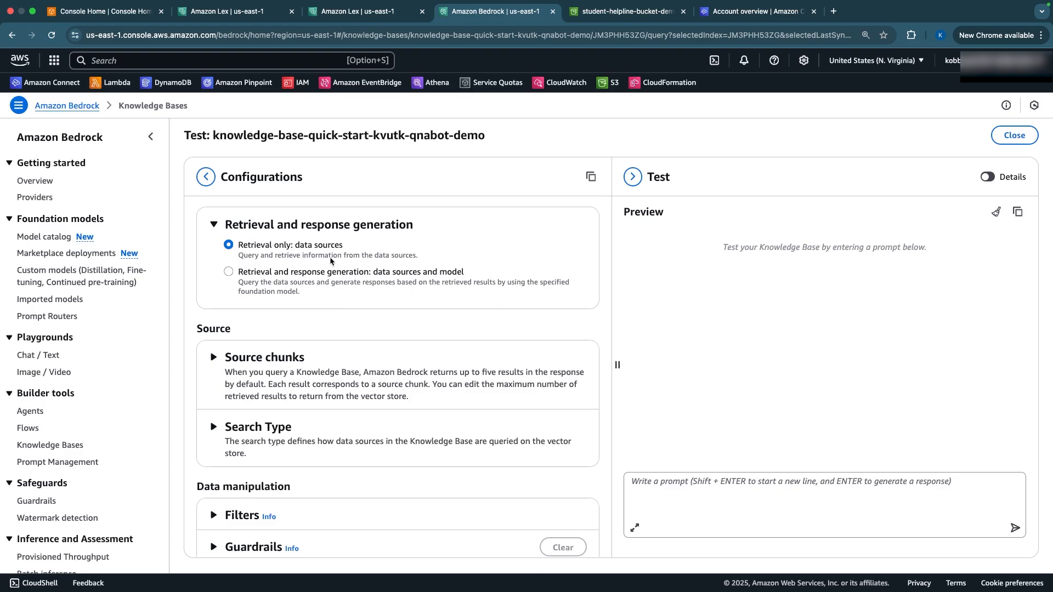
pyautogui.click(705, 488)
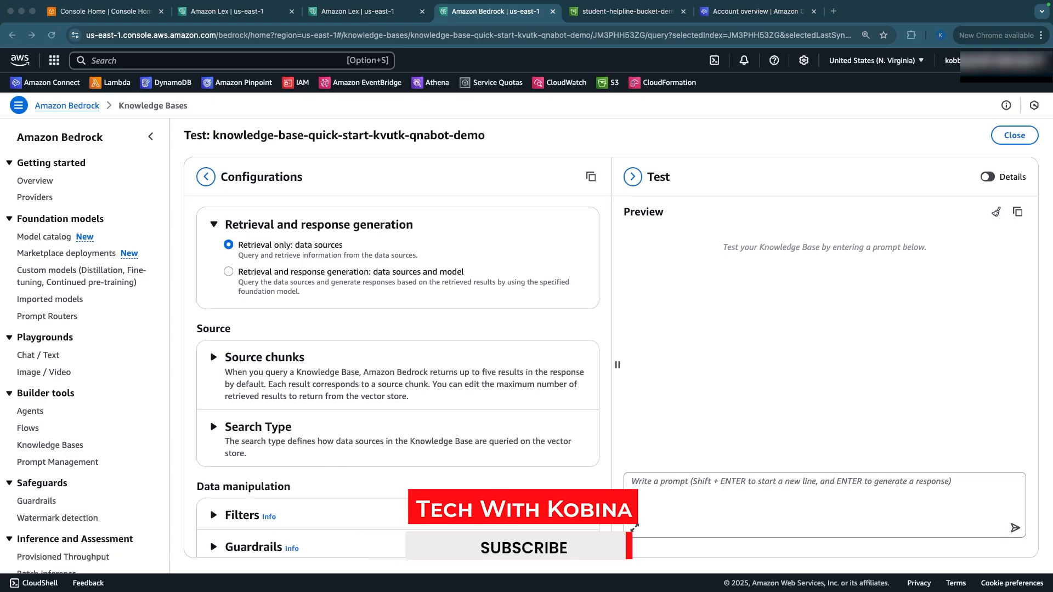
# Switch to WPS Office, read through the University of Kobina overview PDF, and minimise it to return to the knowledge base test
pyautogui.moveTo(262, 1); pyautogui.dragTo(264, 116)
pyautogui.doubleClick(262, 116)
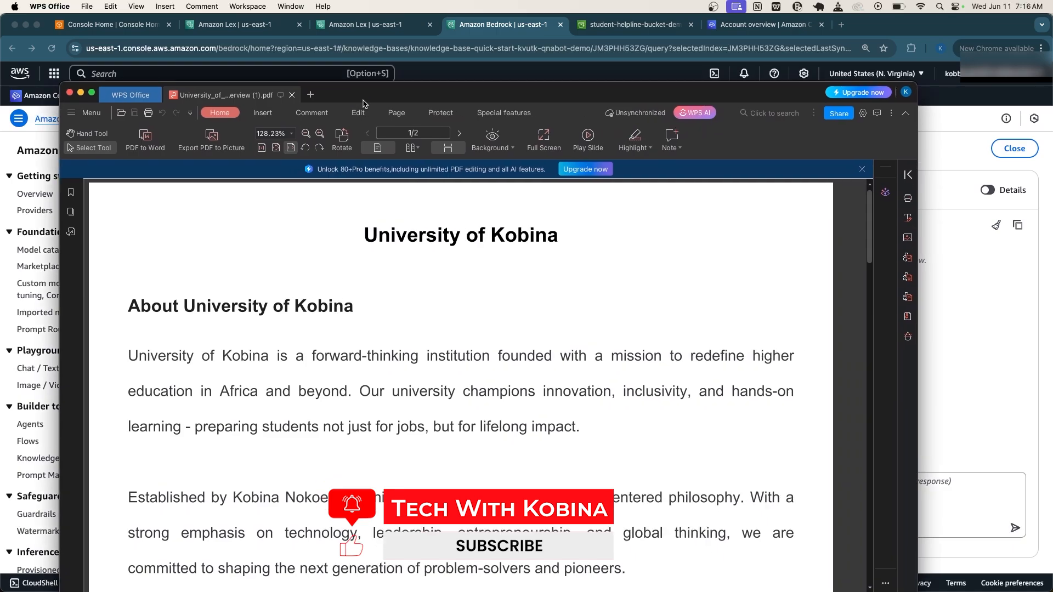
pyautogui.scroll(-2, 472, 380)
pyautogui.scroll(3, 472, 379)
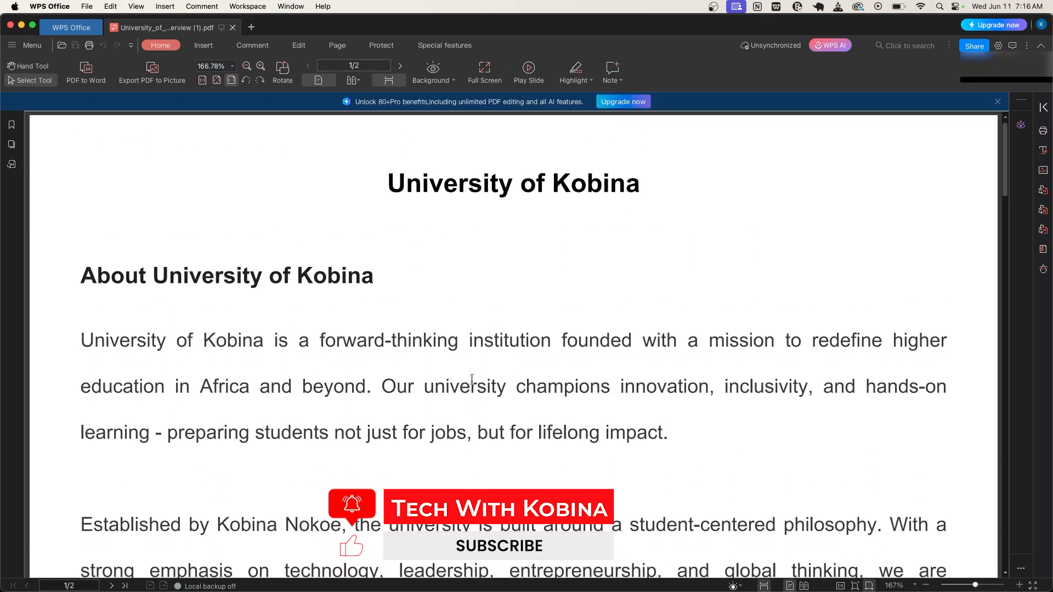
pyautogui.scroll(-3, 400, 337)
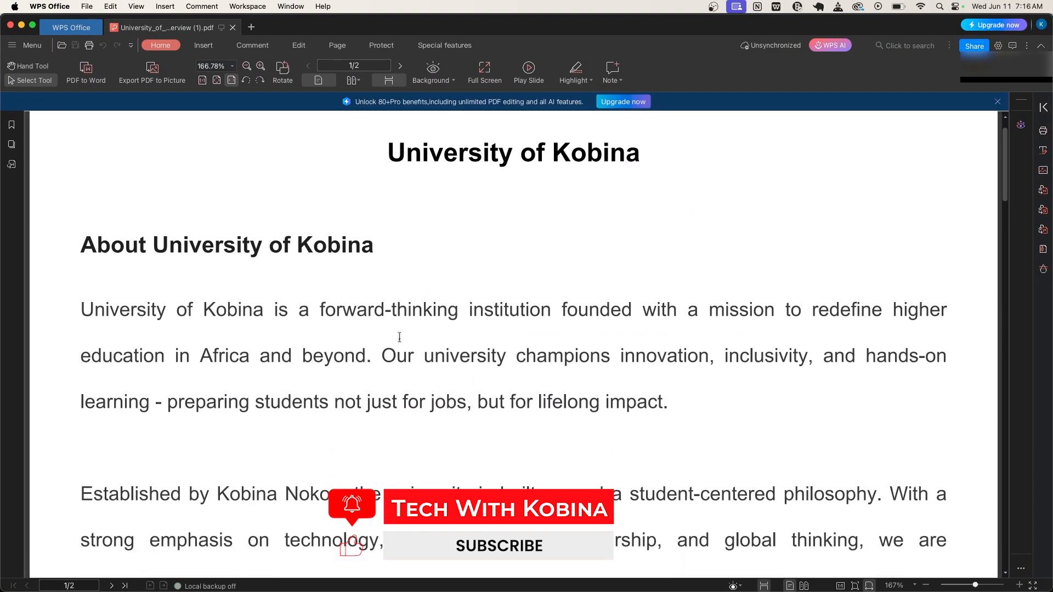
pyautogui.scroll(-15, 399, 338)
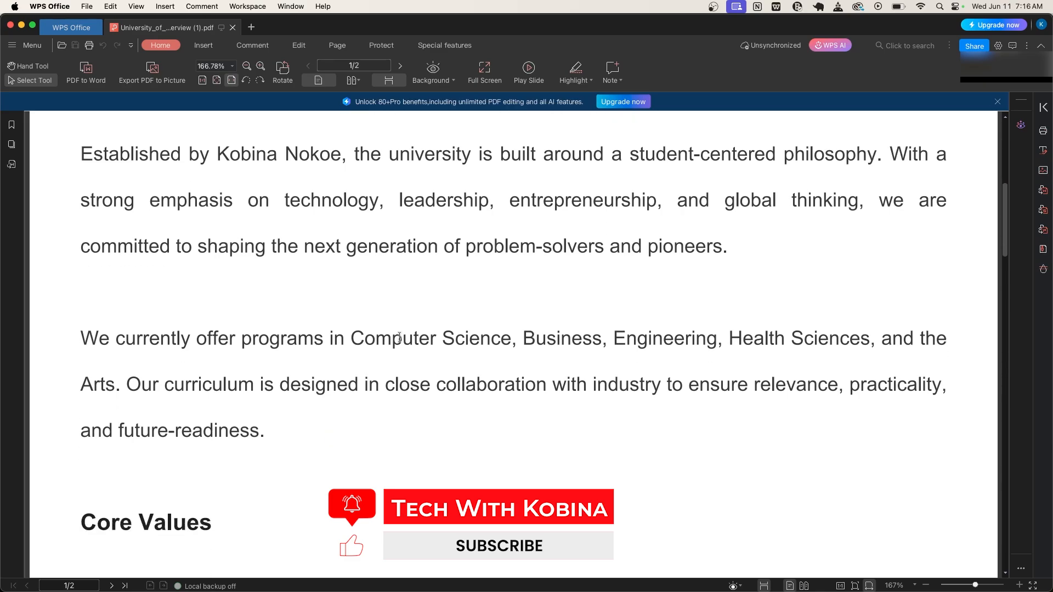
pyautogui.scroll(20, 400, 337)
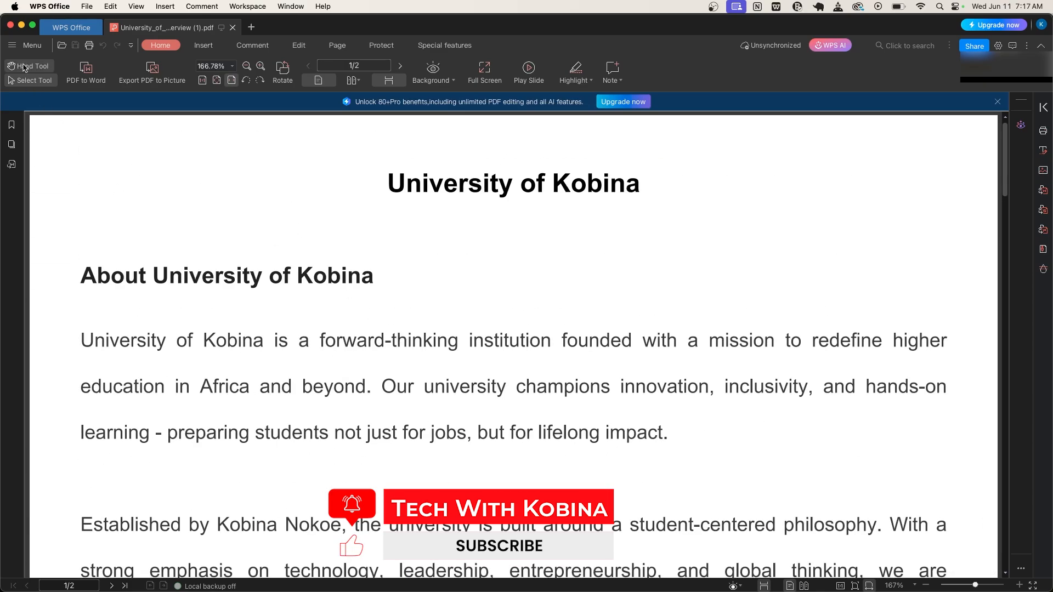
pyautogui.click(21, 26)
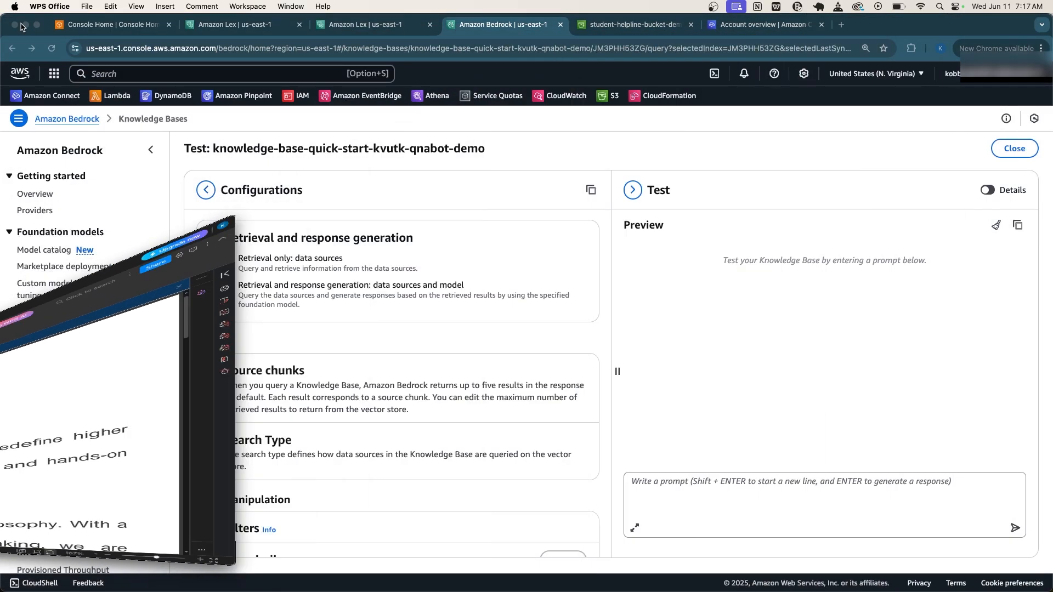
# Ask the knowledge base "What is the University about" and review the response alongside the test configurations
pyautogui.click(691, 502)
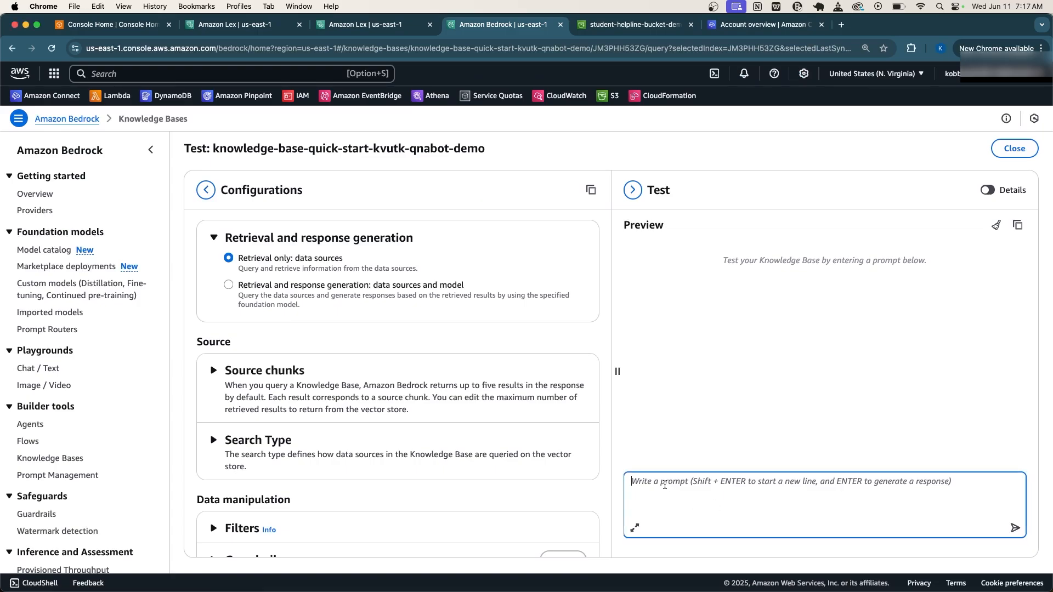
pyautogui.write('What is the')
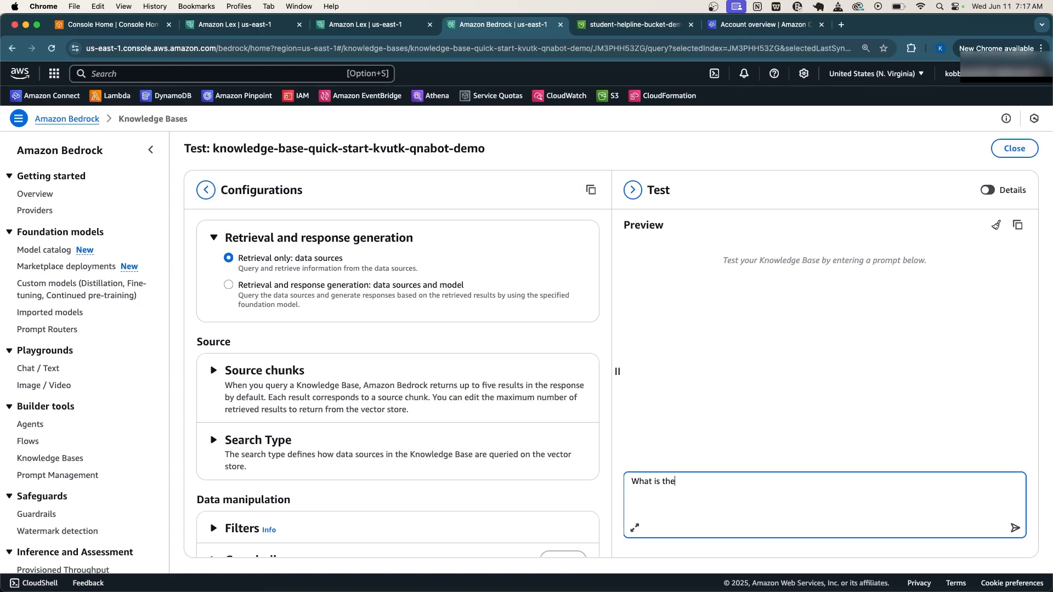
pyautogui.write(' University about')
pyautogui.press('Return')
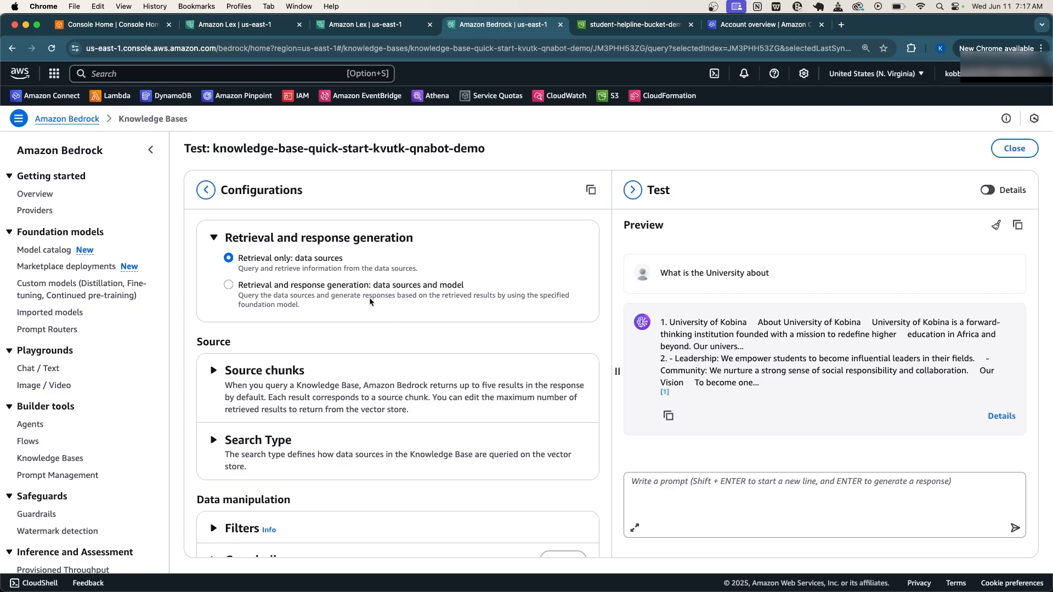
pyautogui.scroll(-3, 235, 289)
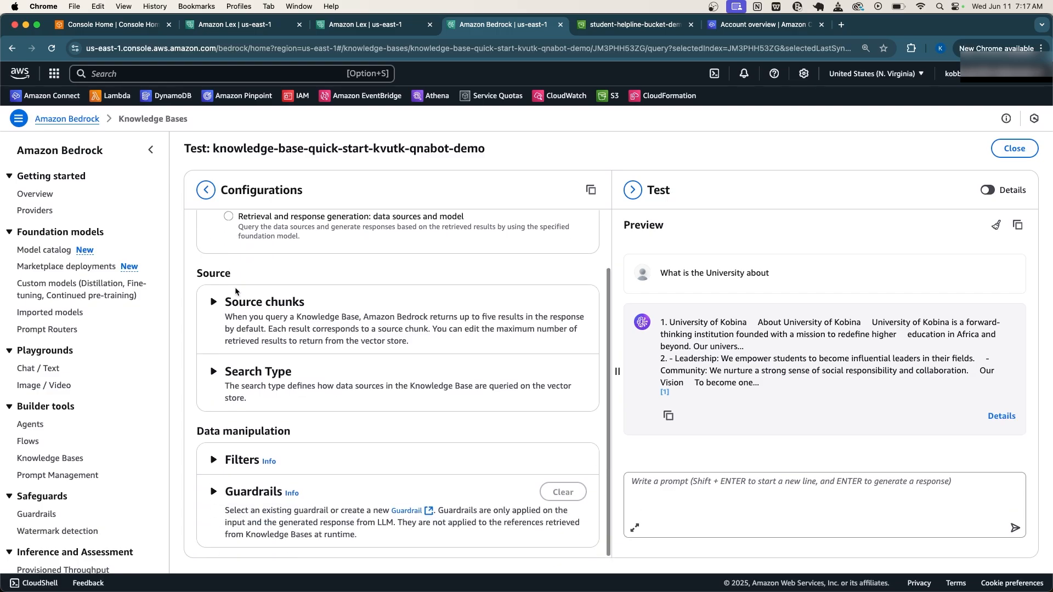
pyautogui.scroll(4, 235, 289)
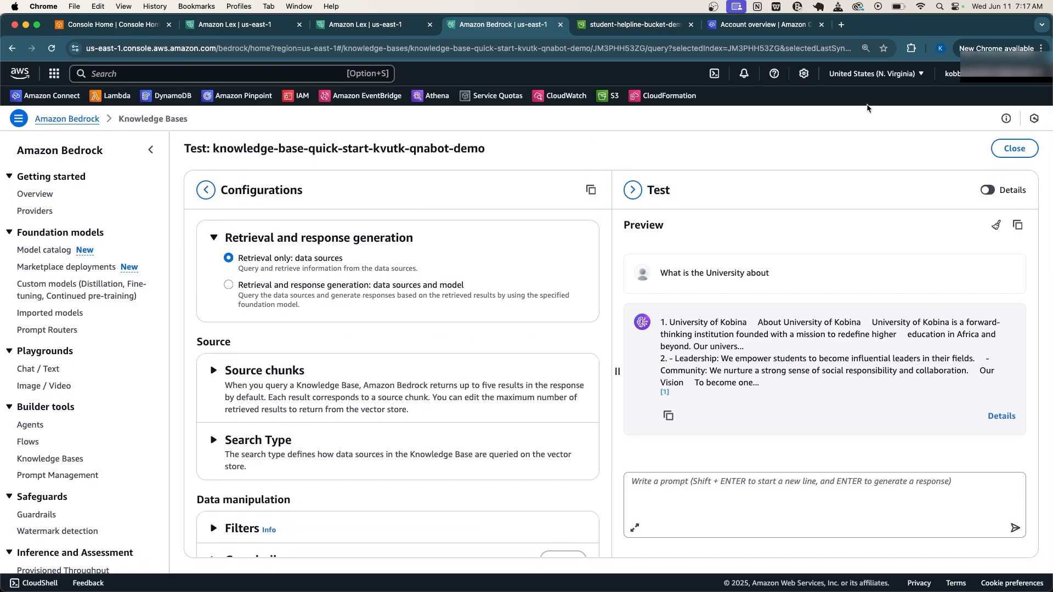
# Leave the test page, copy the Knowledge Base ID from its overview, and return to the QnABot intent in Amazon Lex
pyautogui.click(1014, 148)
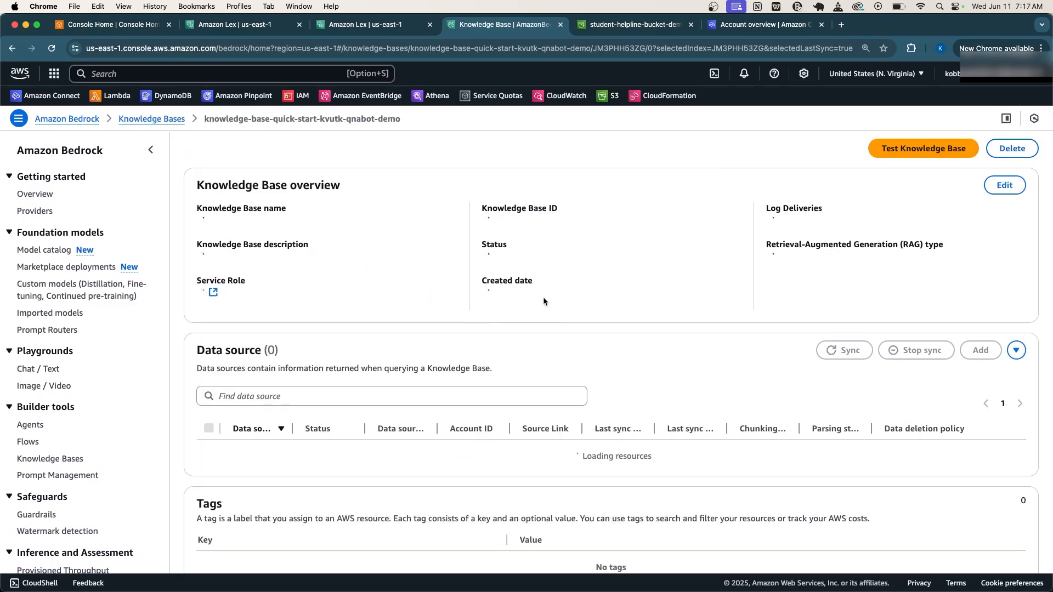
pyautogui.click(488, 221)
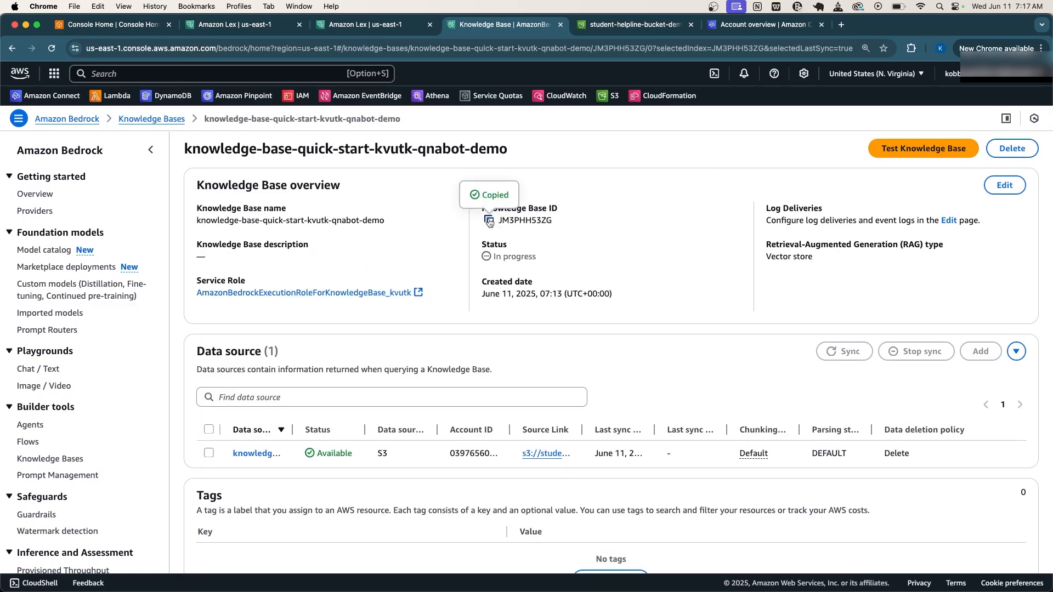
pyautogui.click(333, 25)
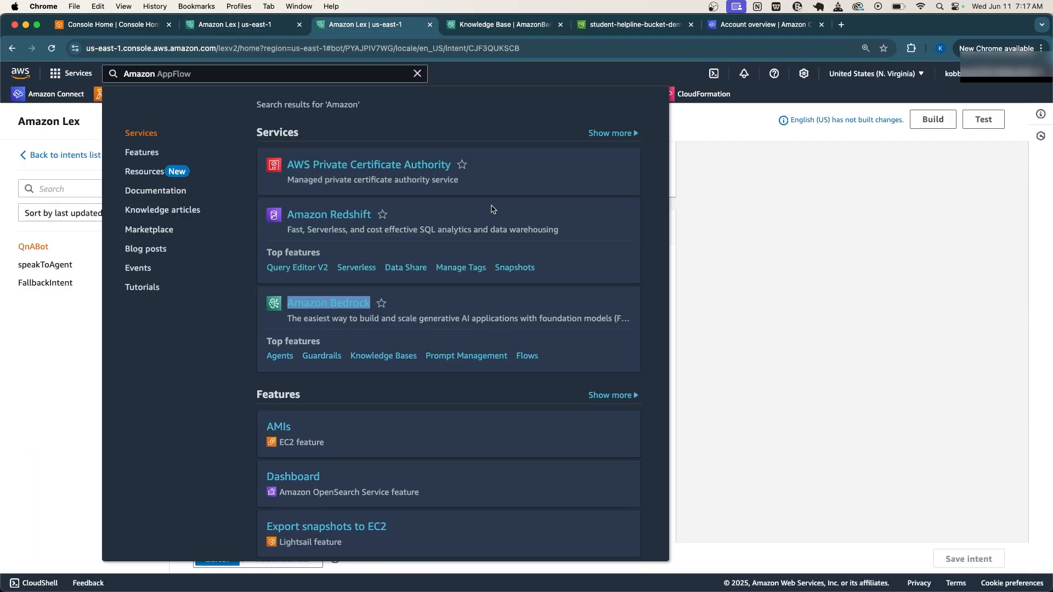
pyautogui.click(758, 229)
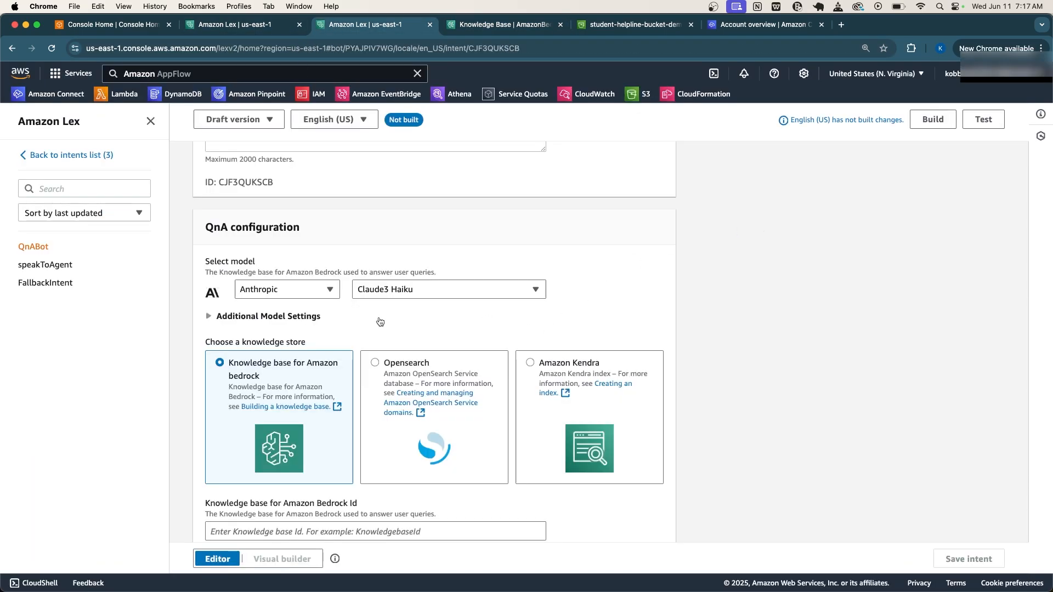
# Enter JM3PHH53ZG as the Bedrock knowledge base ID in the QnABot intent's QnA configuration
pyautogui.scroll(-5, 378, 321)
pyautogui.scroll(5, 379, 318)
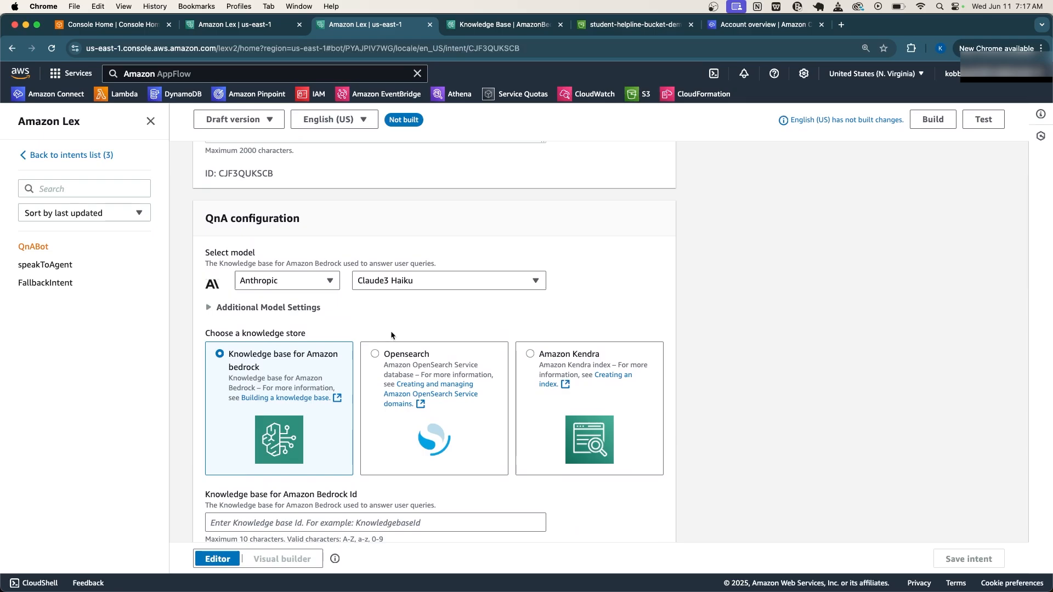
pyautogui.scroll(-4, 390, 318)
pyautogui.click(271, 282)
pyautogui.press('super+v')
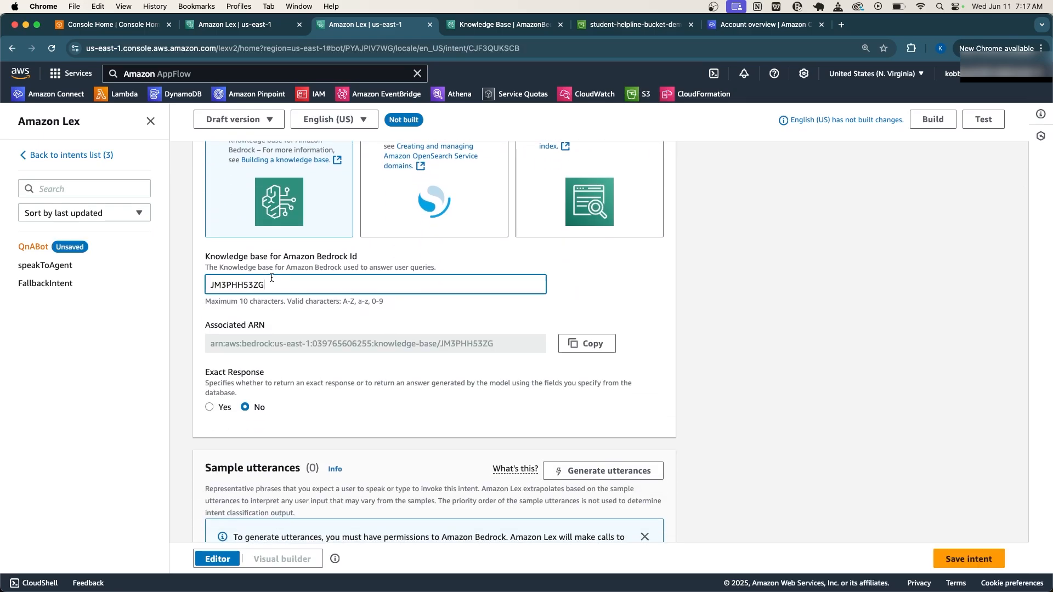
pyautogui.click(627, 299)
# Review the QnABot intent's remaining settings and choose Anthropic's Claude V2 as its QnA model
pyautogui.scroll(-1, 626, 300)
pyautogui.scroll(-4, 626, 300)
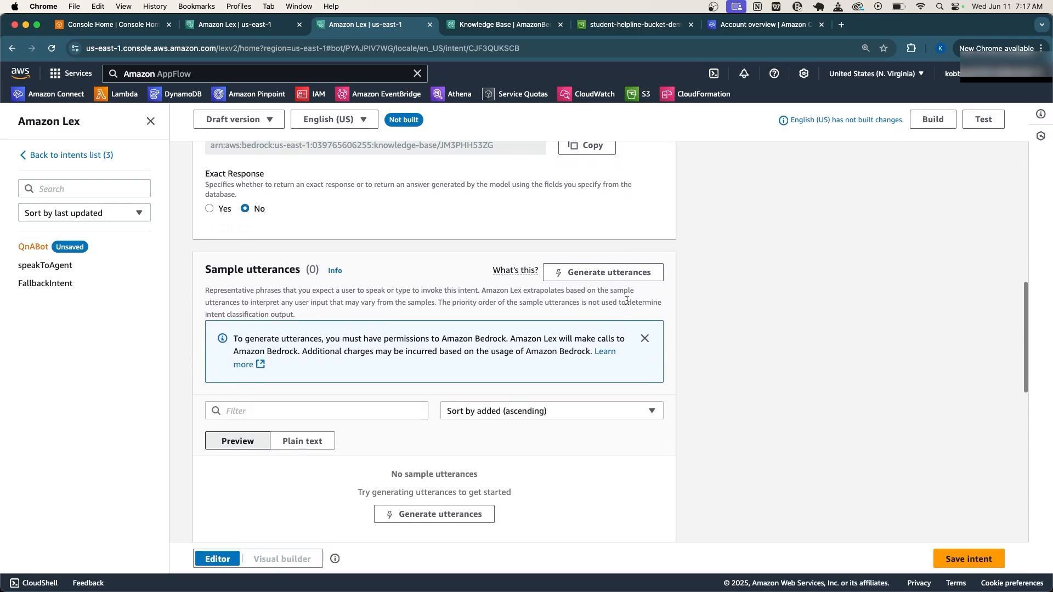
pyautogui.scroll(-5, 627, 300)
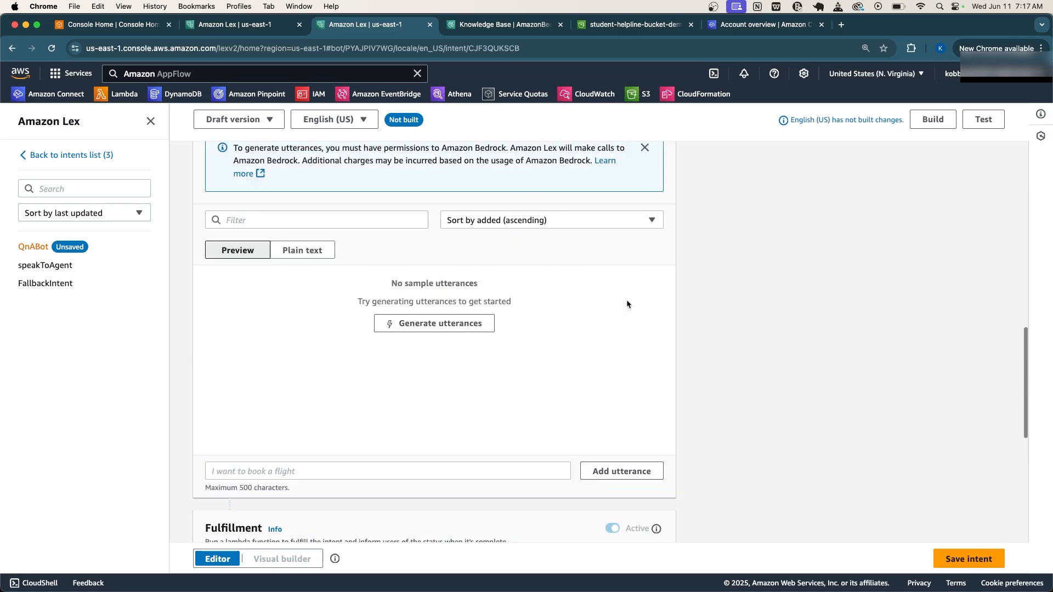
pyautogui.scroll(20, 626, 300)
pyautogui.scroll(-4, 647, 382)
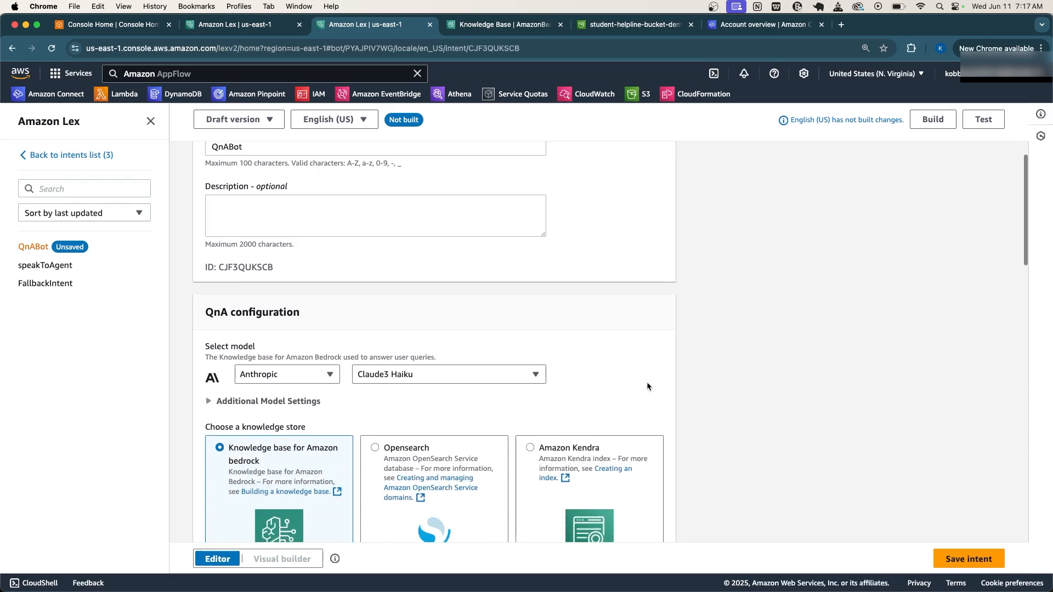
pyautogui.scroll(-2, 647, 387)
pyautogui.click(436, 290)
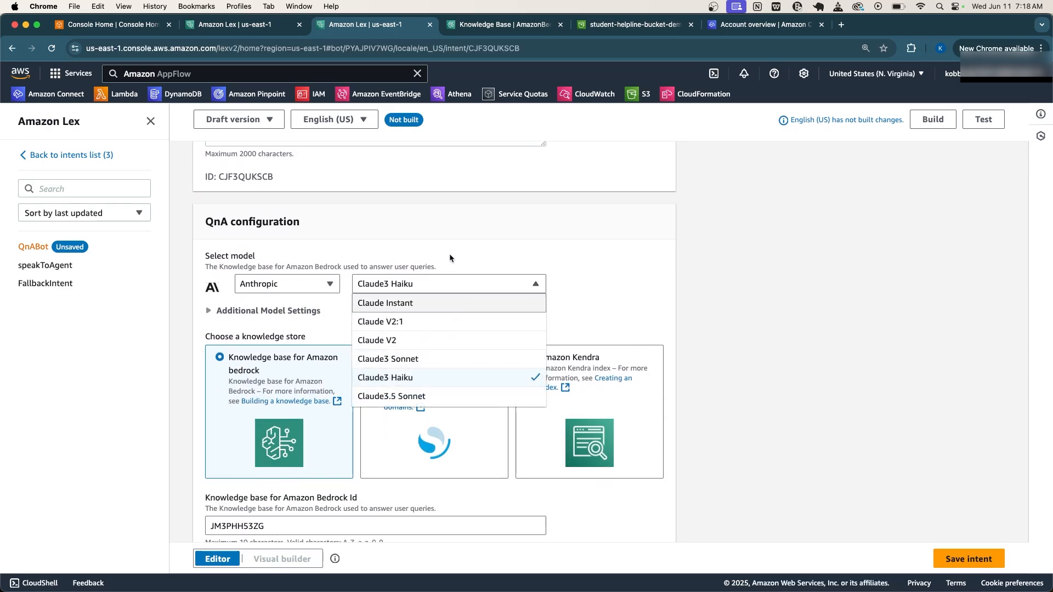
pyautogui.click(281, 280)
pyautogui.click(378, 242)
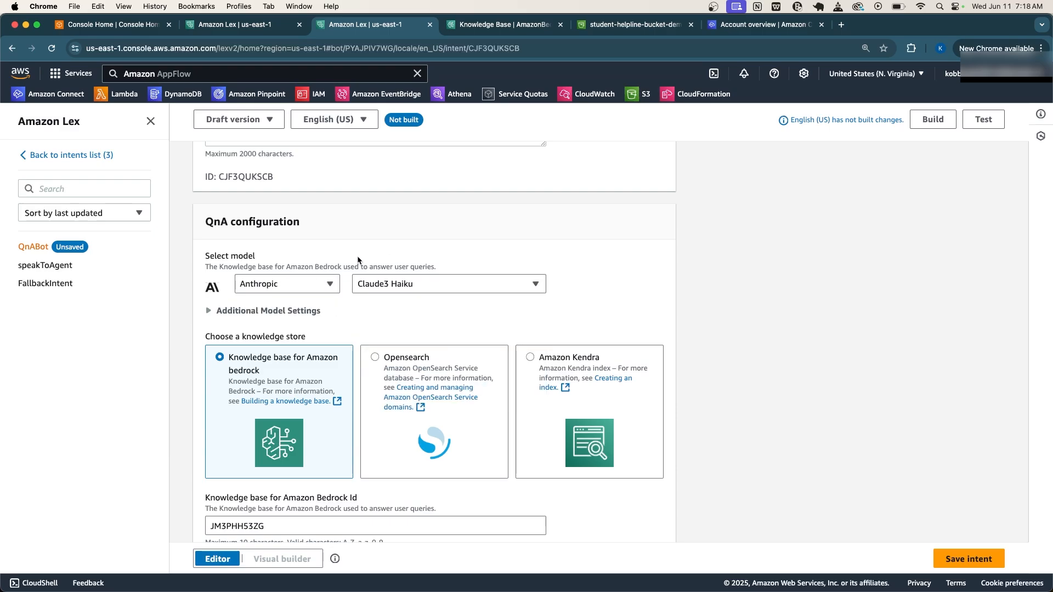
pyautogui.click(320, 283)
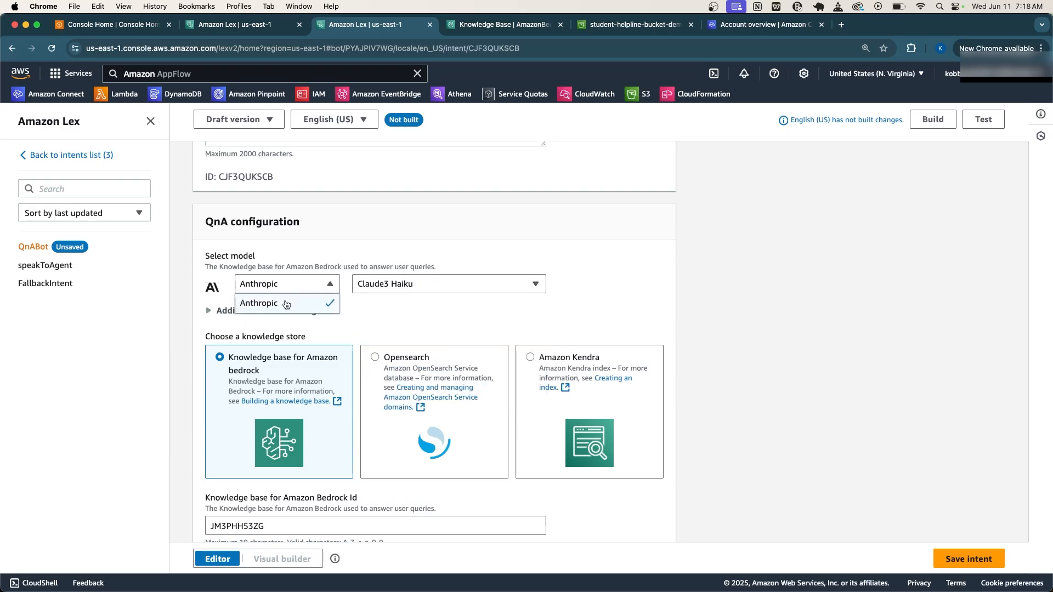
pyautogui.click(423, 280)
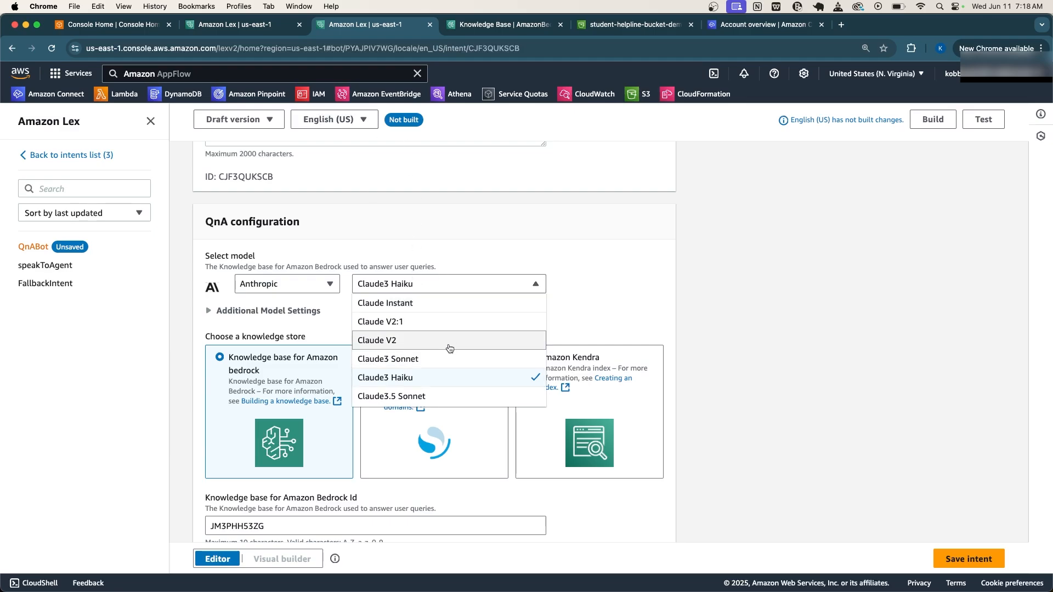
pyautogui.click(414, 339)
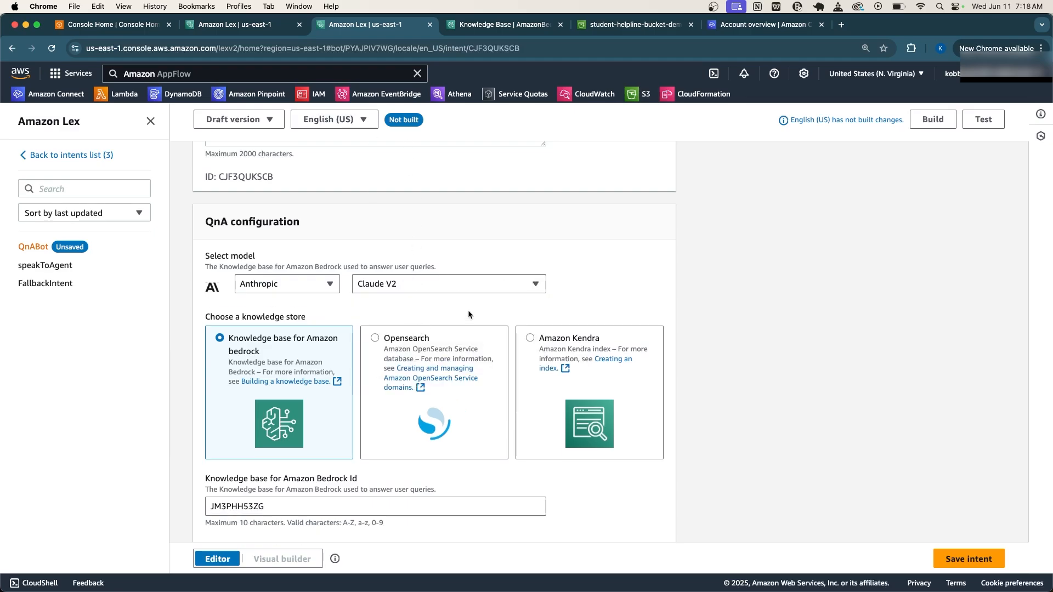
# Check the QnA configuration and save the QnABot intent
pyautogui.scroll(-3, 623, 284)
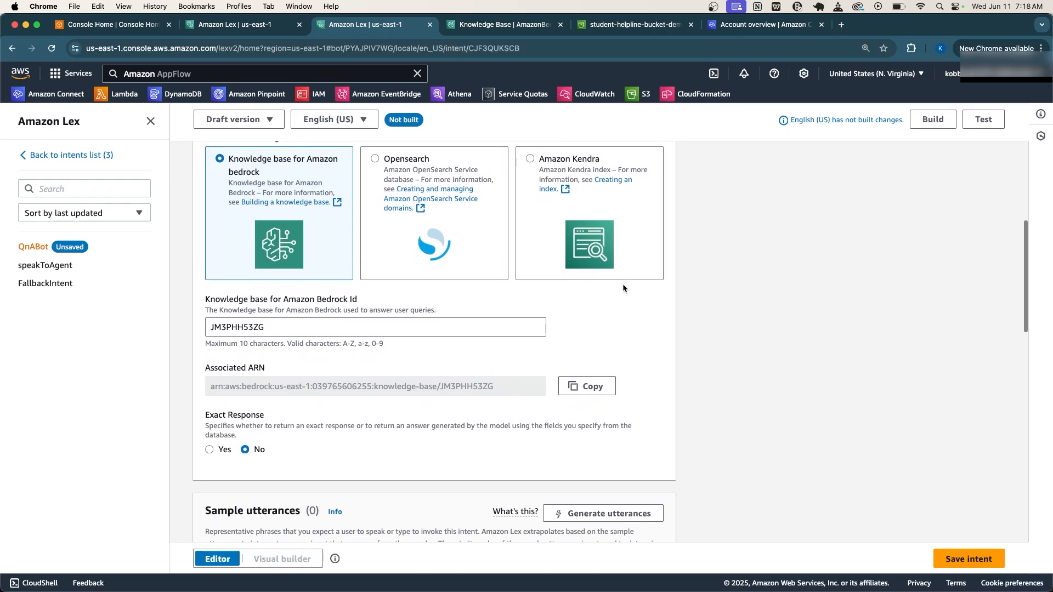
pyautogui.scroll(6, 623, 284)
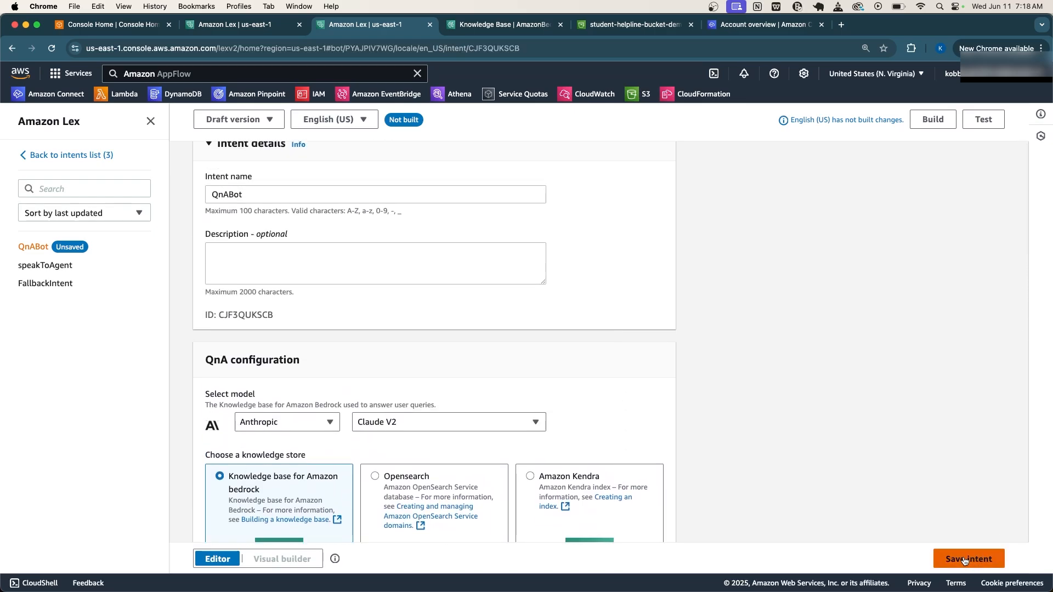
pyautogui.click(998, 556)
pyautogui.scroll(-5, 528, 399)
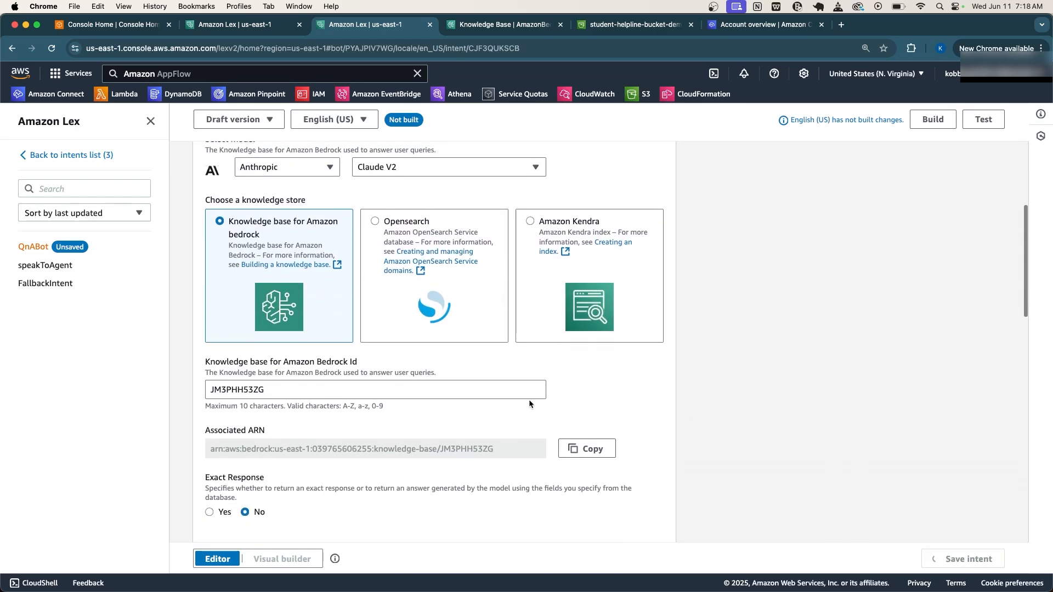
pyautogui.scroll(2, 479, 296)
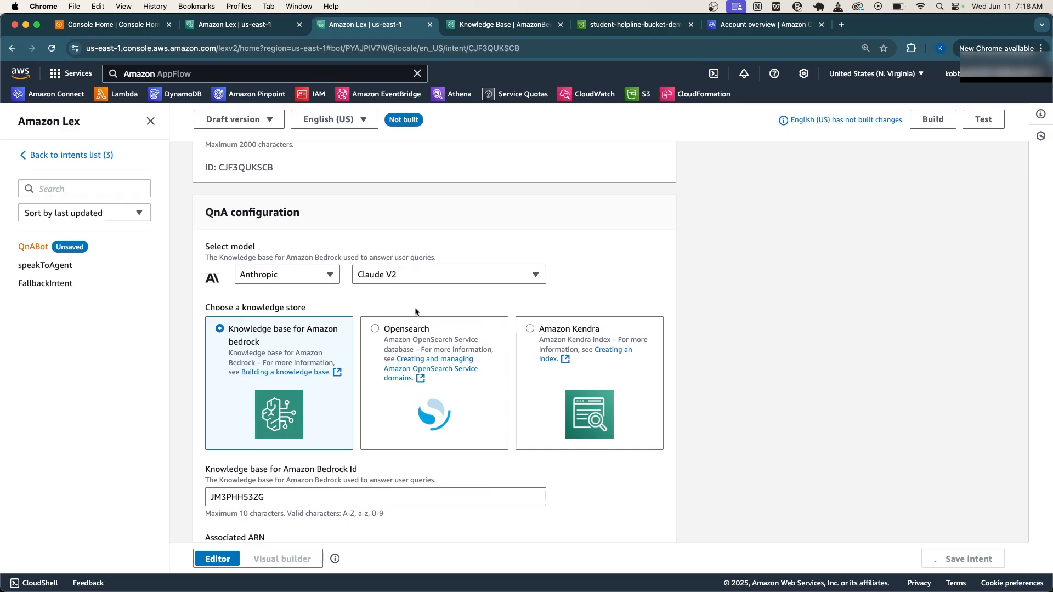
pyautogui.scroll(-5, 450, 290)
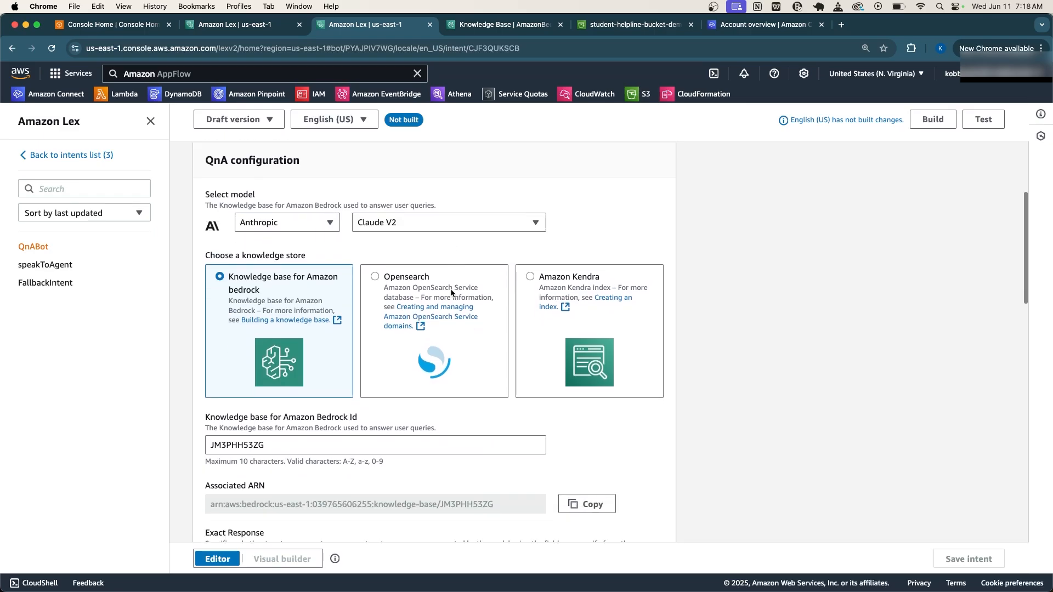
# Build the English (US) language of QnABot-Demo and open the test window for the draft version
pyautogui.scroll(4, 451, 290)
pyautogui.scroll(6, 431, 285)
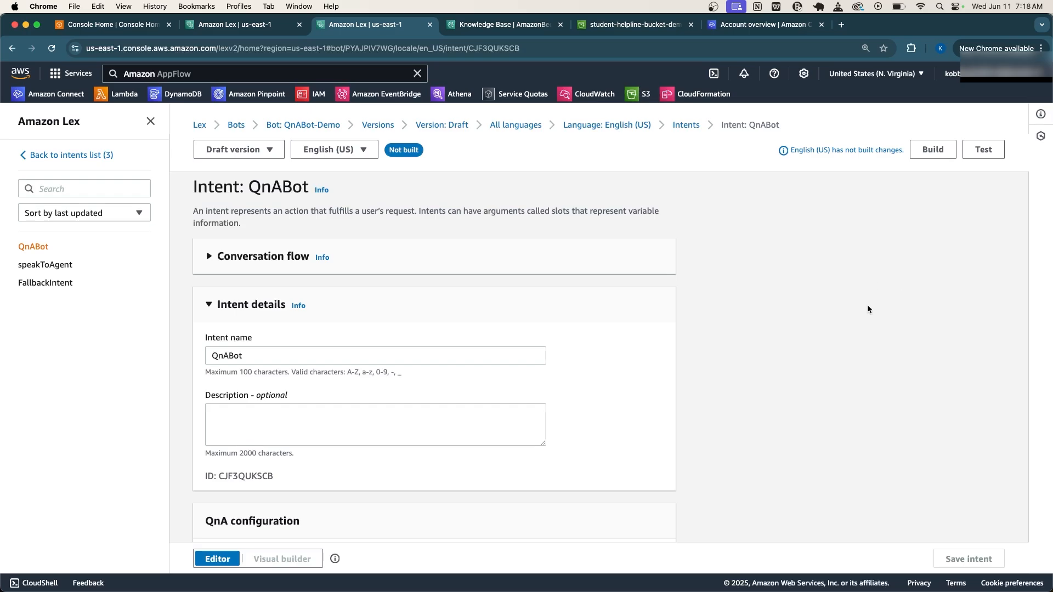
pyautogui.click(929, 154)
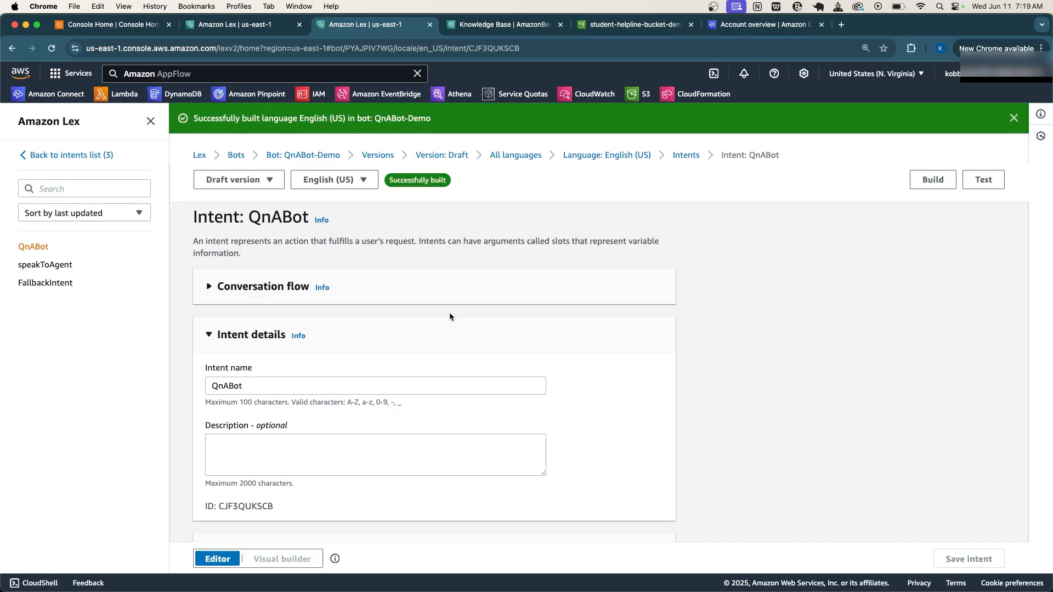
pyautogui.click(977, 183)
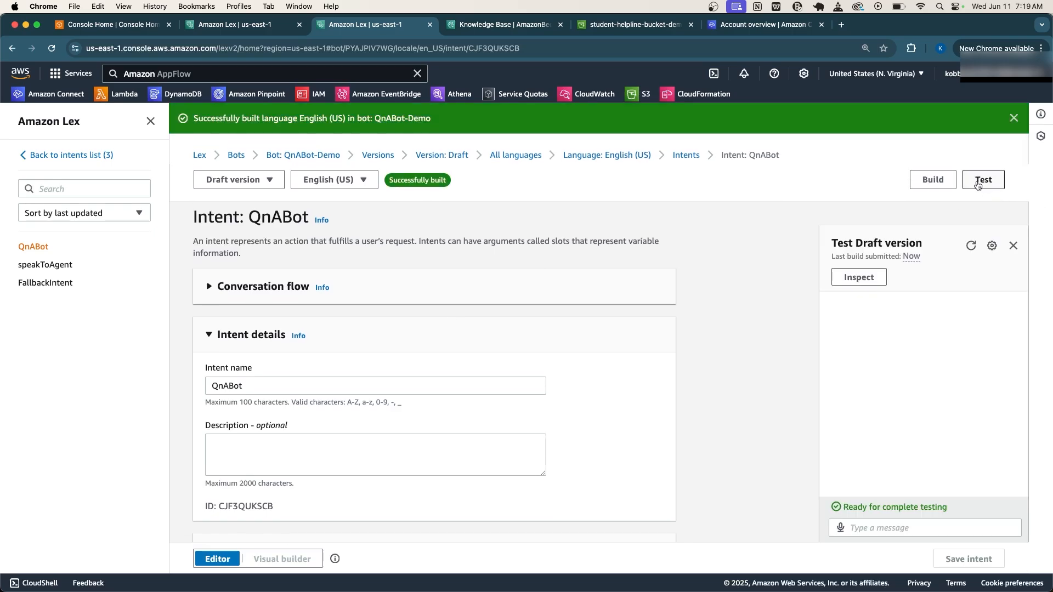
# Test the draft bot by sending the message "speak to agent" and read which intent responds
pyautogui.click(856, 530)
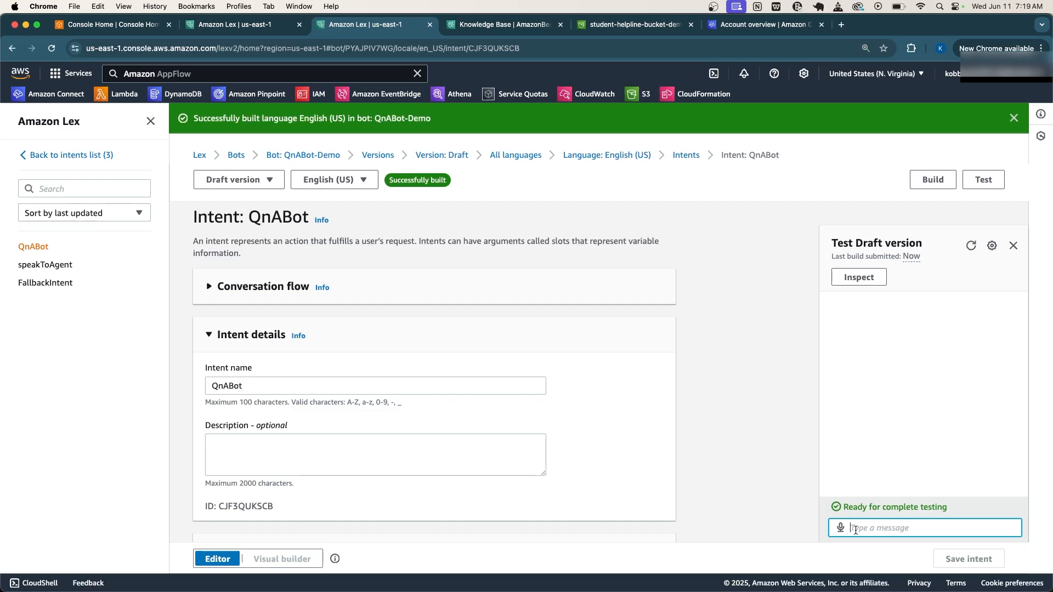
pyautogui.write('speak to agent')
pyautogui.press('Return')
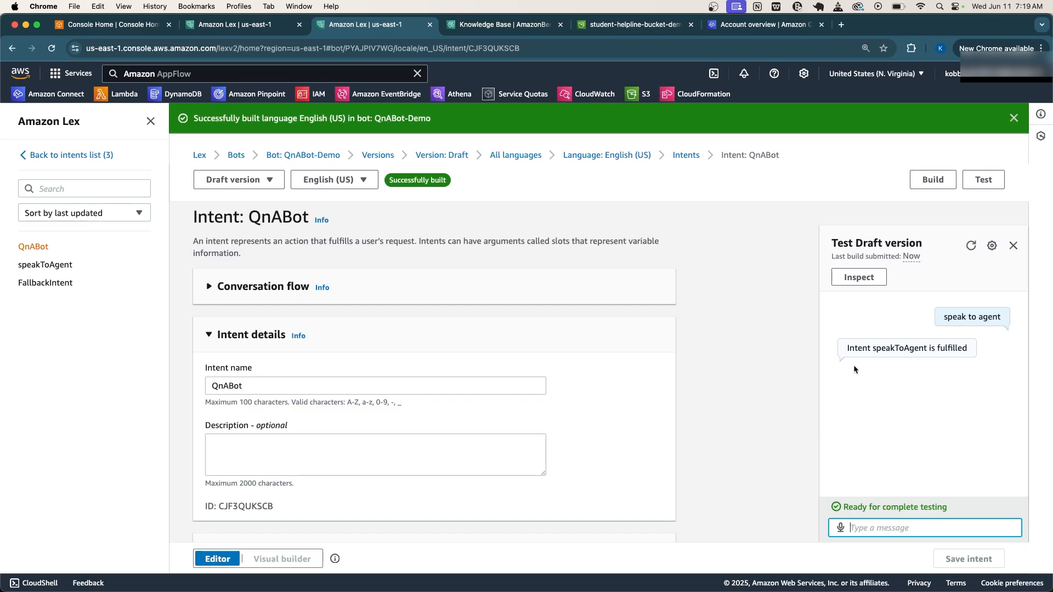
pyautogui.moveTo(845, 349); pyautogui.dragTo(942, 349)
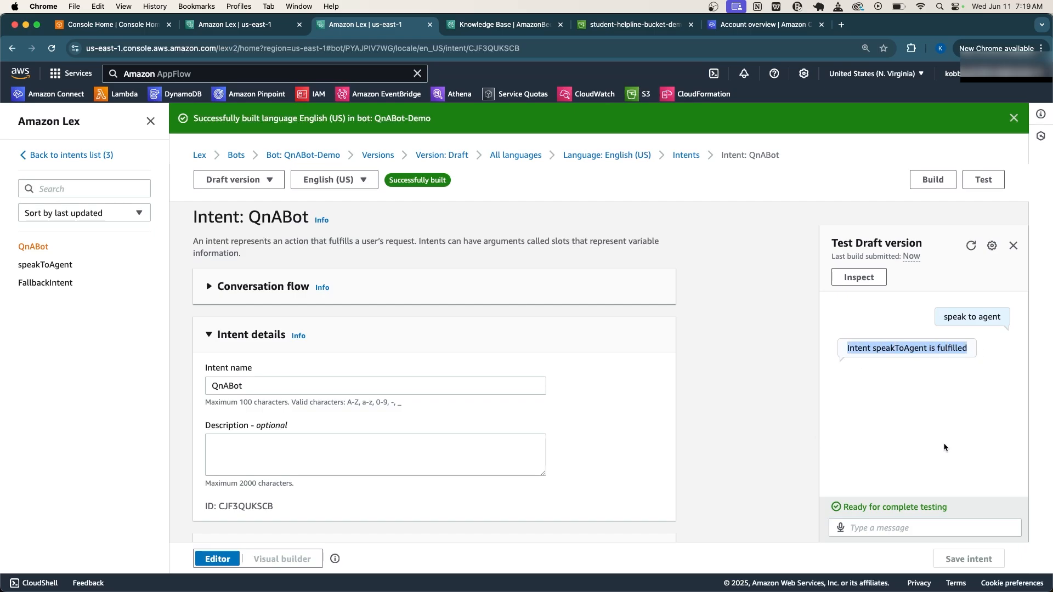
# Restart the test conversation, ask "What is the University About", read the bot's answer and close the test window
pyautogui.click(908, 526)
pyautogui.click(971, 245)
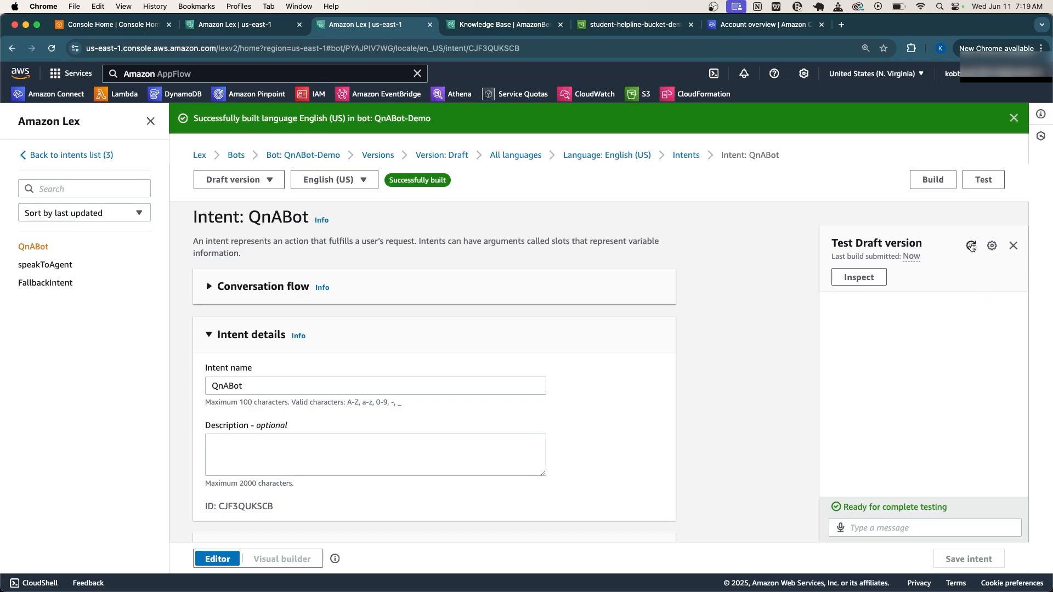
pyautogui.click(866, 528)
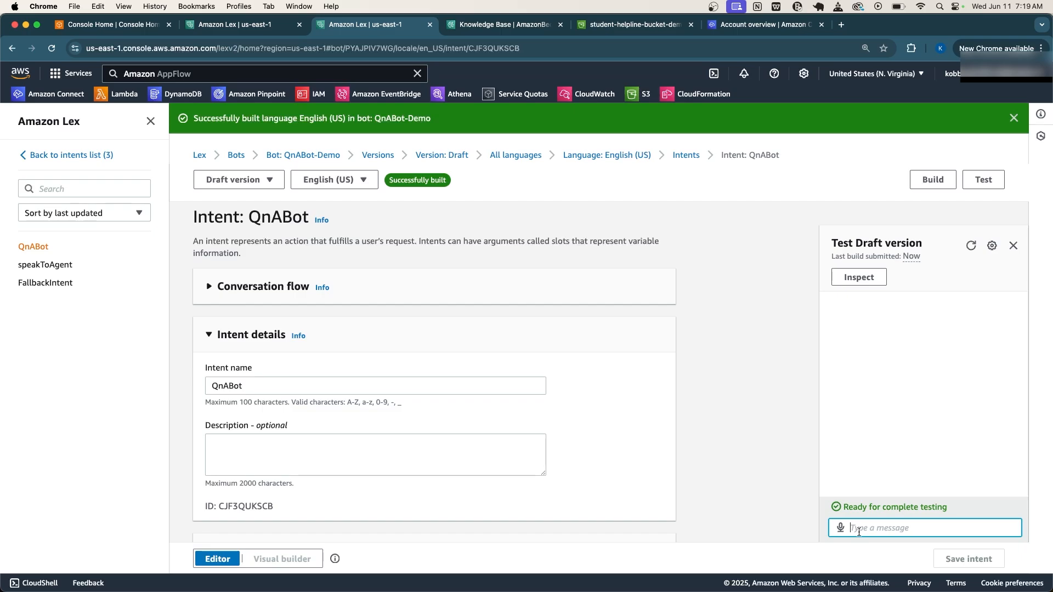
pyautogui.write('What is the University About')
pyautogui.press('Return')
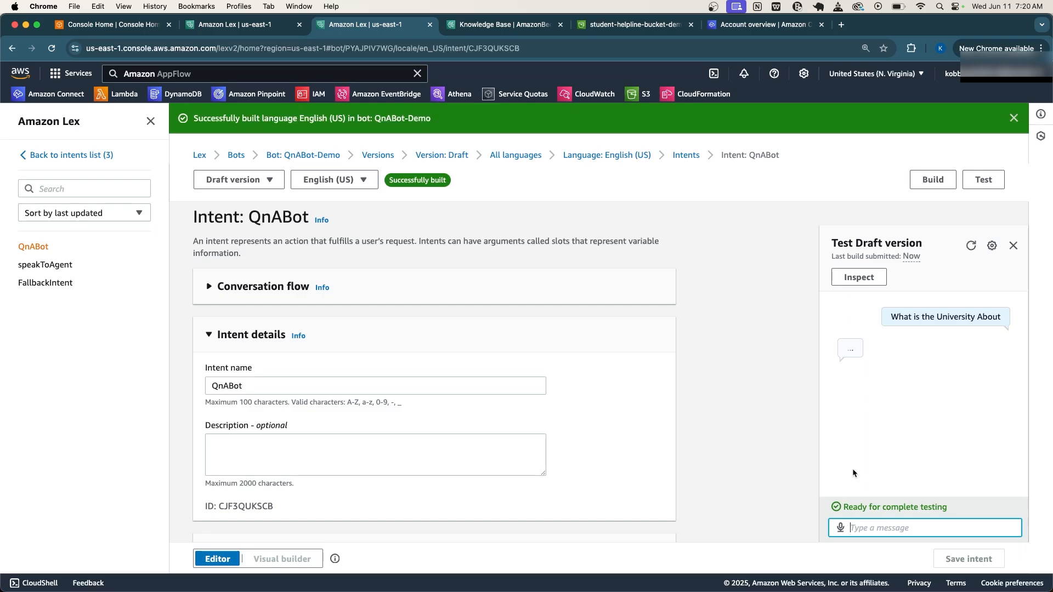
pyautogui.click(878, 443)
pyautogui.moveTo(877, 442); pyautogui.dragTo(841, 347)
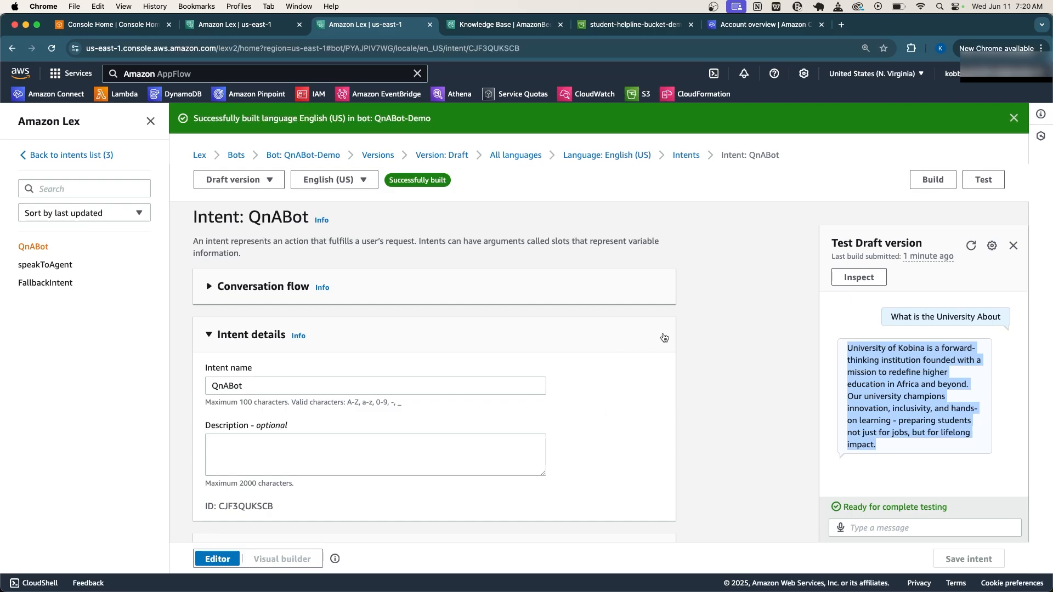
pyautogui.doubleClick(889, 372)
pyautogui.click(889, 373)
pyautogui.click(1013, 245)
# Look over the QnABot intent's details and its QnA configuration, including the model, knowledge store and response settings
pyautogui.scroll(-10, 873, 288)
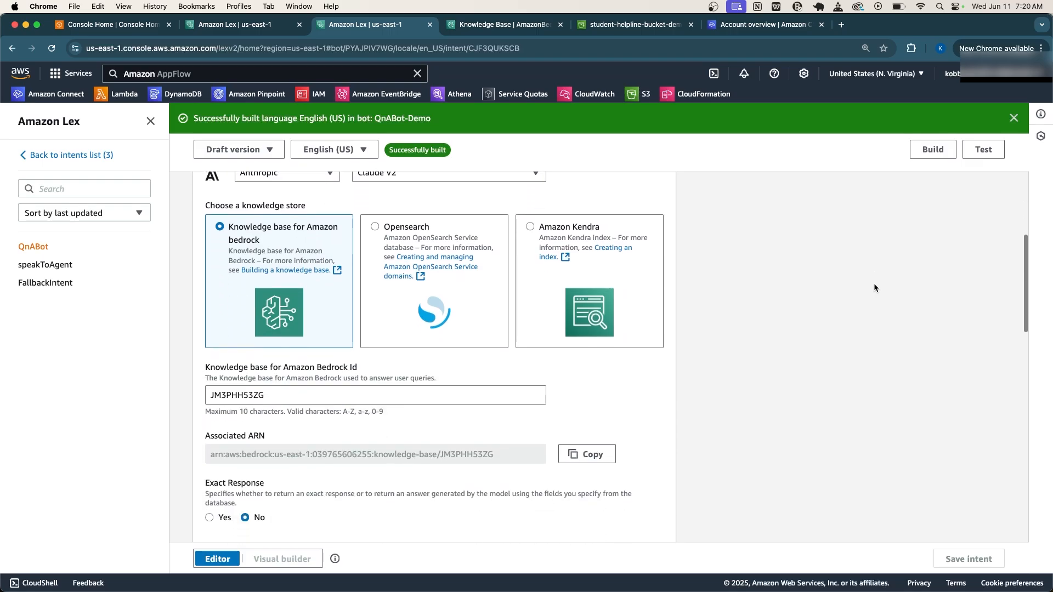
pyautogui.scroll(10, 873, 287)
pyautogui.scroll(-8, 874, 287)
pyautogui.scroll(5, 874, 288)
pyautogui.scroll(3, 874, 288)
pyautogui.scroll(-9, 874, 288)
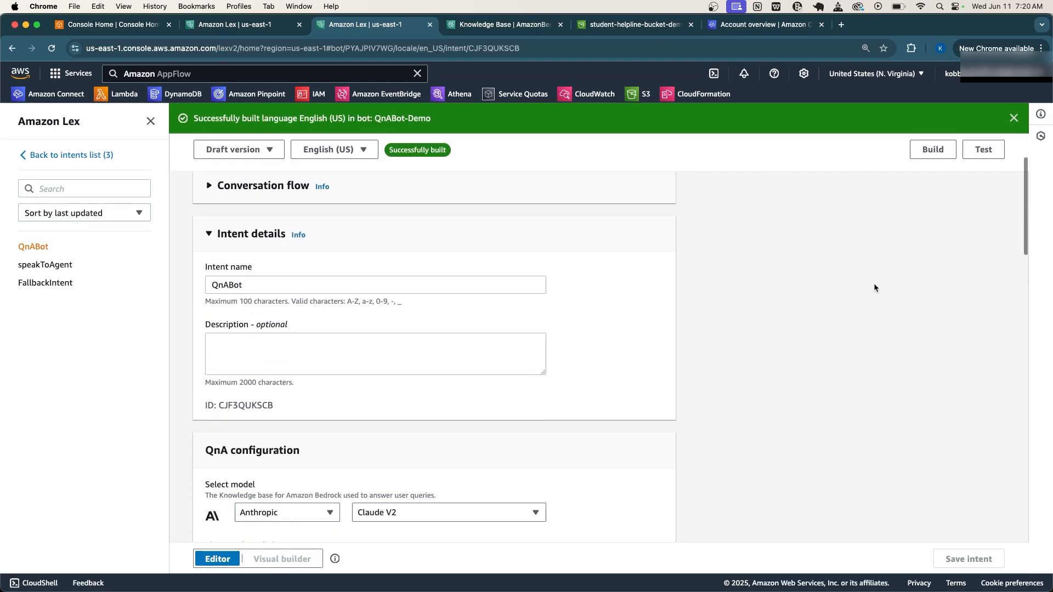
pyautogui.scroll(8, 875, 288)
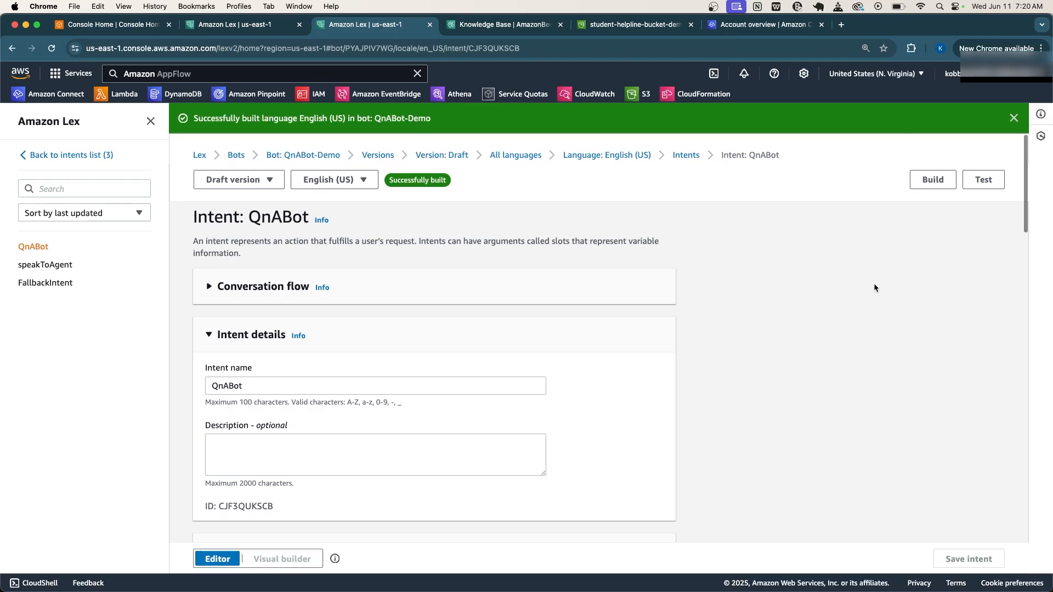
pyautogui.scroll(-7, 875, 288)
pyautogui.scroll(3, 873, 286)
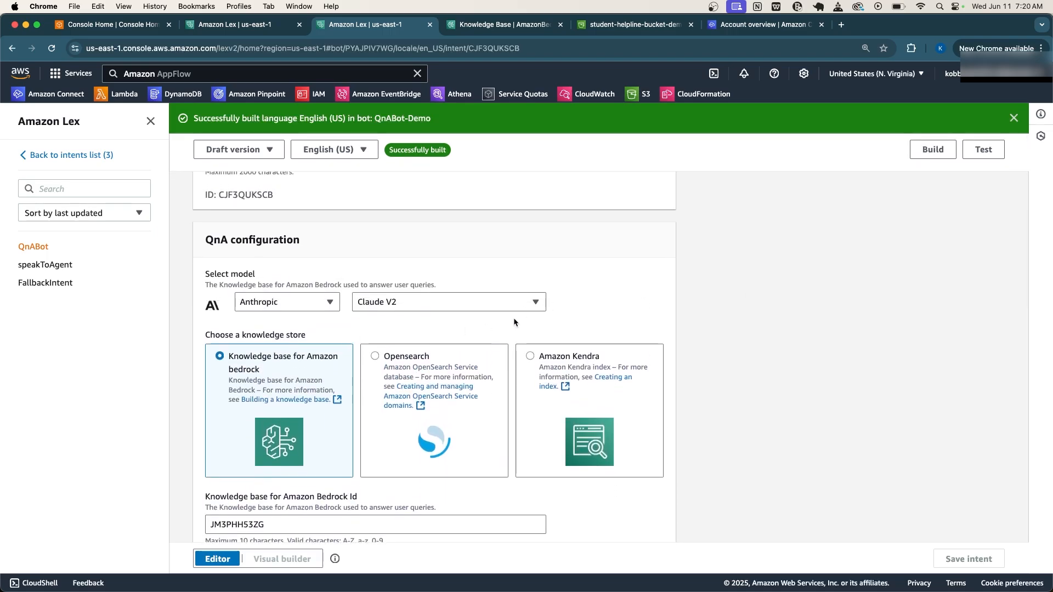
pyautogui.scroll(4, 705, 344)
pyautogui.scroll(1, 706, 345)
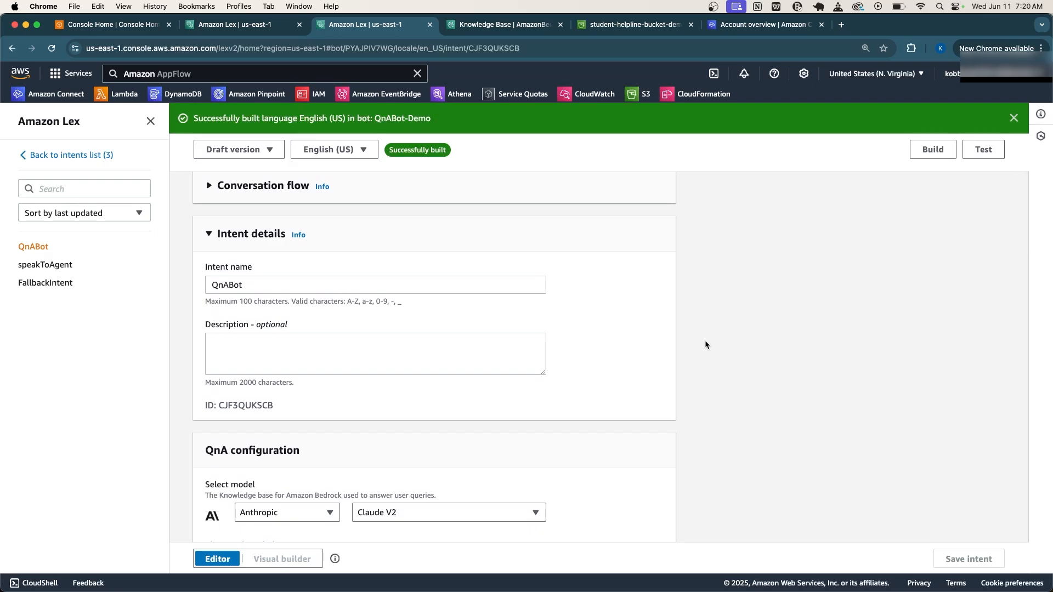
pyautogui.scroll(1, 705, 343)
pyautogui.scroll(-8, 705, 343)
pyautogui.scroll(-10, 705, 342)
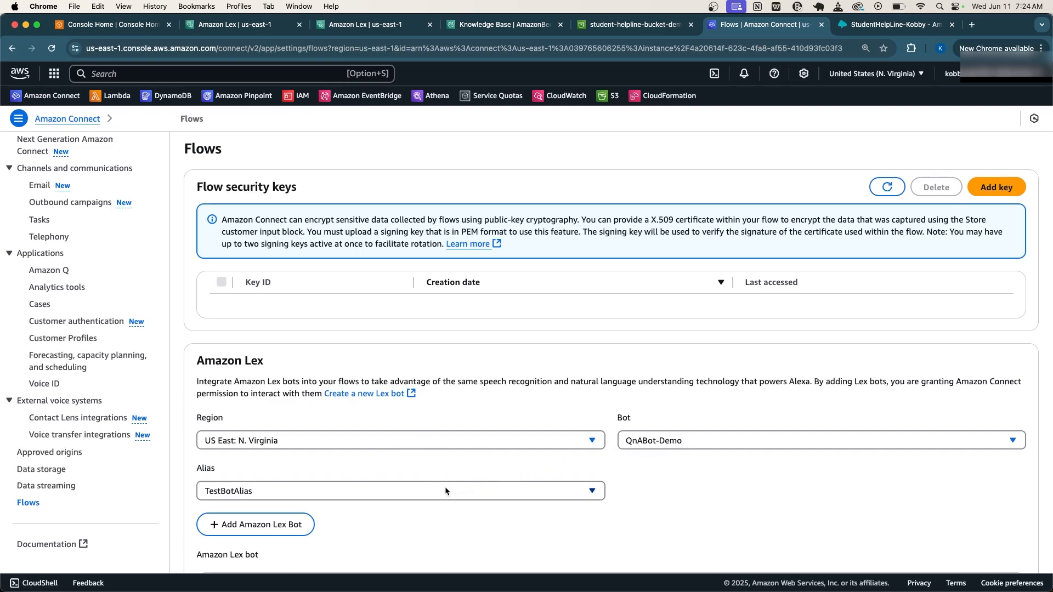
# In the Amazon Connect instance's flow settings, add the US East: N. Virginia Lex bot QnABot-Demo with the alias TestBotAlias
pyautogui.scroll(-1, 419, 521)
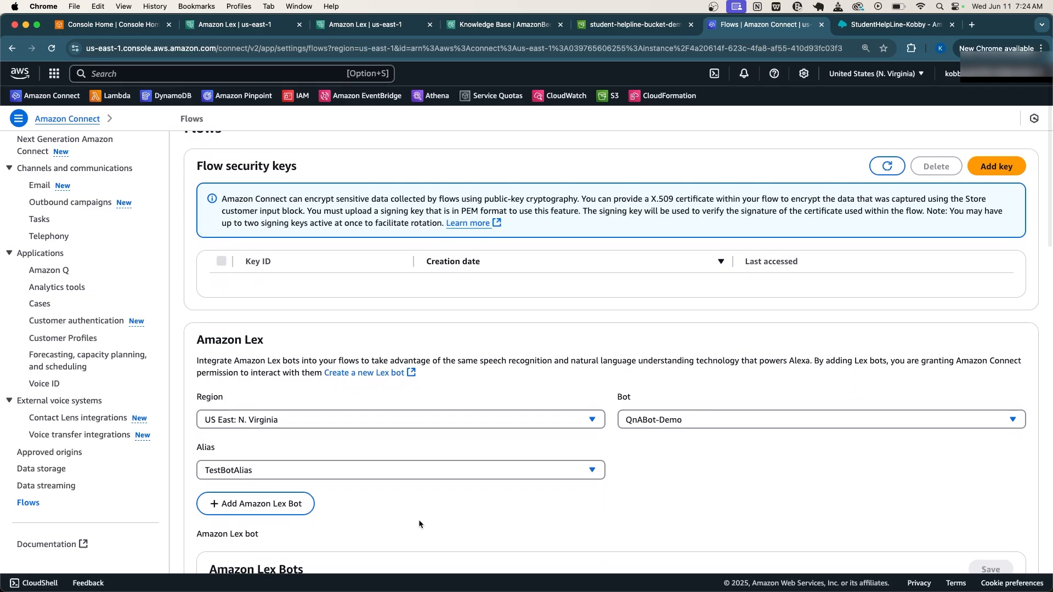
pyautogui.scroll(-1, 419, 525)
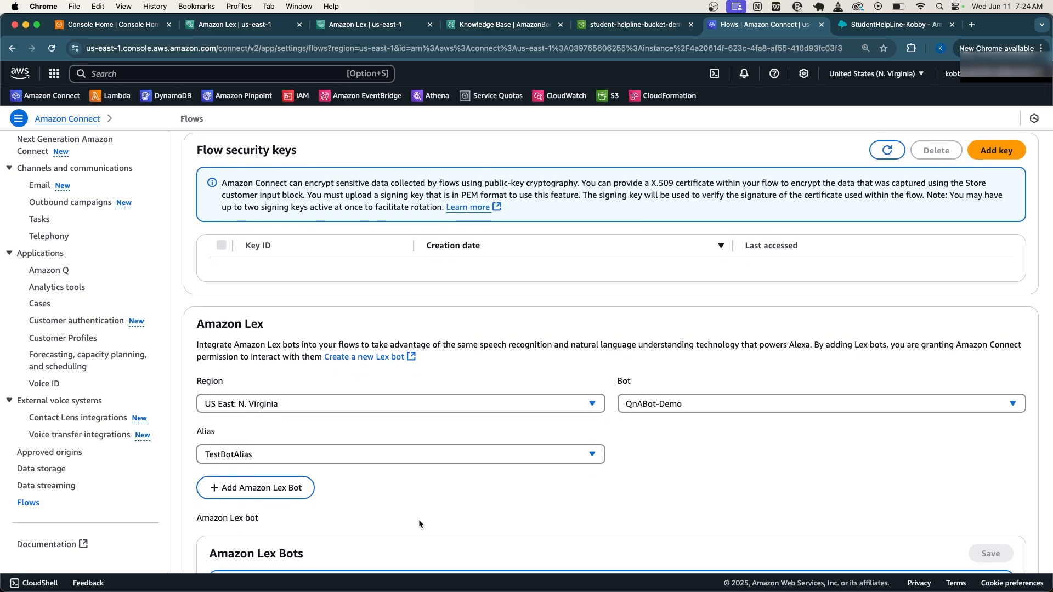
pyautogui.click(275, 486)
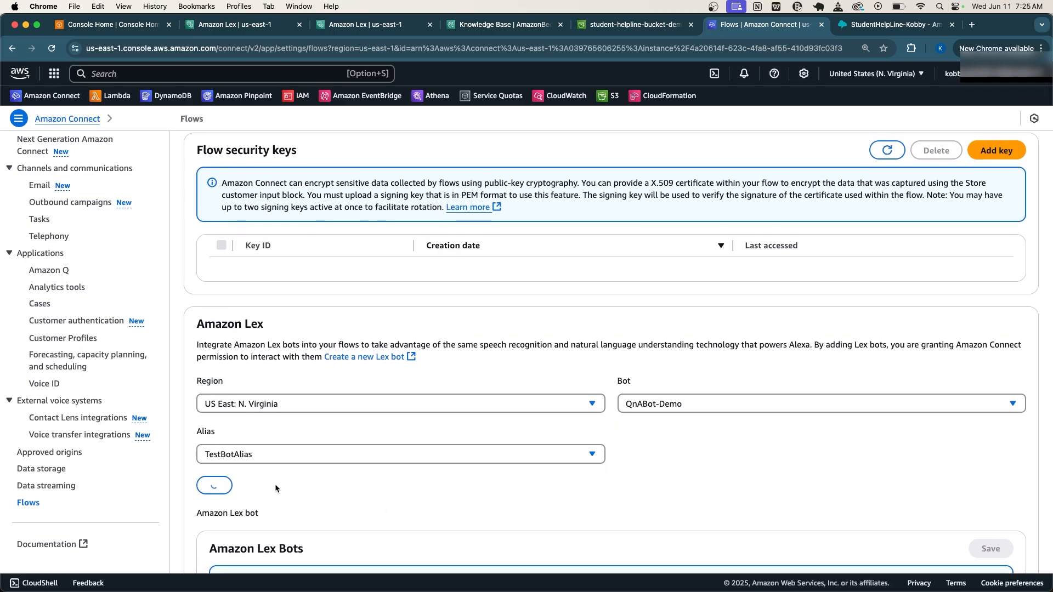
pyautogui.scroll(-1, 359, 504)
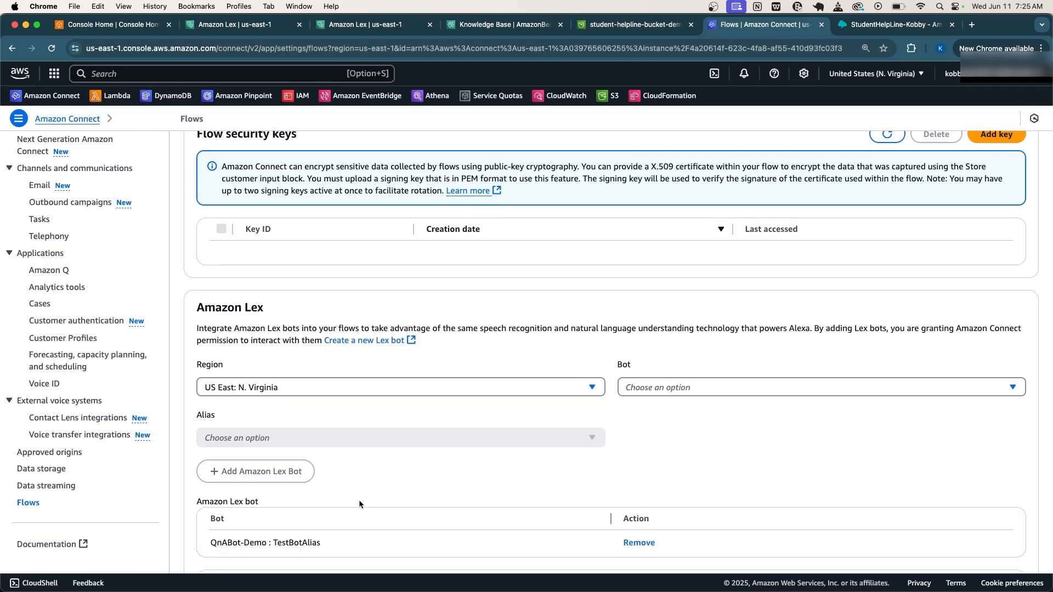
pyautogui.scroll(-1, 359, 503)
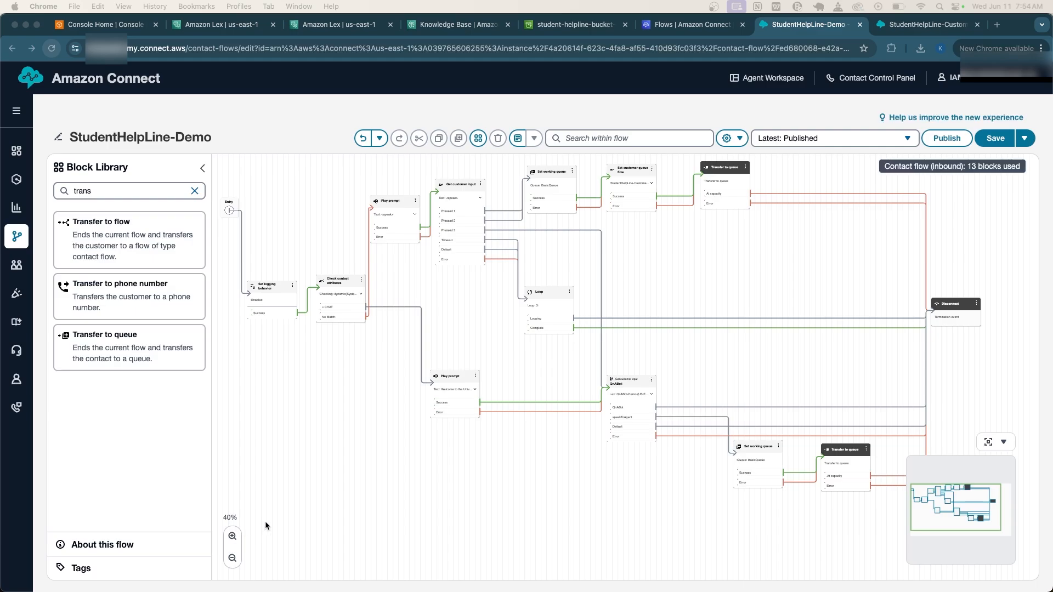
# Examine the StudentHelpLine-Demo flow's opening blocks and the chat branch's Play prompt settings, leaving the block unchanged
pyautogui.click(232, 536)
pyautogui.click(232, 536)
pyautogui.hscroll(-5, 294, 424)
pyautogui.scroll(5, 297, 423)
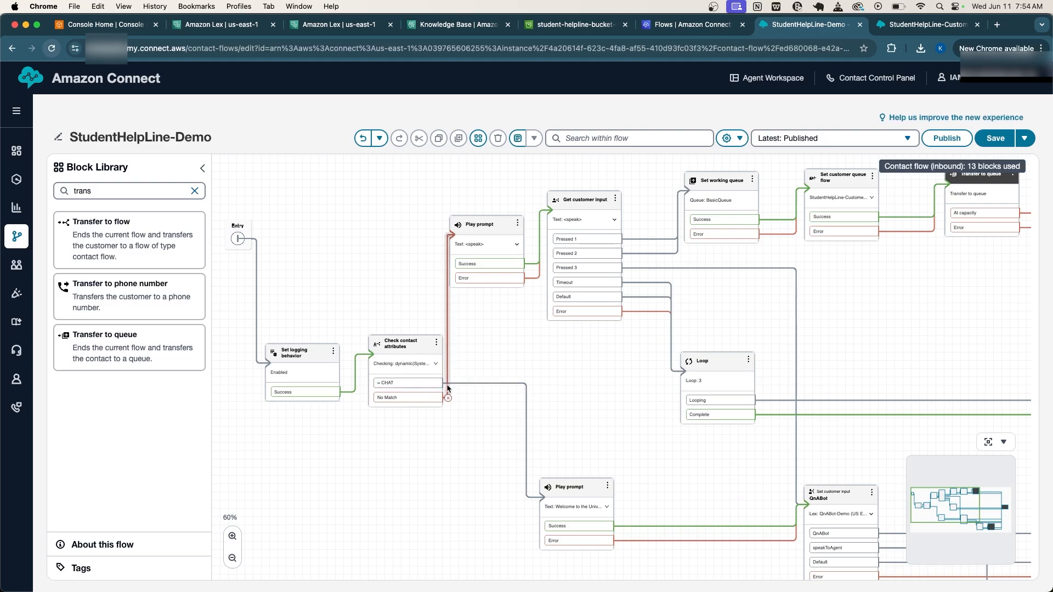
pyautogui.scroll(-1, 483, 388)
pyautogui.scroll(-5, 483, 388)
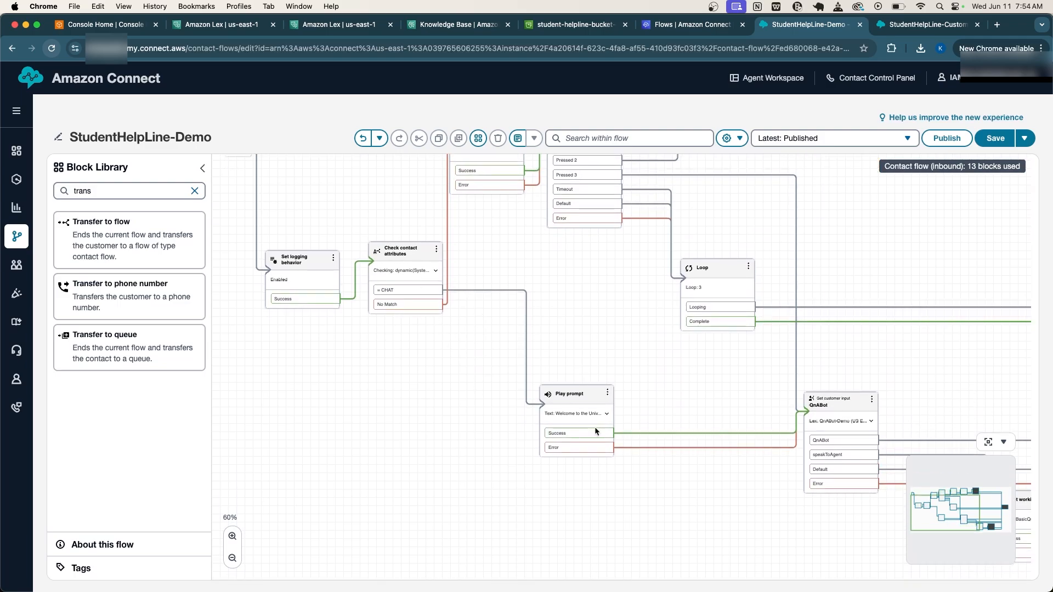
pyautogui.hscroll(2, 627, 434)
pyautogui.hscroll(2, 627, 434)
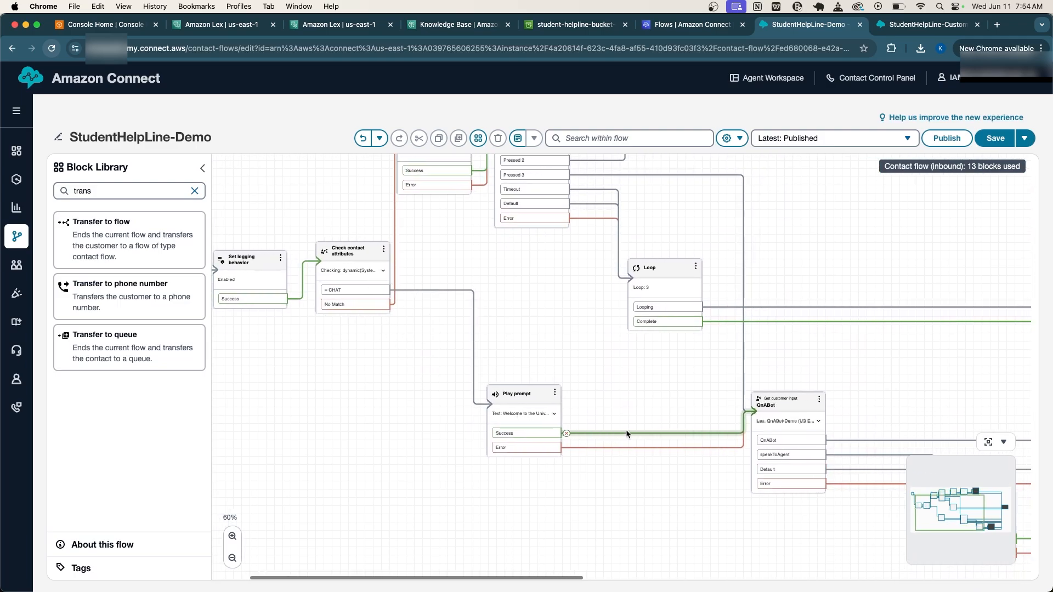
pyautogui.click(526, 400)
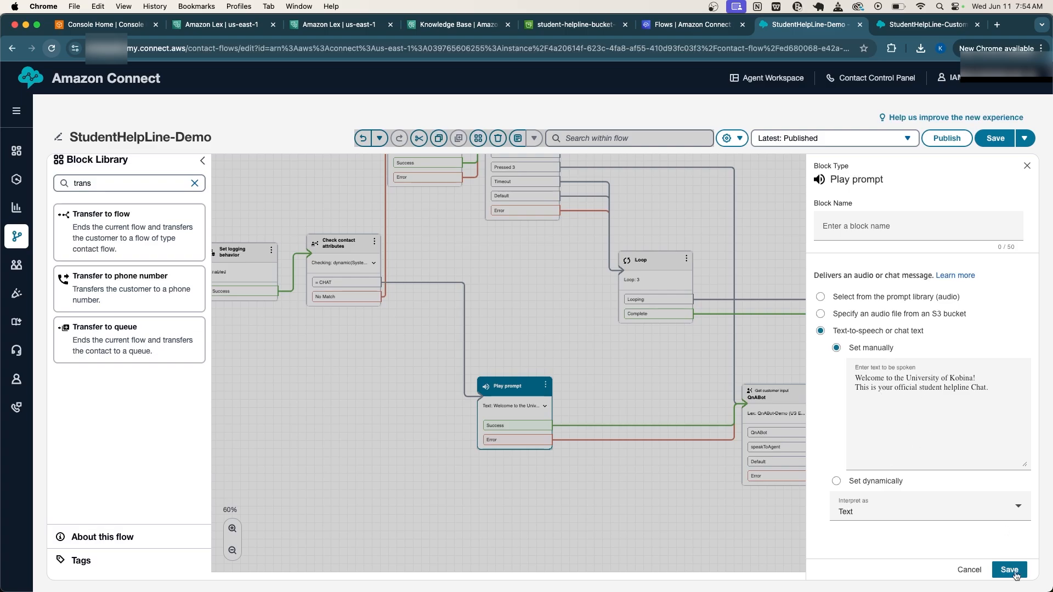
pyautogui.click(969, 571)
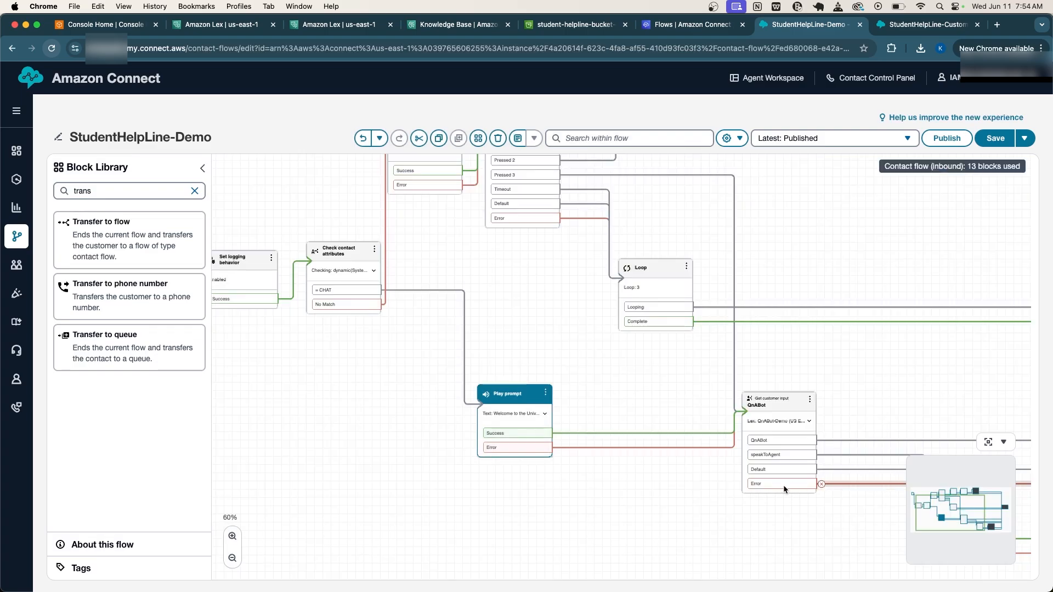
# Review the QnABot customer input block's Lex bot, alias, chat text and intents, and save the block
pyautogui.click(767, 402)
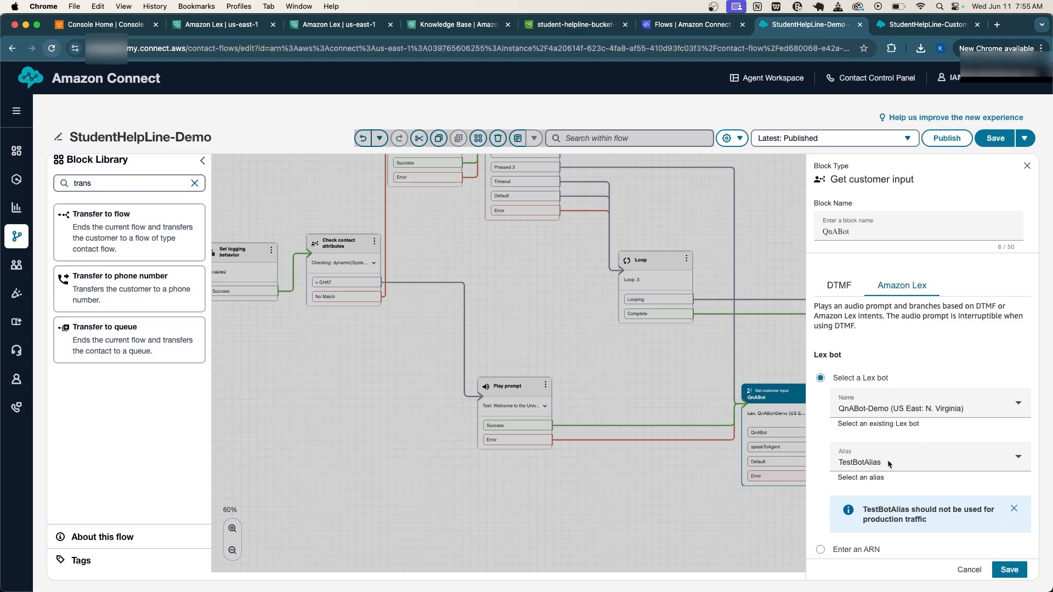
pyautogui.scroll(-1, 900, 496)
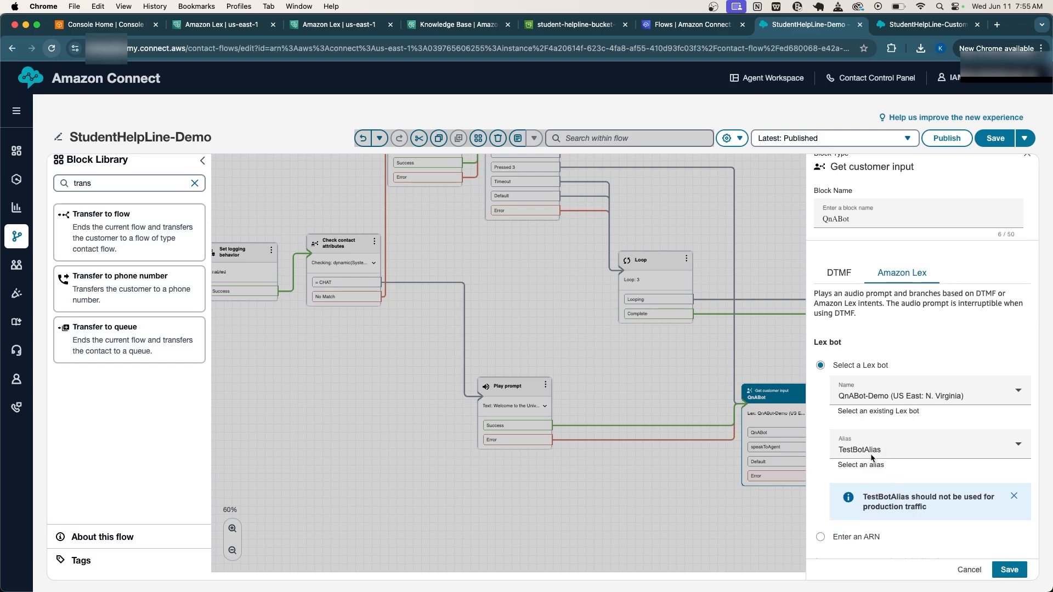
pyautogui.scroll(-10, 877, 469)
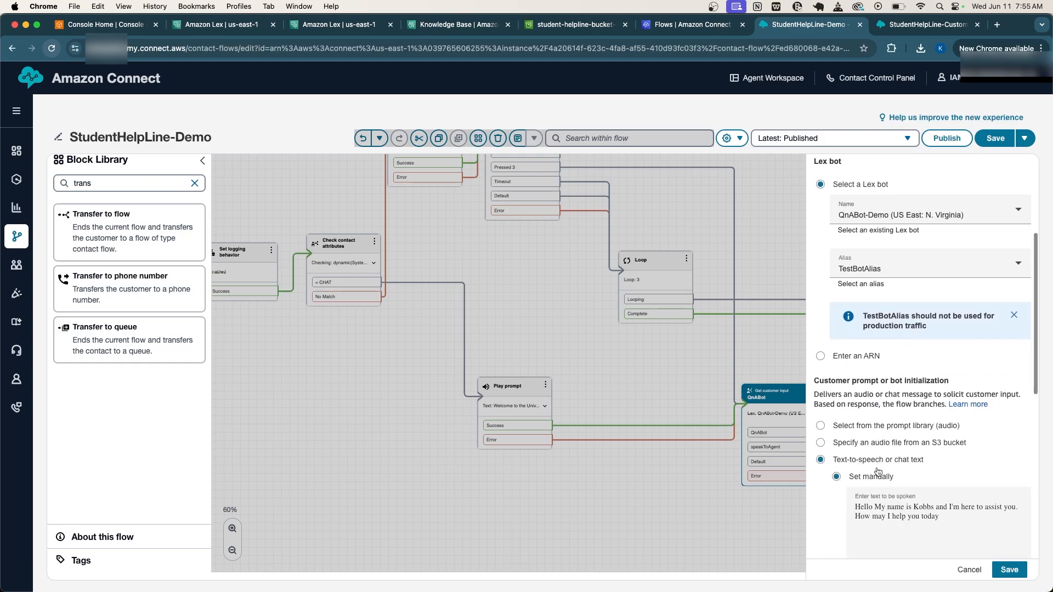
pyautogui.scroll(-3, 877, 469)
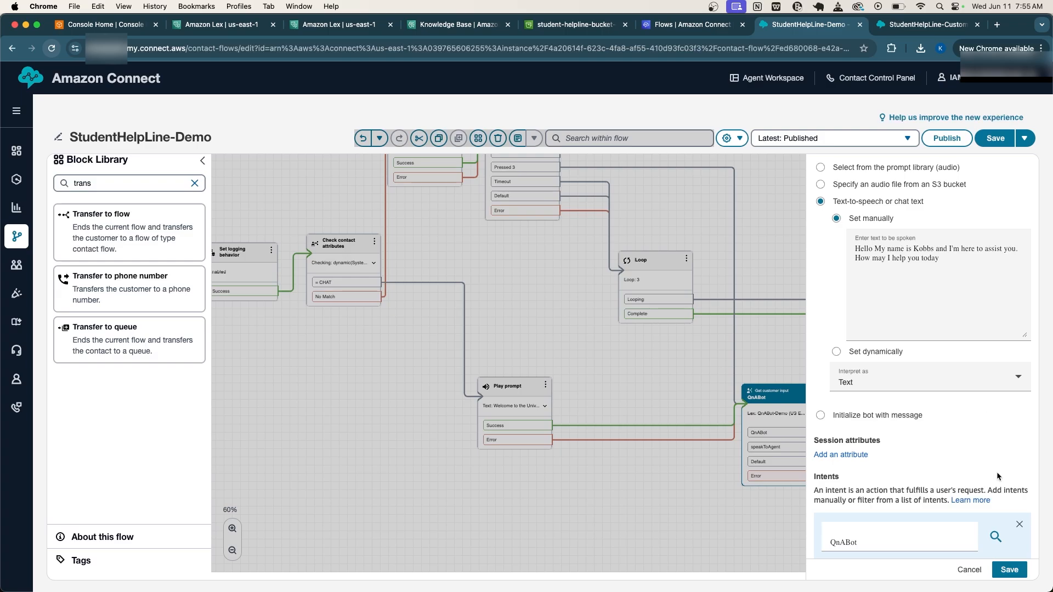
pyautogui.click(1010, 570)
# Compare the QnABot block's intents with those in the Lex bot, close the block without saving and trace its speakToAgent branch
pyautogui.hscroll(5, 823, 565)
pyautogui.scroll(-2, 768, 466)
pyautogui.hscroll(2, 768, 466)
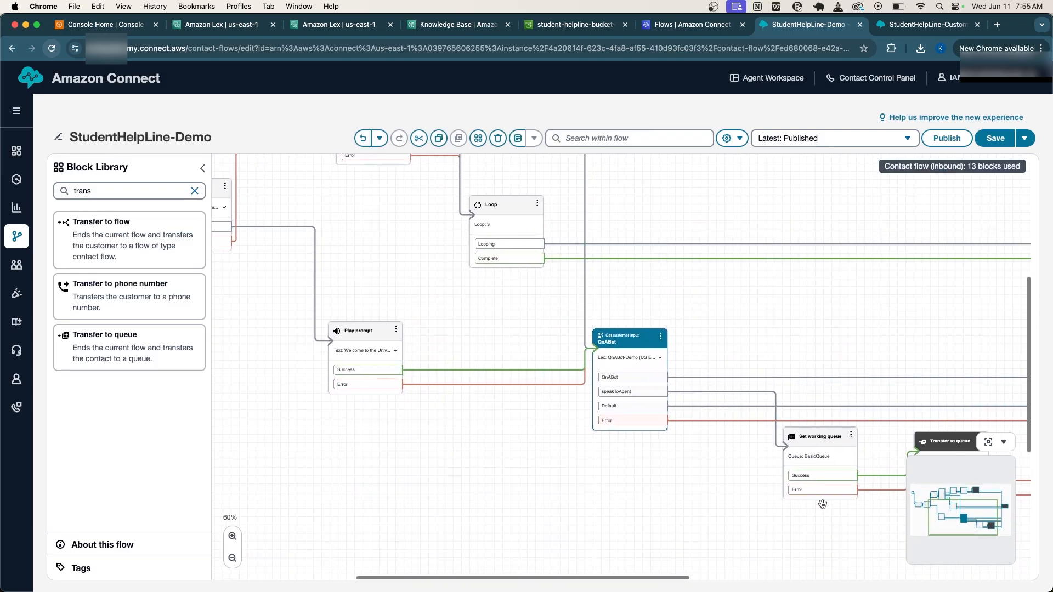
pyautogui.click(593, 345)
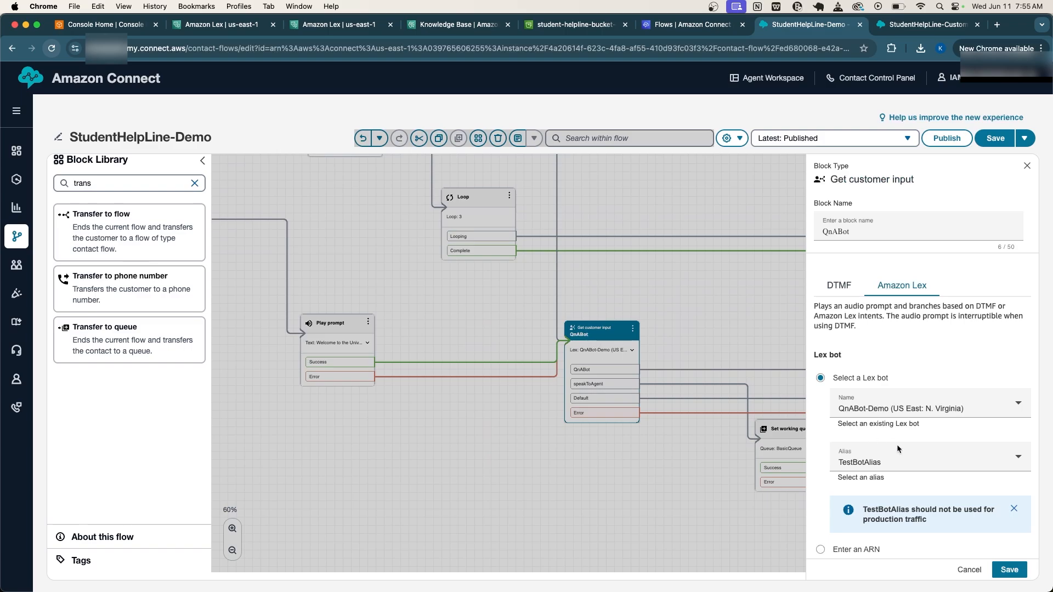
pyautogui.scroll(-5, 906, 432)
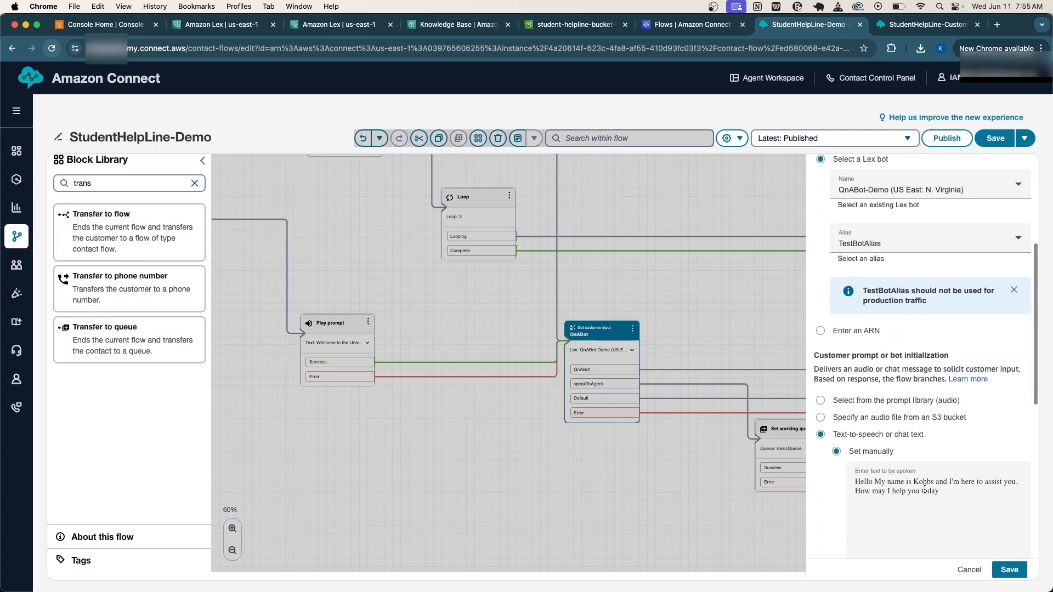
pyautogui.scroll(-8, 940, 458)
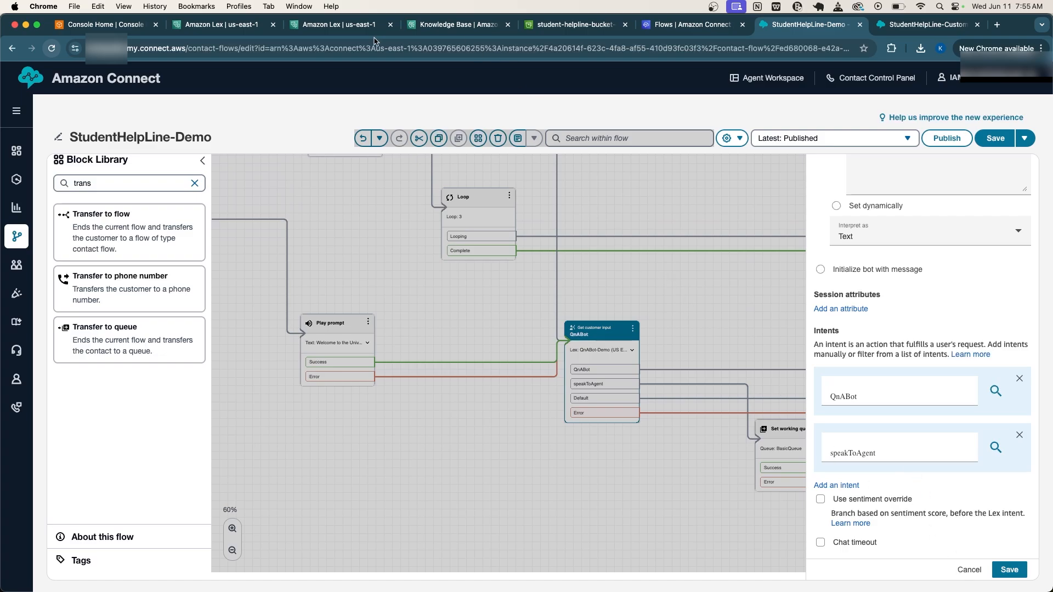
pyautogui.click(346, 25)
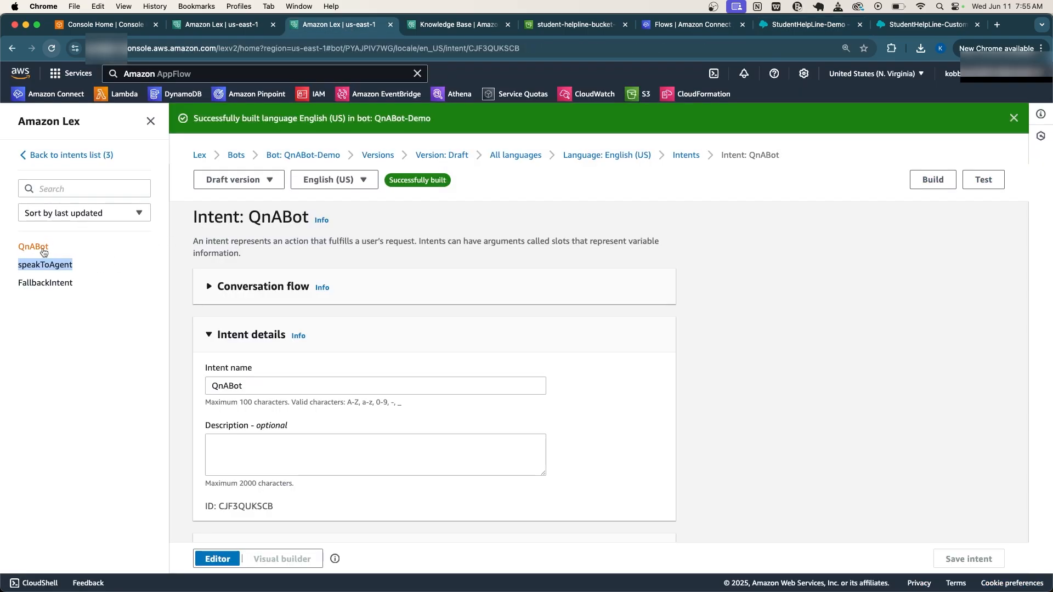
pyautogui.click(807, 25)
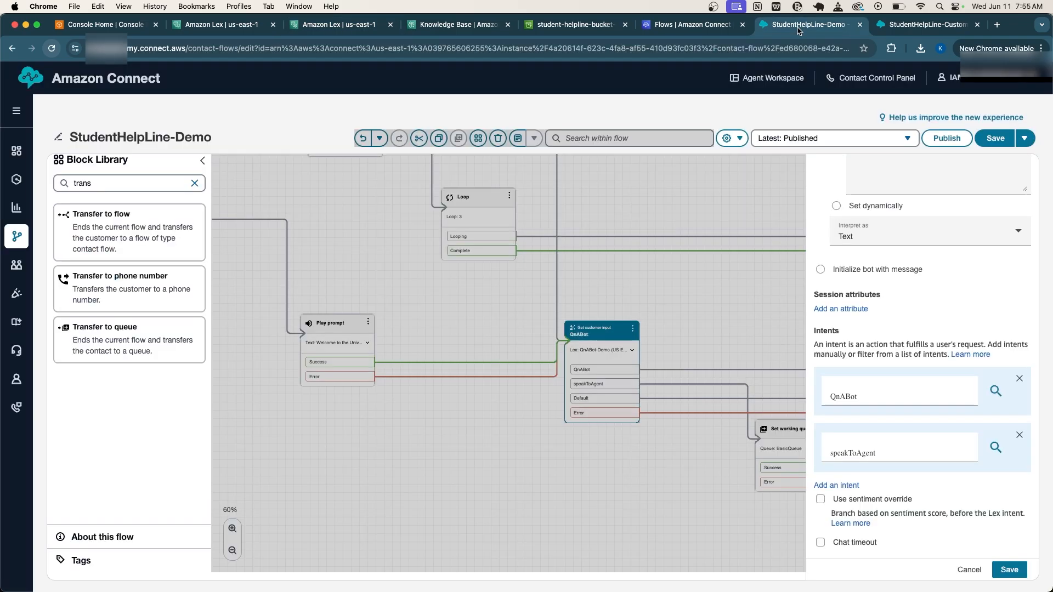
pyautogui.click(969, 570)
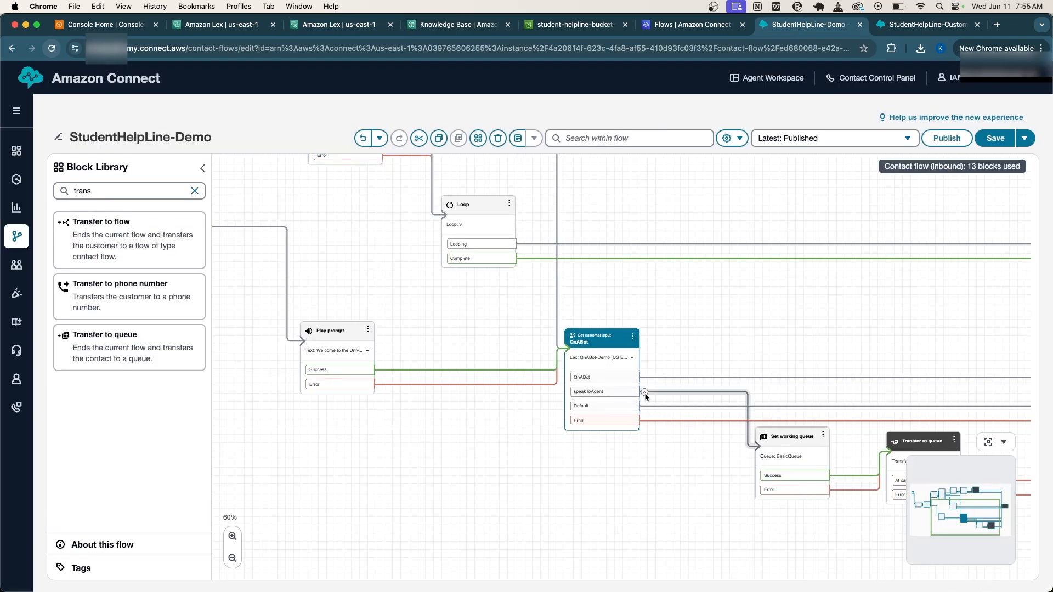
pyautogui.hscroll(5, 610, 465)
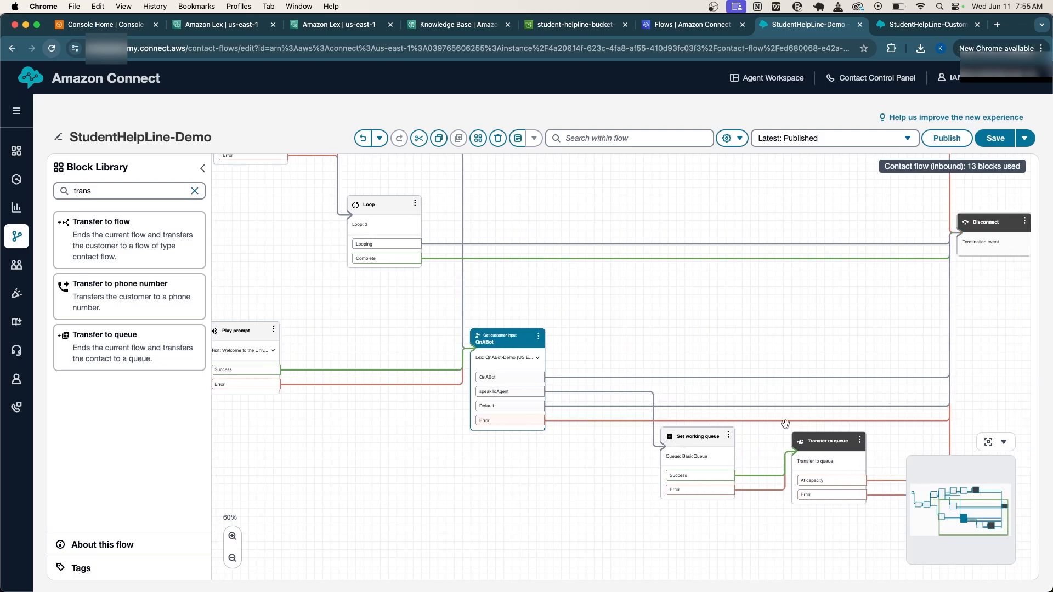
# Check the speakToAgent branch's Set working queue block and the voice branch's Get customer input prompt, leaving both blocks unchanged
pyautogui.click(686, 441)
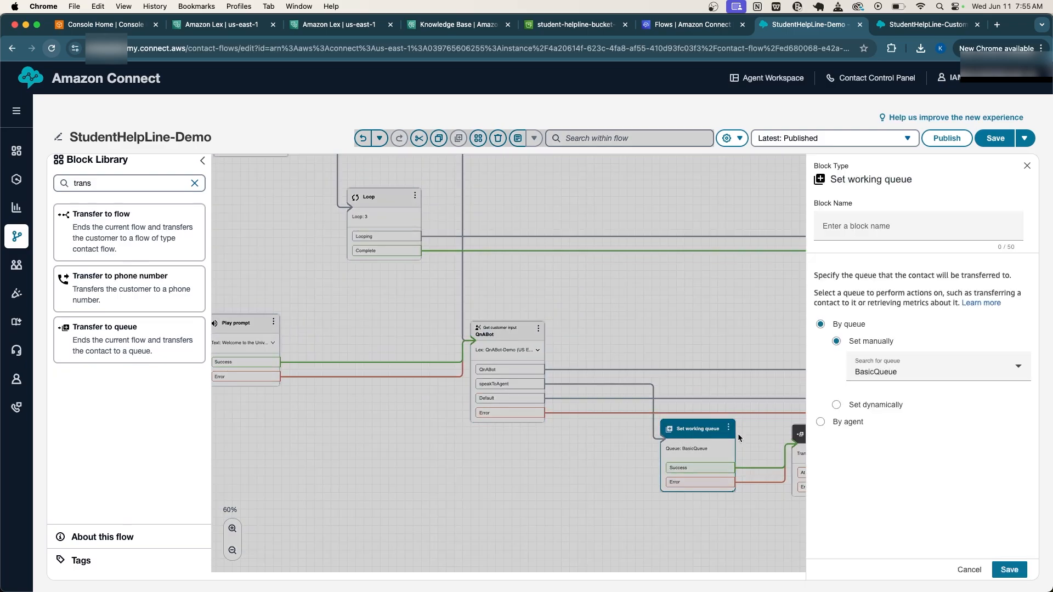
pyautogui.click(966, 569)
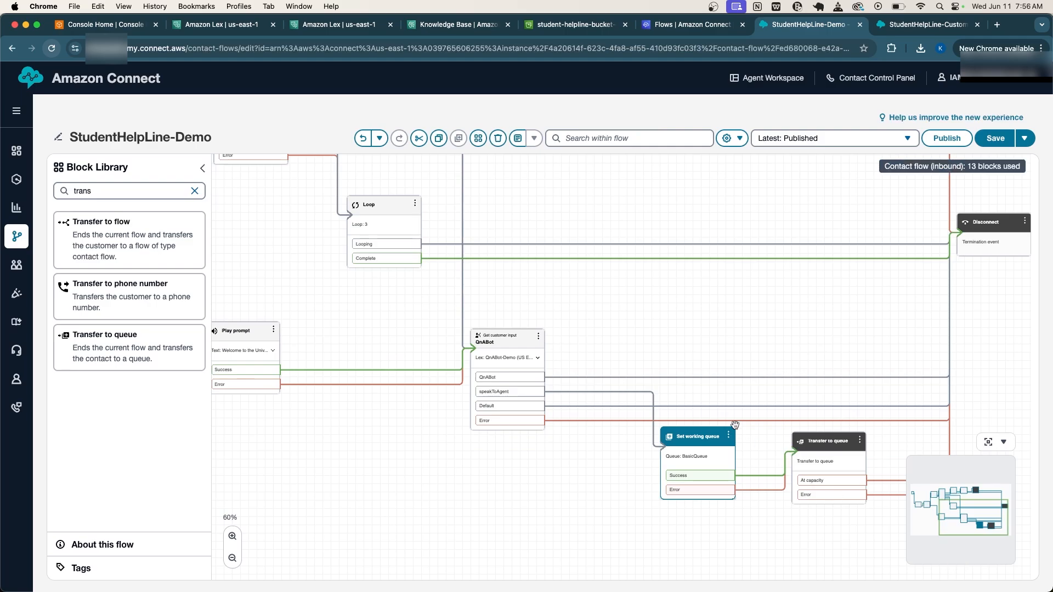
pyautogui.scroll(6, 735, 425)
pyautogui.hscroll(-10, 735, 425)
pyautogui.hscroll(-1, 735, 425)
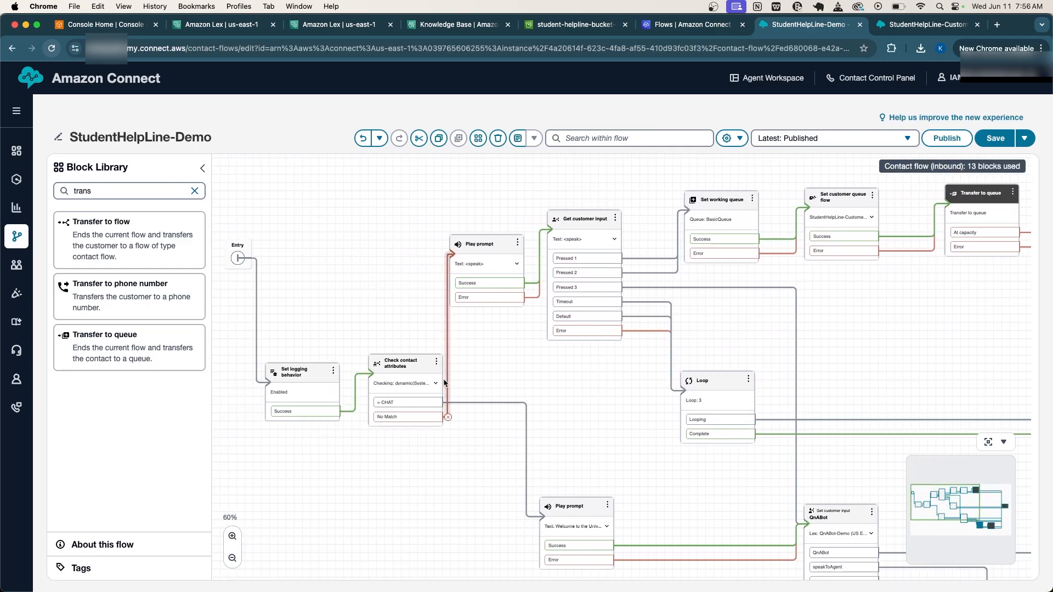
pyautogui.click(585, 224)
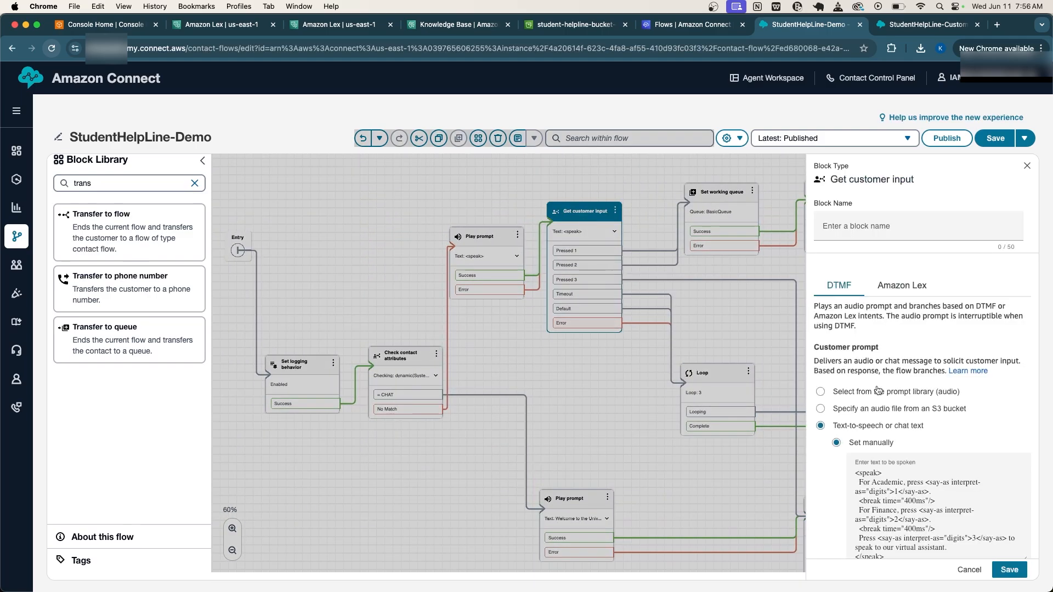
pyautogui.scroll(-3, 911, 462)
pyautogui.scroll(-1, 912, 462)
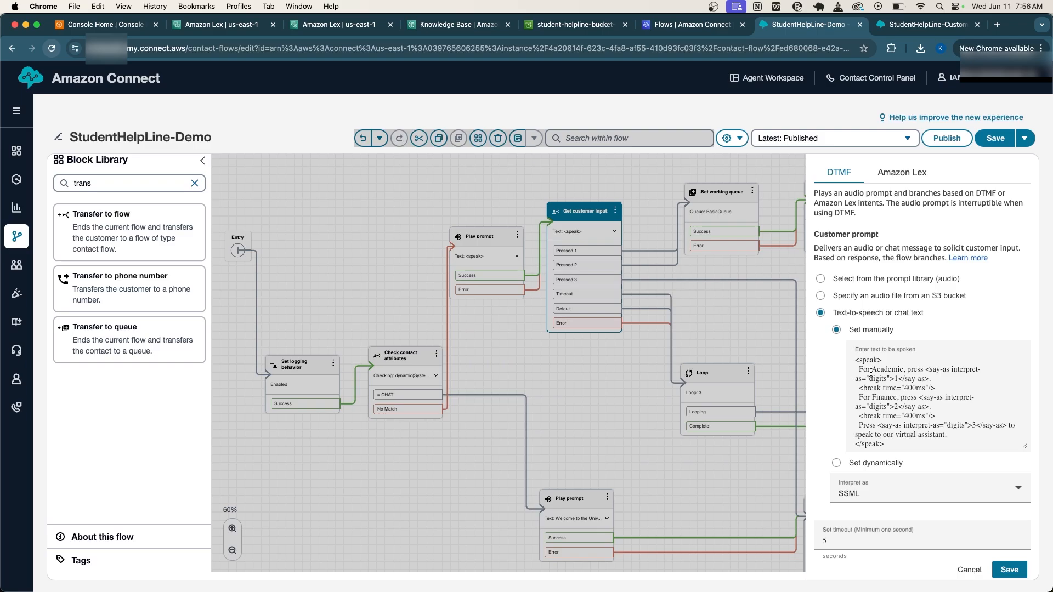
pyautogui.click(972, 571)
# Trace the voice menu's Pressed 1 and Pressed 2 branch and check its Set customer queue flow block, leaving the block unchanged
pyautogui.hscroll(3, 813, 451)
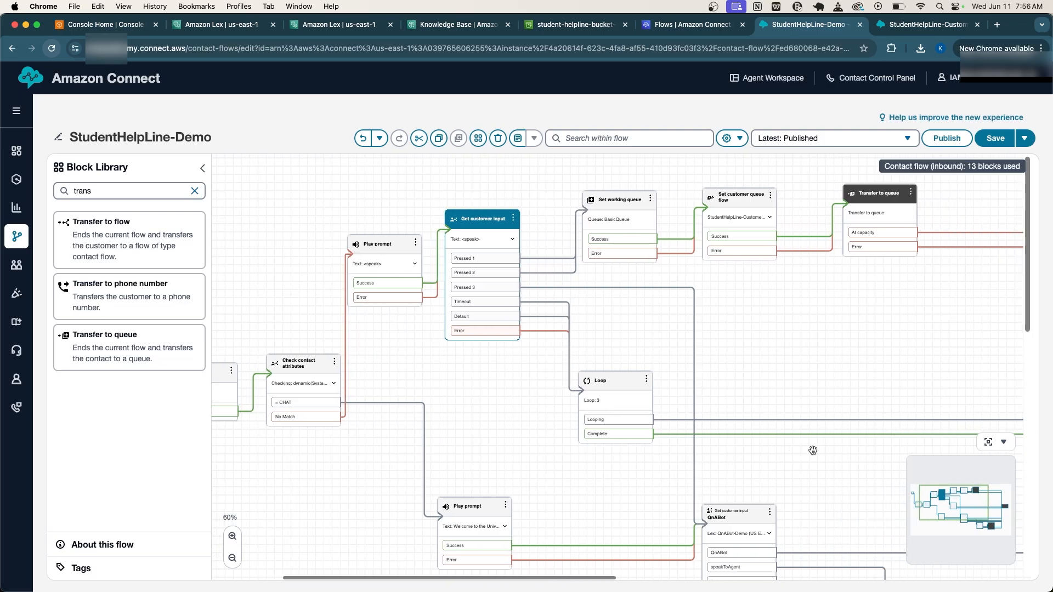
pyautogui.hscroll(1, 812, 450)
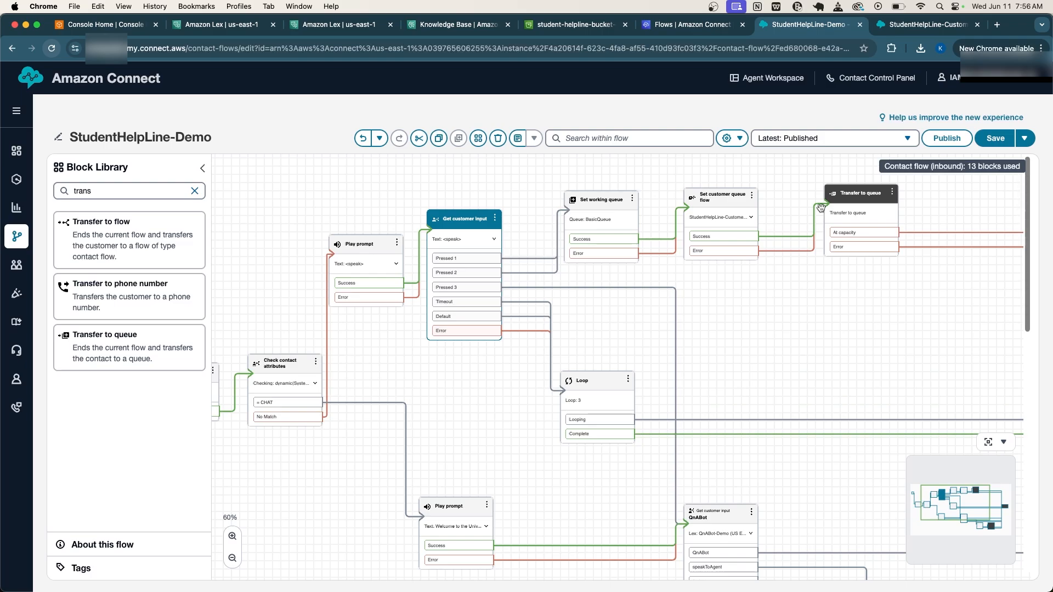
pyautogui.moveTo(757, 240)
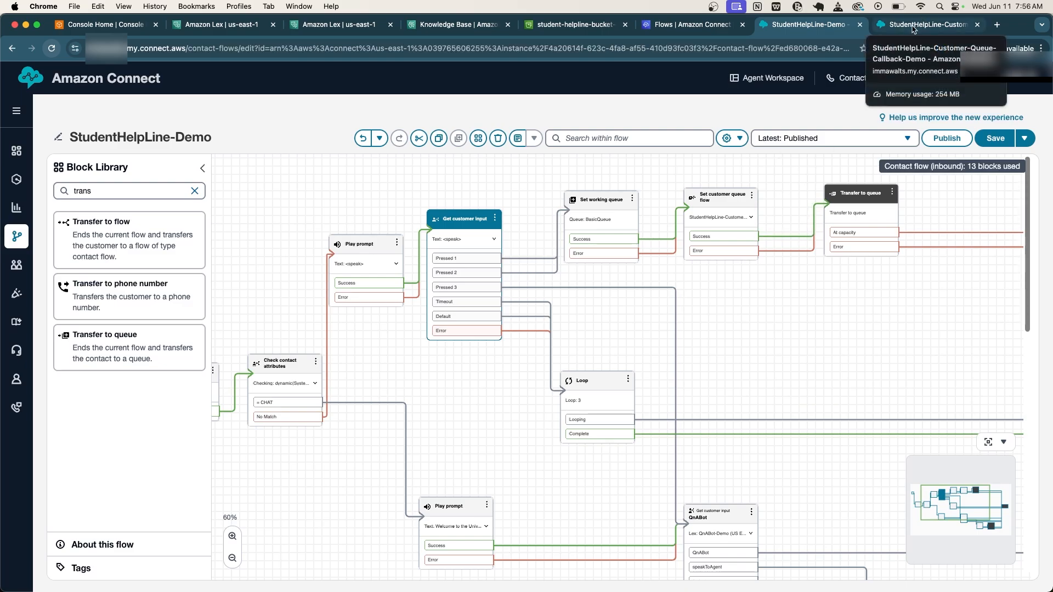
pyautogui.click(722, 203)
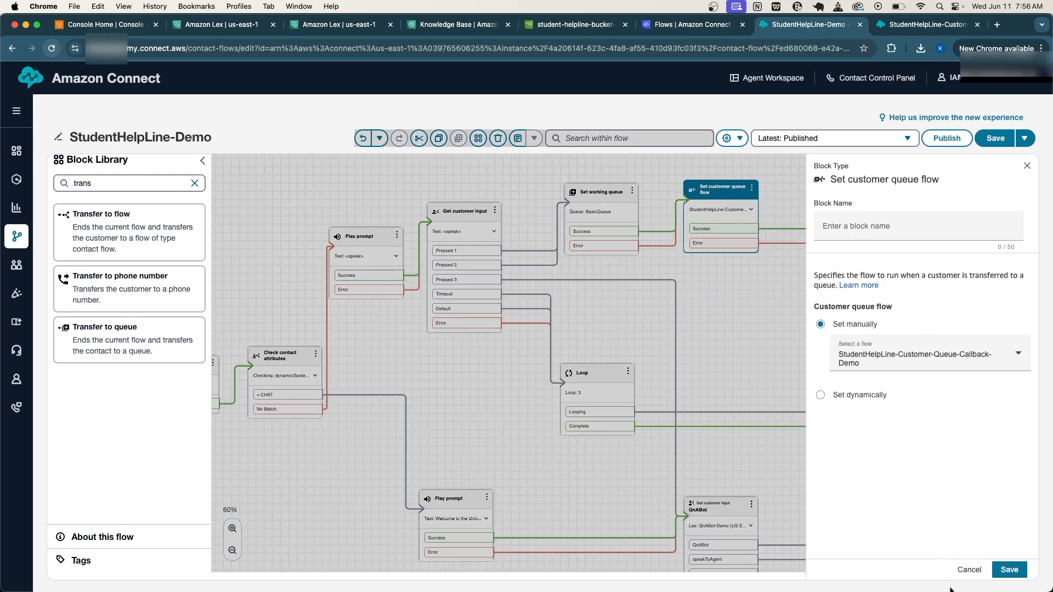
pyautogui.click(963, 569)
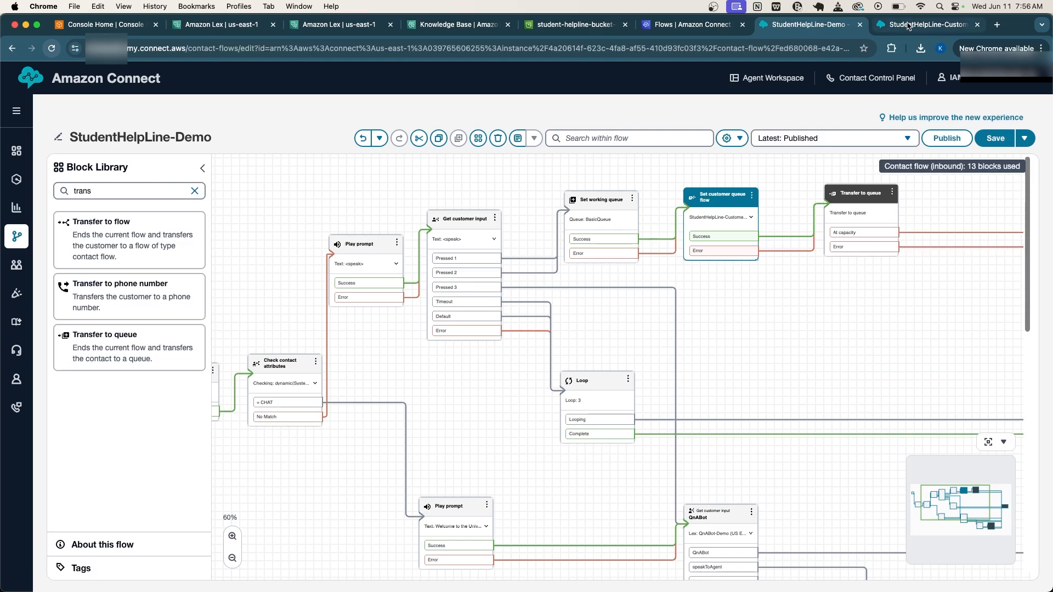
# In the StudentHelpLine-Customer-Queue-Callback-Demo flow, review the first Get customer input block's prompt without changing it
pyautogui.click(926, 24)
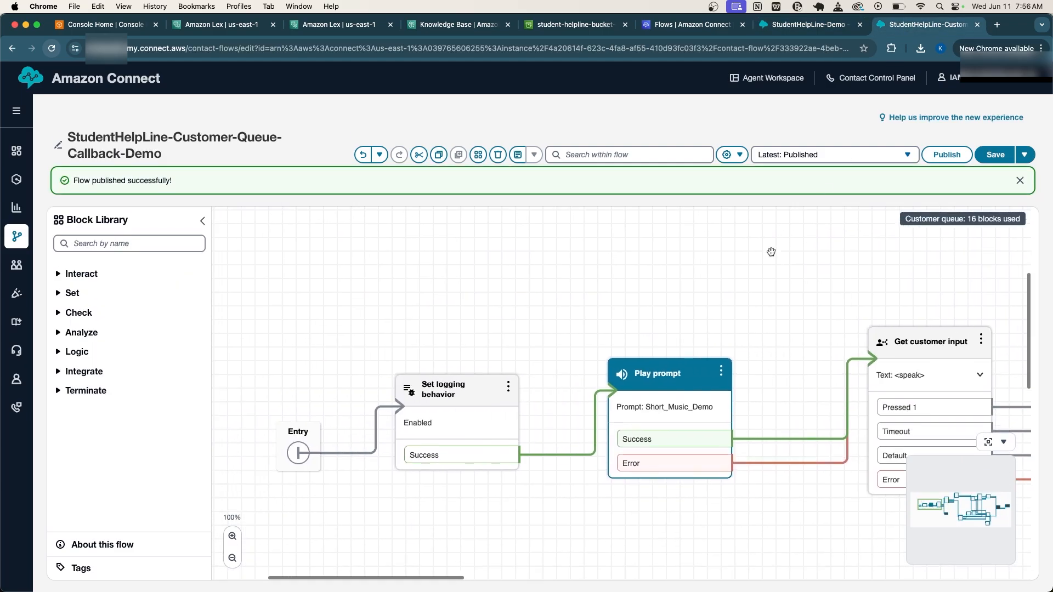
pyautogui.click(239, 560)
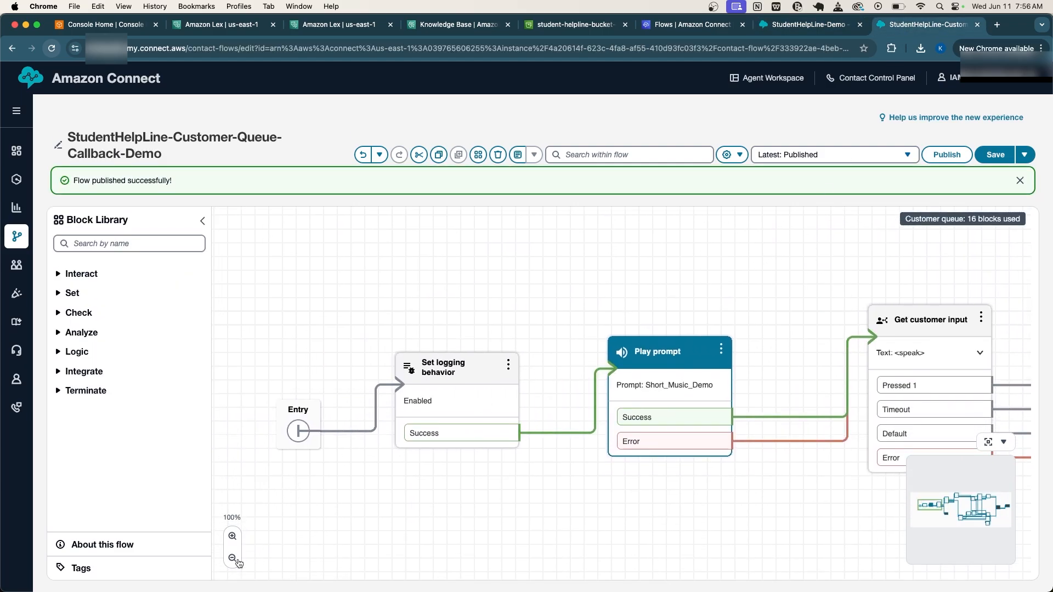
pyautogui.hscroll(5, 576, 537)
pyautogui.scroll(-2, 575, 542)
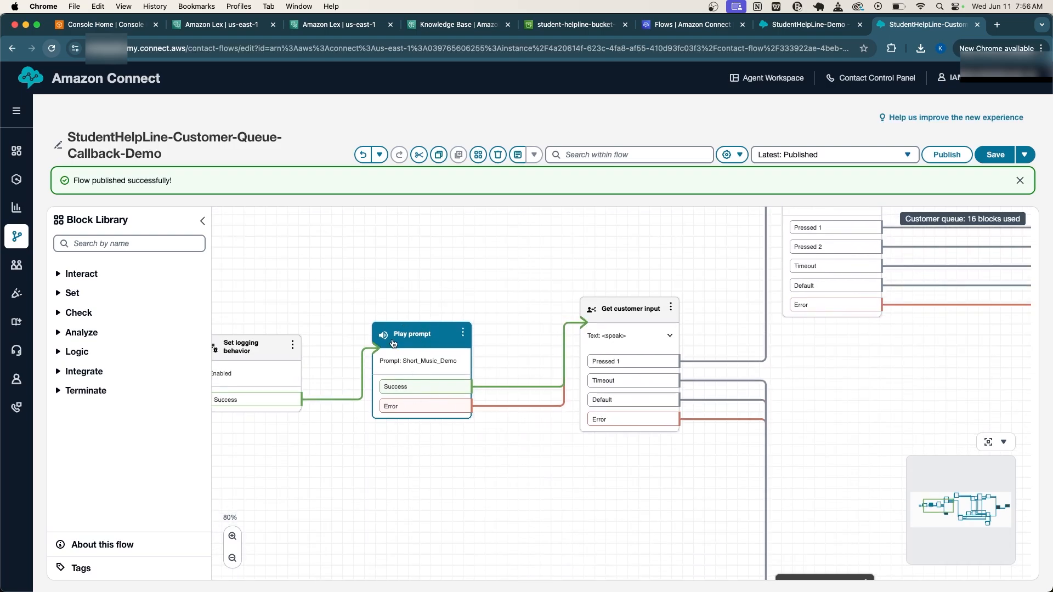
pyautogui.hscroll(5, 662, 484)
pyautogui.scroll(-3, 662, 485)
pyautogui.click(471, 229)
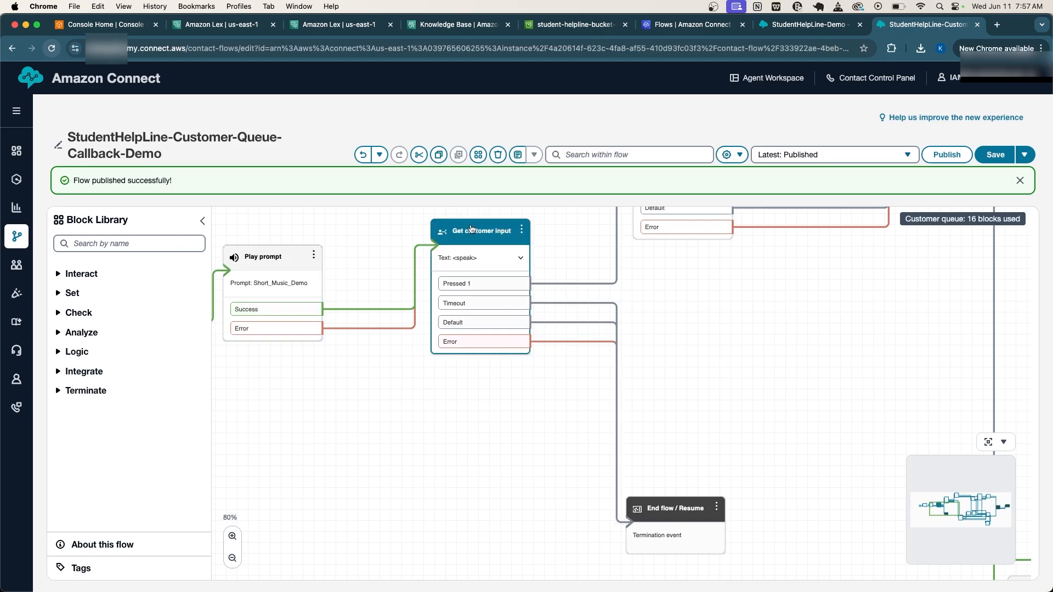
pyautogui.scroll(-3, 920, 495)
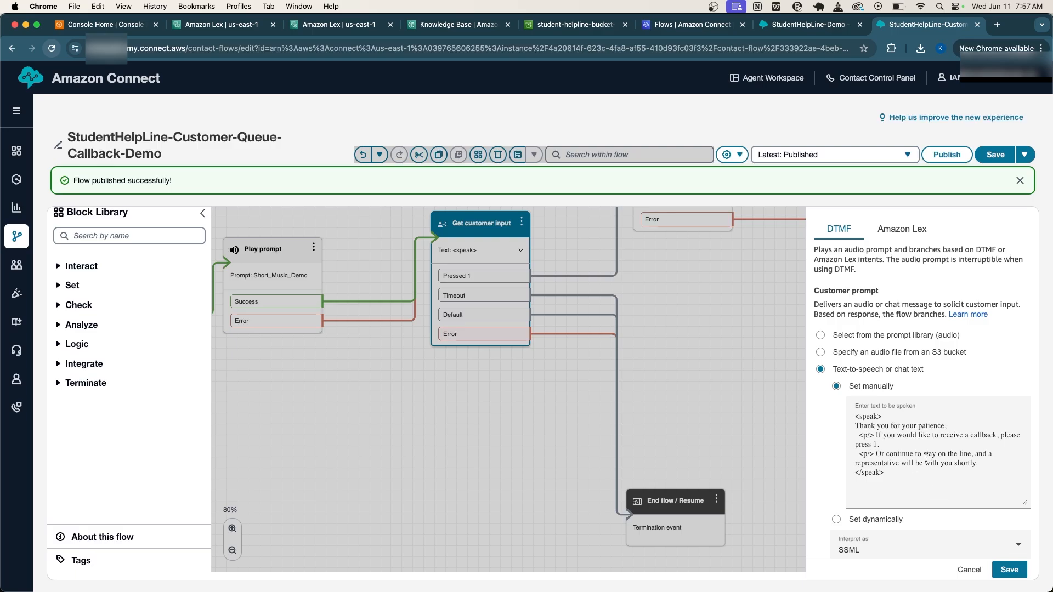
pyautogui.click(968, 570)
# Review the prompt of the Get customer input block on the callback flow's Pressed 1 branch, leaving it unchanged
pyautogui.hscroll(5, 822, 449)
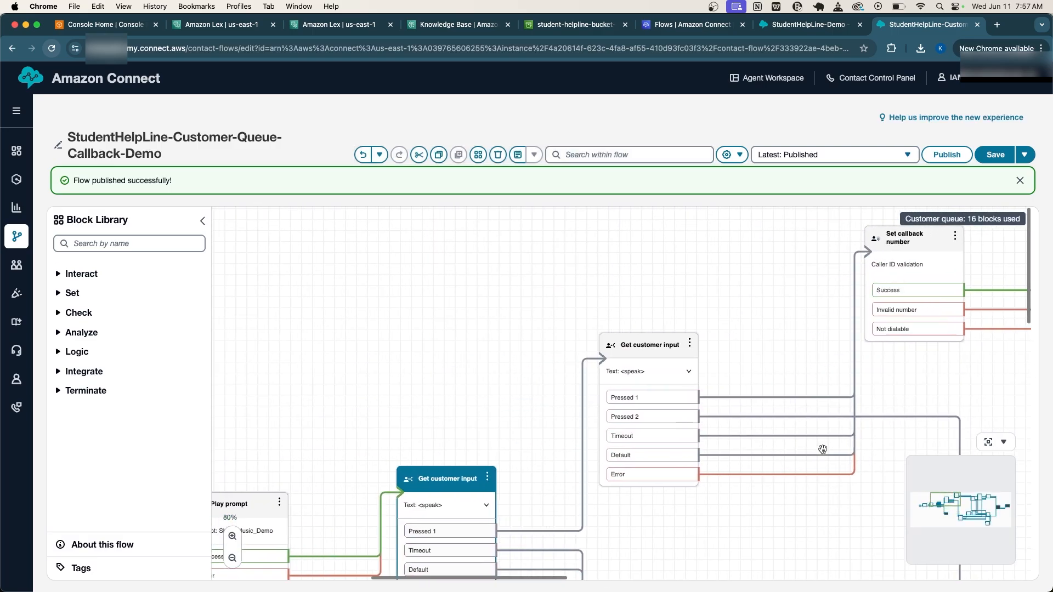
pyautogui.click(531, 346)
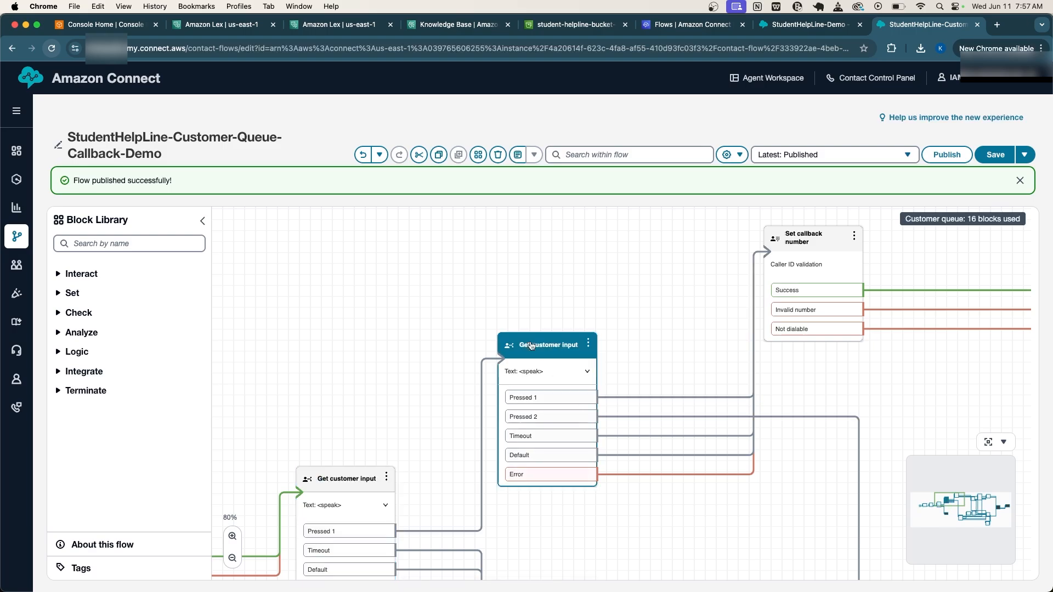
pyautogui.click(548, 346)
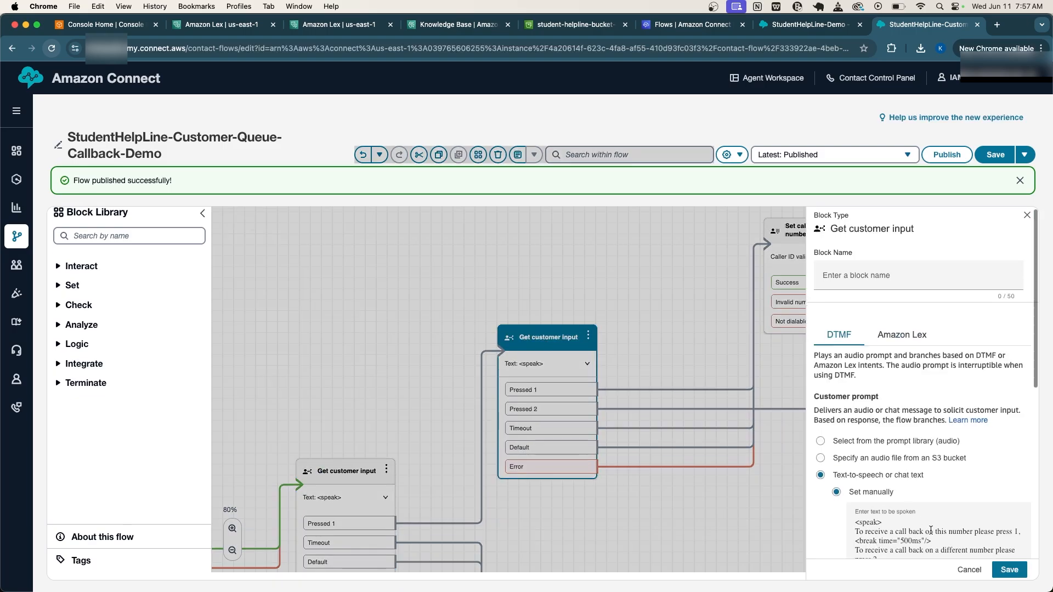
pyautogui.scroll(-3, 841, 472)
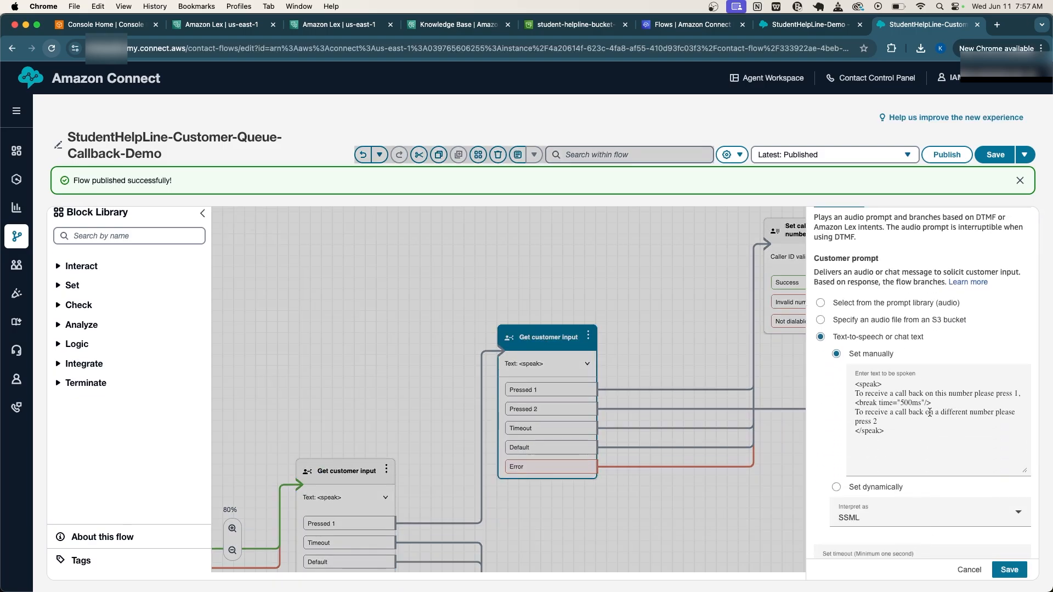
pyautogui.click(967, 571)
# Follow the path from Set callback number to the Play prompt block before Transfer to queue and read its text, changing nothing
pyautogui.hscroll(8, 744, 461)
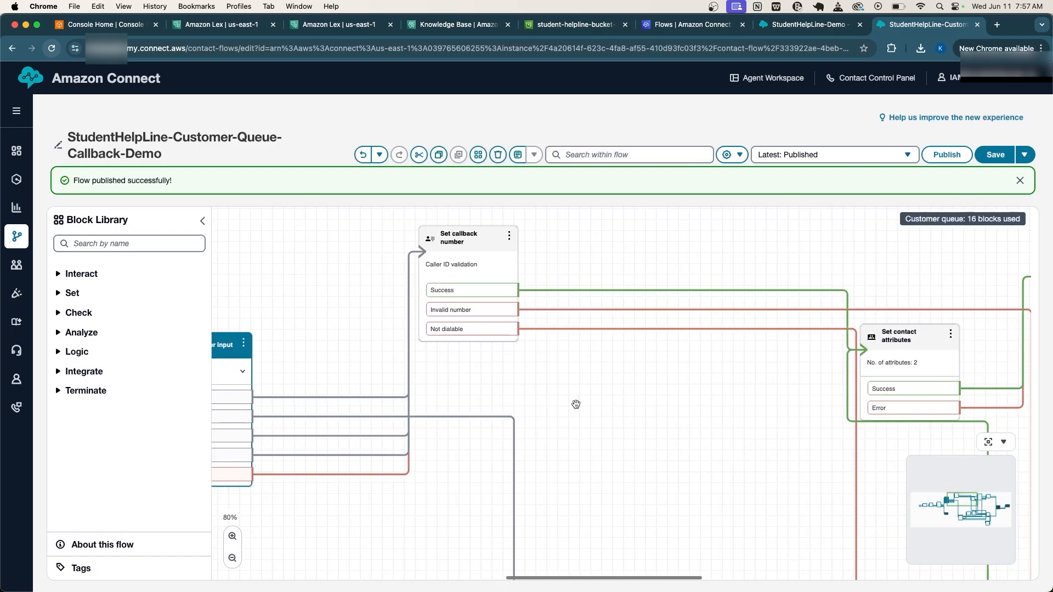
pyautogui.hscroll(8, 671, 381)
pyautogui.hscroll(10, 672, 381)
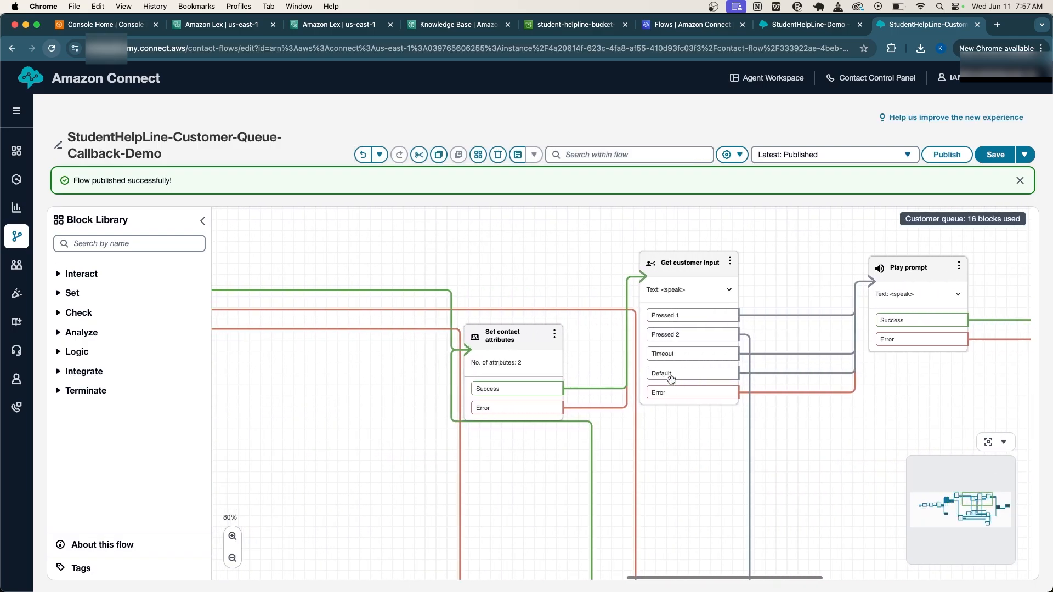
pyautogui.scroll(-5, 671, 381)
pyautogui.scroll(5, 672, 380)
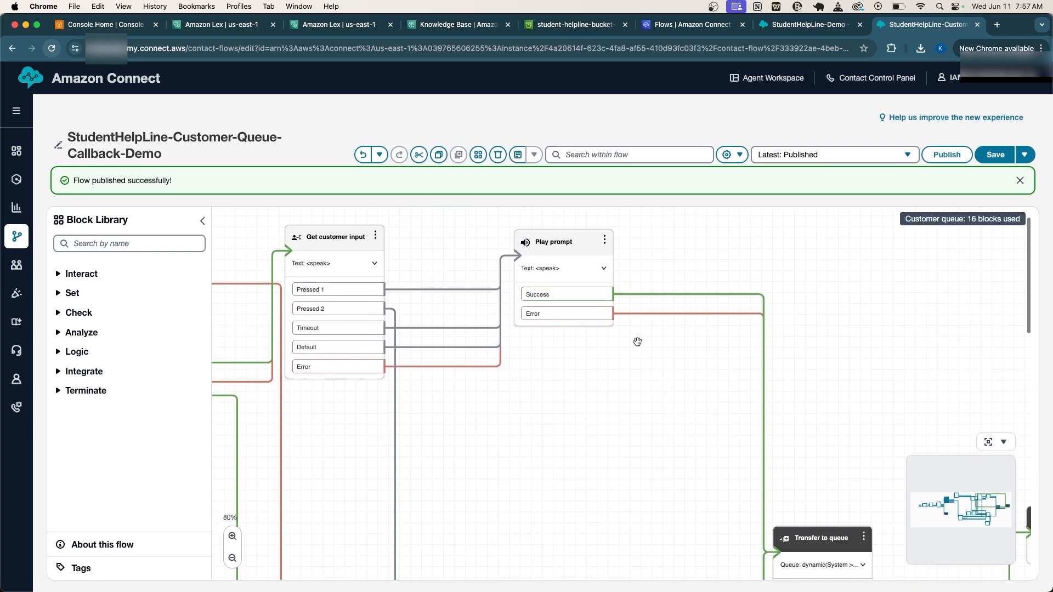
pyautogui.click(564, 255)
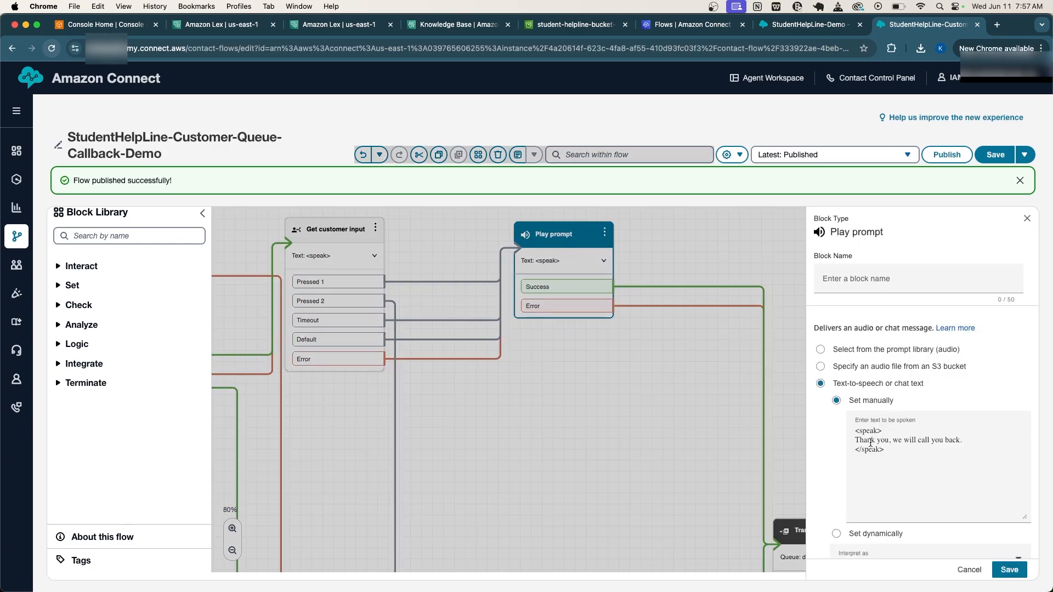
pyautogui.click(967, 570)
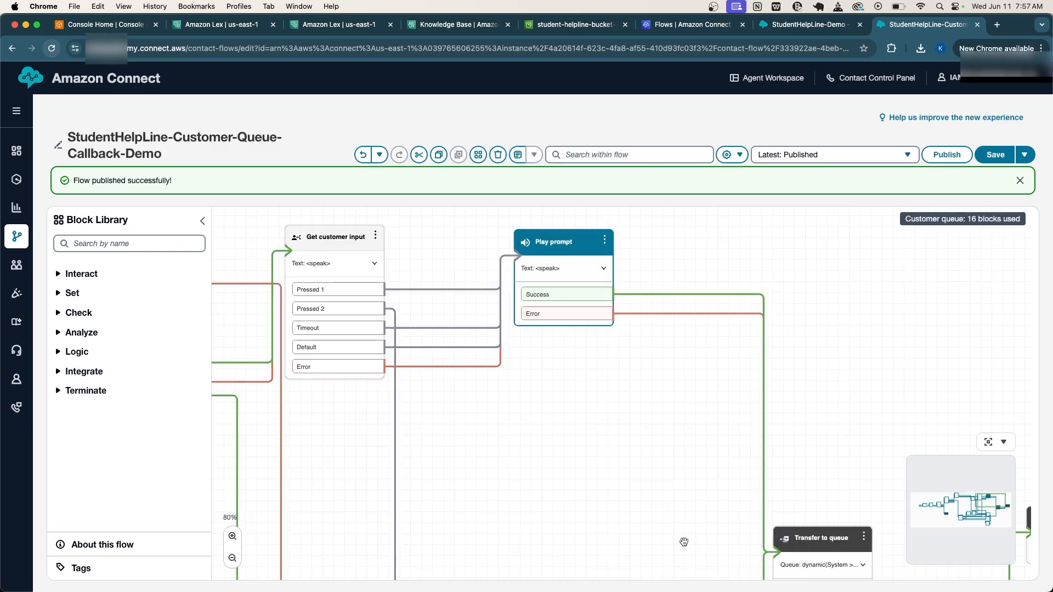
# Review the prompt of the Get customer input block after Set contact attributes without changing it, and look over the callback flow's remaining branches
pyautogui.click(332, 241)
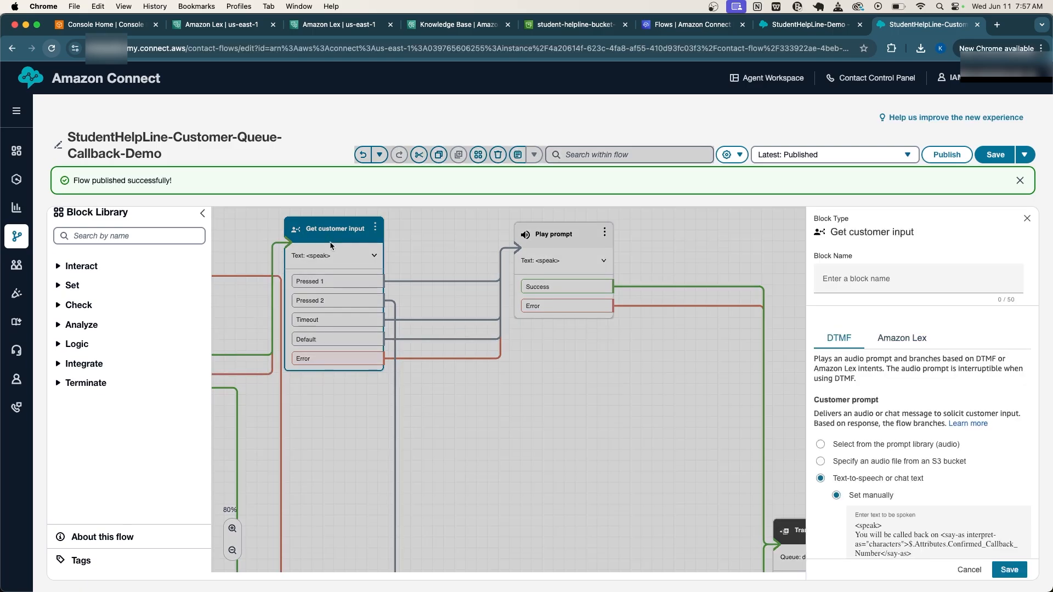
pyautogui.scroll(-2, 882, 517)
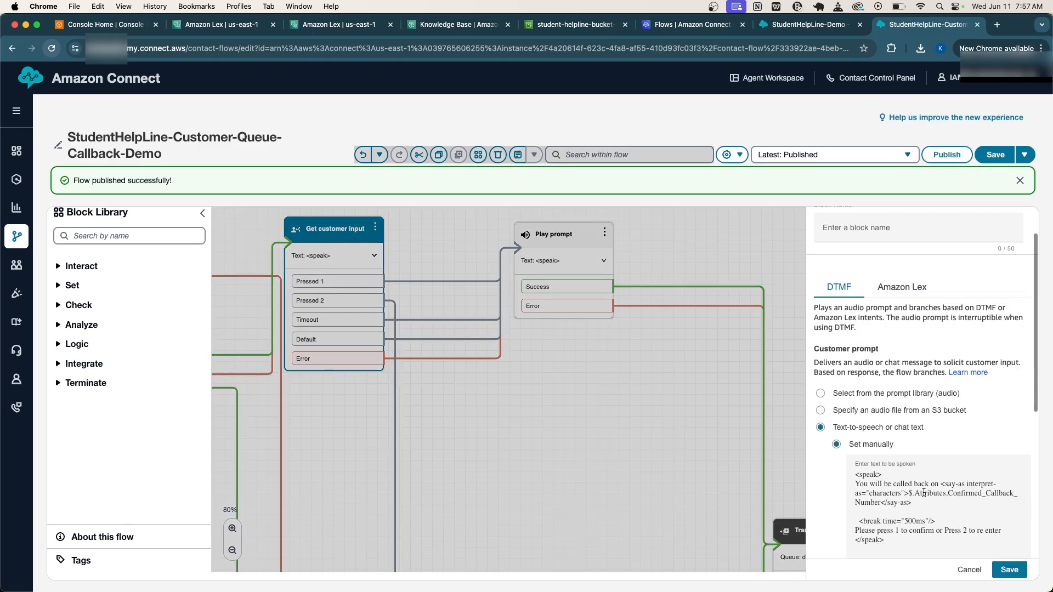
pyautogui.scroll(-2, 940, 527)
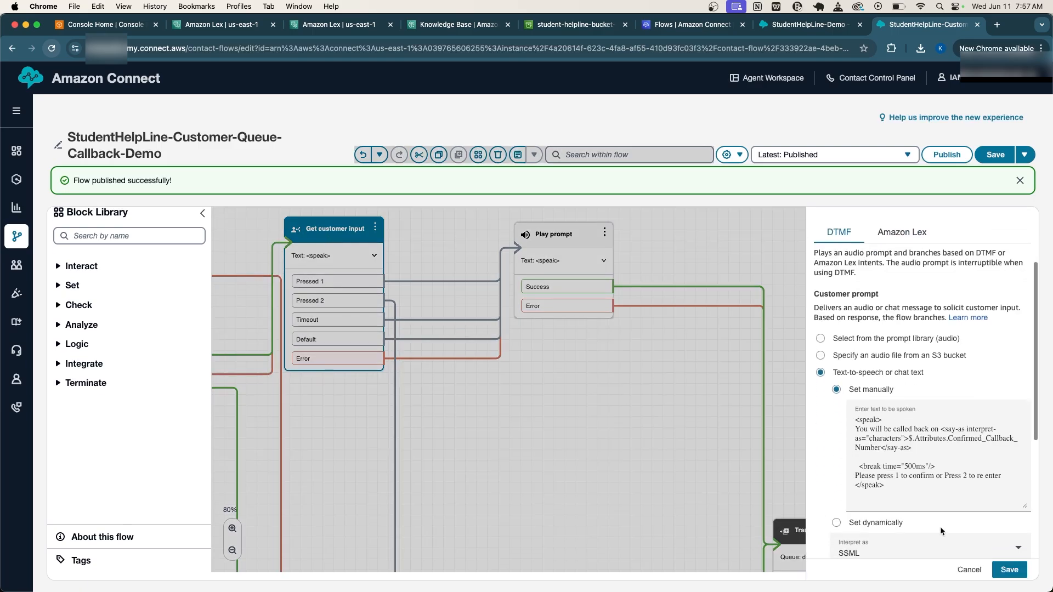
pyautogui.click(972, 572)
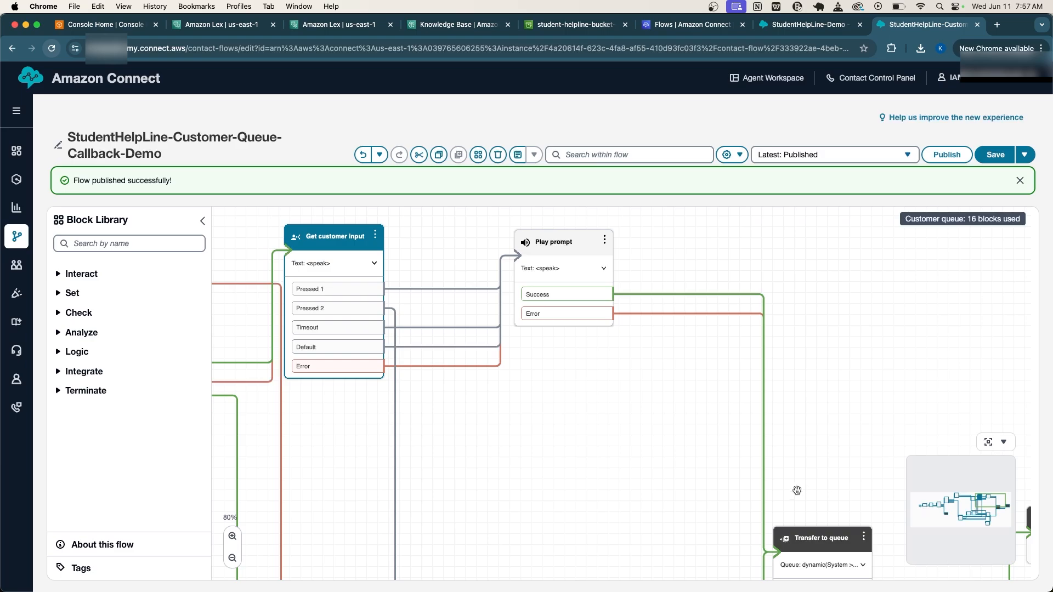
pyautogui.scroll(-8, 795, 491)
pyautogui.scroll(-5, 797, 490)
pyautogui.hscroll(-10, 797, 490)
pyautogui.hscroll(-10, 796, 490)
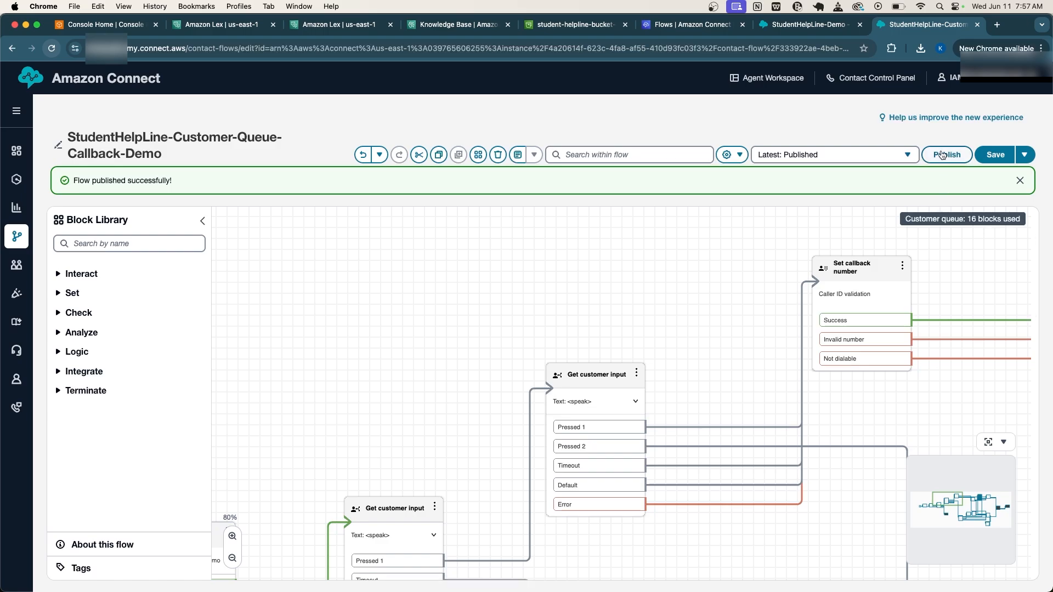
# Return to the StudentHelpLine-Demo flow and examine how its voice, chat, loop and queue transfer branches connect
pyautogui.click(806, 25)
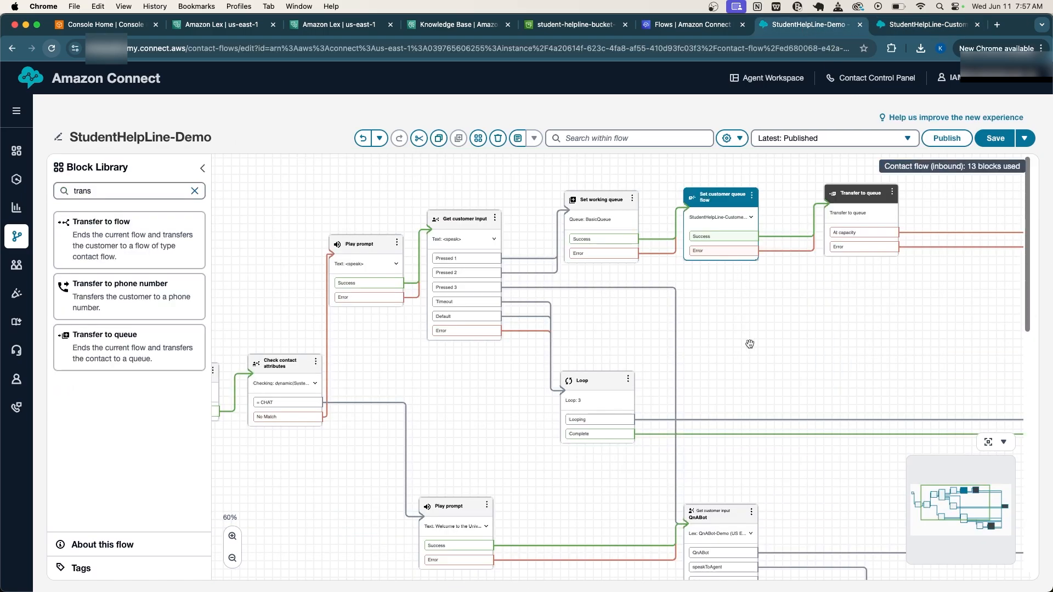
pyautogui.scroll(-4, 745, 327)
pyautogui.hscroll(-4, 749, 340)
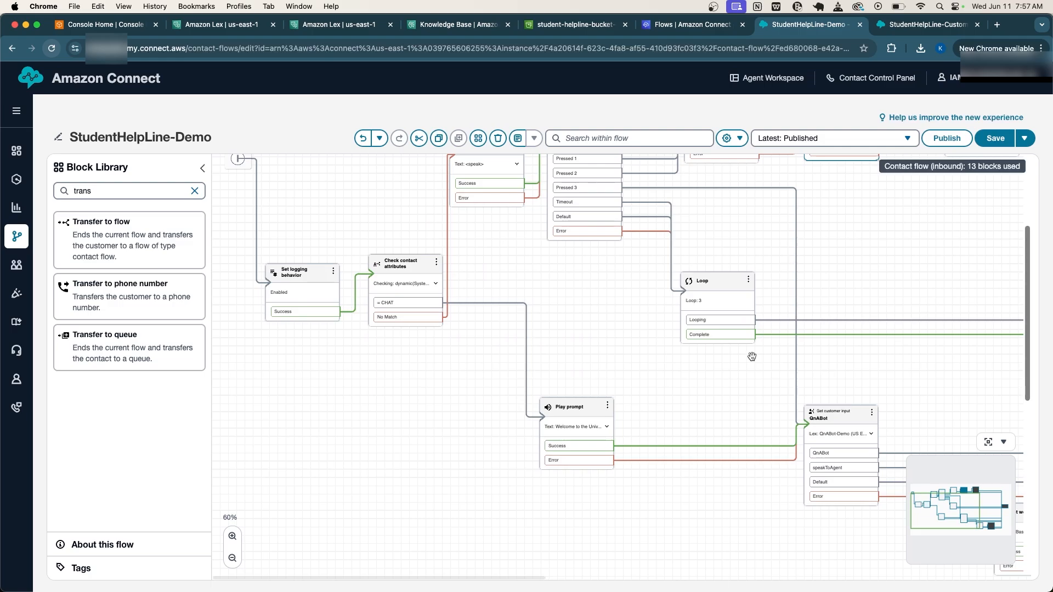
pyautogui.scroll(4, 751, 357)
pyautogui.hscroll(8, 752, 357)
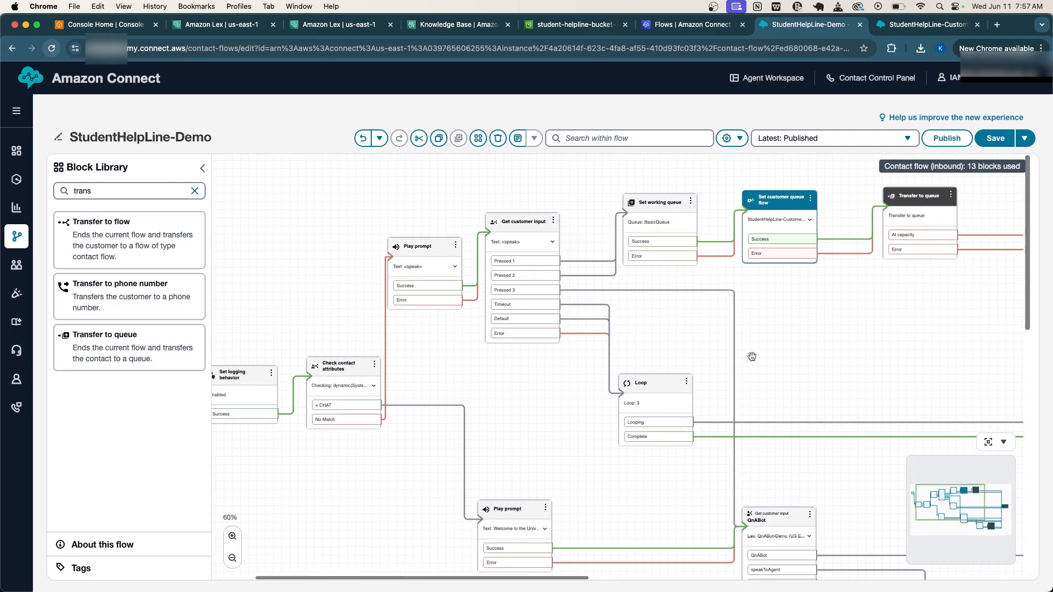
pyautogui.hscroll(10, 752, 357)
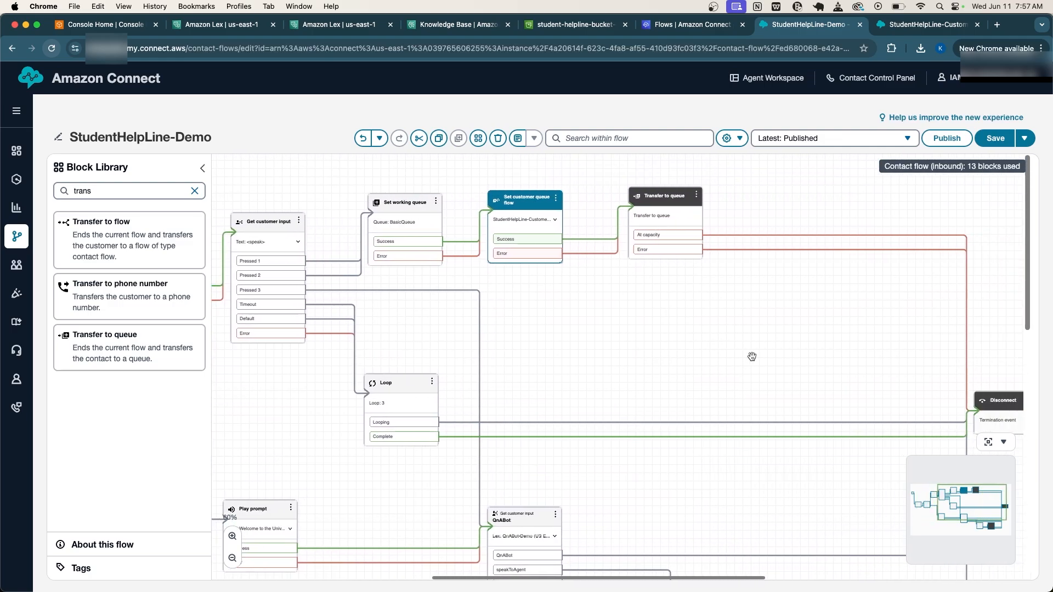
pyautogui.hscroll(-8, 752, 357)
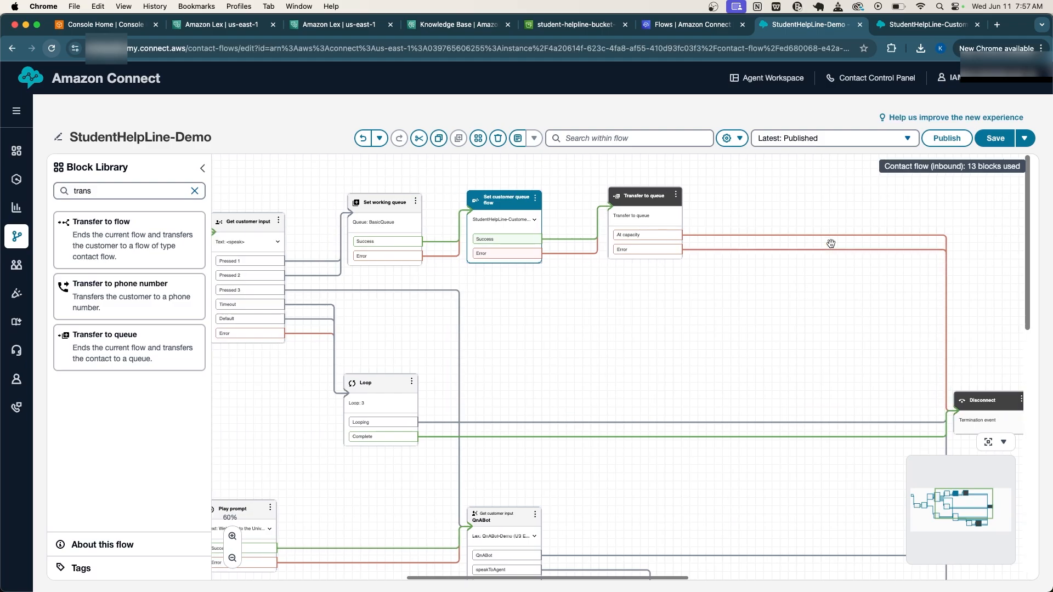
pyautogui.scroll(-6, 832, 357)
pyautogui.scroll(-3, 832, 356)
pyautogui.hscroll(-5, 832, 355)
pyautogui.scroll(3, 832, 355)
pyautogui.scroll(4, 832, 356)
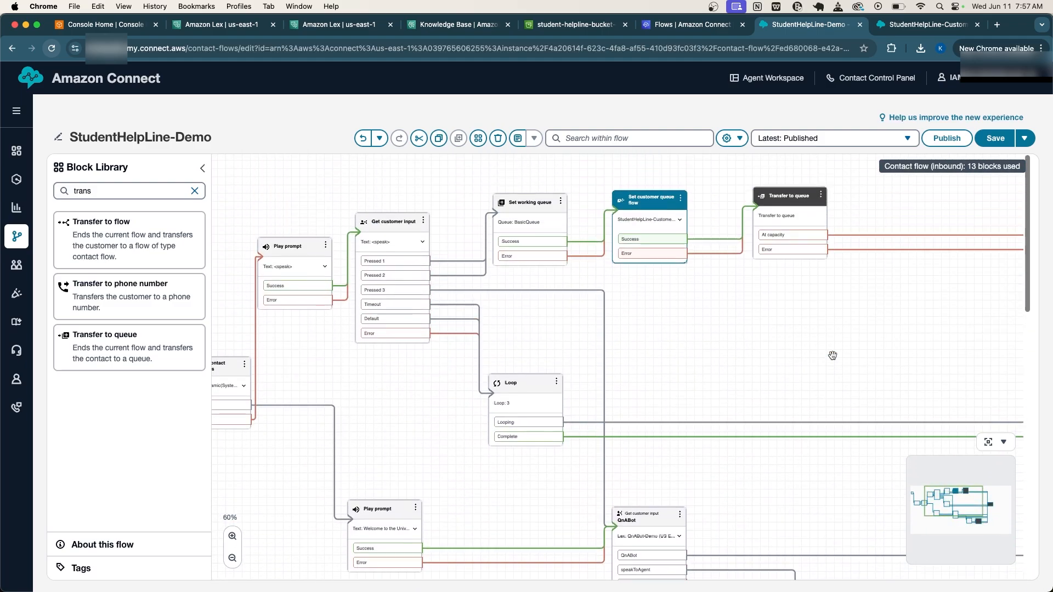
pyautogui.hscroll(-6, 832, 356)
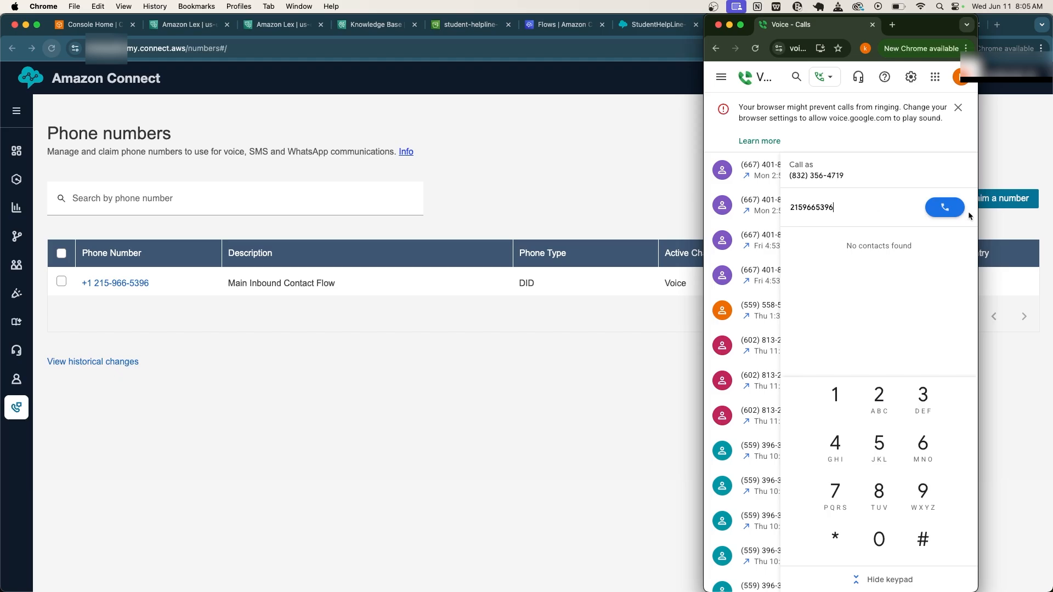
# Call the contact center's claimed phone number from Google Voice and choose option 3 in the voice menu
pyautogui.click(952, 211)
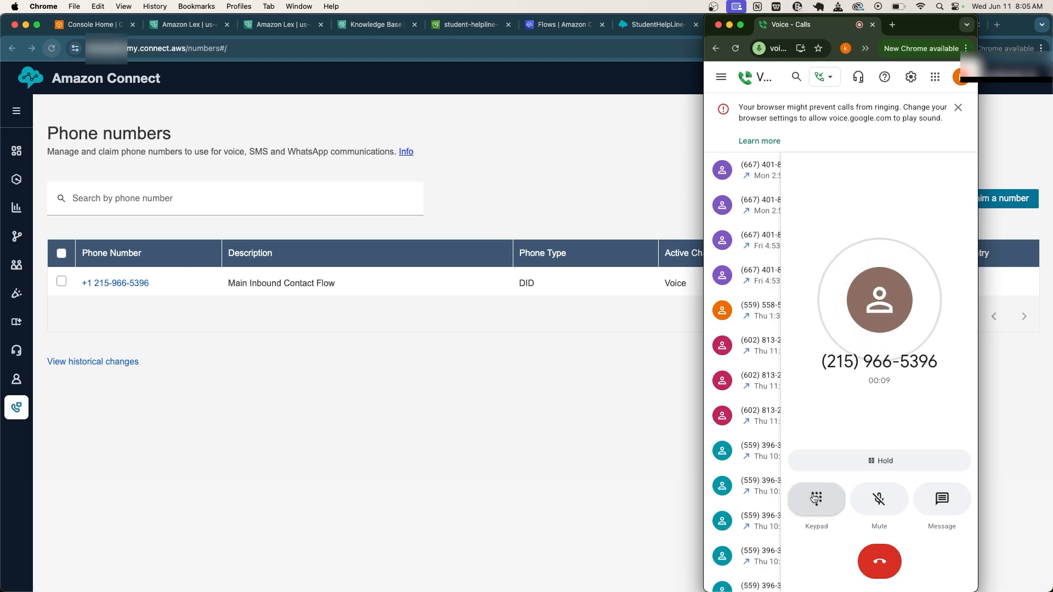
pyautogui.click(816, 498)
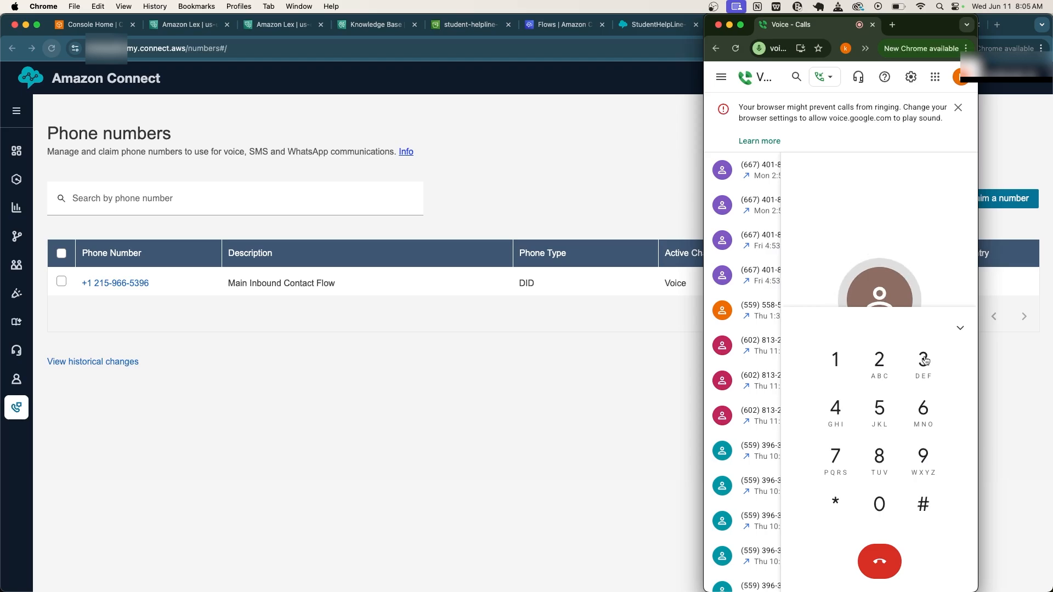
pyautogui.click(925, 361)
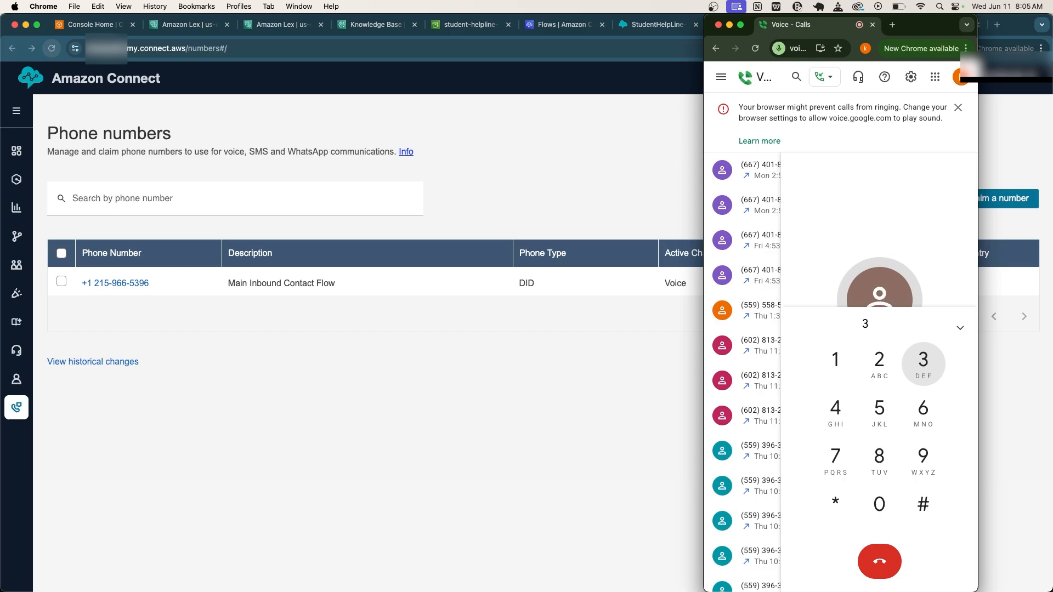
# Switch to the university overview PDF in WPS Office and read the About University of Kobina section, including the founder's name
pyautogui.press('super+Tab')
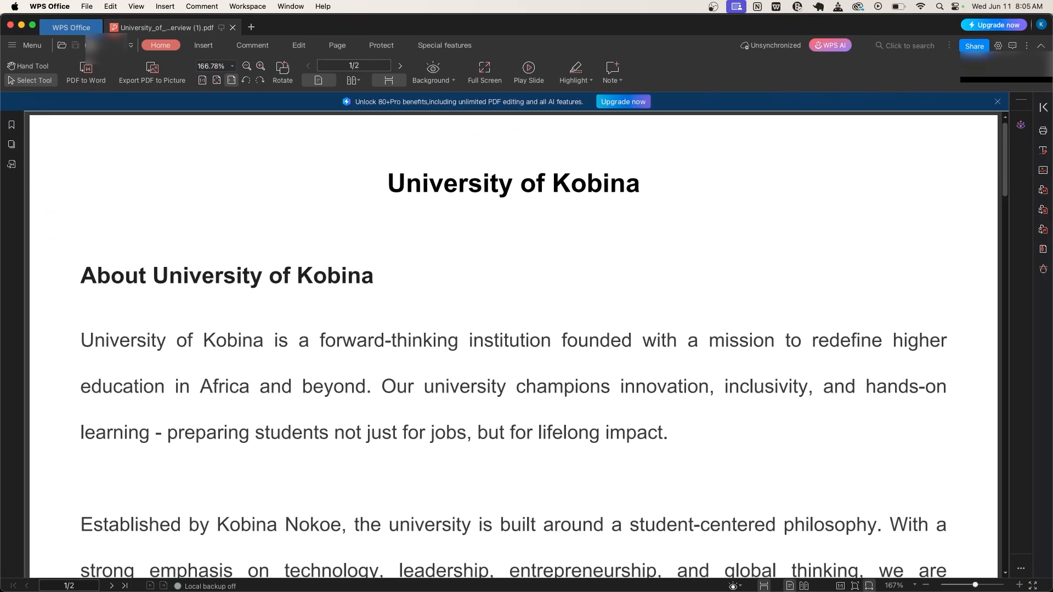
pyautogui.scroll(-5, 482, 330)
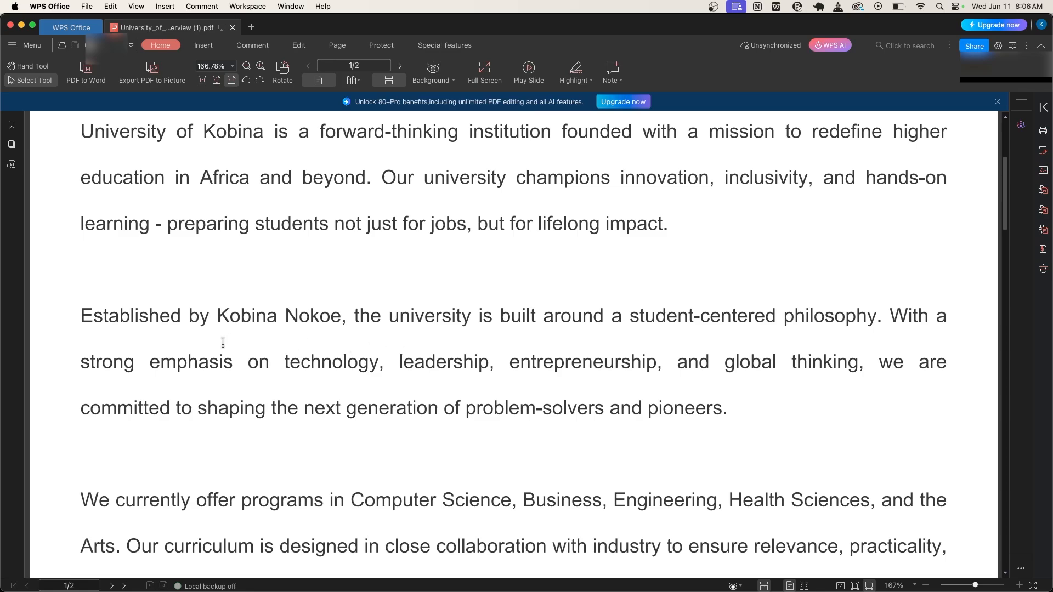
pyautogui.scroll(1, 367, 336)
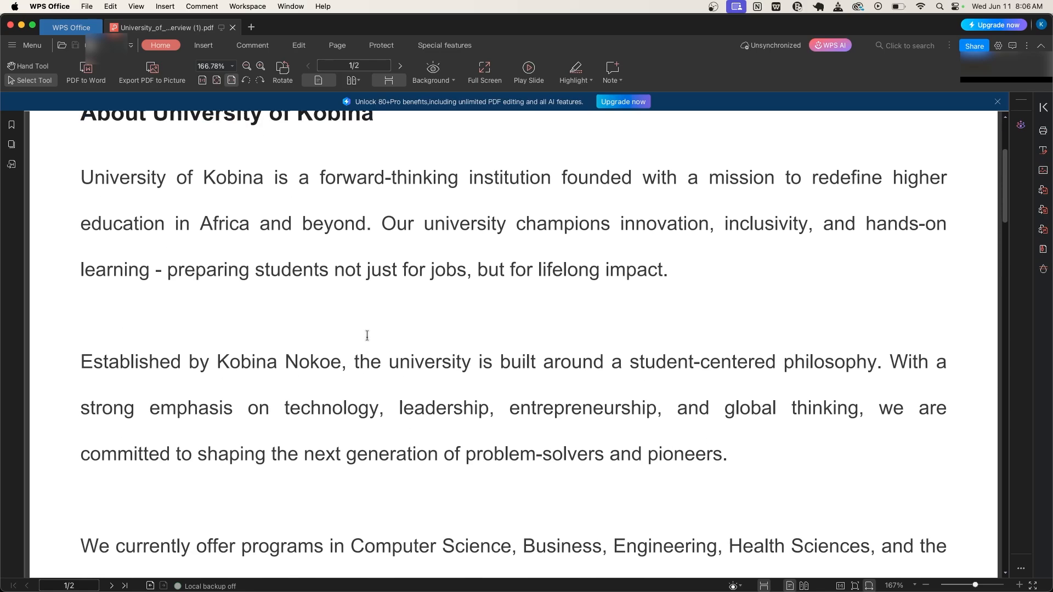
pyautogui.scroll(1, 384, 345)
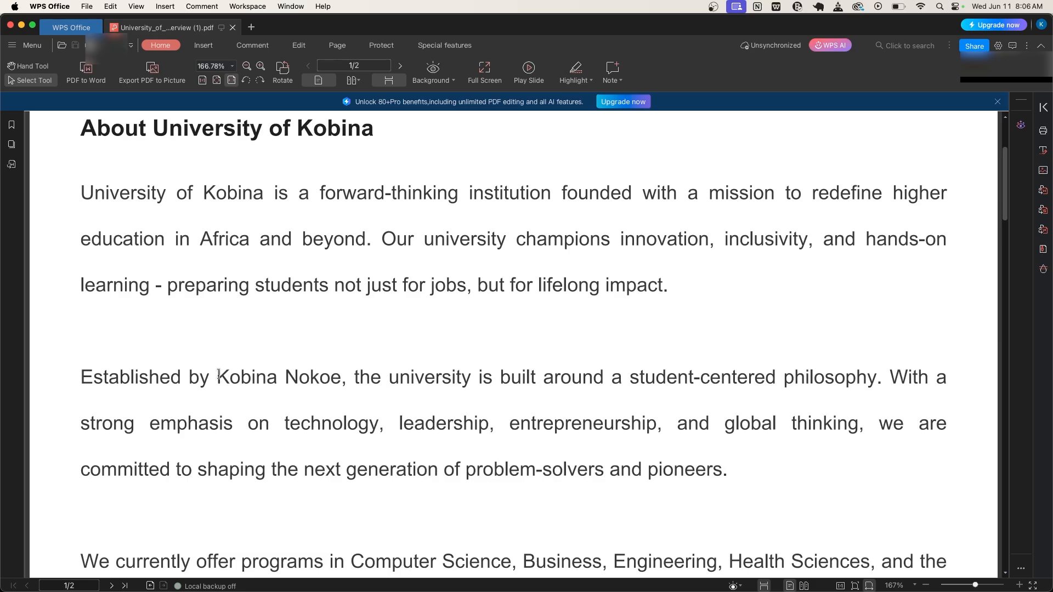
pyautogui.moveTo(217, 377); pyautogui.dragTo(343, 378)
pyautogui.click(517, 371)
pyautogui.scroll(2, 517, 371)
pyautogui.moveTo(82, 222); pyautogui.dragTo(701, 384)
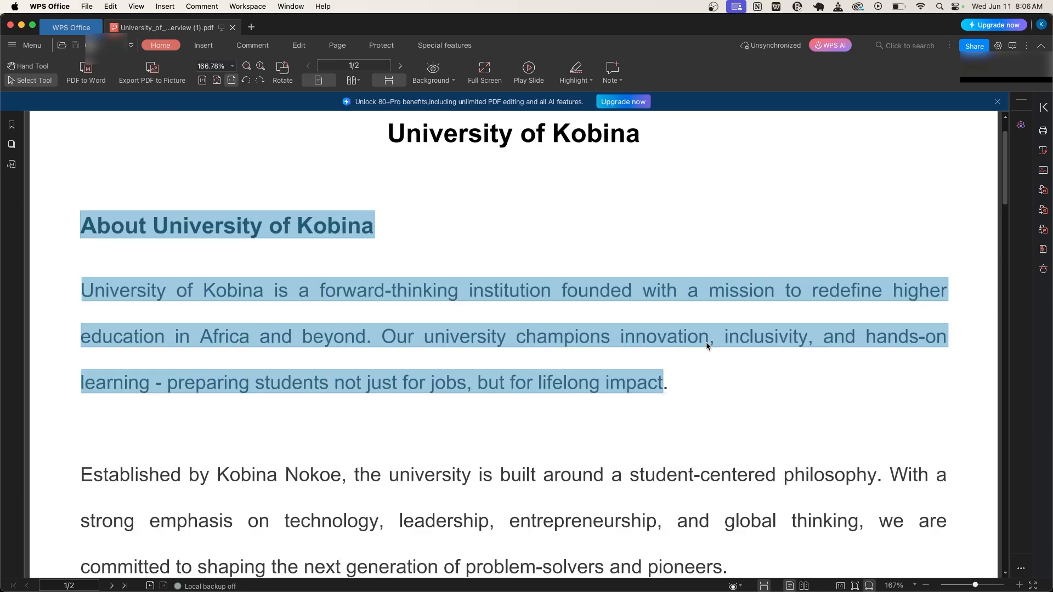
pyautogui.click(714, 397)
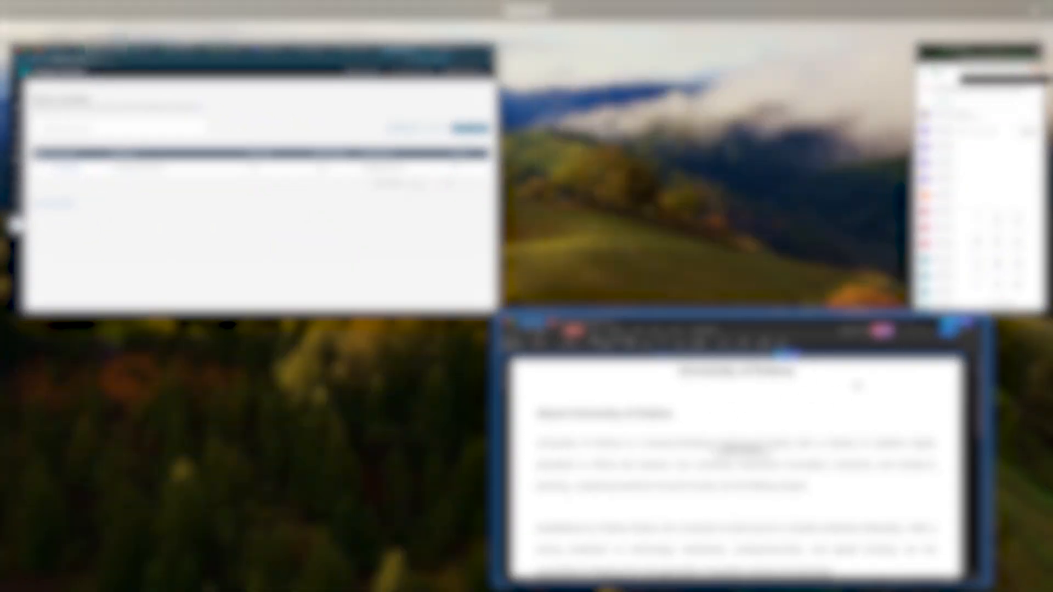
# Switch to the browser window with the University of Kobina web page, enlarge it and look through its welcome and Academic Excellence sections
pyautogui.click(437, 264)
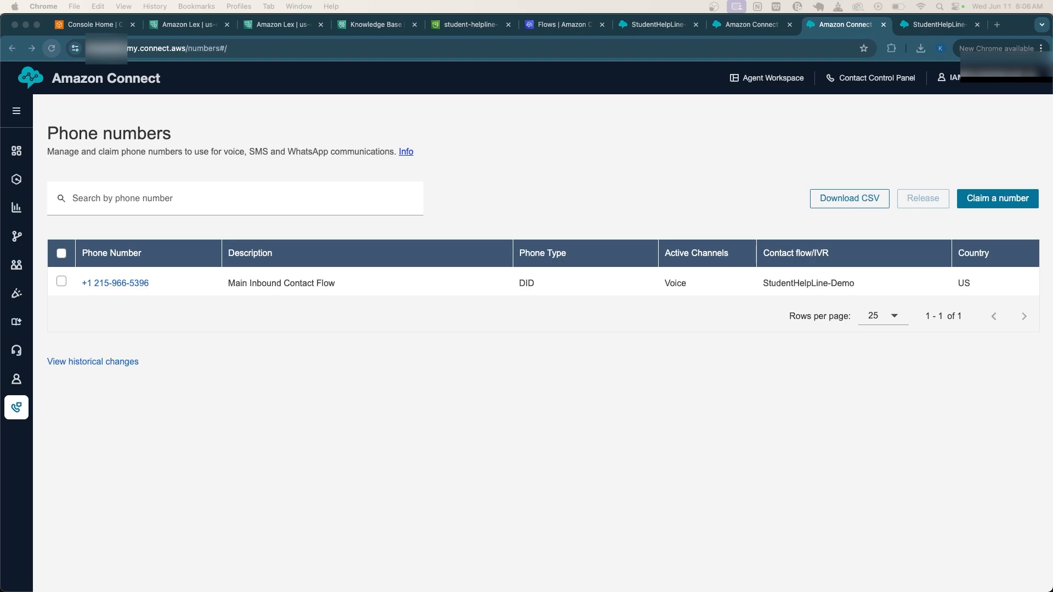
pyautogui.moveTo(122, 165); pyautogui.dragTo(640, 80)
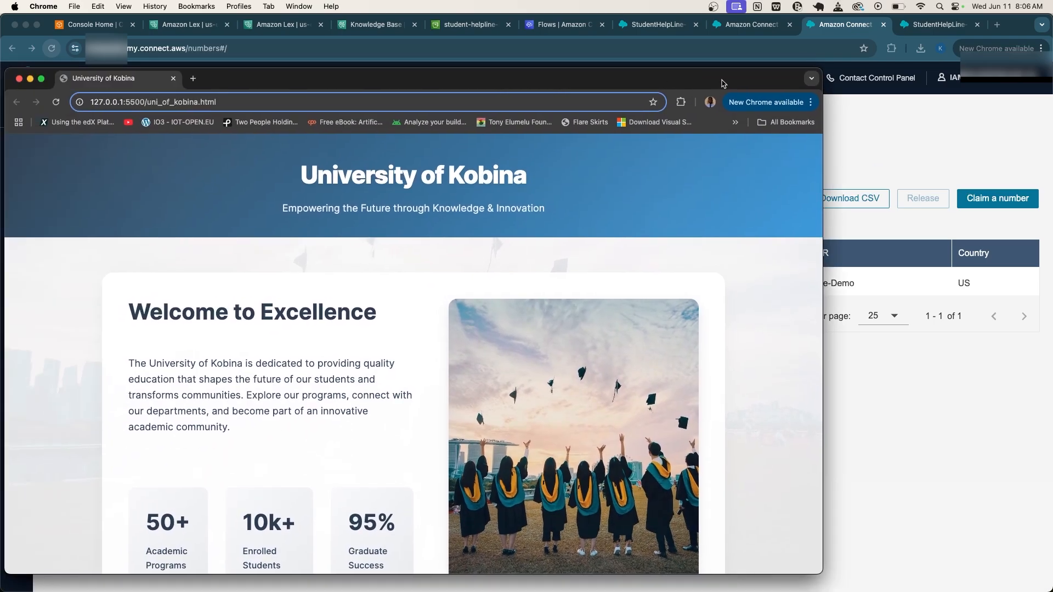
pyautogui.doubleClick(723, 83)
pyautogui.scroll(-4, 636, 319)
pyautogui.scroll(-5, 636, 319)
pyautogui.scroll(10, 635, 319)
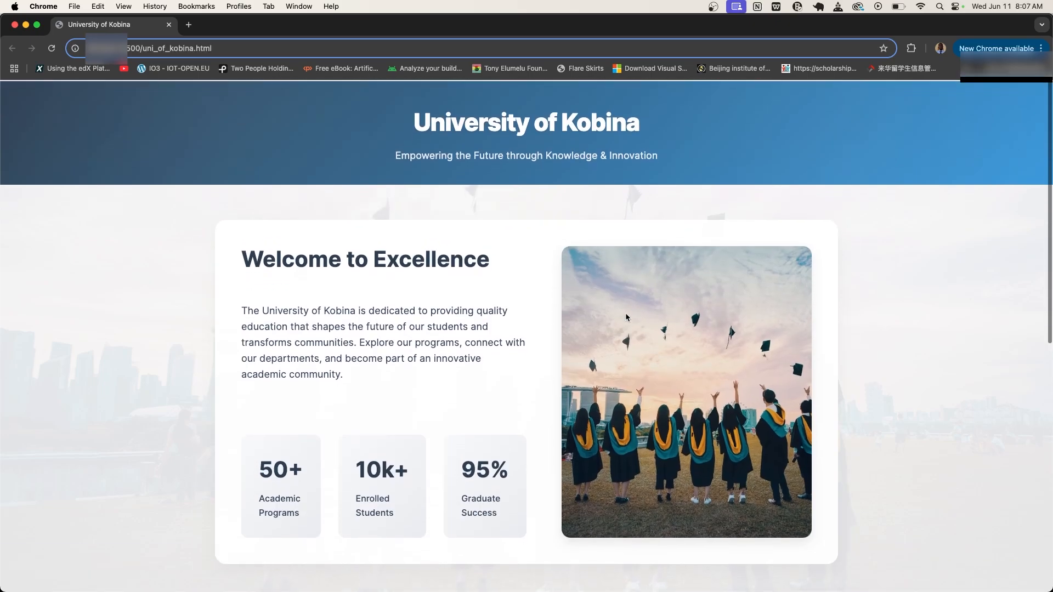
pyautogui.scroll(-3, 512, 188)
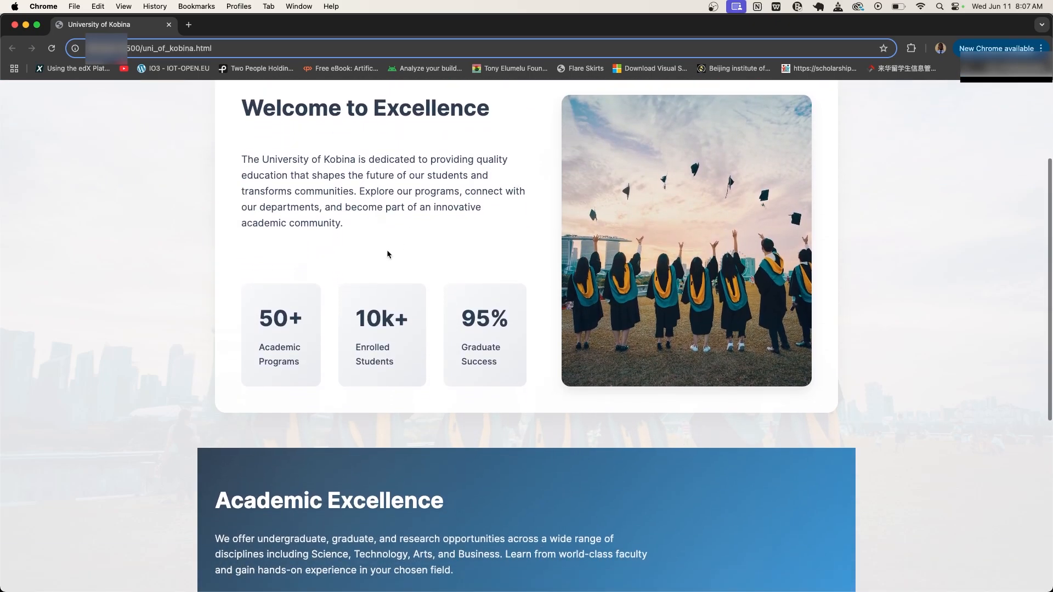
pyautogui.scroll(3, 387, 254)
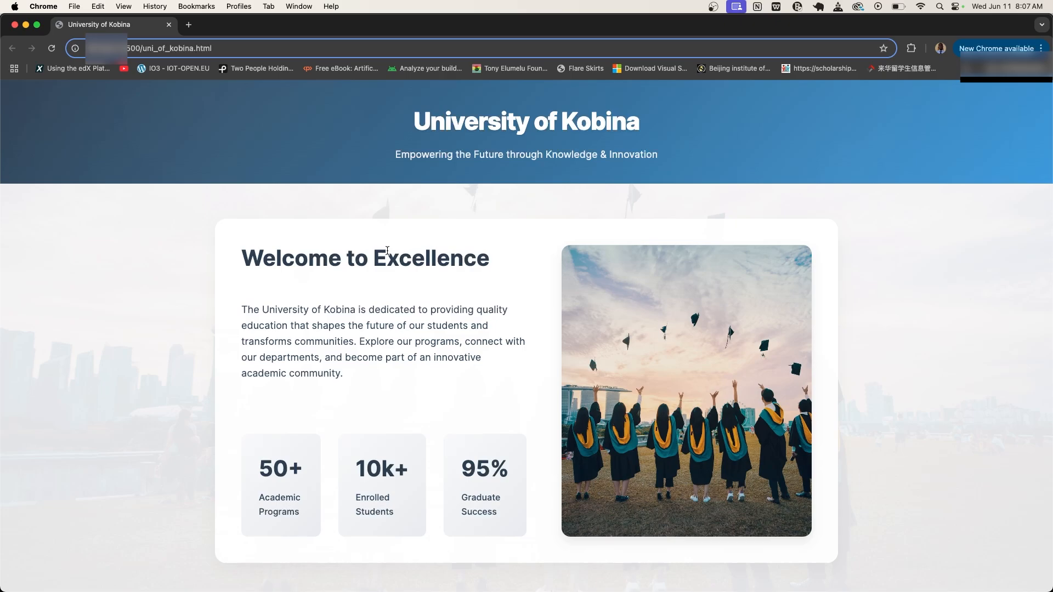
pyautogui.scroll(-8, 394, 319)
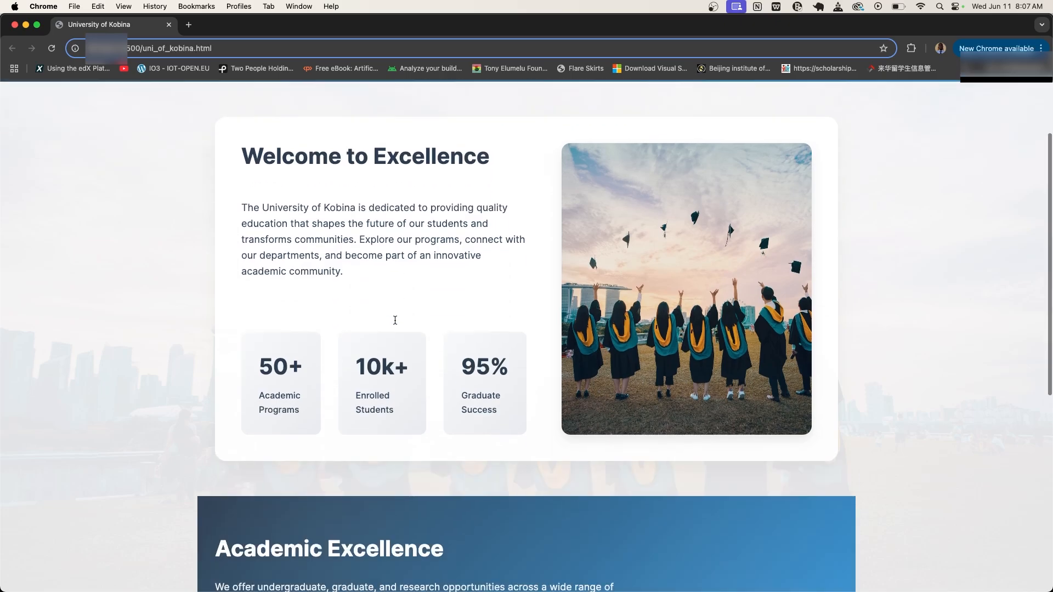
pyautogui.scroll(8, 393, 319)
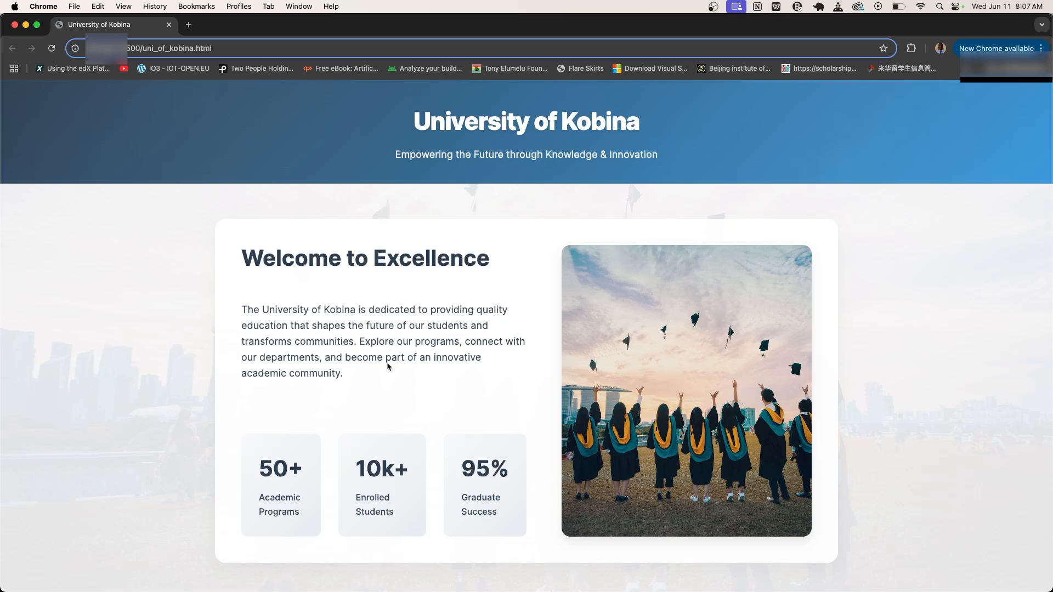
pyautogui.scroll(-5, 455, 343)
pyautogui.scroll(5, 458, 341)
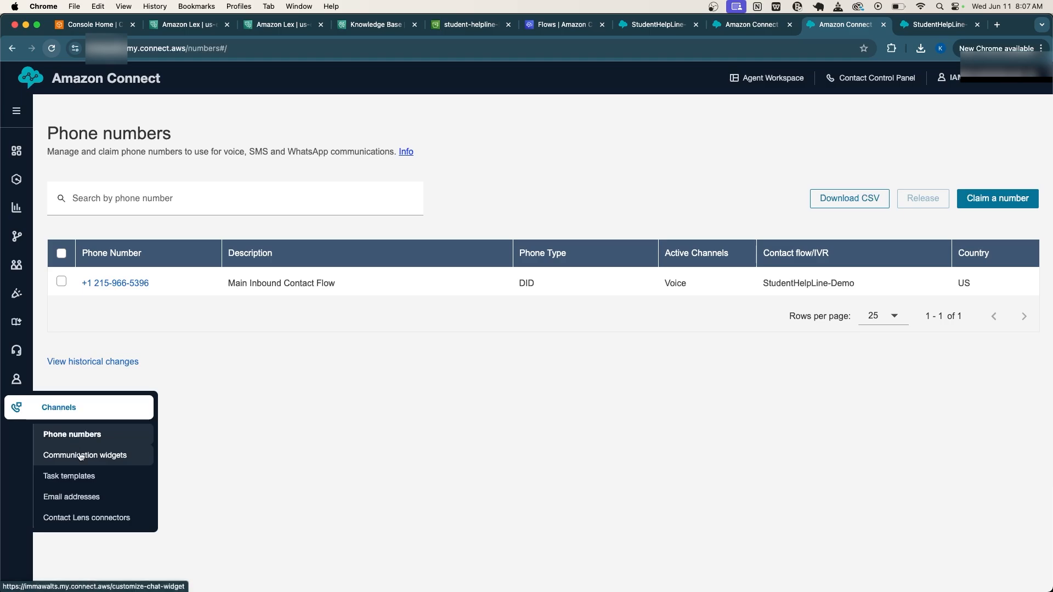
# Go to Amazon Connect's communication widgets and start creating a new widget
pyautogui.click(99, 454)
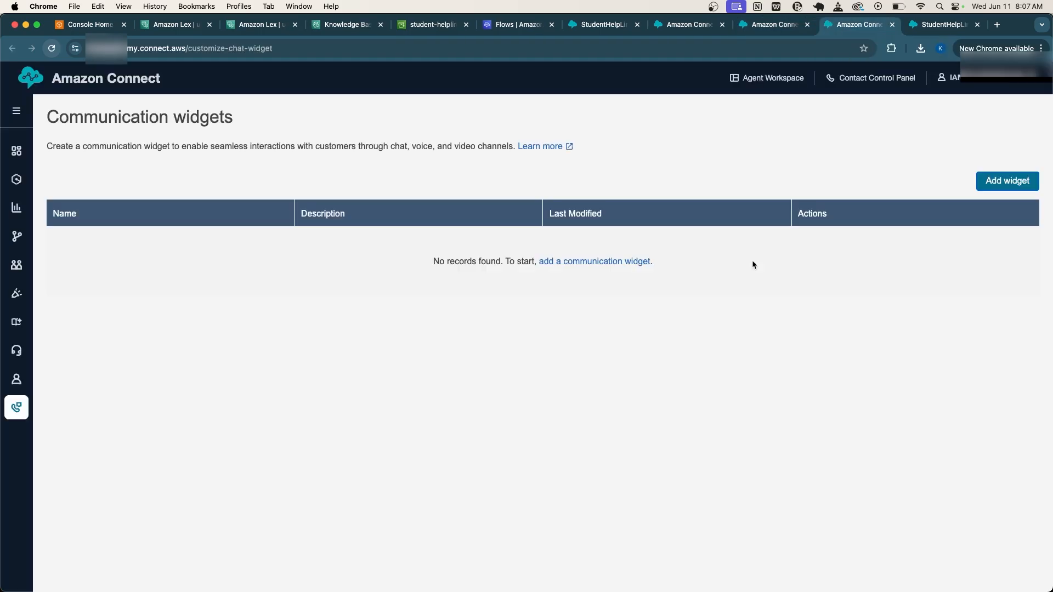
pyautogui.click(658, 261)
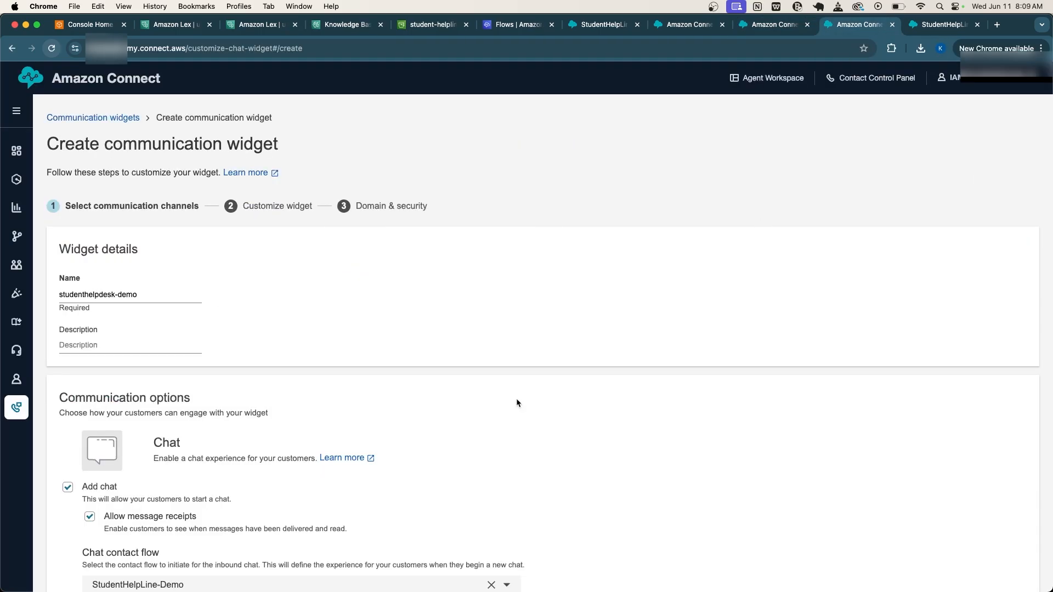
# Check the studenthelpdesk-demo widget's chat and web calling options with the StudentHelpLine-Demo contact flow, and save them to continue to widget customization
pyautogui.scroll(-5, 516, 402)
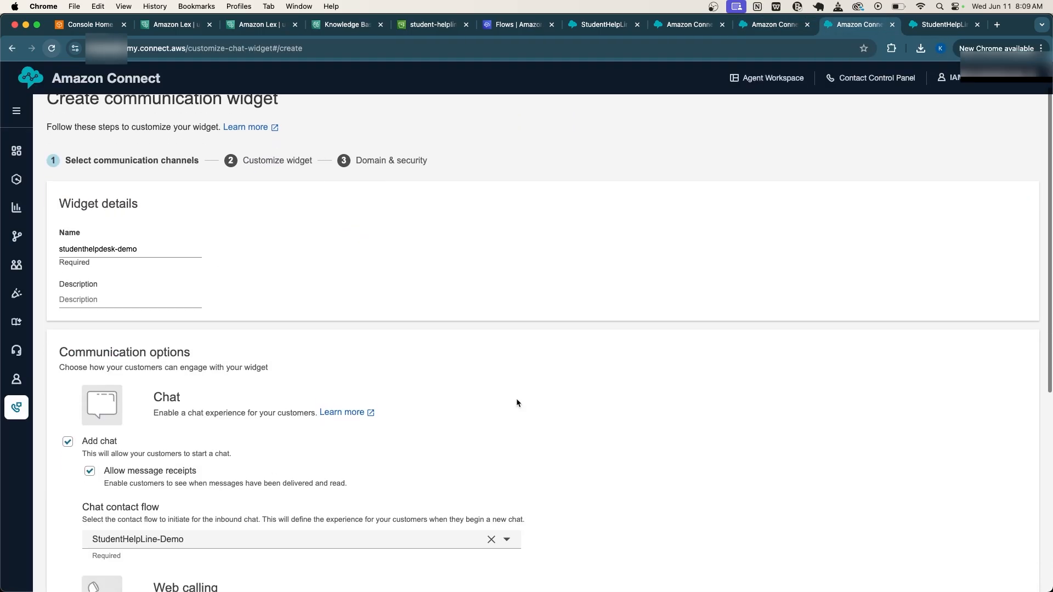
pyautogui.scroll(5, 418, 373)
pyautogui.scroll(-1, 274, 364)
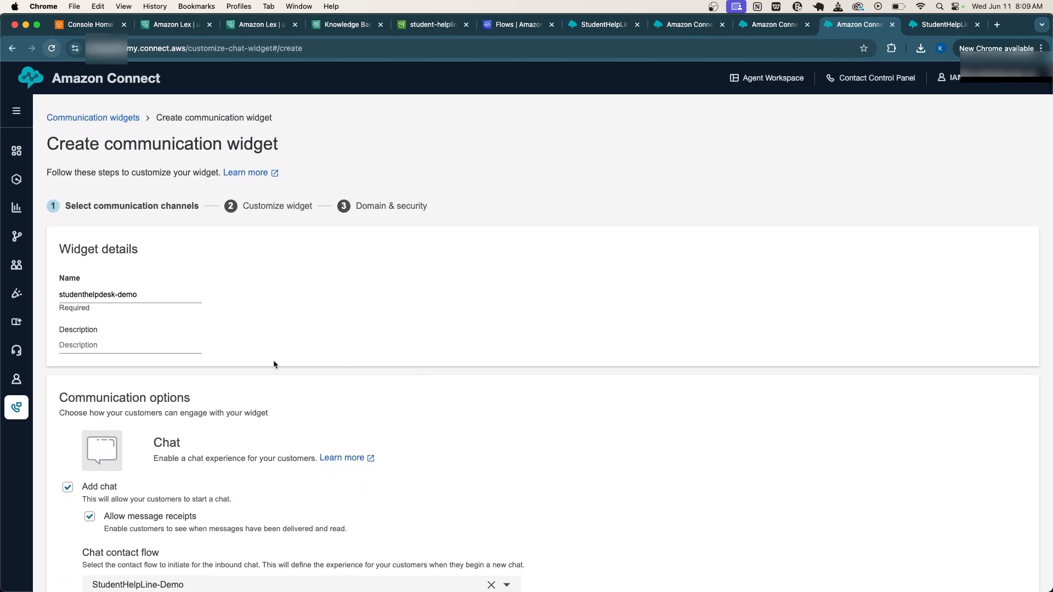
pyautogui.scroll(-5, 266, 339)
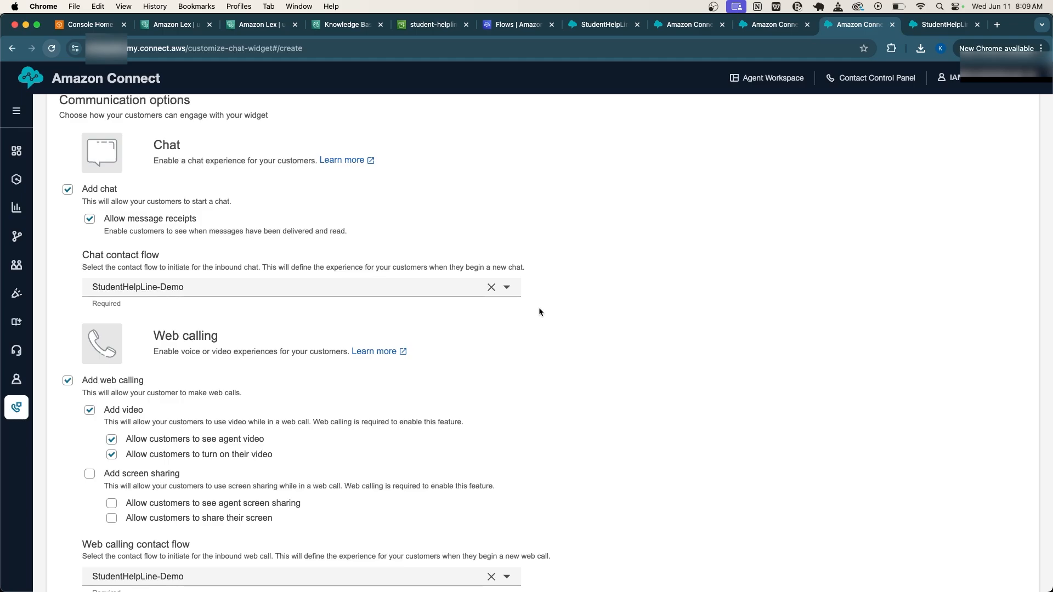
pyautogui.scroll(-3, 538, 312)
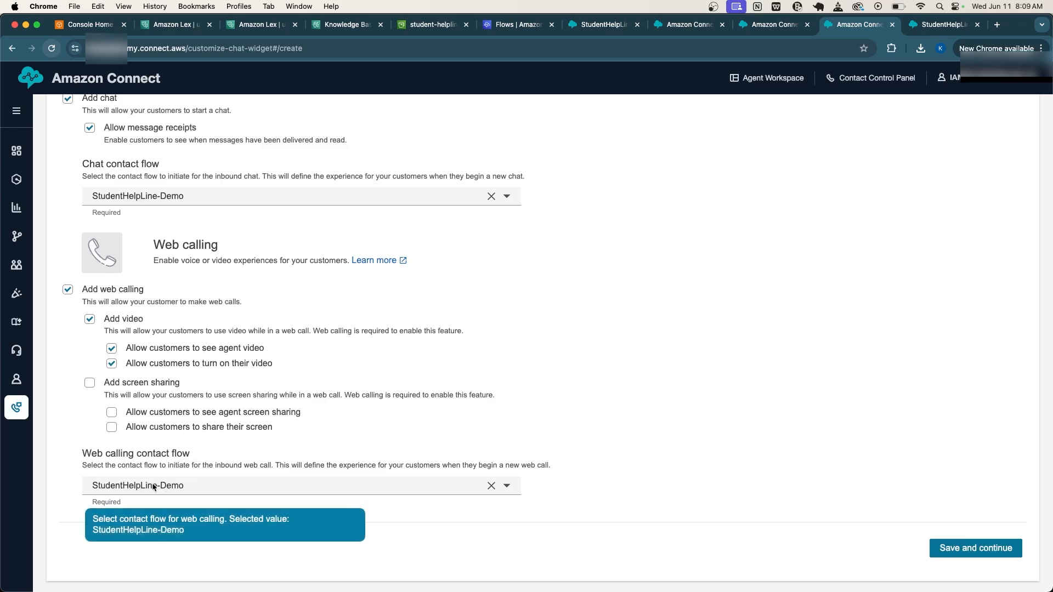
pyautogui.click(960, 546)
# Examine the widget customization options: access button styles, widget header, chat view names and chat bubble colors, together with their previews
pyautogui.scroll(-10, 710, 456)
pyautogui.scroll(10, 710, 461)
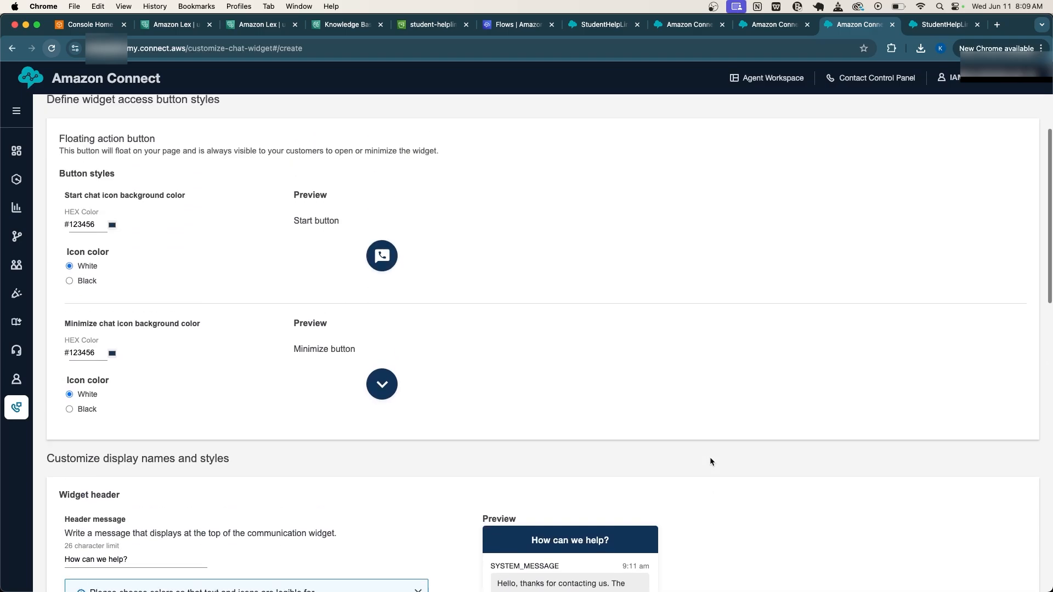
pyautogui.scroll(-6, 710, 461)
pyautogui.scroll(-8, 711, 461)
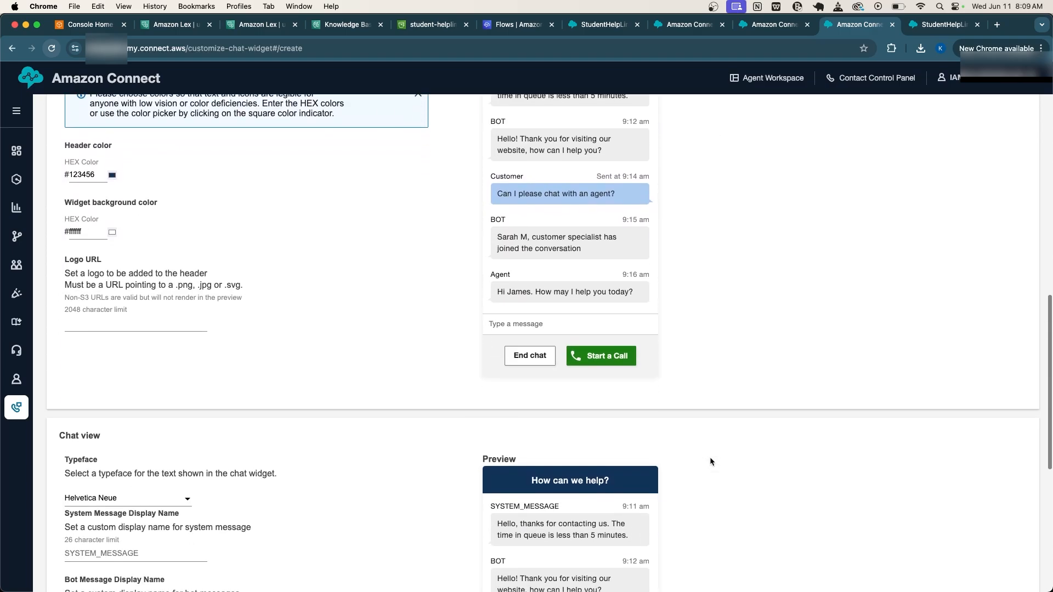
pyautogui.scroll(6, 710, 462)
pyautogui.scroll(15, 710, 461)
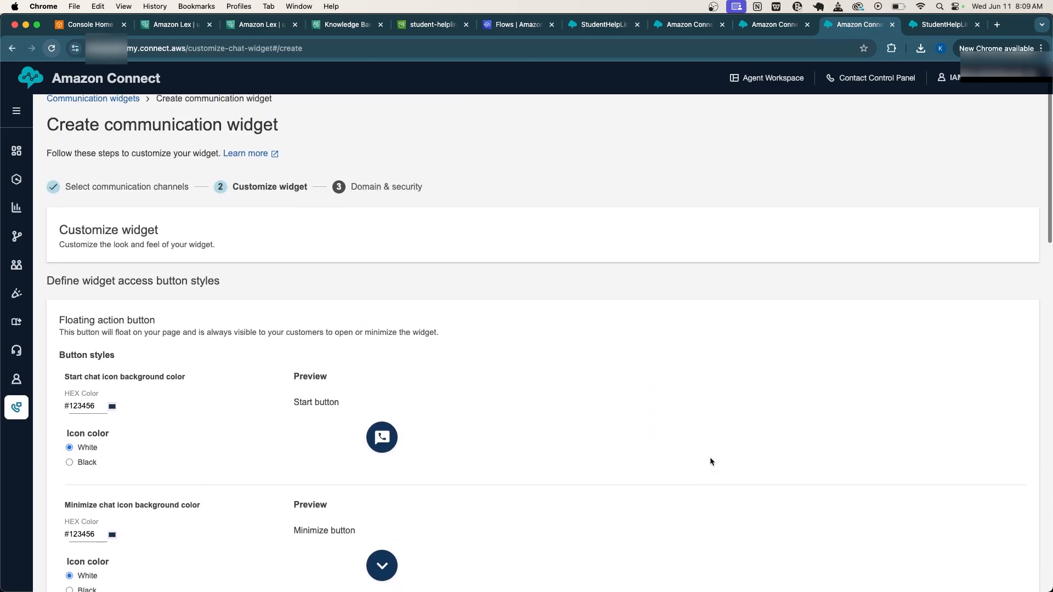
pyautogui.scroll(-8, 711, 462)
pyautogui.scroll(-6, 710, 462)
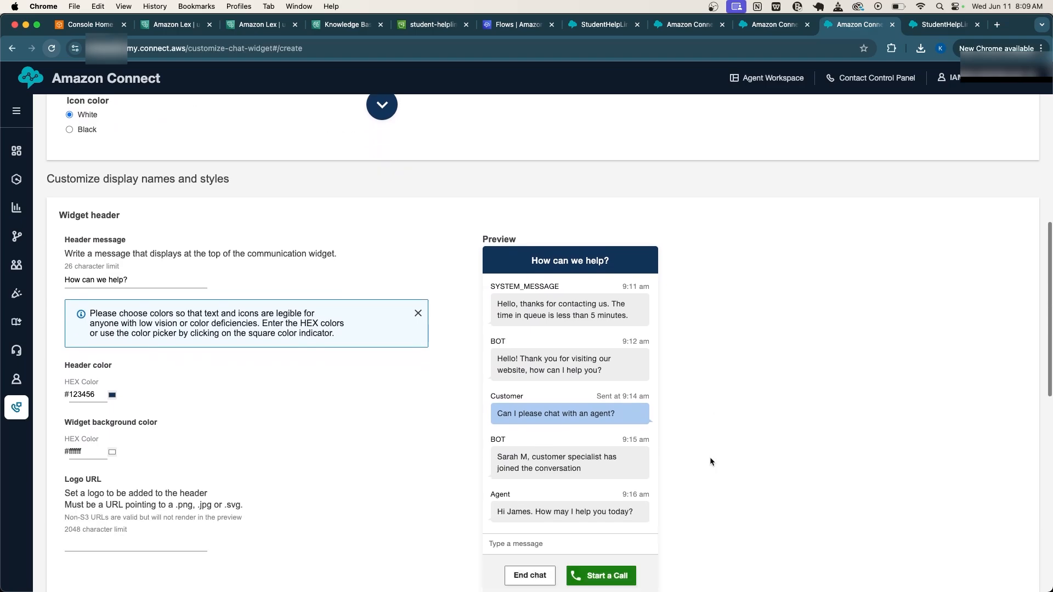
pyautogui.scroll(-3, 710, 462)
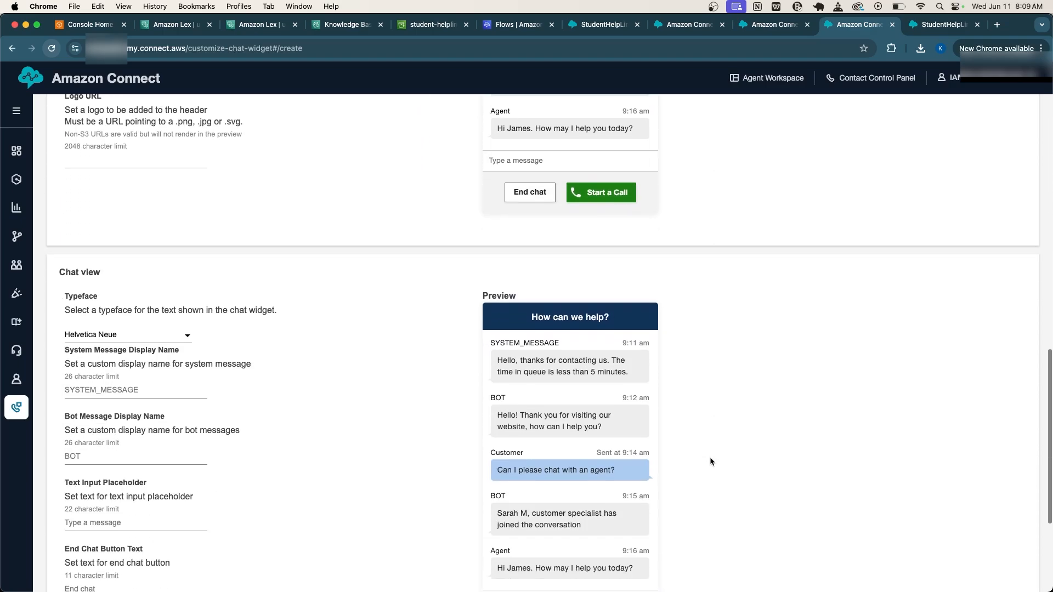
pyautogui.scroll(-2, 297, 391)
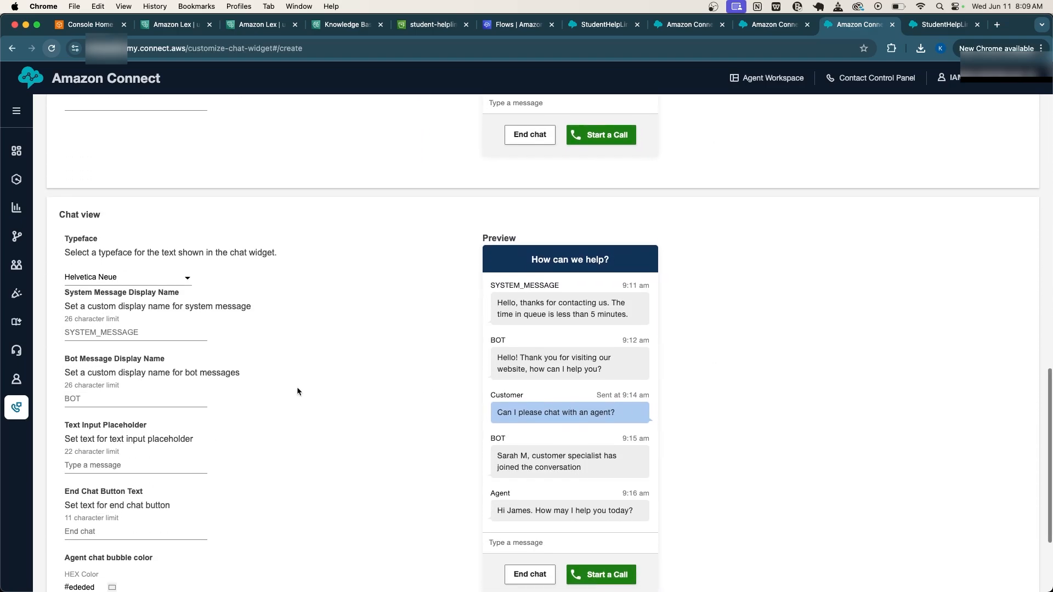
pyautogui.scroll(-2, 248, 395)
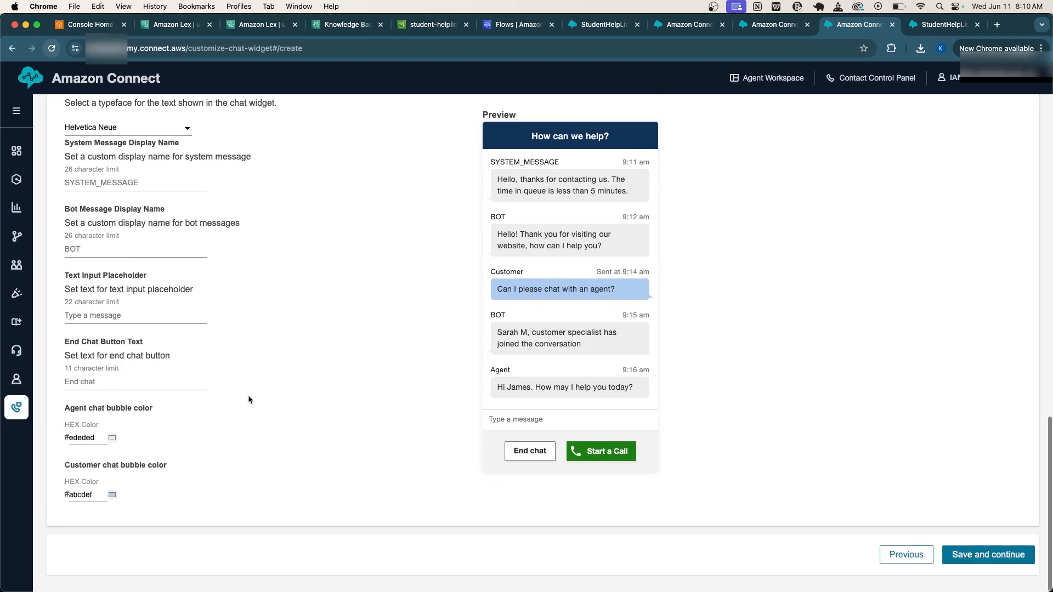
# Set the widget's header message to "University Of Kobina"
pyautogui.scroll(5, 248, 399)
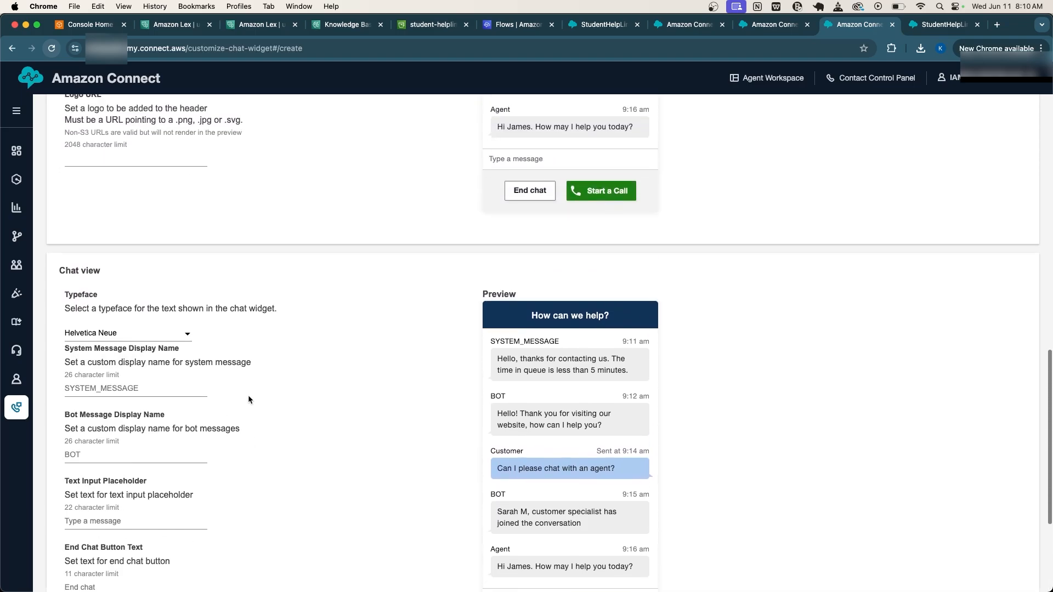
pyautogui.scroll(4, 377, 419)
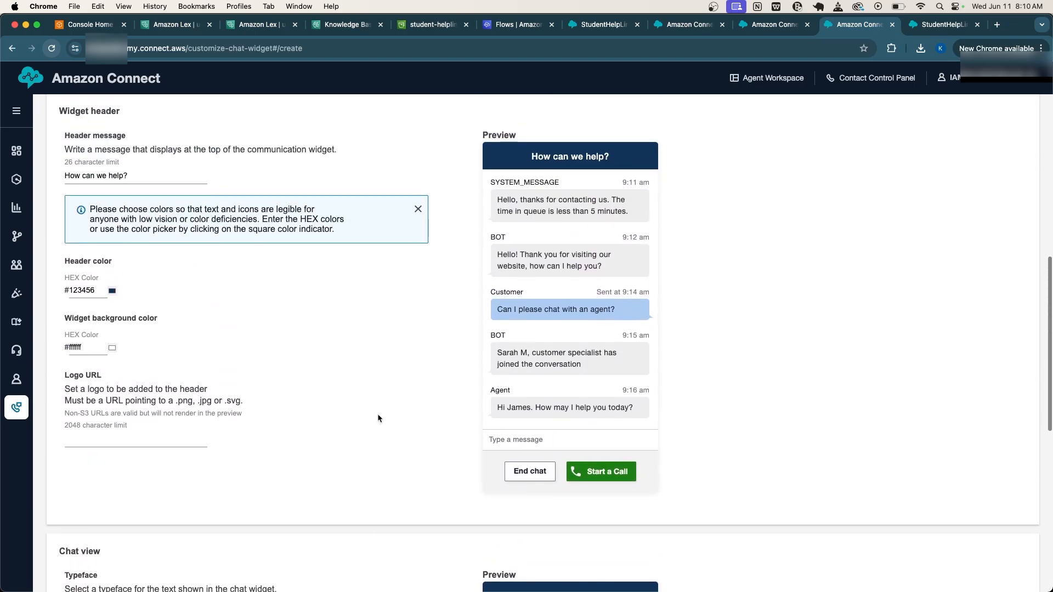
pyautogui.tripleClick(83, 211)
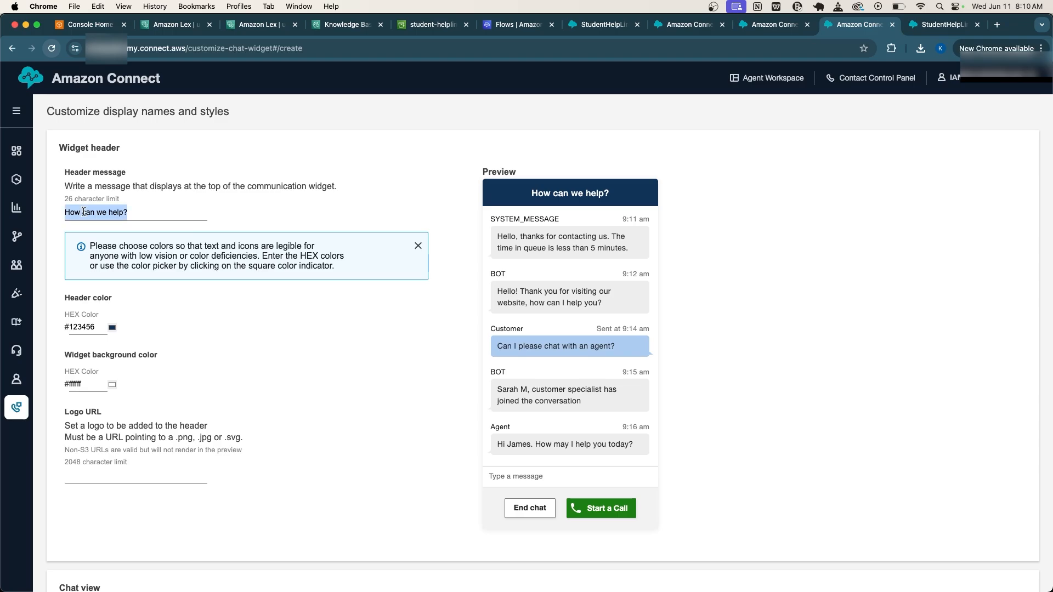
pyautogui.write('Uni')
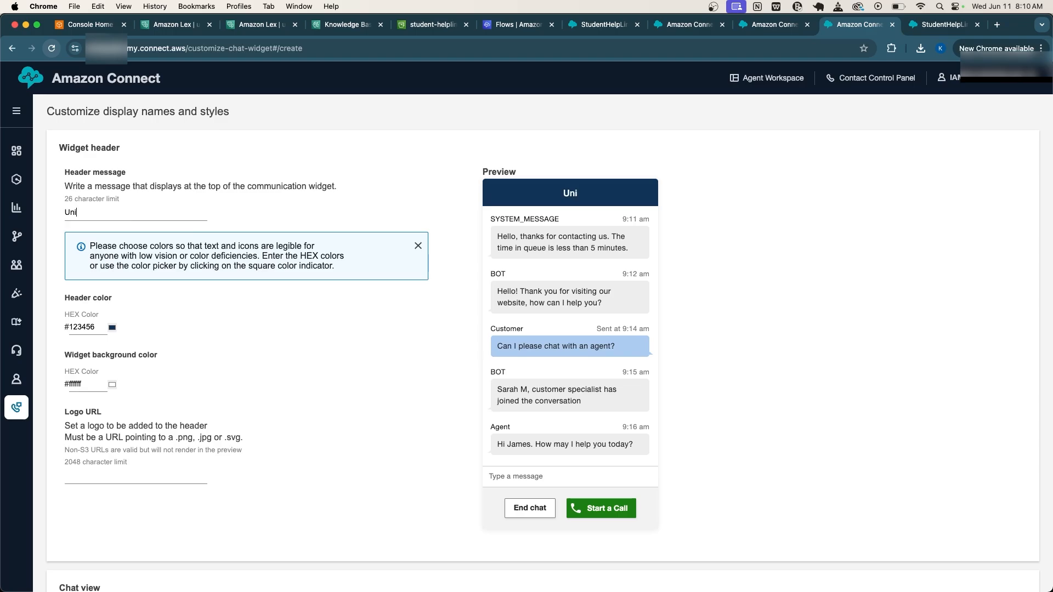
pyautogui.write('versity Of Kobina')
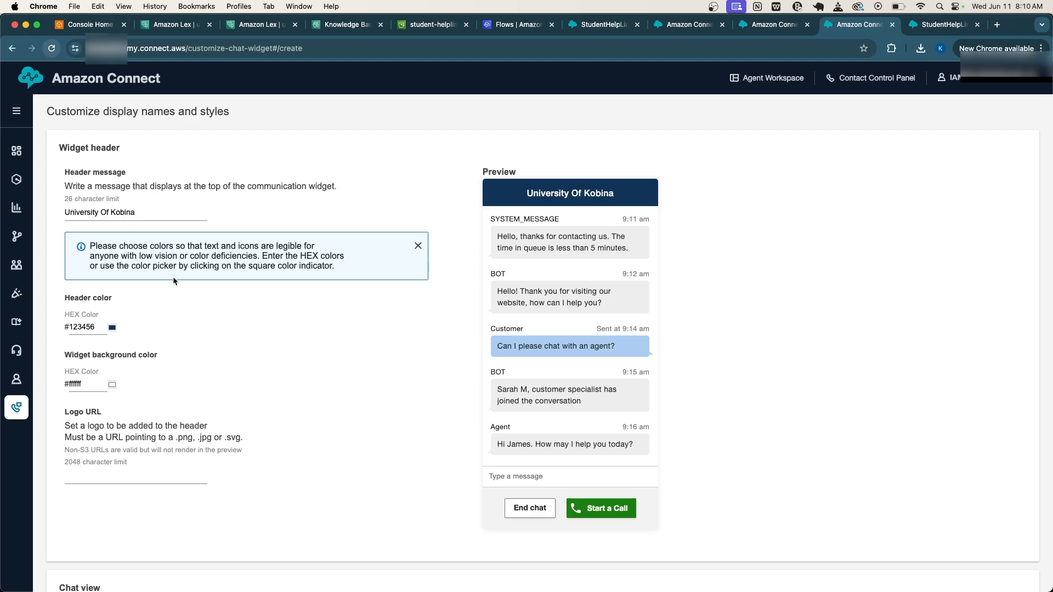
# Change the widget's header color to teal #46adb4 and save the customization to continue to Domain & security
pyautogui.scroll(-10, 173, 275)
pyautogui.scroll(8, 172, 285)
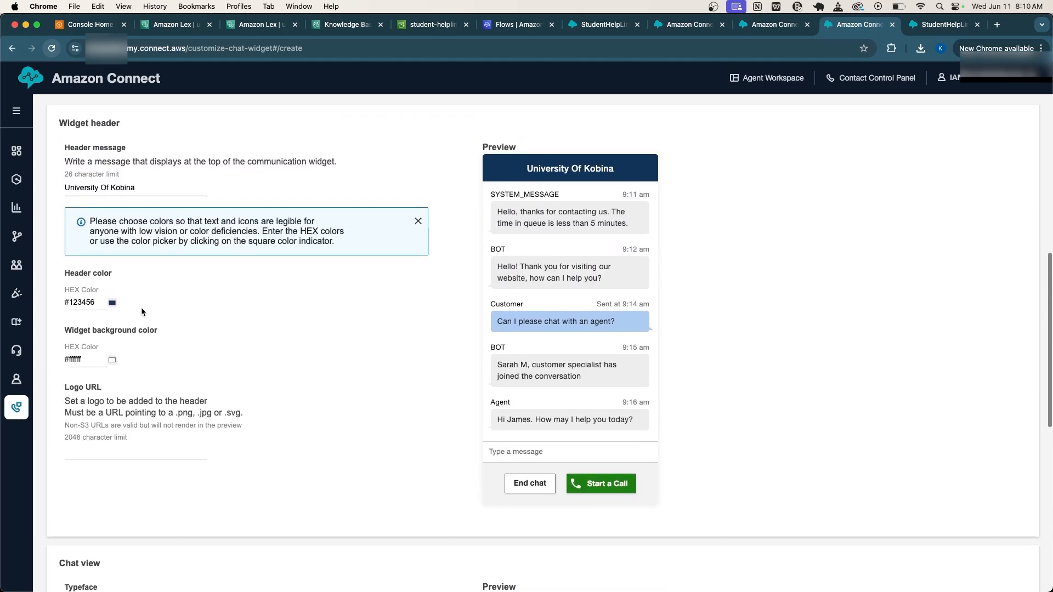
pyautogui.click(112, 305)
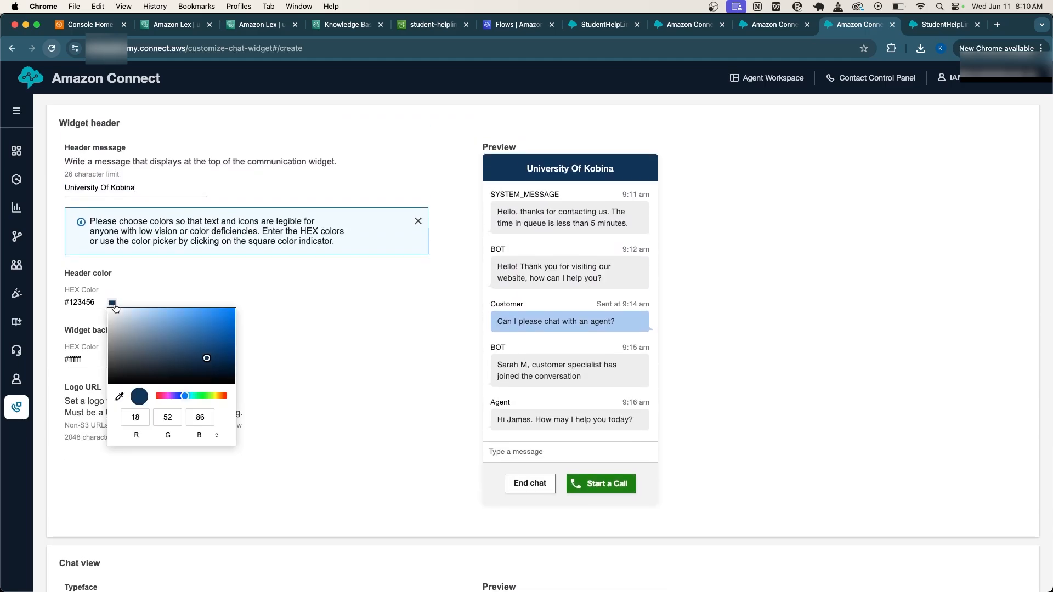
pyautogui.click(197, 345)
pyautogui.moveTo(198, 345); pyautogui.dragTo(185, 331)
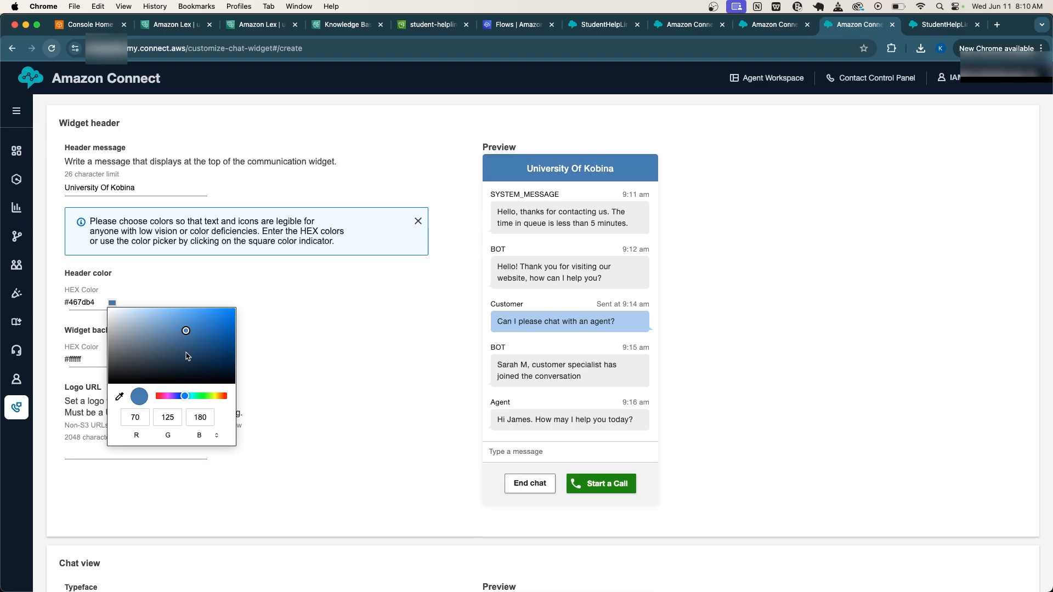
pyautogui.click(182, 396)
pyautogui.moveTo(183, 396); pyautogui.dragTo(190, 397)
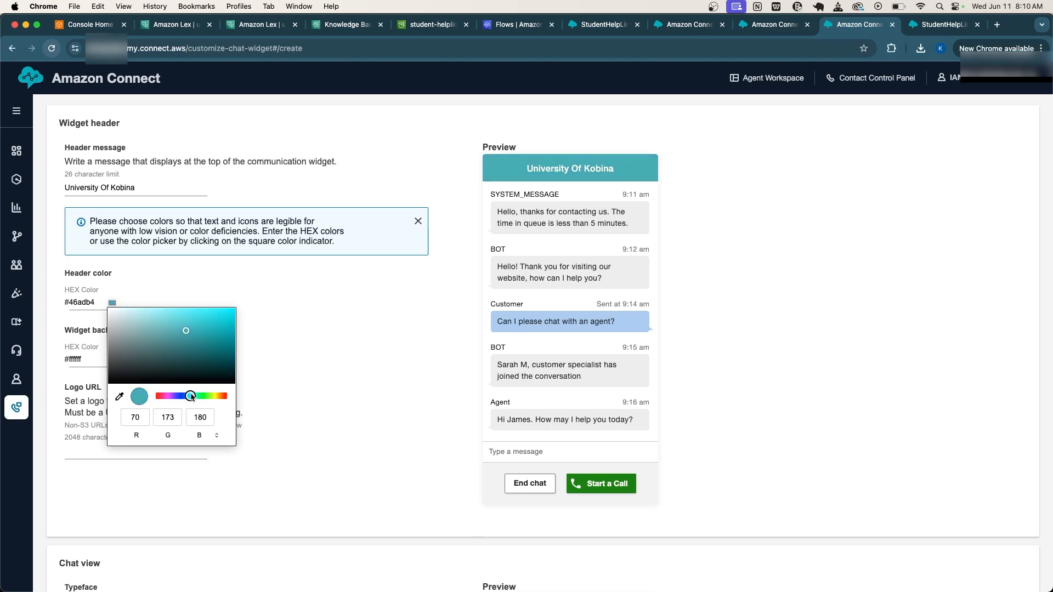
pyautogui.click(332, 377)
pyautogui.scroll(-10, 332, 377)
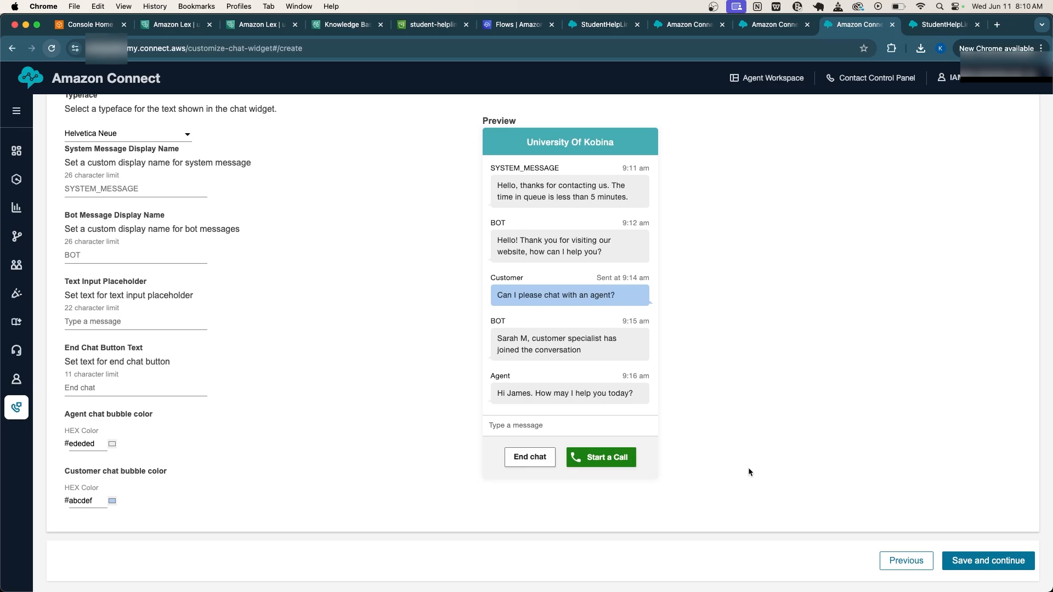
pyautogui.click(997, 562)
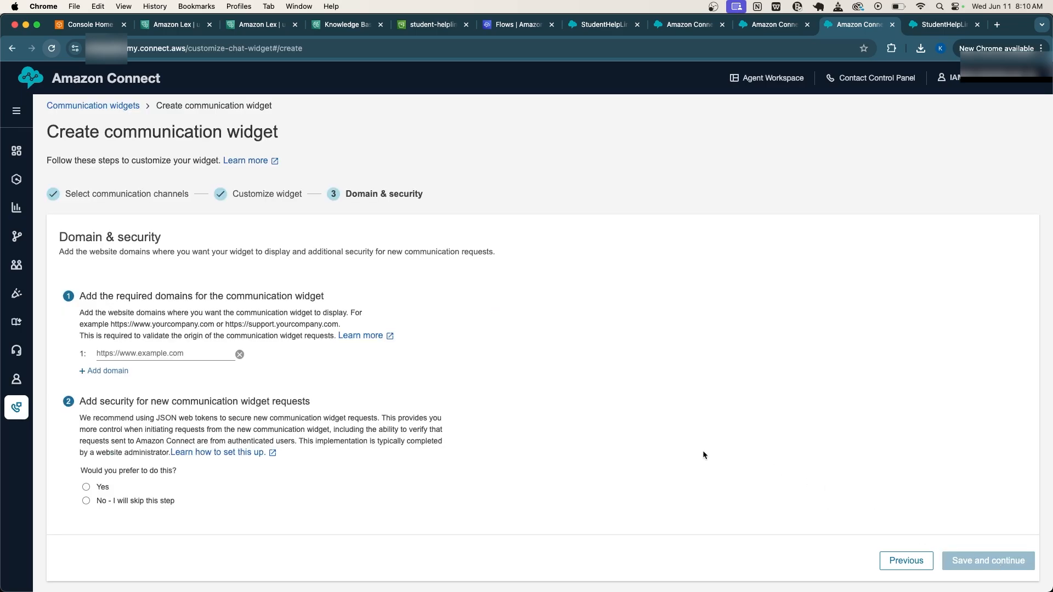
pyautogui.click(150, 353)
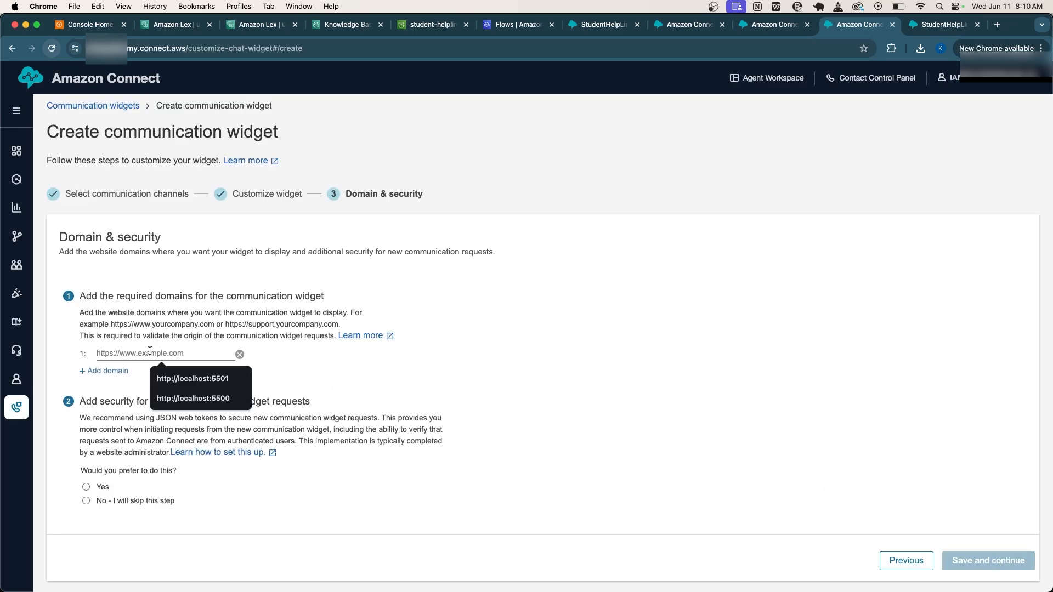
pyautogui.click(355, 353)
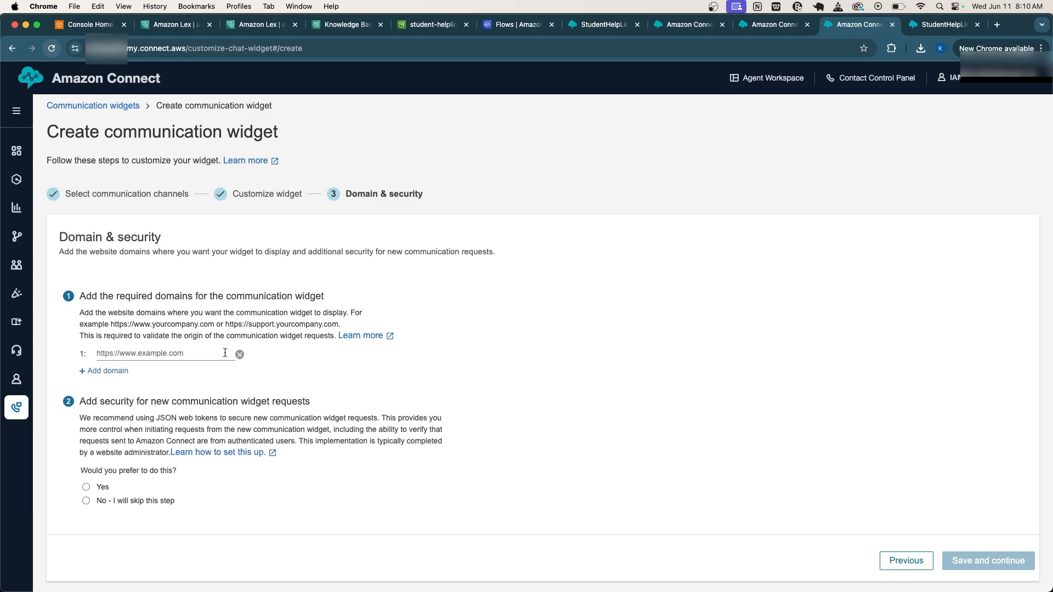
pyautogui.click(173, 353)
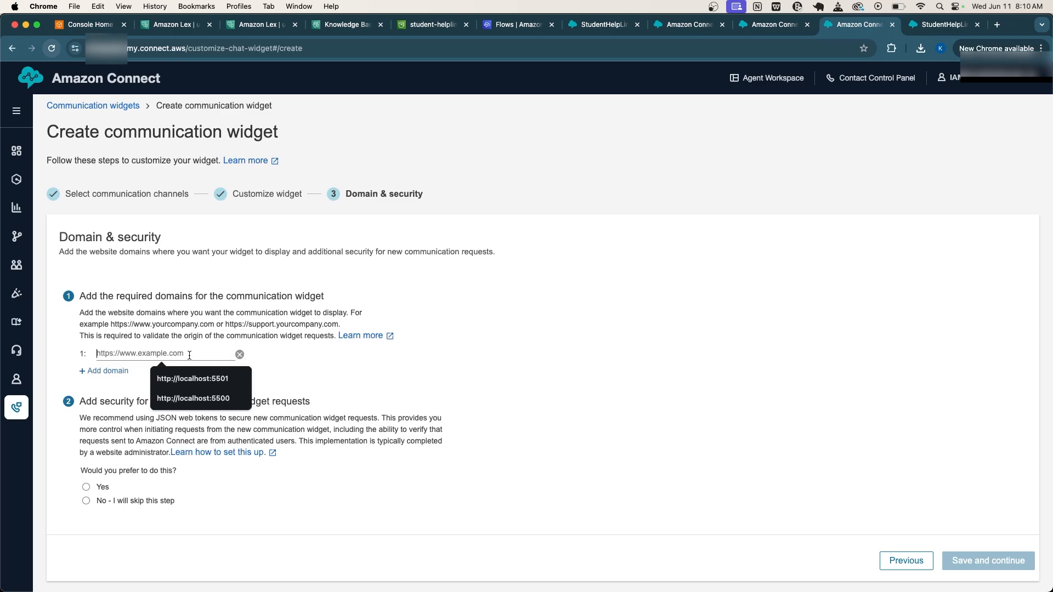
pyautogui.click(308, 366)
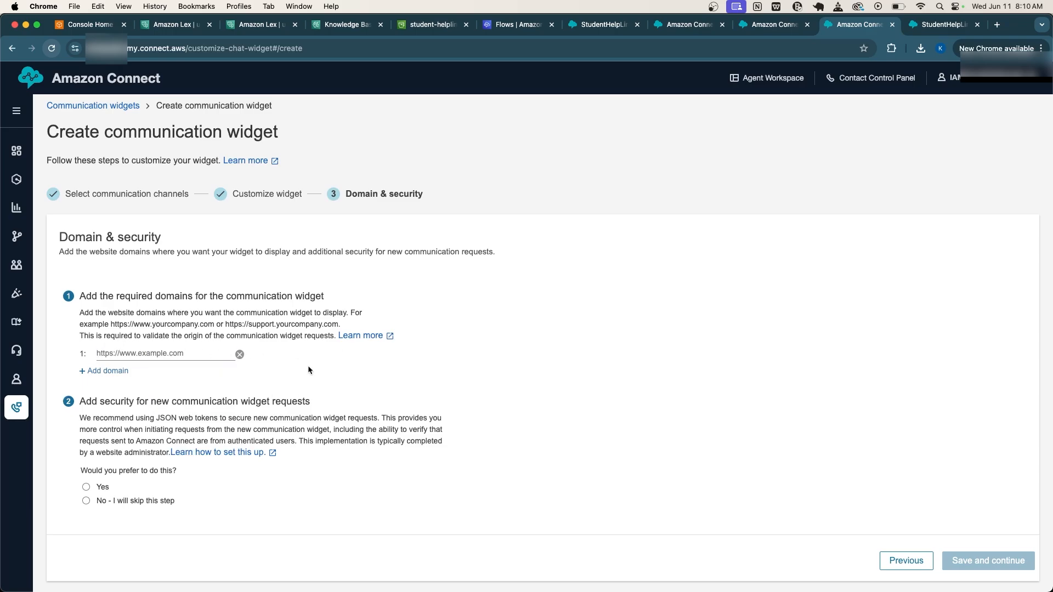
pyautogui.click(172, 354)
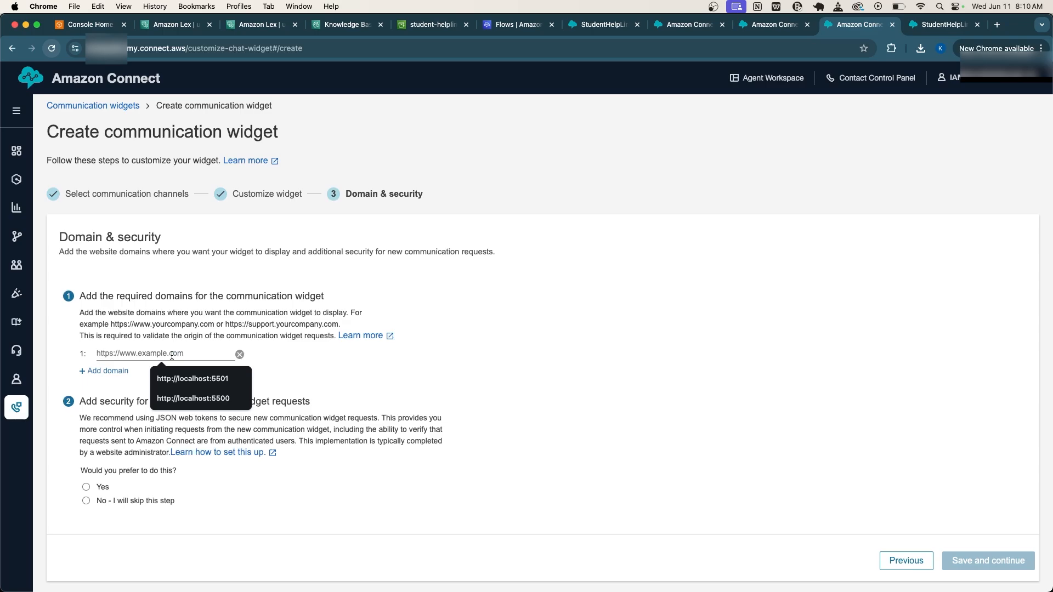
pyautogui.click(189, 399)
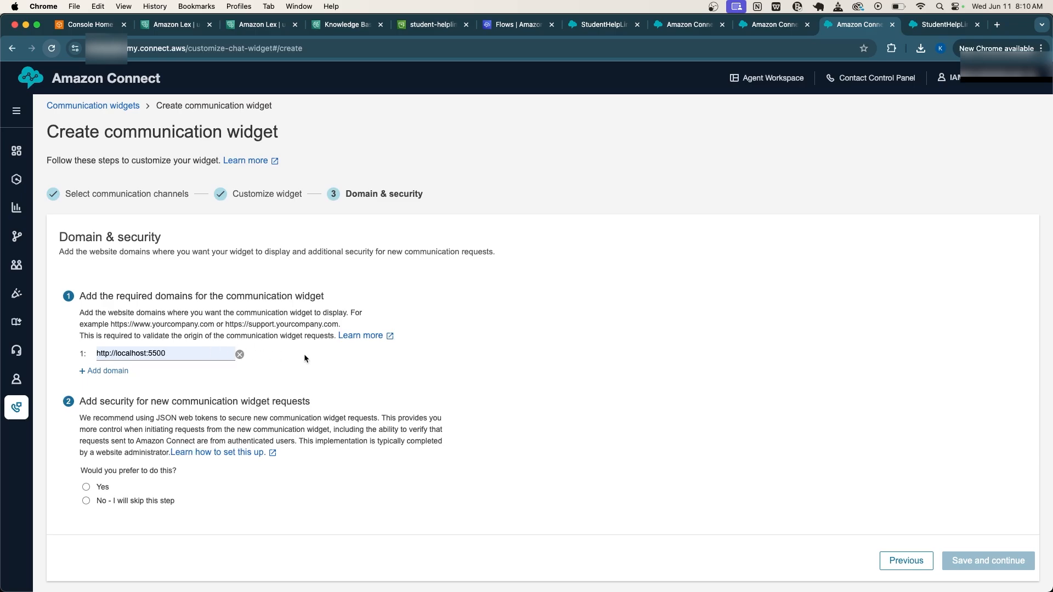
pyautogui.tripleClick(268, 324)
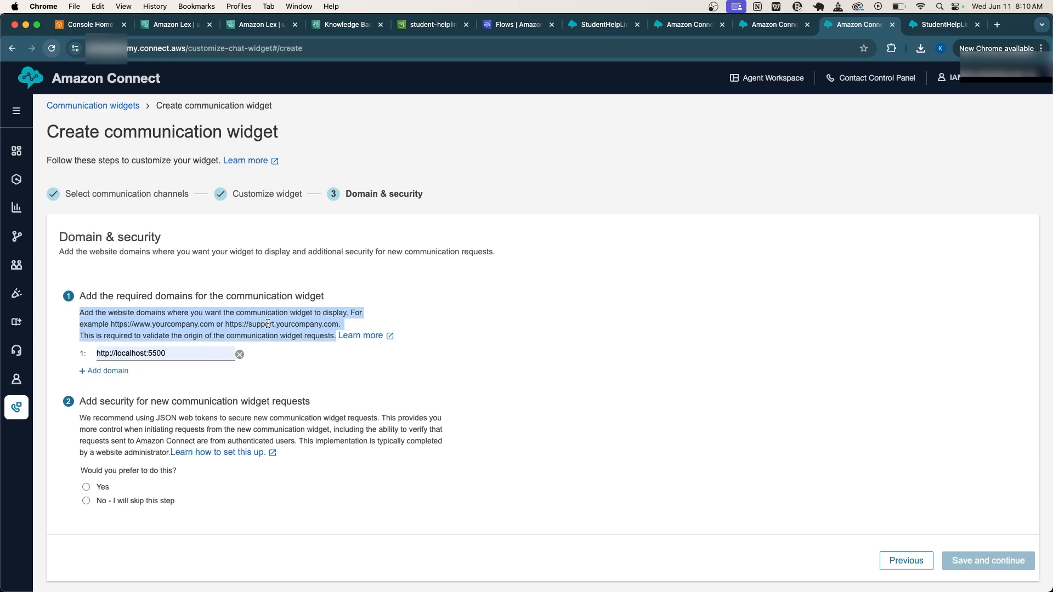
pyautogui.tripleClick(247, 315)
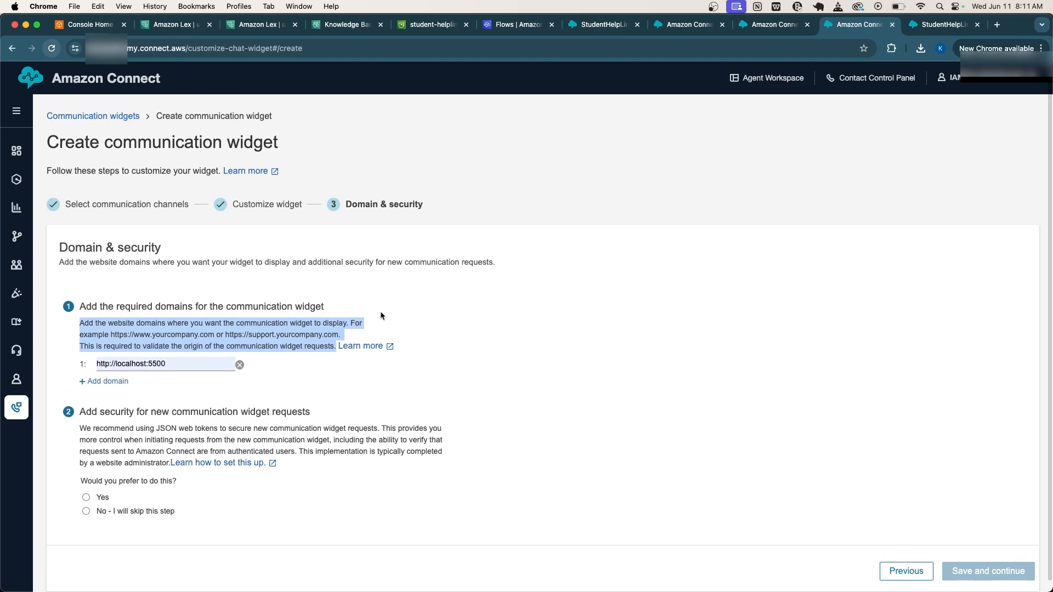
pyautogui.click(629, 370)
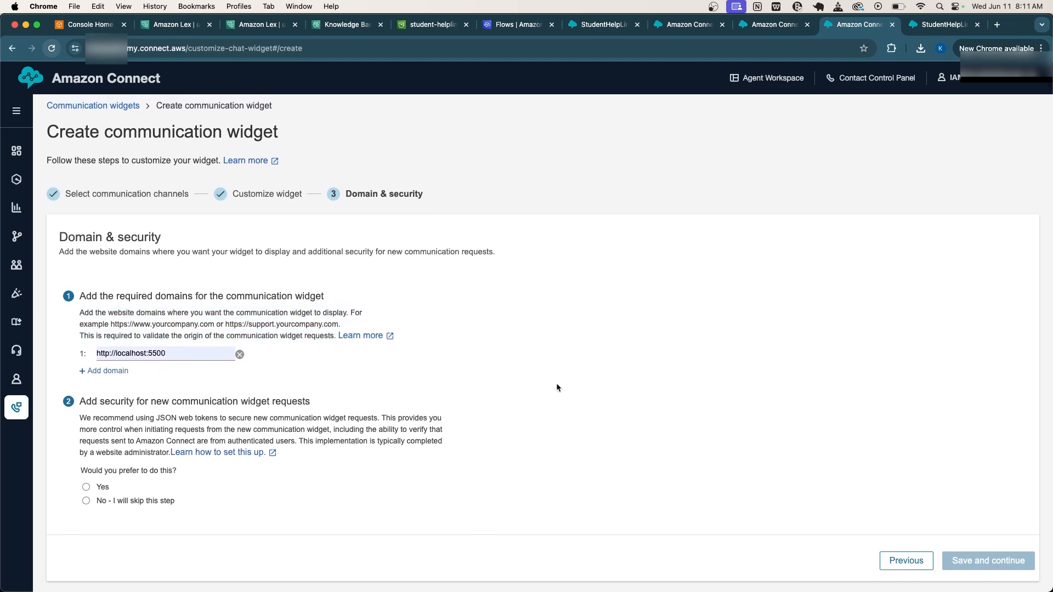
# Skip adding security for new widget requests and save the domain and security settings
pyautogui.click(112, 502)
pyautogui.scroll(-2, 600, 493)
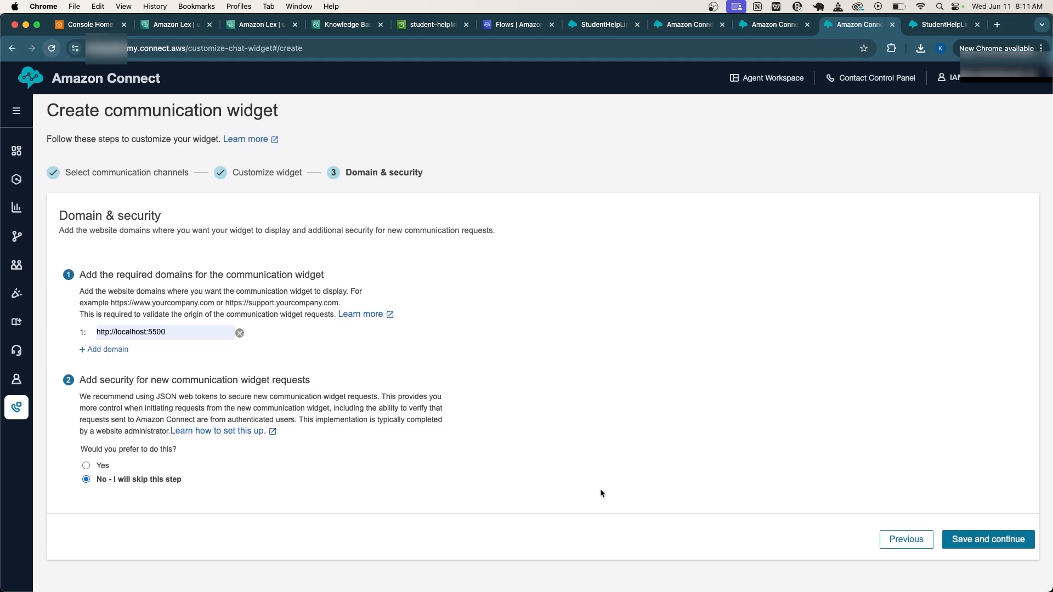
pyautogui.click(1006, 568)
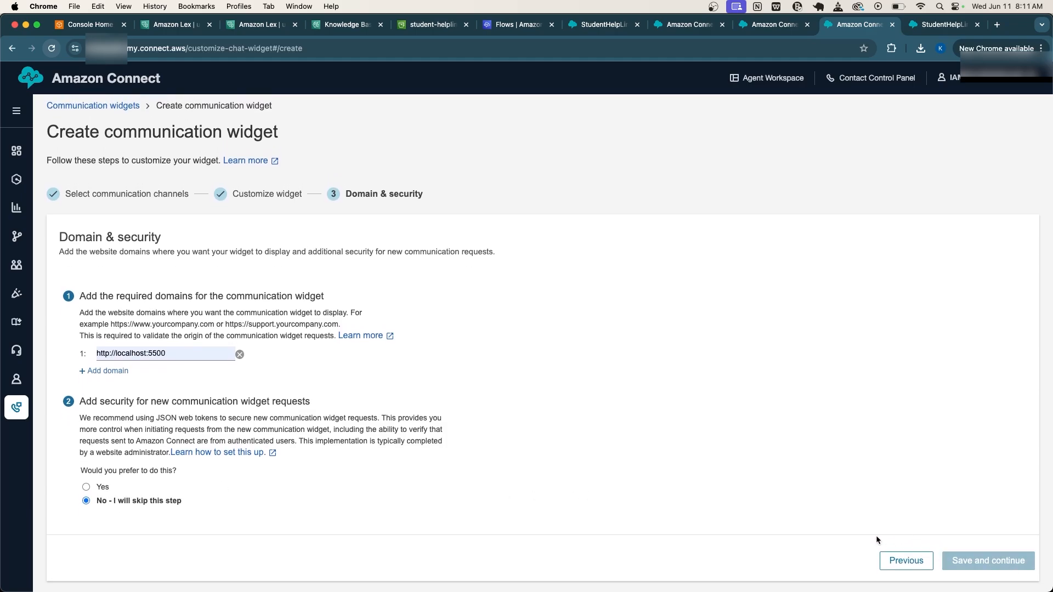
# Copy the generated widget script from the finished widget's details and look over its summary
pyautogui.scroll(-5, 650, 480)
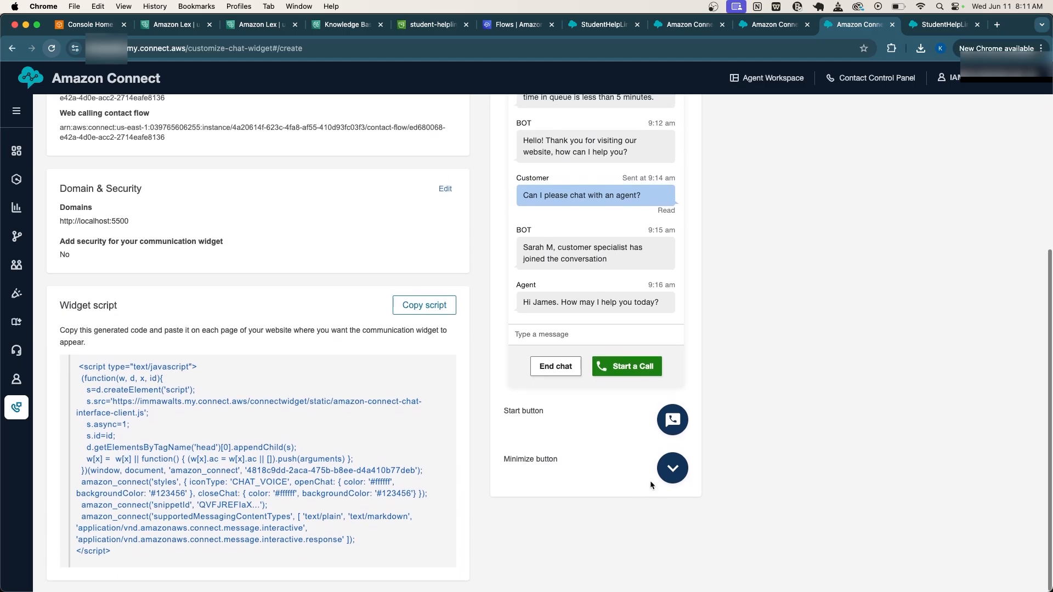
pyautogui.click(412, 309)
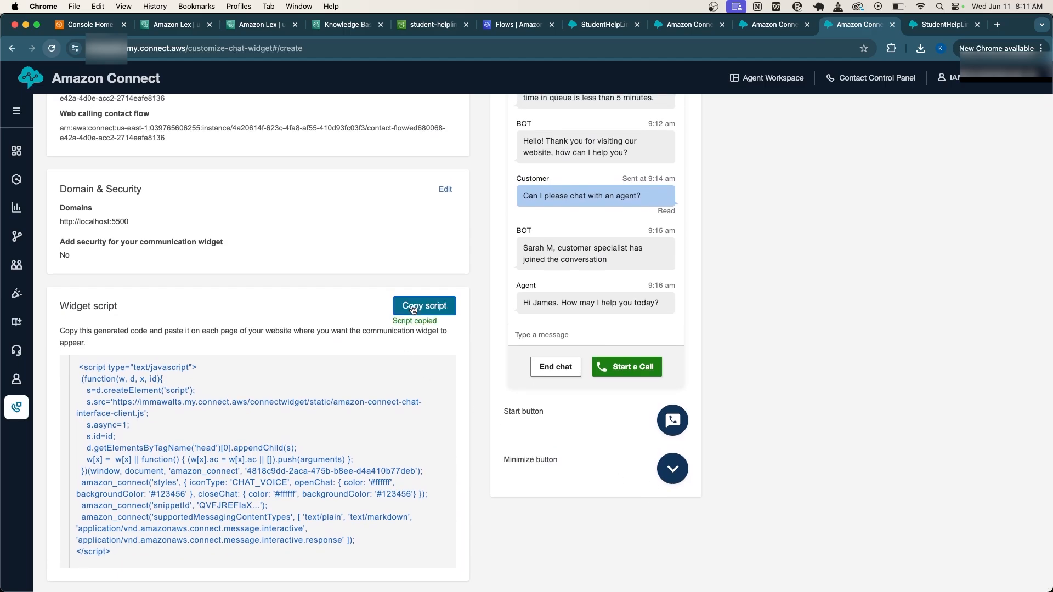
pyautogui.scroll(-1, 372, 408)
pyautogui.scroll(5, 537, 420)
pyautogui.scroll(-5, 537, 418)
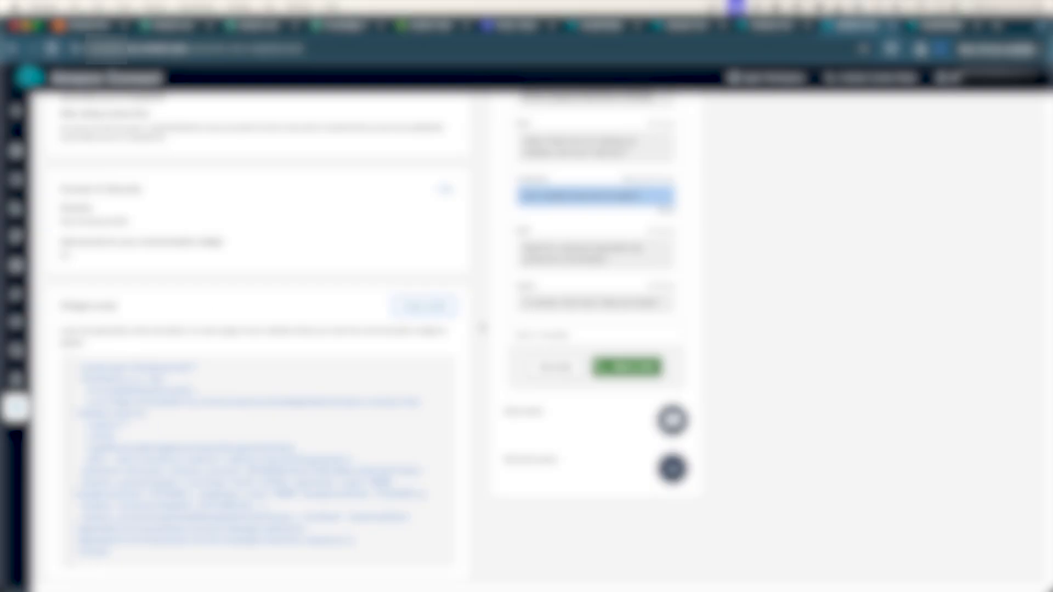
# Switch to the University of Kobina web page and look through it down to the Get in Touch section
pyautogui.hotkey('ctrl', 'Up')
pyautogui.click(412, 405)
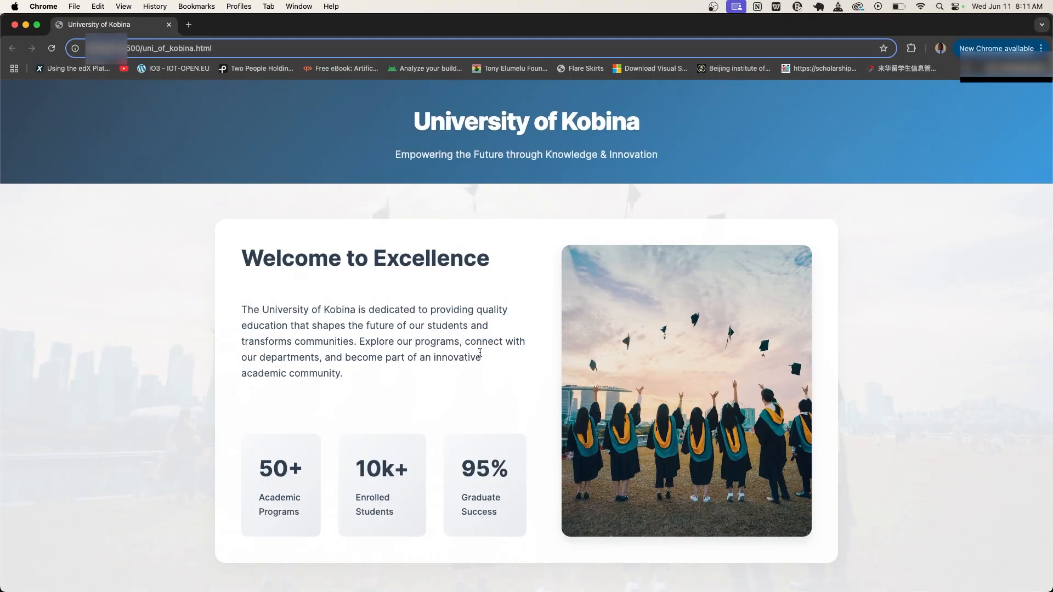
pyautogui.scroll(-10, 480, 357)
pyautogui.scroll(10, 480, 357)
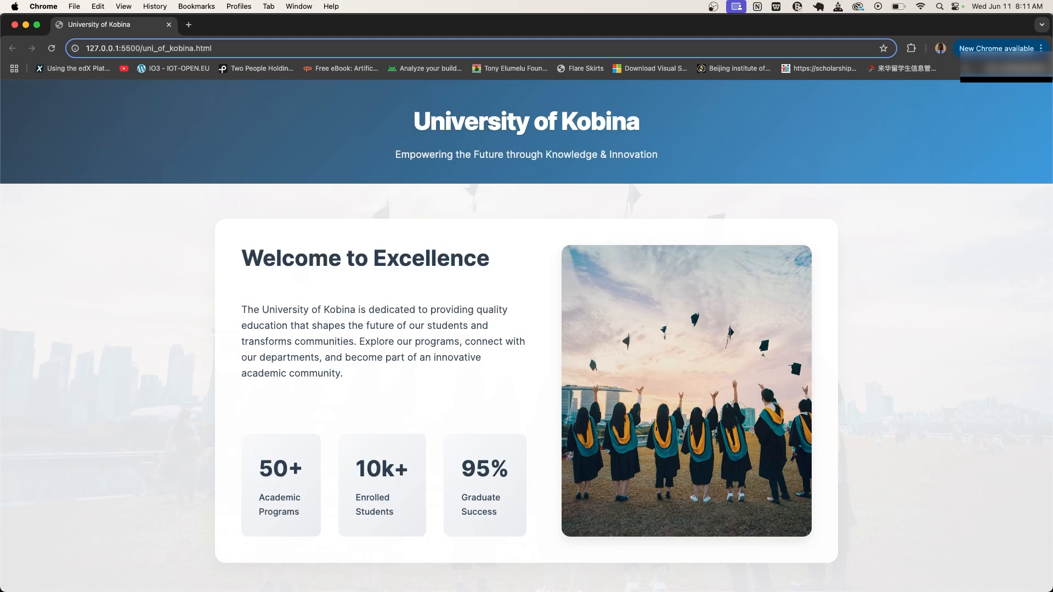
pyautogui.hotkey('ctrl', 'Up')
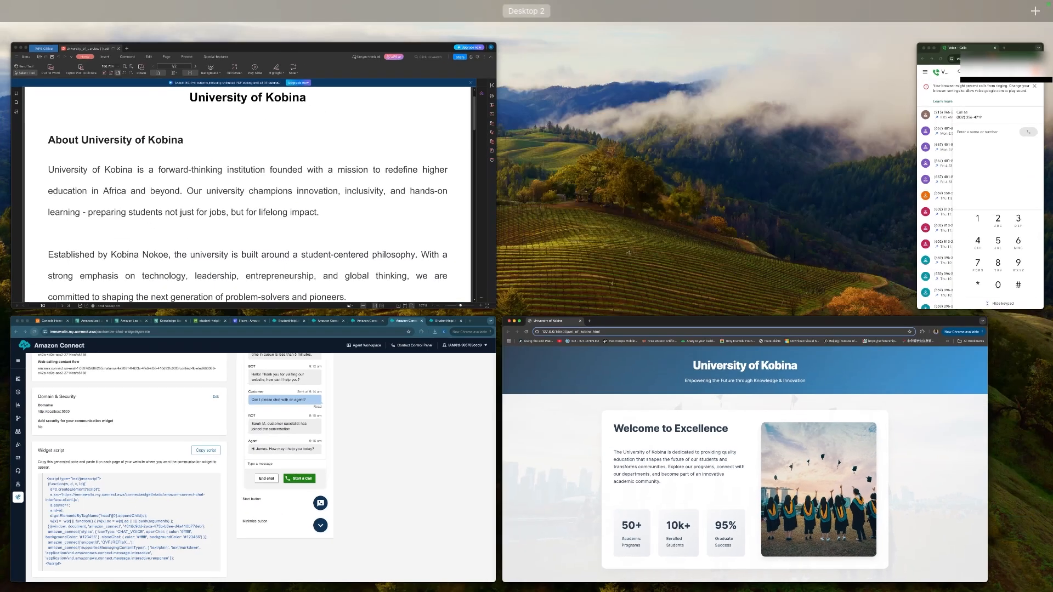
pyautogui.hotkey('ctrl', 'Up')
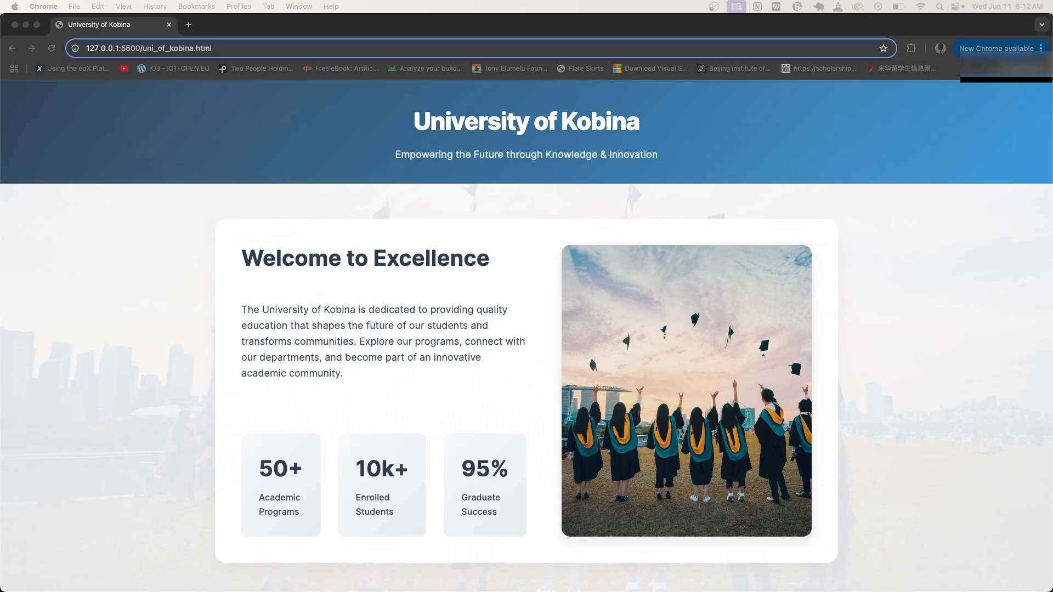
pyautogui.scroll(-10, 545, 426)
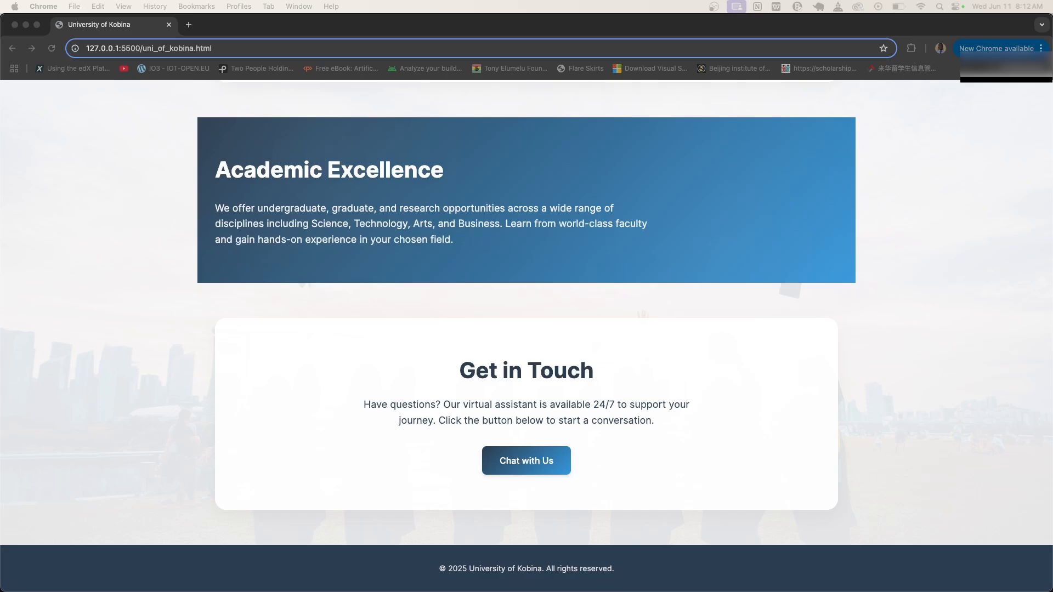
# Switch to Cursor and replace the openChatWidget function in uni_of_kobina.html with the copied widget script
pyautogui.moveTo(0, 117); pyautogui.dragTo(377, 89)
pyautogui.doubleClick(377, 88)
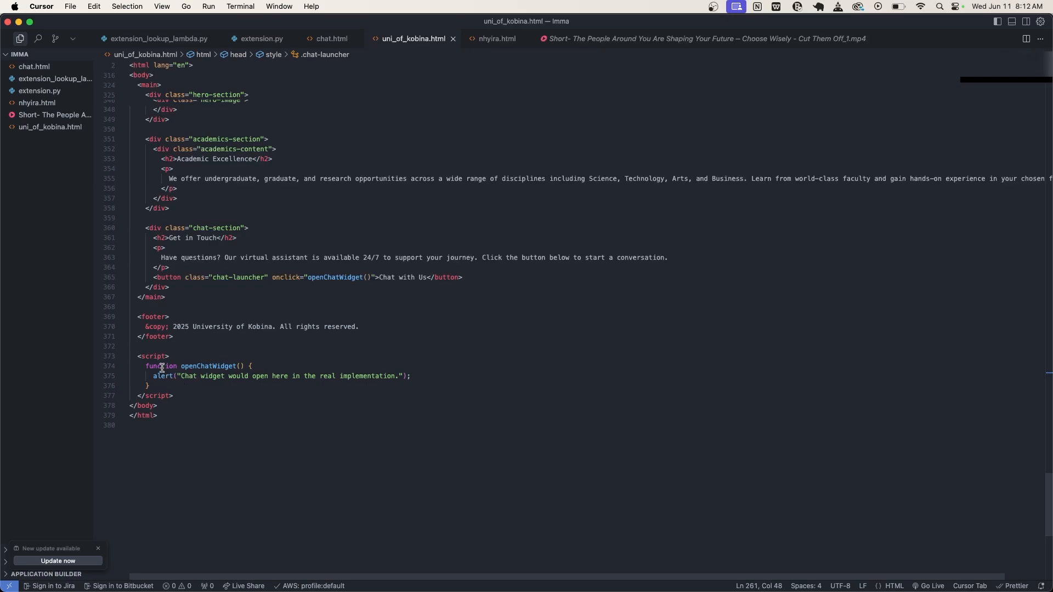
pyautogui.click(157, 386)
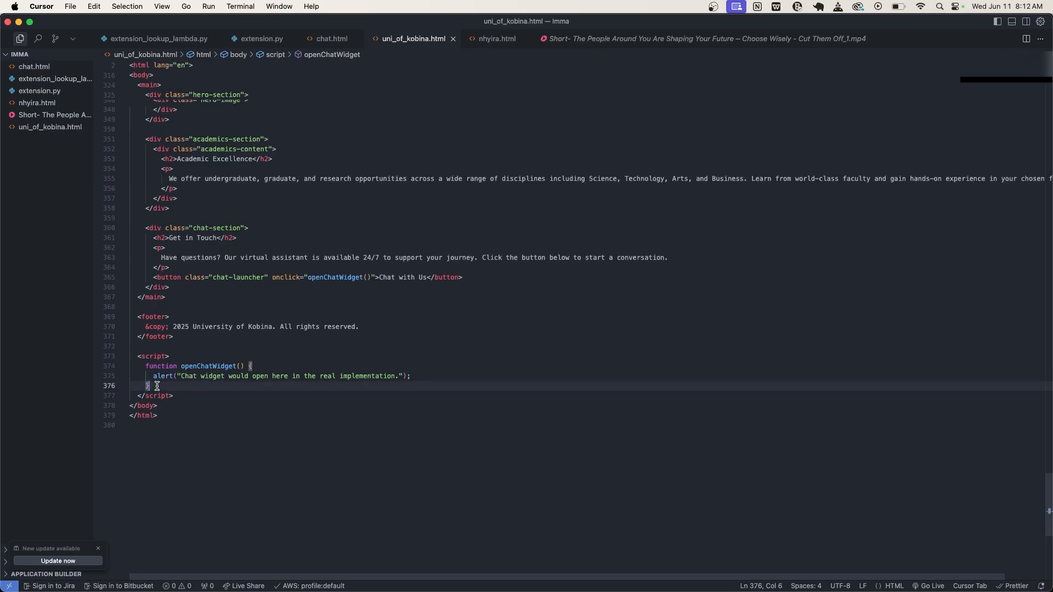
pyautogui.moveTo(158, 387); pyautogui.dragTo(146, 369)
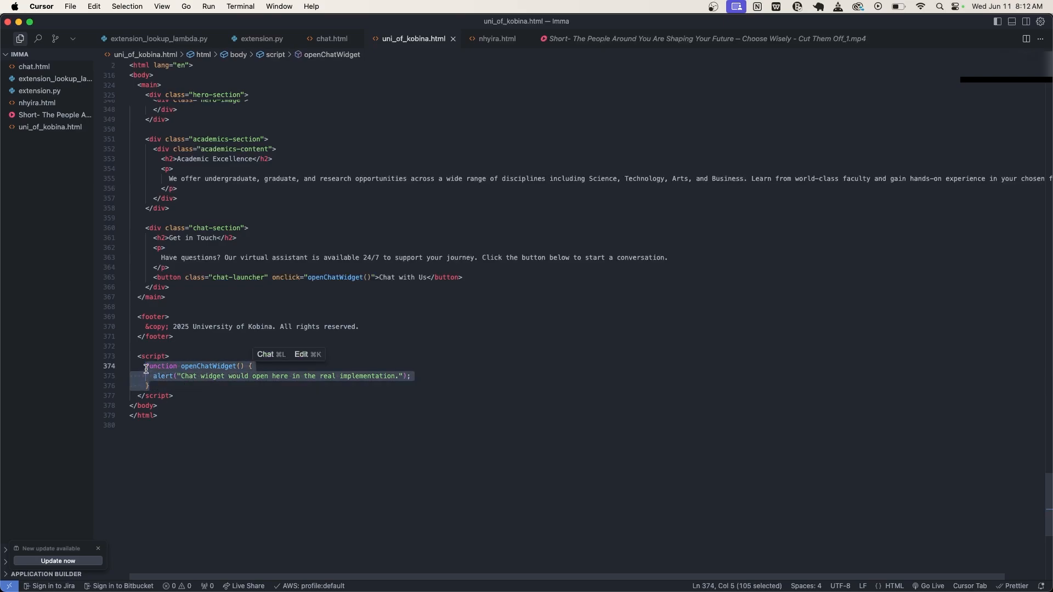
pyautogui.press('super+v')
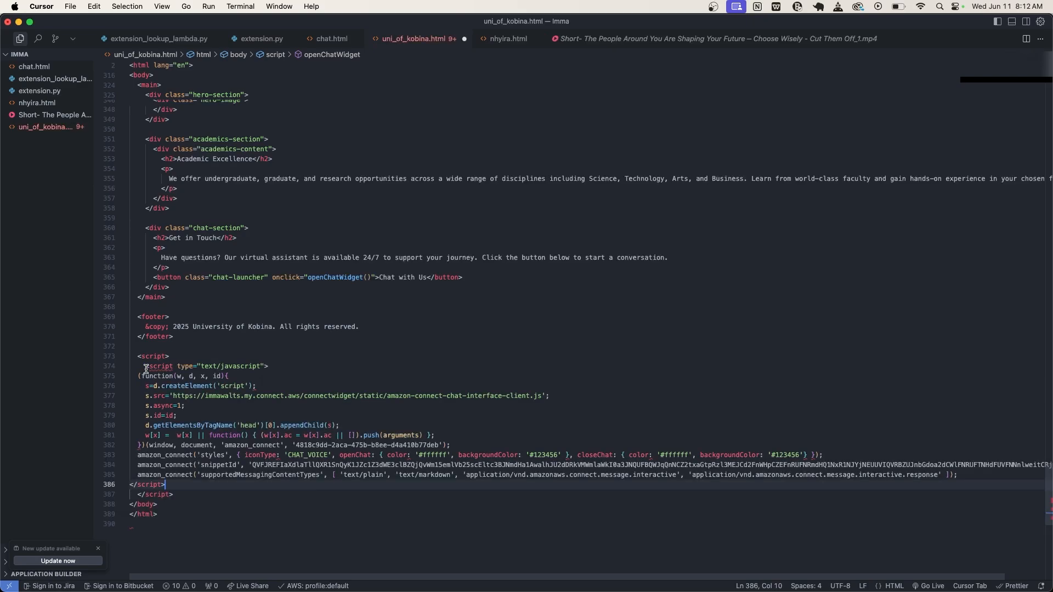
# Remove the redundant outer opening and closing script tags around the pasted widget script in uni_of_kobina.html
pyautogui.doubleClick(165, 493)
pyautogui.moveTo(176, 495); pyautogui.dragTo(121, 499)
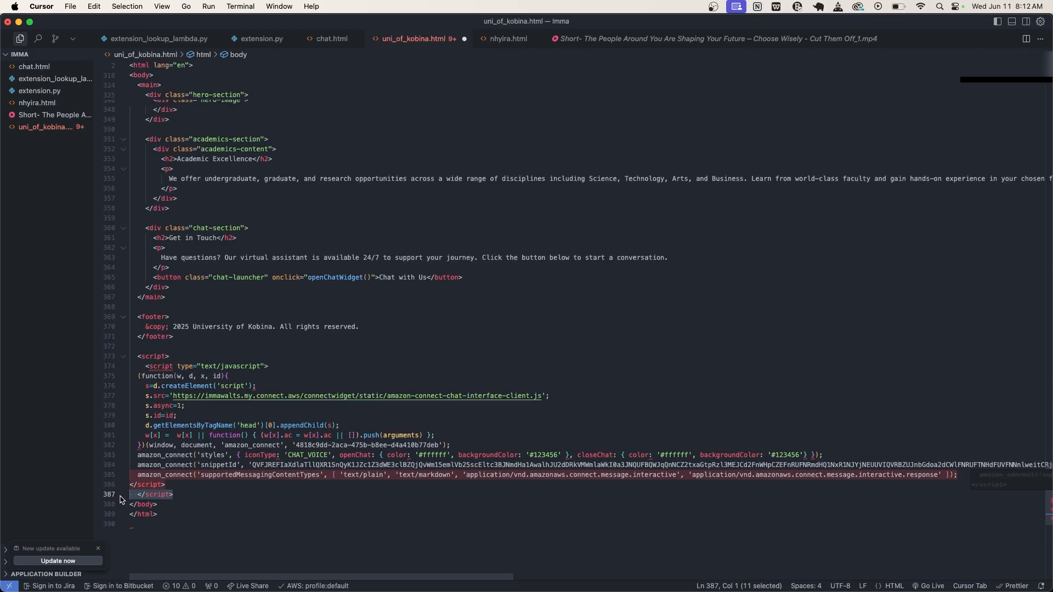
pyautogui.press('BackSpace')
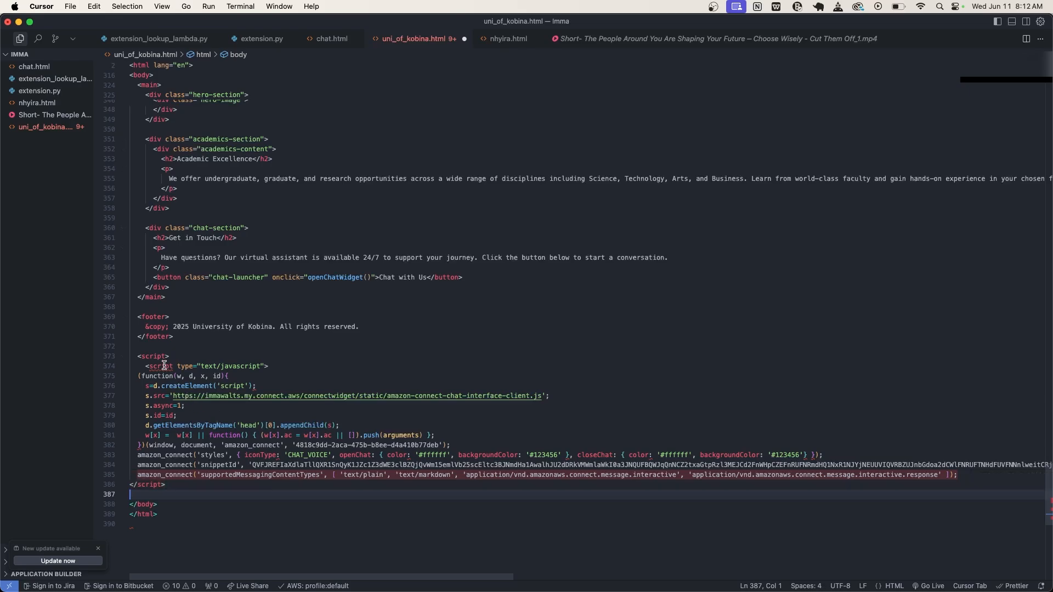
pyautogui.moveTo(180, 356); pyautogui.dragTo(124, 363)
pyautogui.press('BackSpace')
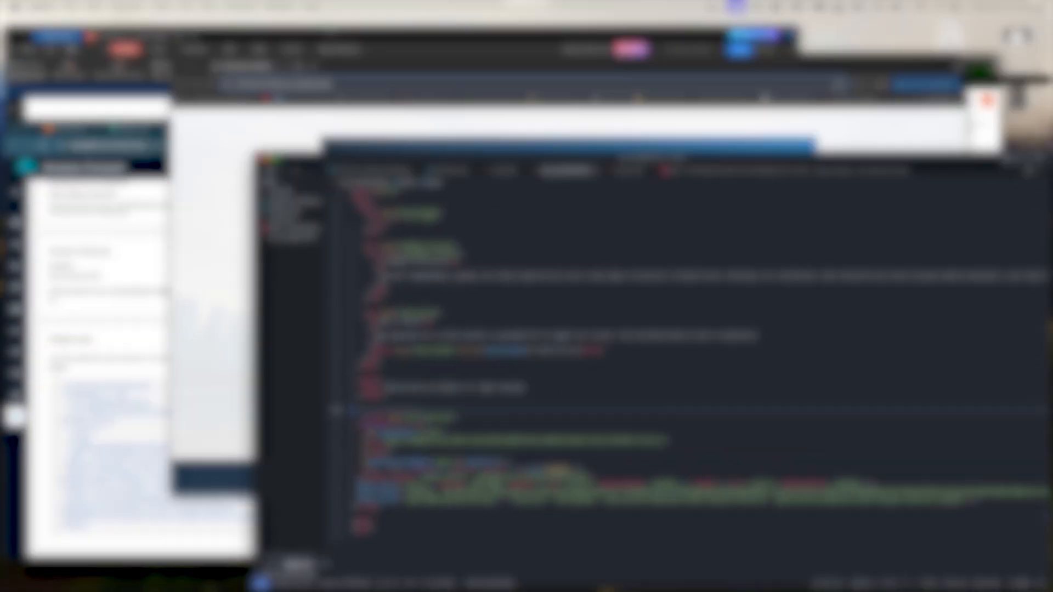
# Switch to the University of Kobina page in Chrome, look through it and reload 127.0.0.1:5500/uni_of_kobina.html
pyautogui.click(529, 262)
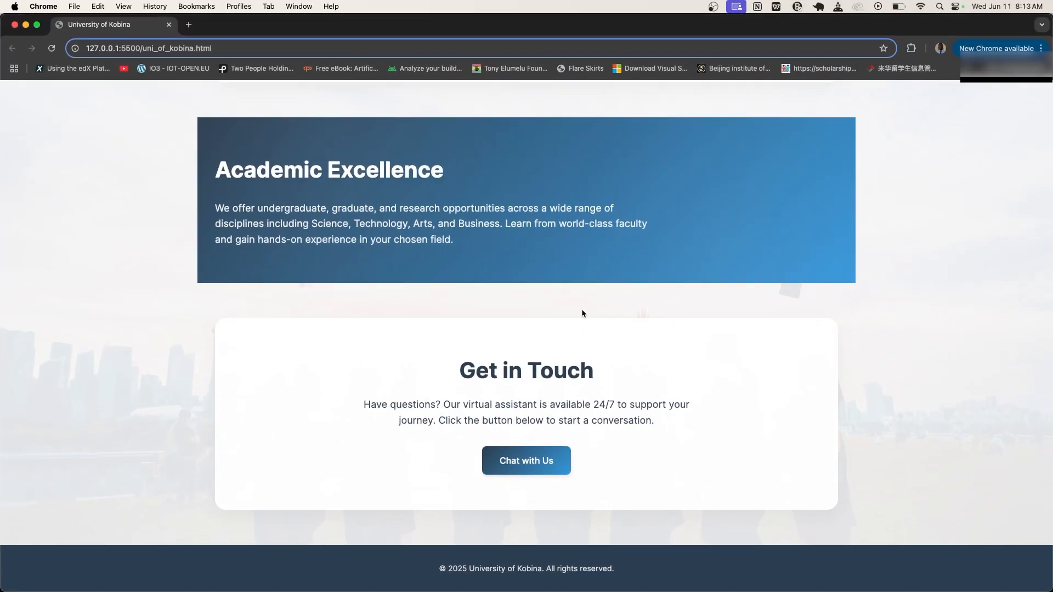
pyautogui.scroll(-2, 582, 314)
pyautogui.scroll(9, 582, 314)
pyautogui.scroll(-9, 582, 312)
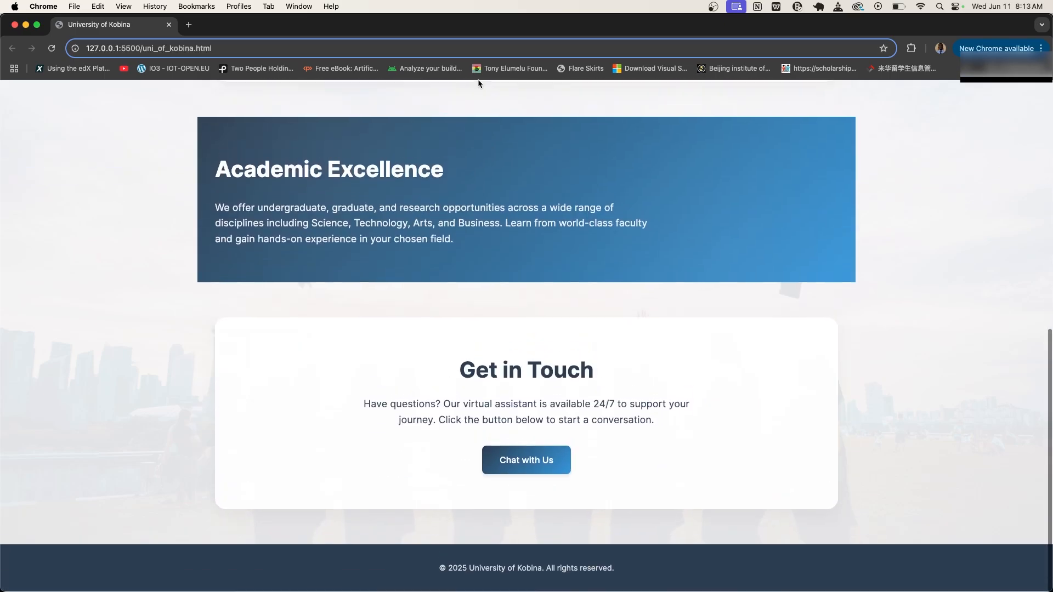
pyautogui.click(332, 45)
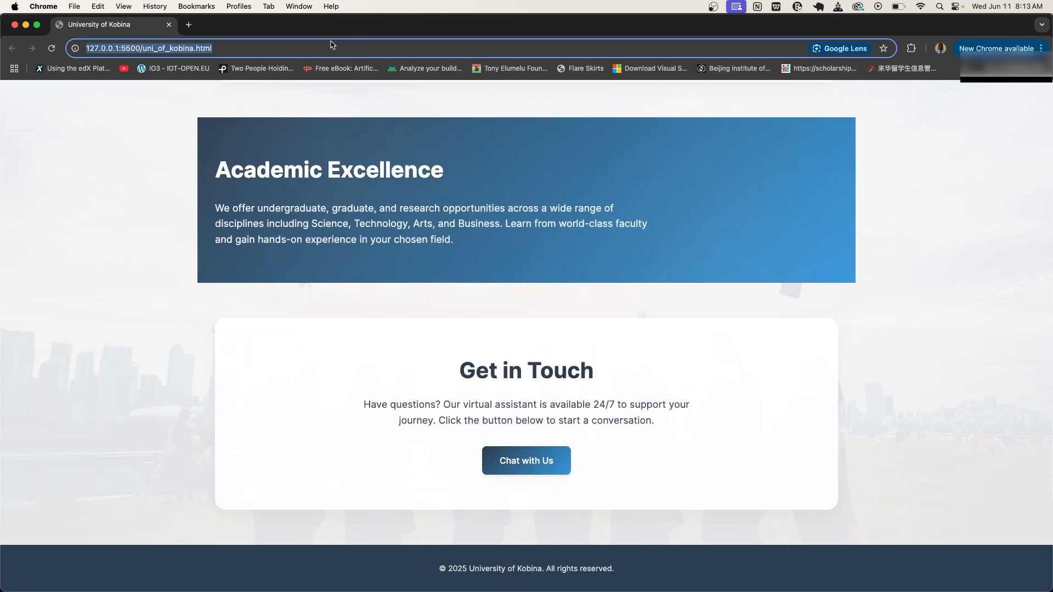
pyautogui.press('Return')
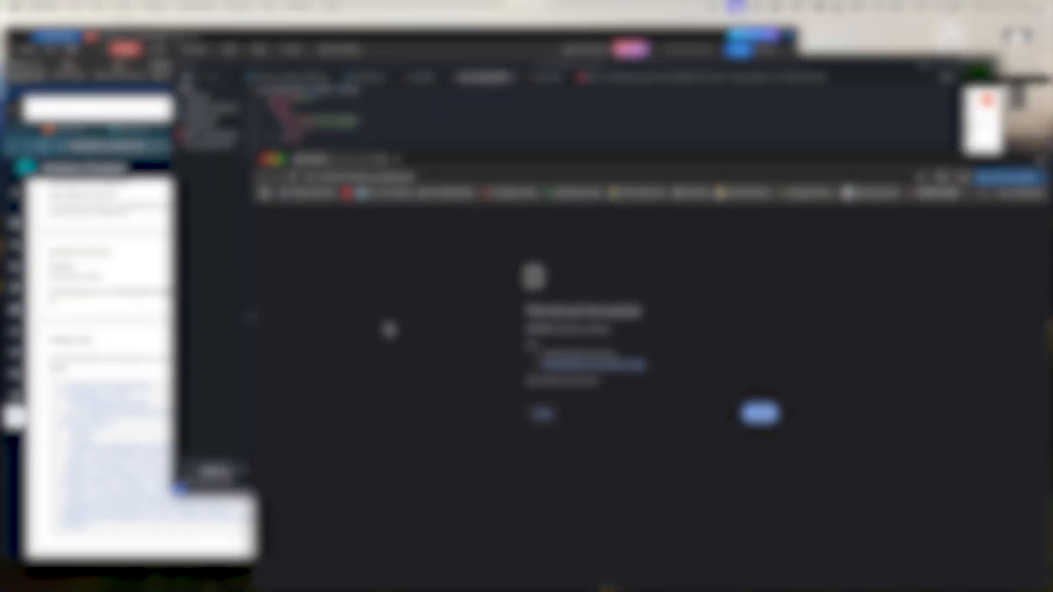
# Switch to Cursor, go live with uni_of_kobina.html on the local server, and reload the university page in Chrome
pyautogui.click(576, 294)
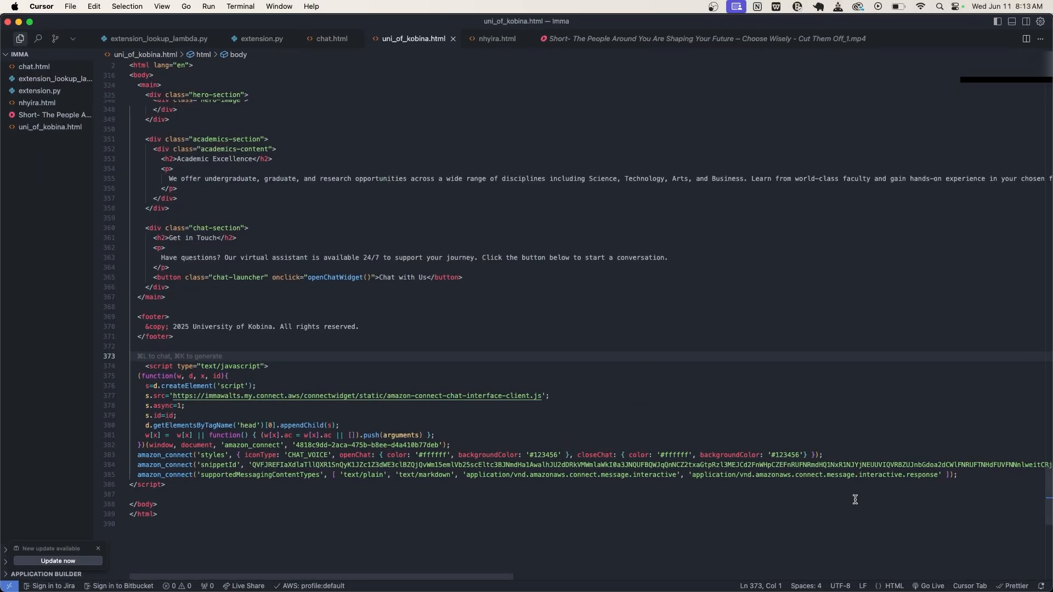
pyautogui.click(930, 586)
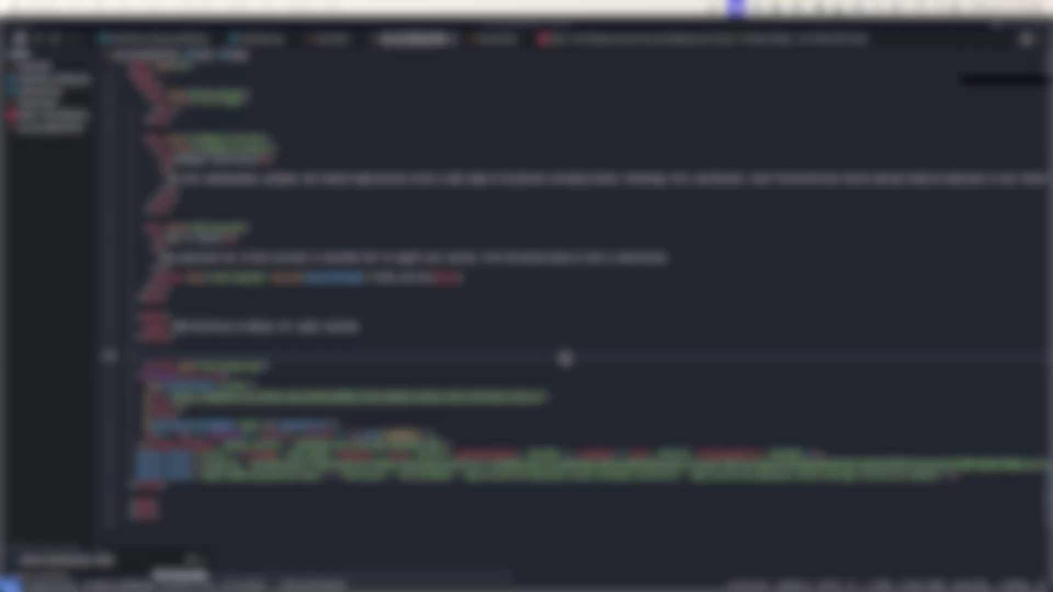
pyautogui.hotkey('ctrl', 'Up')
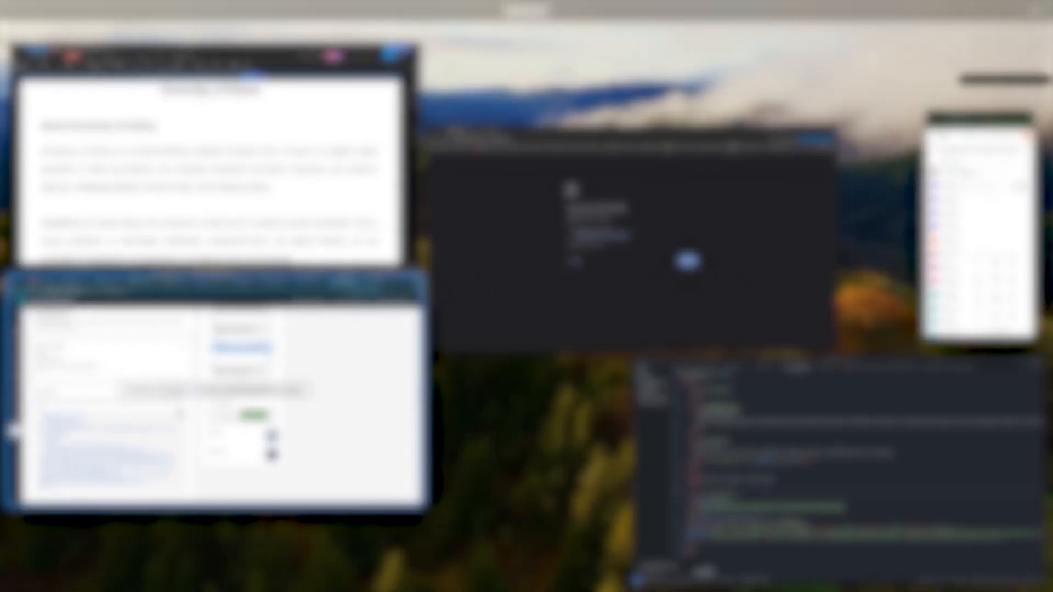
pyautogui.click(567, 243)
pyautogui.click(227, 48)
pyautogui.press('Return')
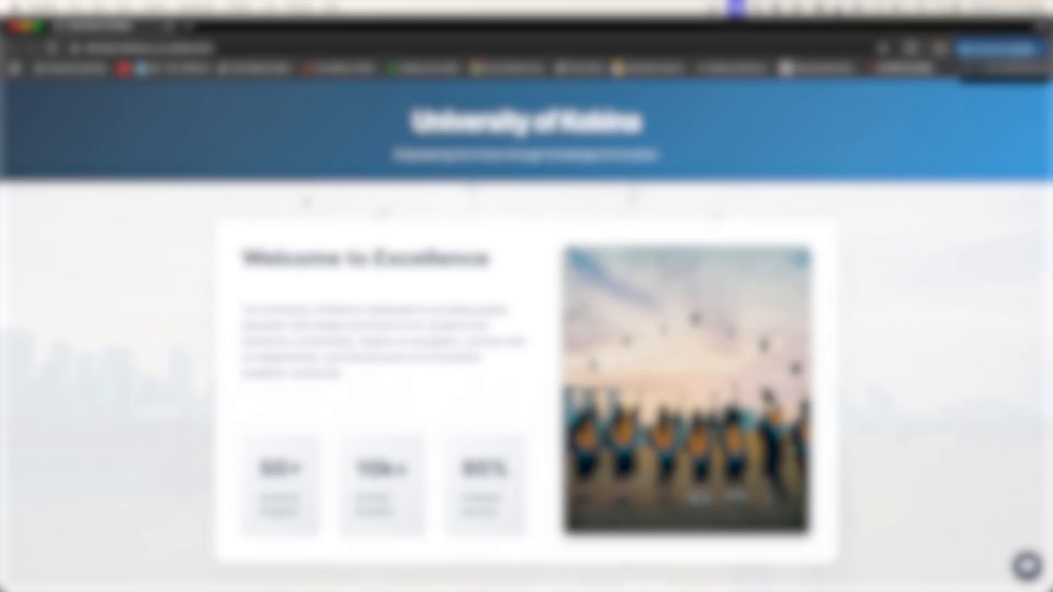
# Check the allowed domain in the Amazon Connect widget details and try opening the chat widget on the university page
pyautogui.hotkey('ctrl', 'Up')
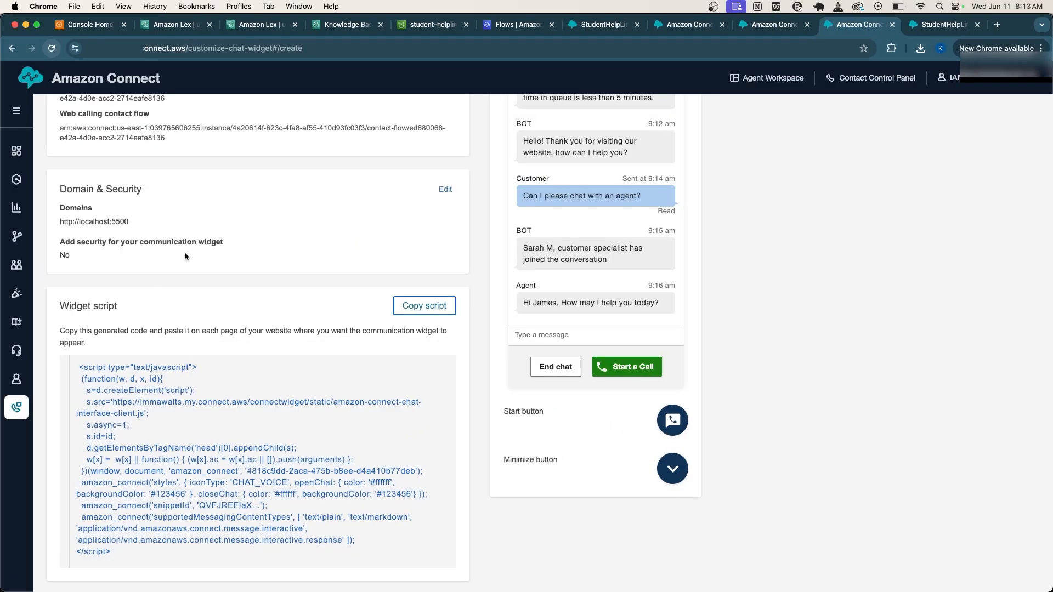
pyautogui.moveTo(57, 219); pyautogui.dragTo(130, 223)
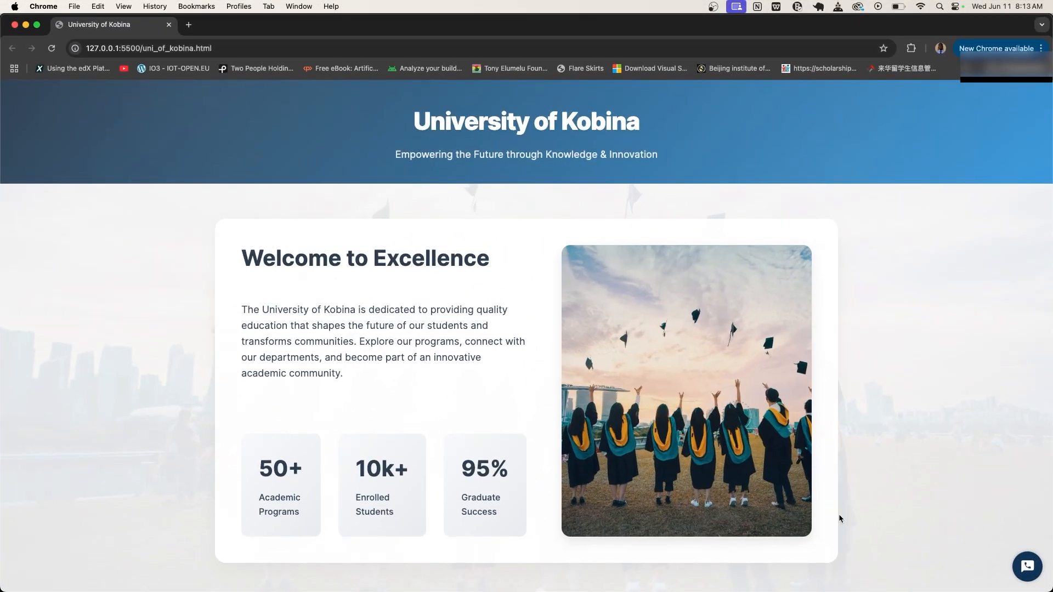
pyautogui.click(1021, 570)
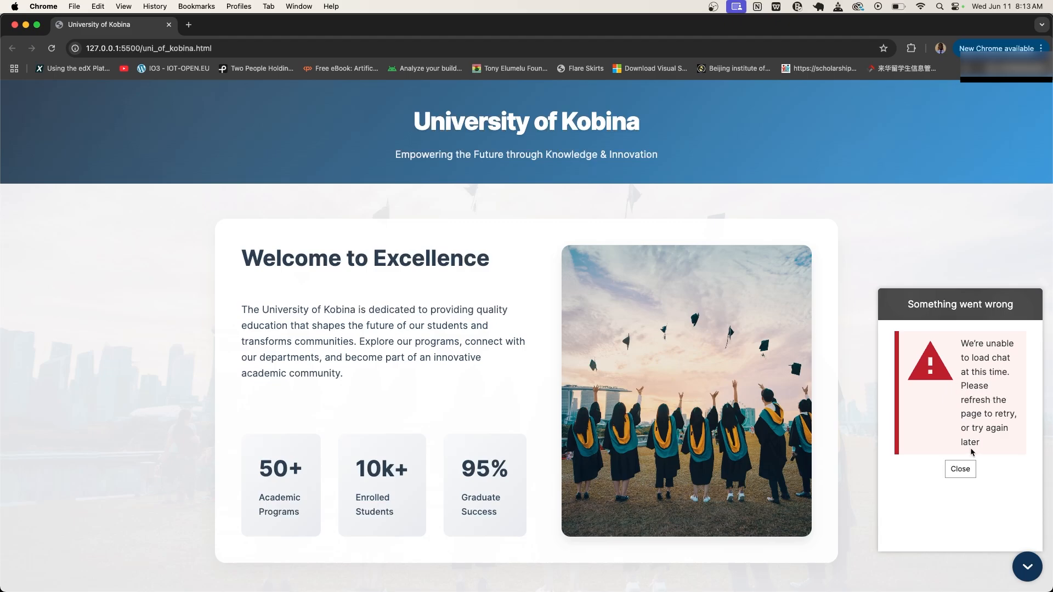
pyautogui.moveTo(989, 445); pyautogui.dragTo(959, 361)
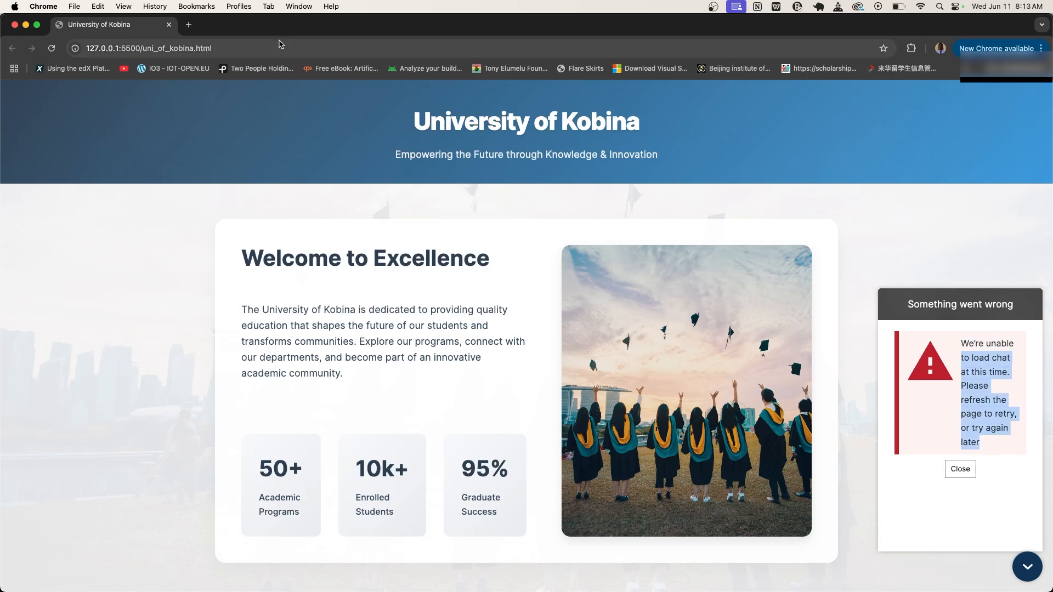
# Replace the host 127.0.0.1 with localhost in the university page's address, keeping port 5500 and uni_of_kobina.html
pyautogui.click(121, 49)
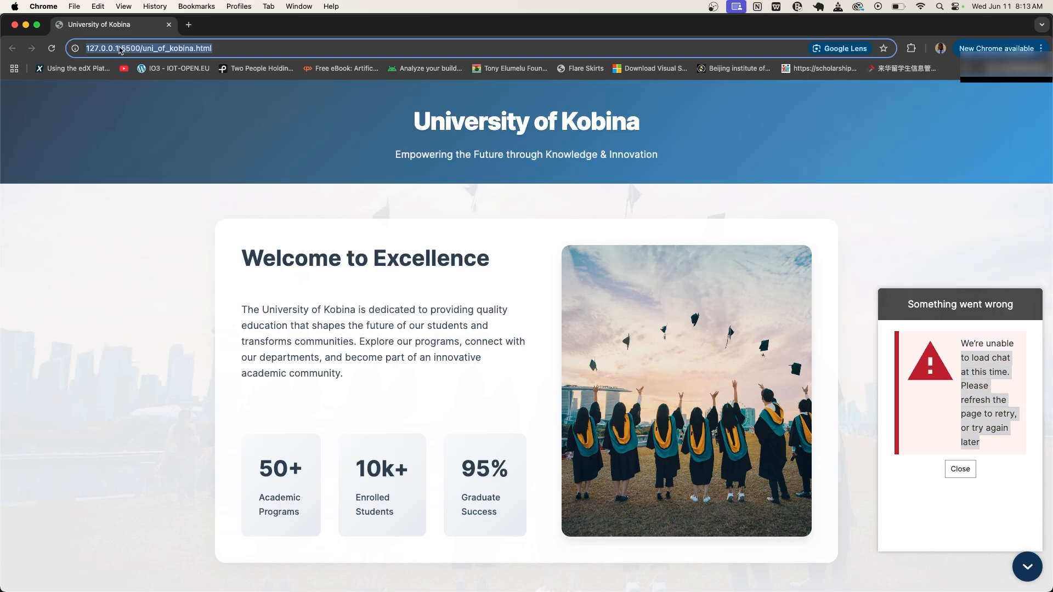
pyautogui.click(120, 50)
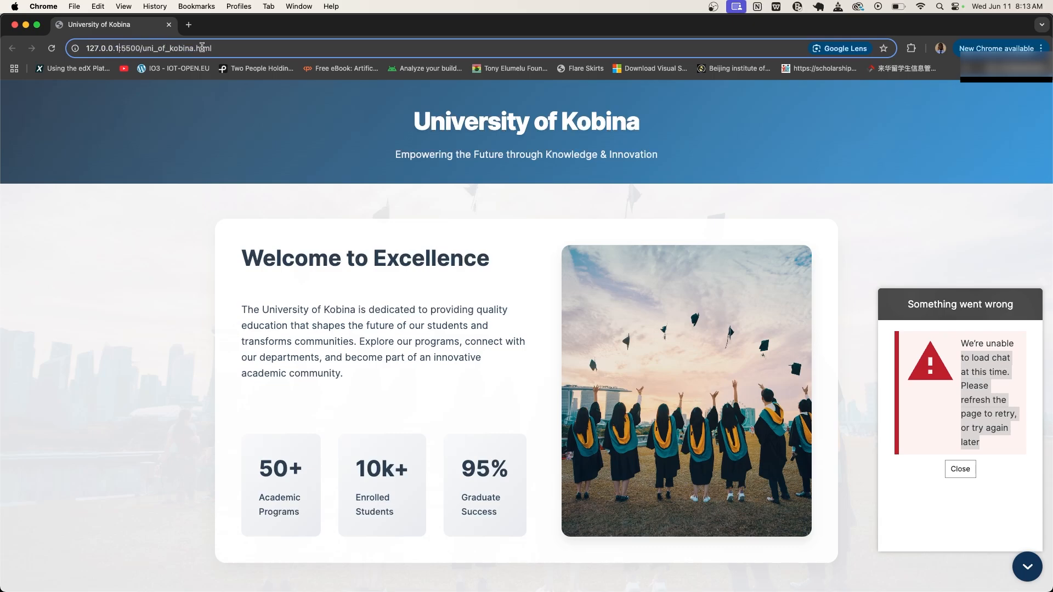
pyautogui.press('BackSpace')
pyautogui.press('BackSpace')
pyautogui.press('BackSpace')
pyautogui.press('BackSpace')
pyautogui.press('BackSpace')
pyautogui.press('BackSpace')
pyautogui.press('BackSpace')
pyautogui.press('BackSpace')
pyautogui.press('BackSpace')
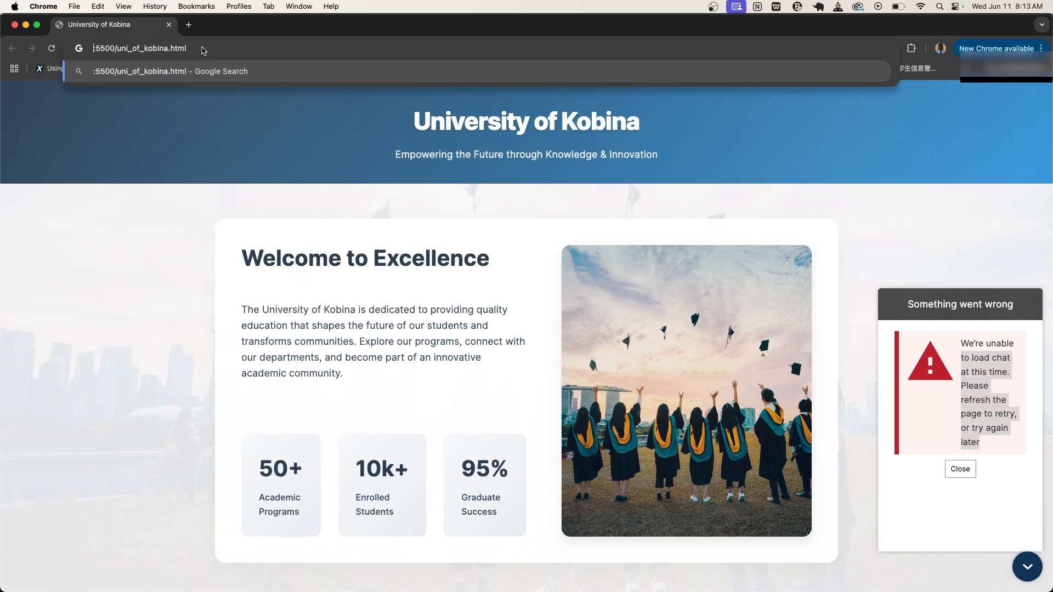
pyautogui.write('loc')
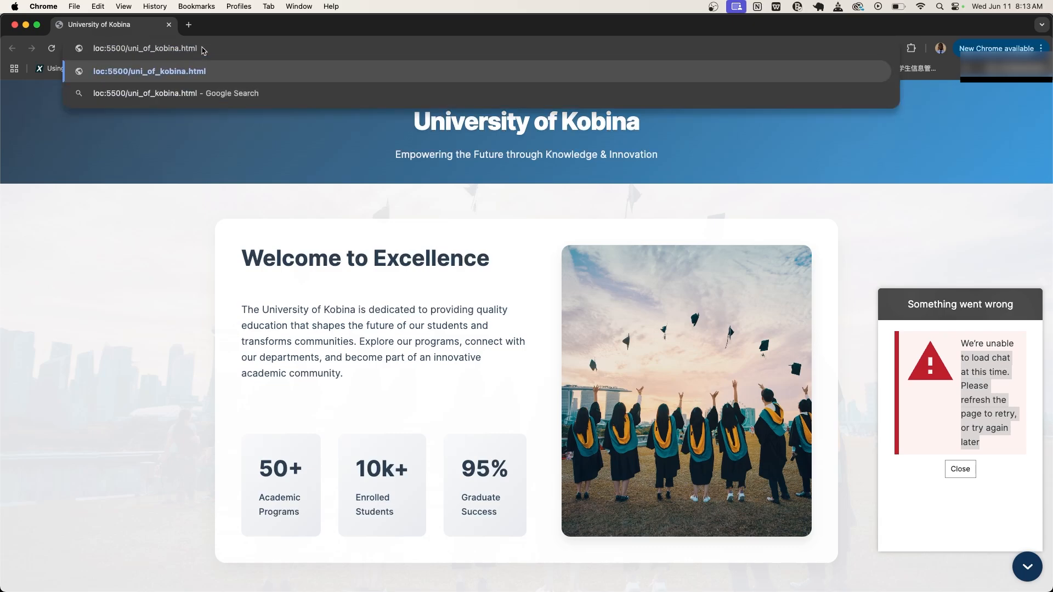
pyautogui.write('alhost')
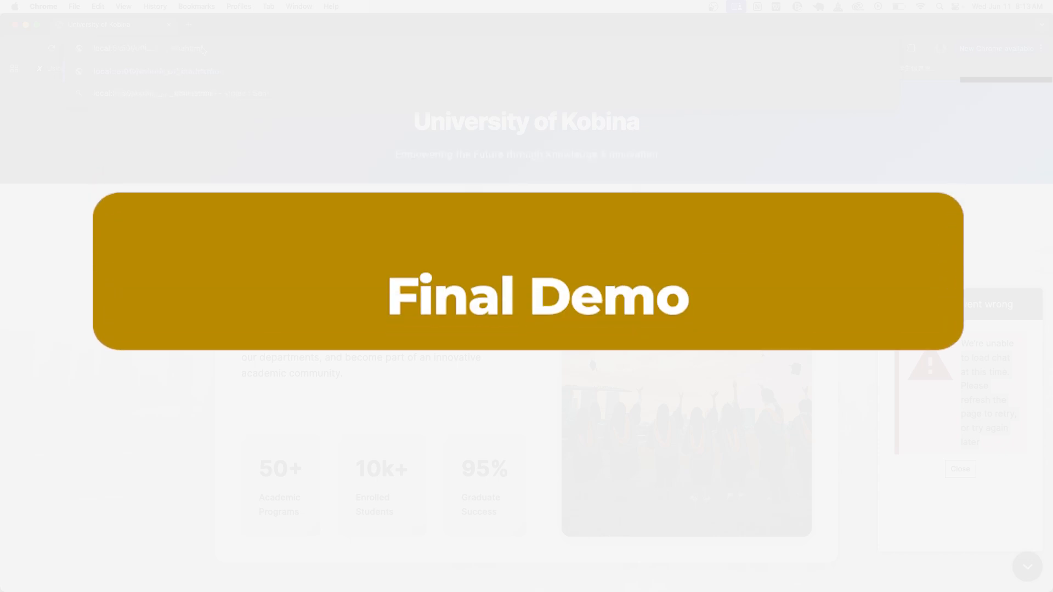
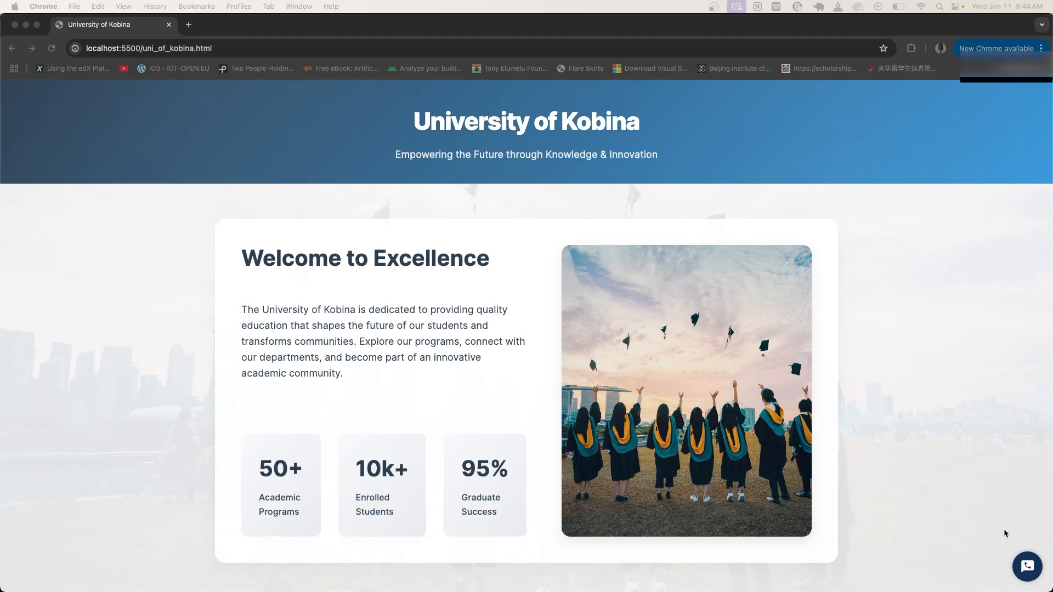
# Open the chat widget on the university page and ask the bot "Who establish the universtiy" and "What is it about"
pyautogui.click(1028, 567)
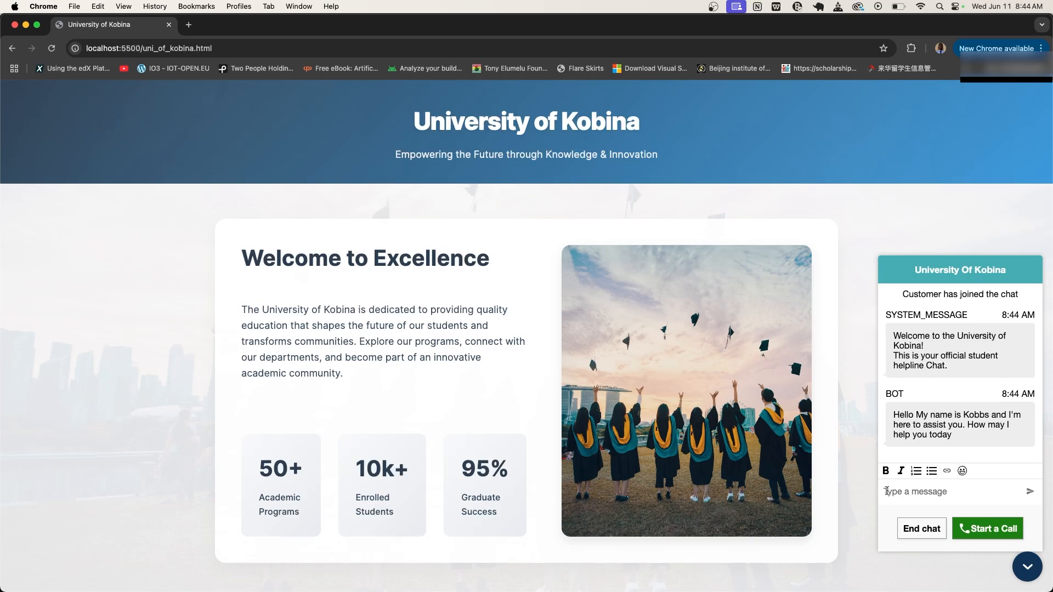
pyautogui.write('Who establish the universtiy')
pyautogui.press('Return')
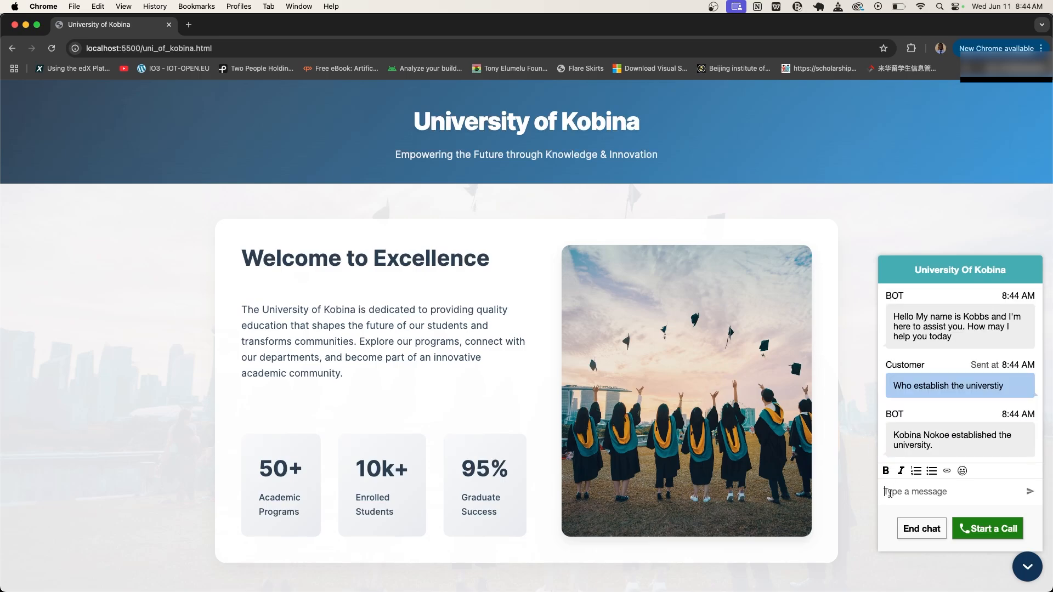
pyautogui.write('What is it about')
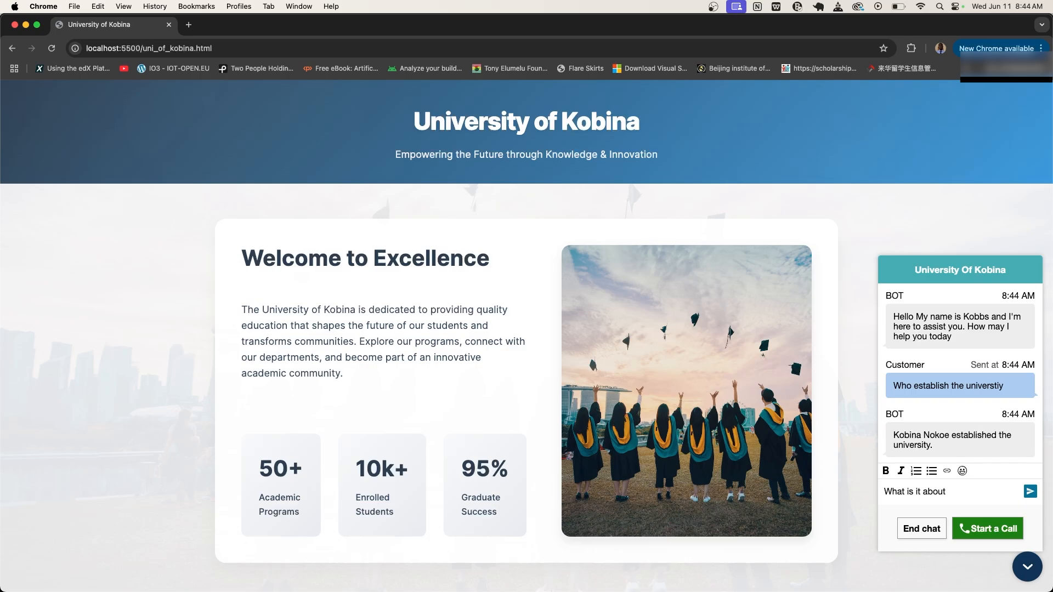
pyautogui.press('Return')
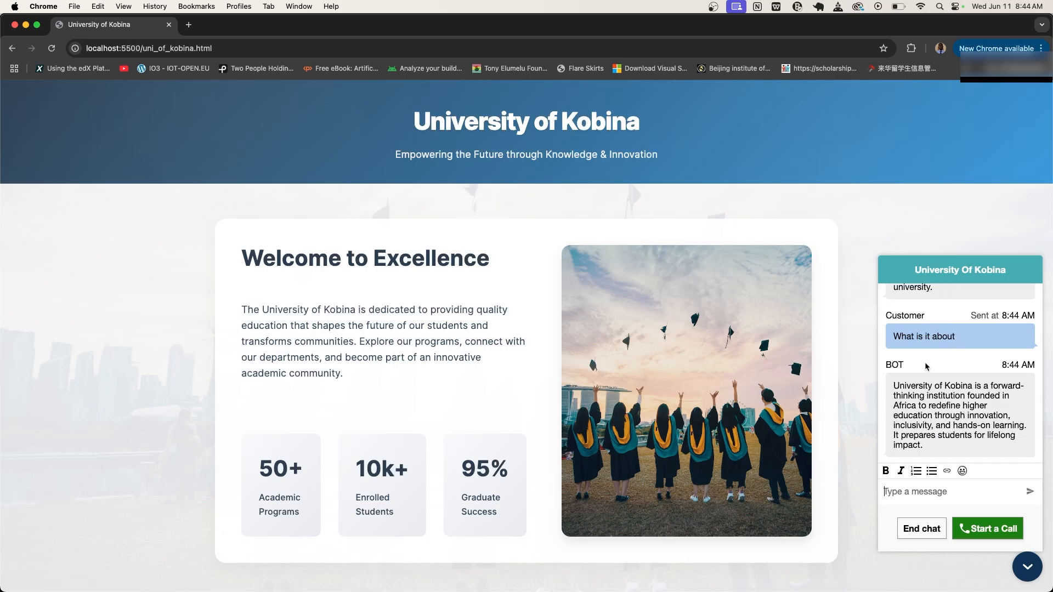
# Look over the page with the chat open and send the message "Speak to an agent"
pyautogui.scroll(-3, 926, 367)
pyautogui.scroll(3, 932, 231)
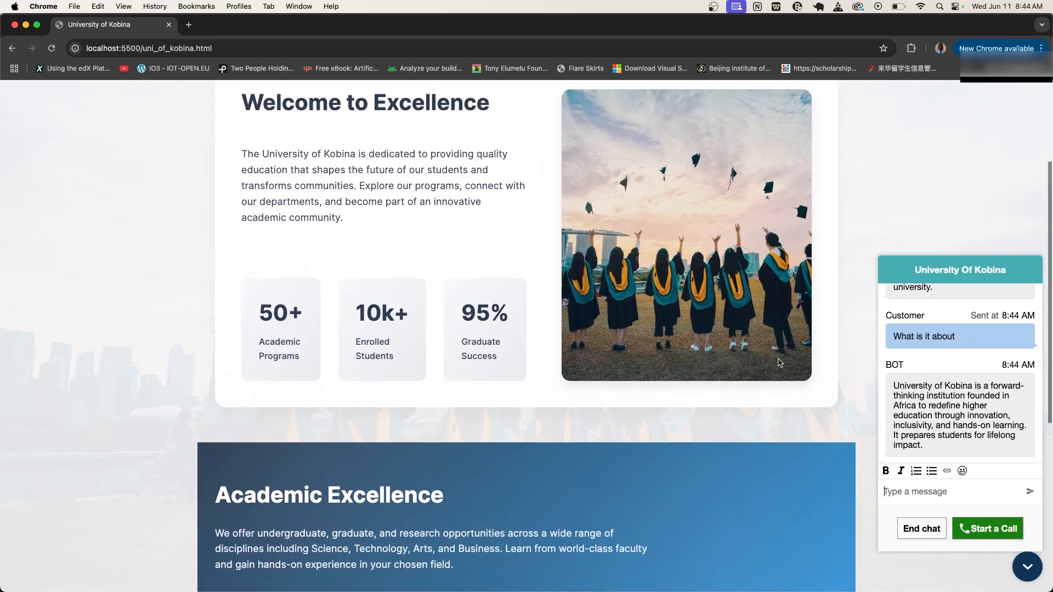
pyautogui.scroll(2, 988, 387)
pyautogui.scroll(2, 988, 388)
pyautogui.scroll(-4, 988, 387)
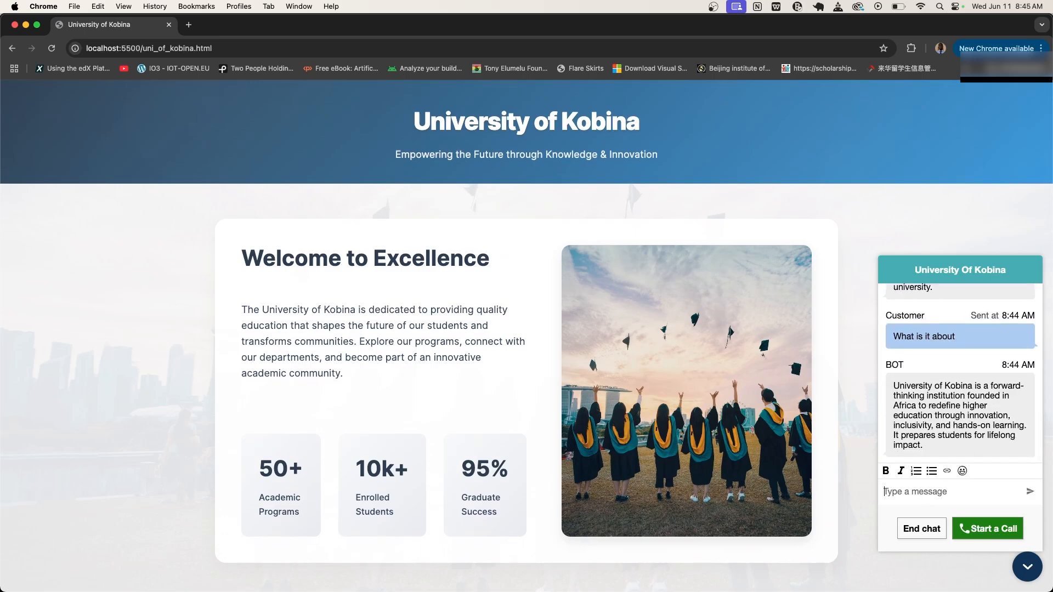
pyautogui.write('Speakt')
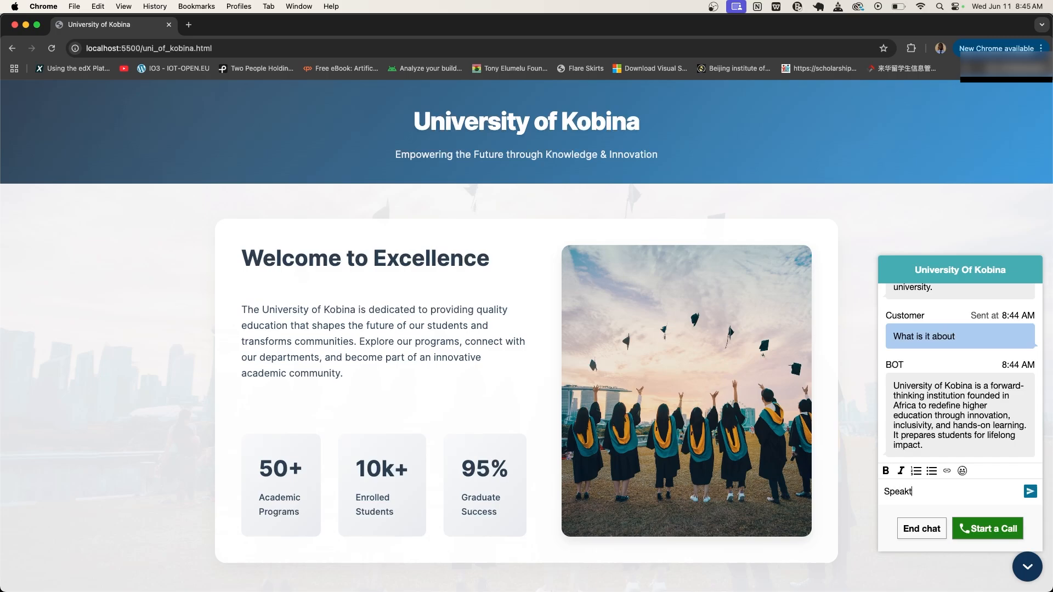
pyautogui.press('BackSpace')
pyautogui.write('to an agent')
pyautogui.press('Return')
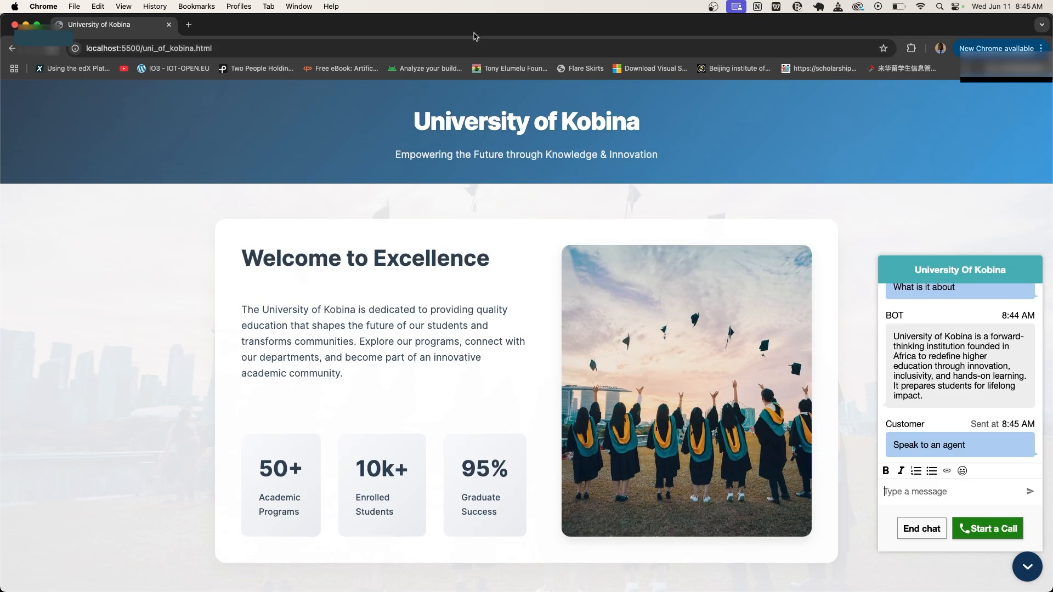
# Switch to the Amazon Connect Agent Workspace, dismiss the camera notice, accept the incoming customer chat and review its transcript
pyautogui.hotkey('ctrl', 'Up')
pyautogui.moveTo(528, 12)
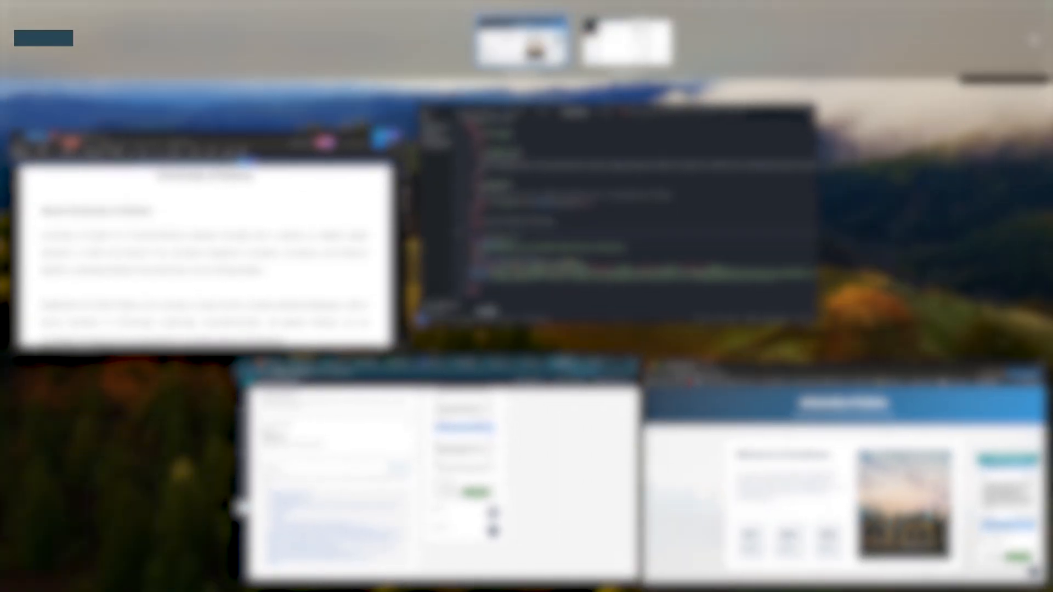
pyautogui.click(627, 43)
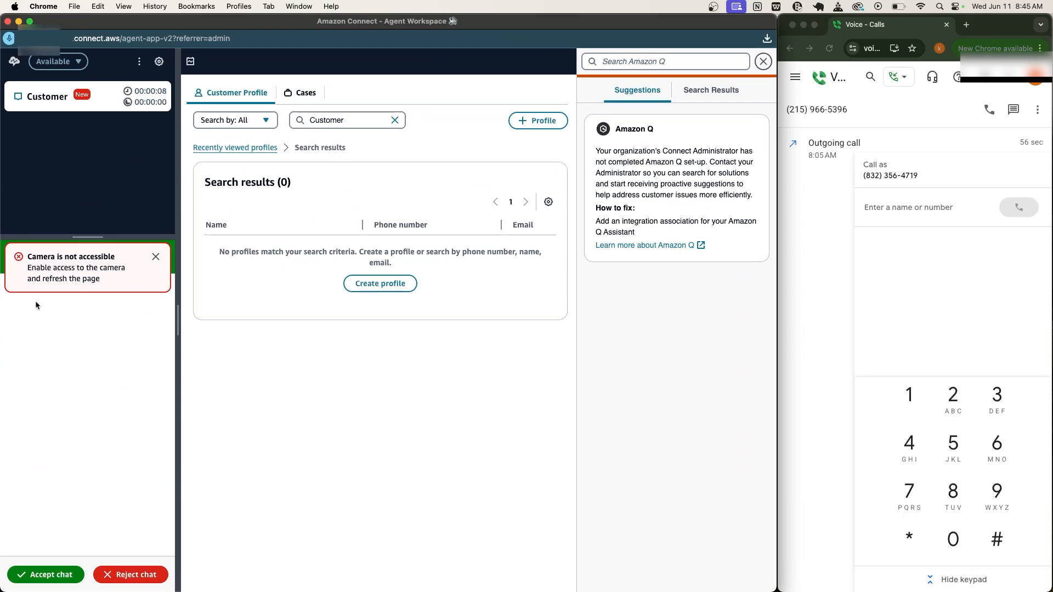
pyautogui.click(156, 257)
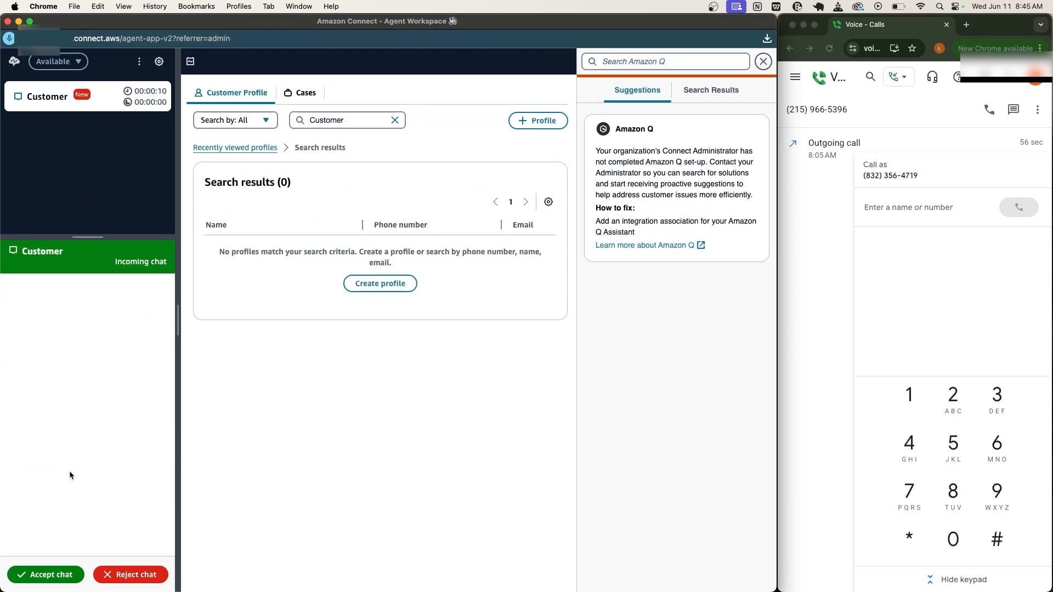
pyautogui.click(51, 575)
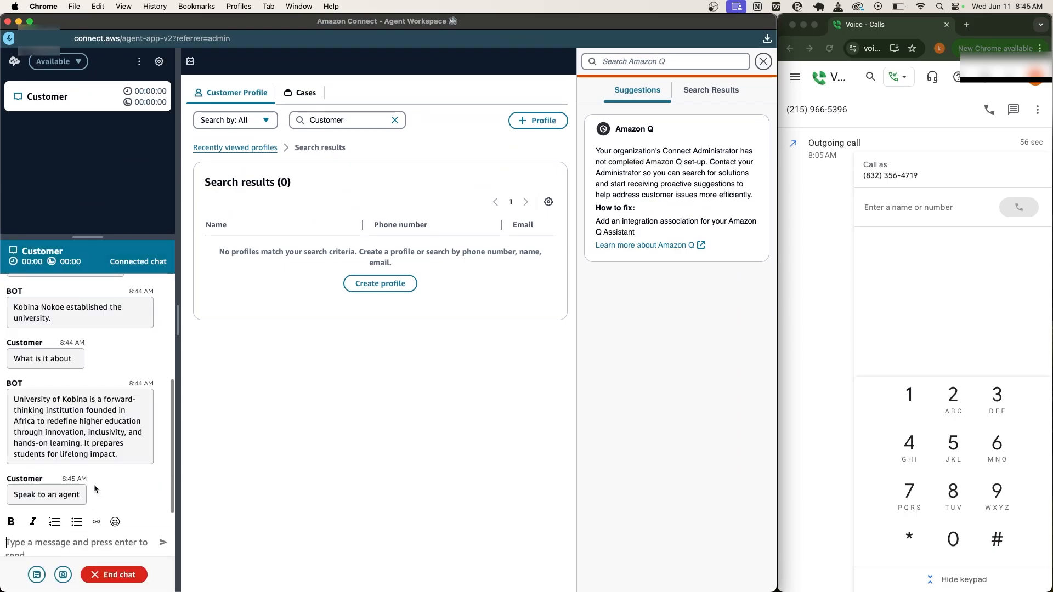
pyautogui.scroll(5, 76, 429)
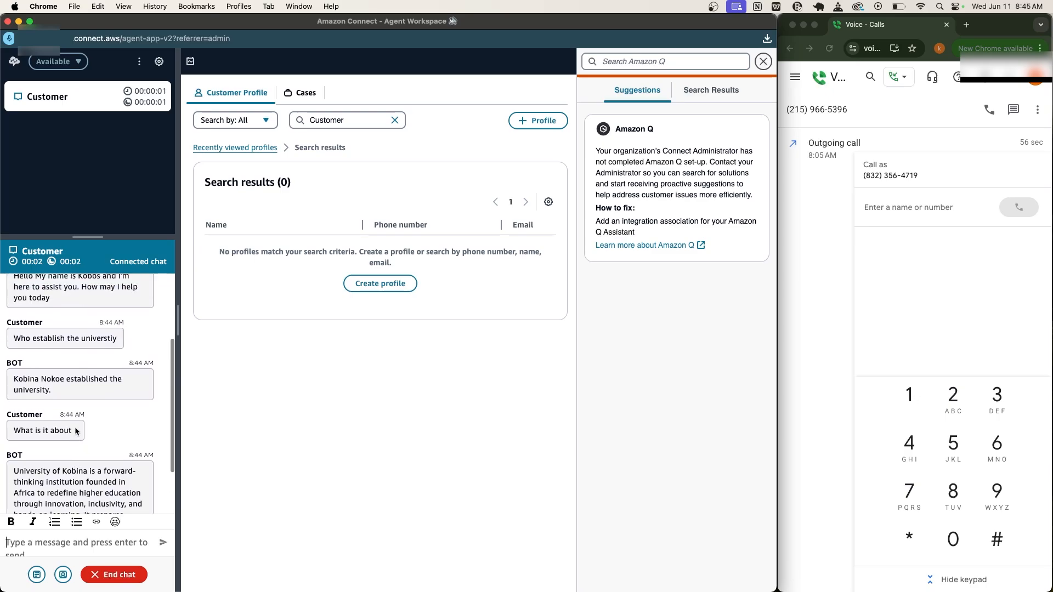
pyautogui.scroll(-5, 75, 431)
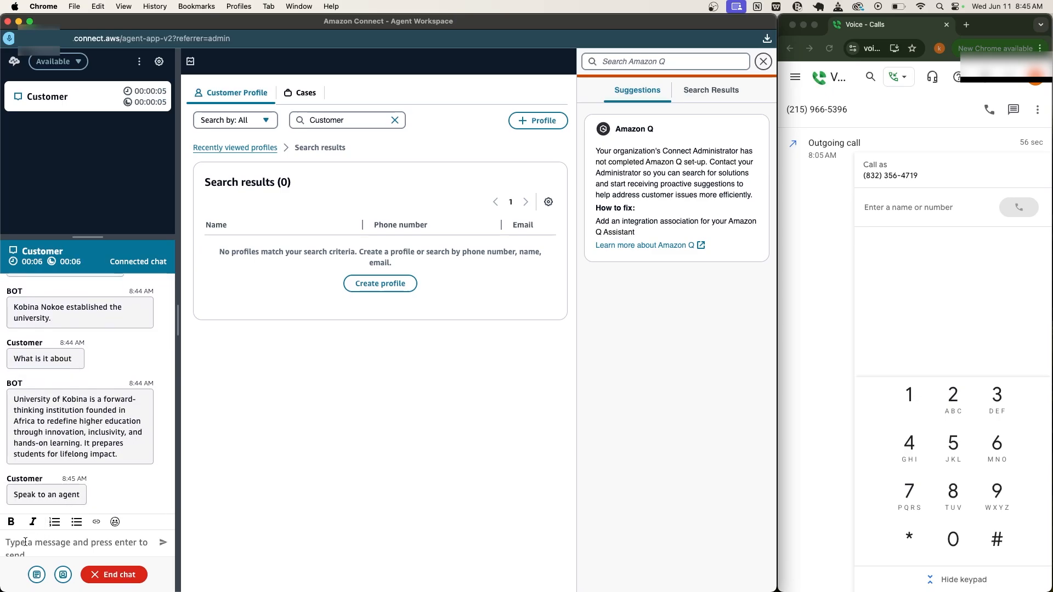
# Send the customer a "Hello My Name Is" greeting with the agent's name, and reply "Alright" from the university page's chat
pyautogui.write('Hello My Name ')
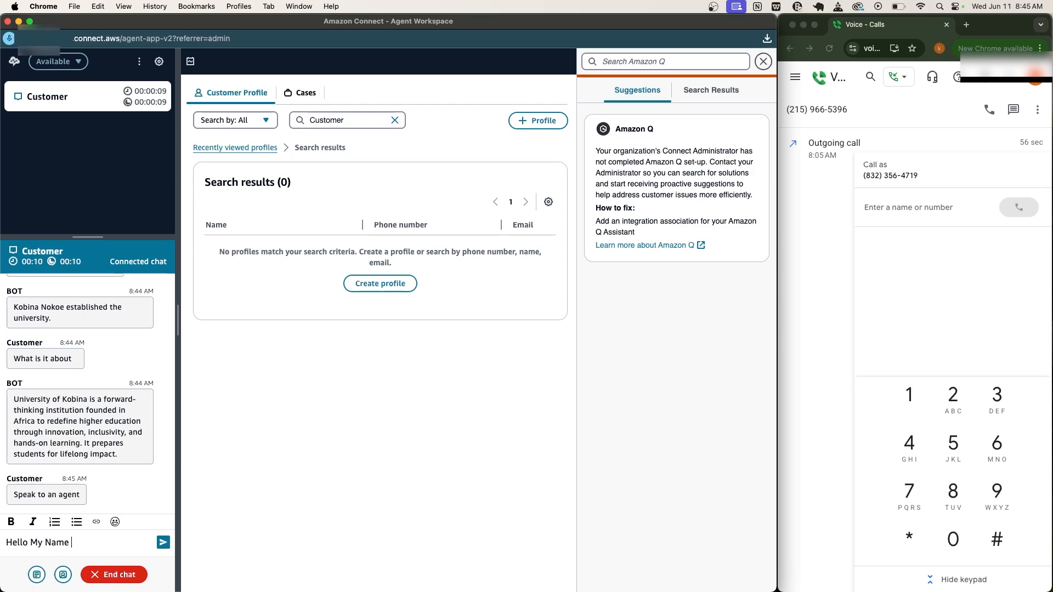
pyautogui.write('Is Agent Kobina')
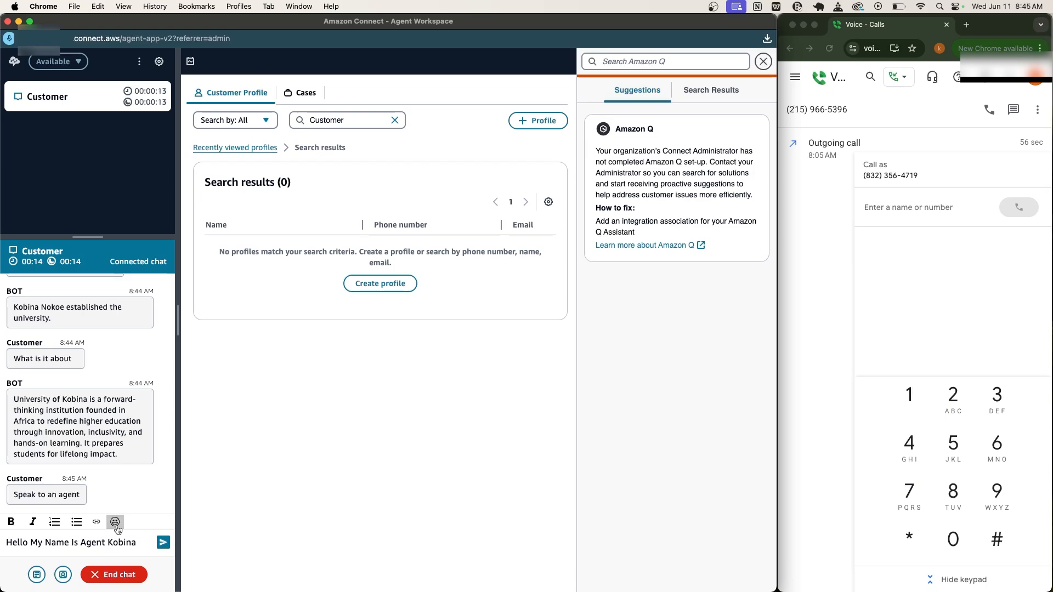
pyautogui.press('Return')
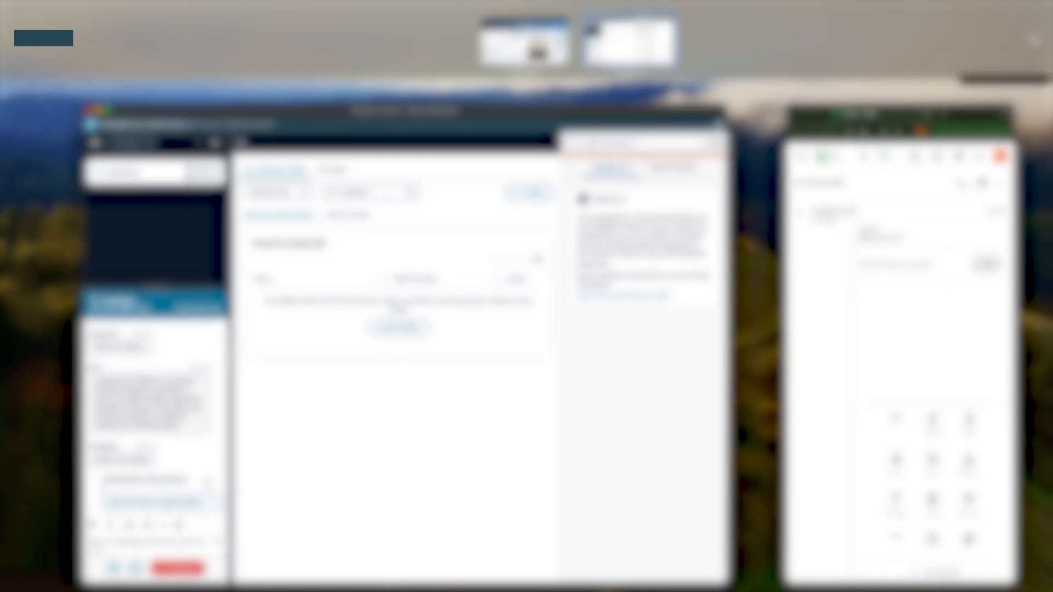
pyautogui.click(518, 31)
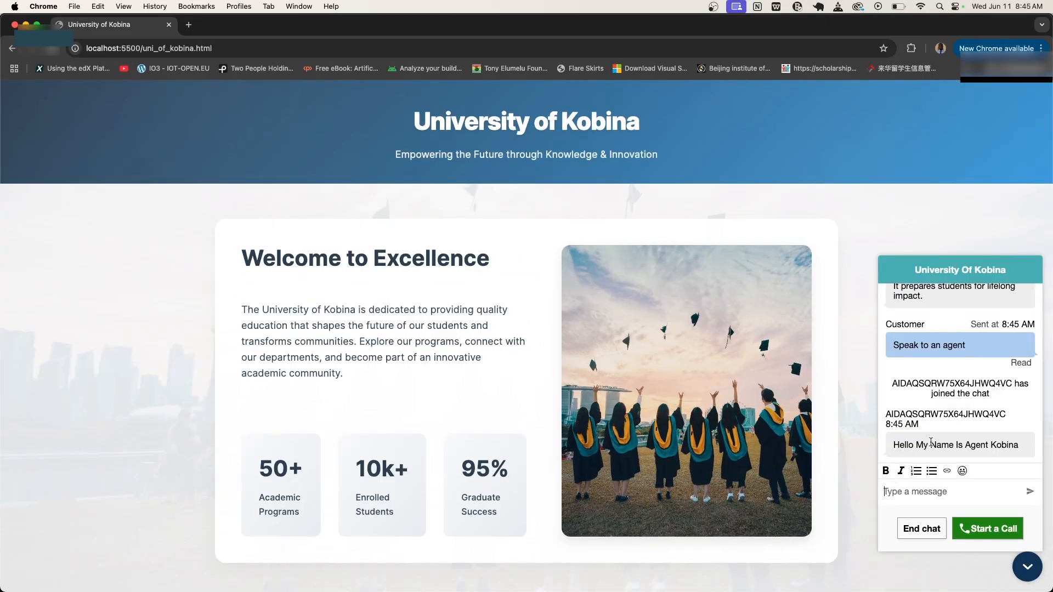
pyautogui.write('Alright')
pyautogui.press('Return')
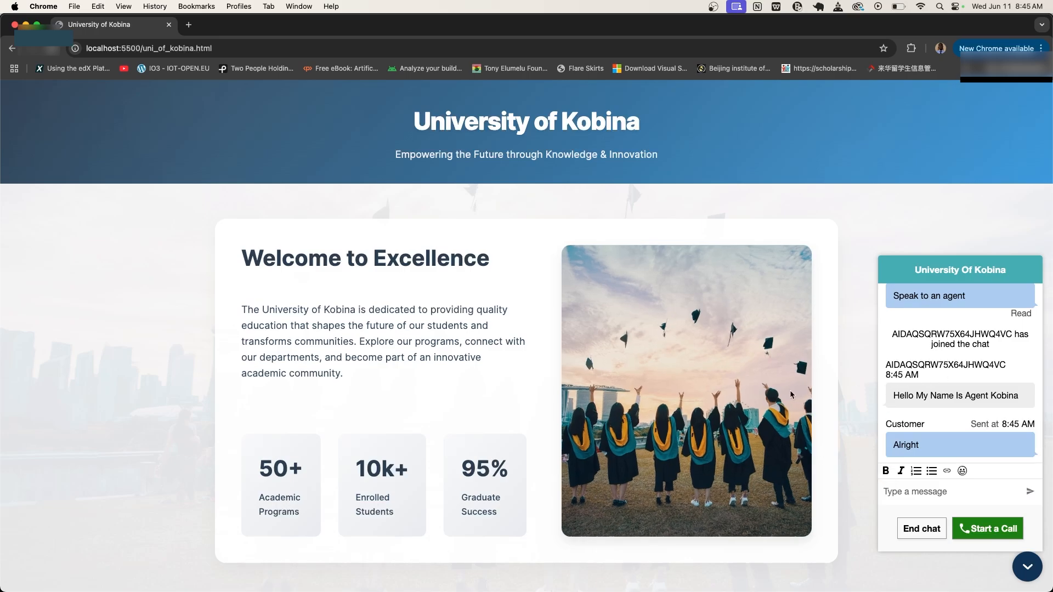
# Review the full conversation in the university page's chat widget, from the bot's answers to the agent's greeting and the customer's reply
pyautogui.scroll(3, 945, 379)
pyautogui.scroll(-2, 945, 376)
pyautogui.scroll(-2, 945, 376)
pyautogui.scroll(10, 945, 376)
pyautogui.scroll(-3, 945, 376)
pyautogui.scroll(2, 945, 377)
pyautogui.scroll(-5, 940, 372)
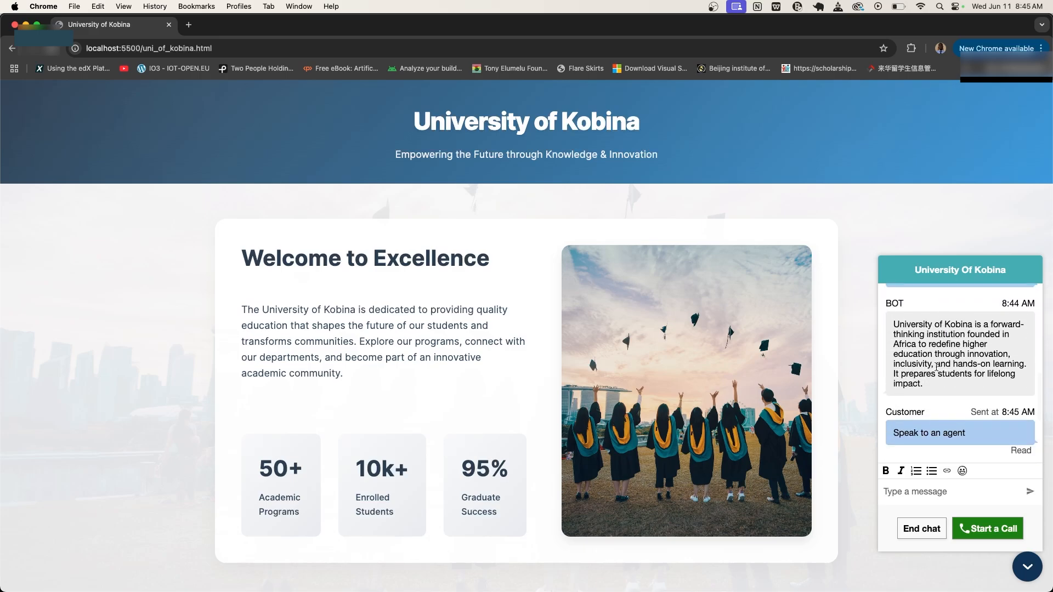
pyautogui.tripleClick(933, 365)
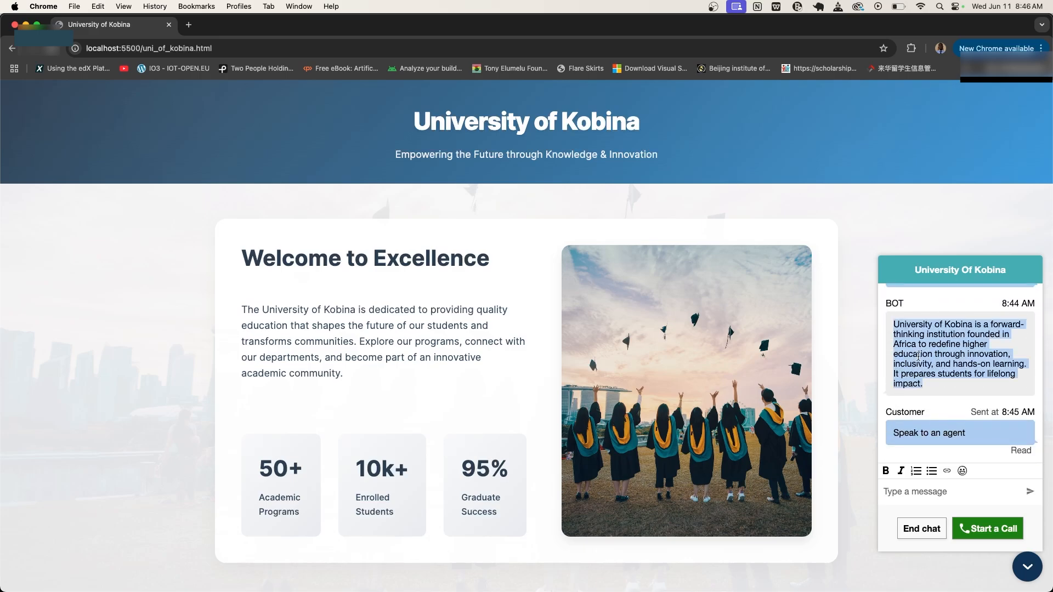
pyautogui.scroll(-2, 918, 356)
pyautogui.scroll(3, 919, 357)
pyautogui.scroll(-5, 919, 356)
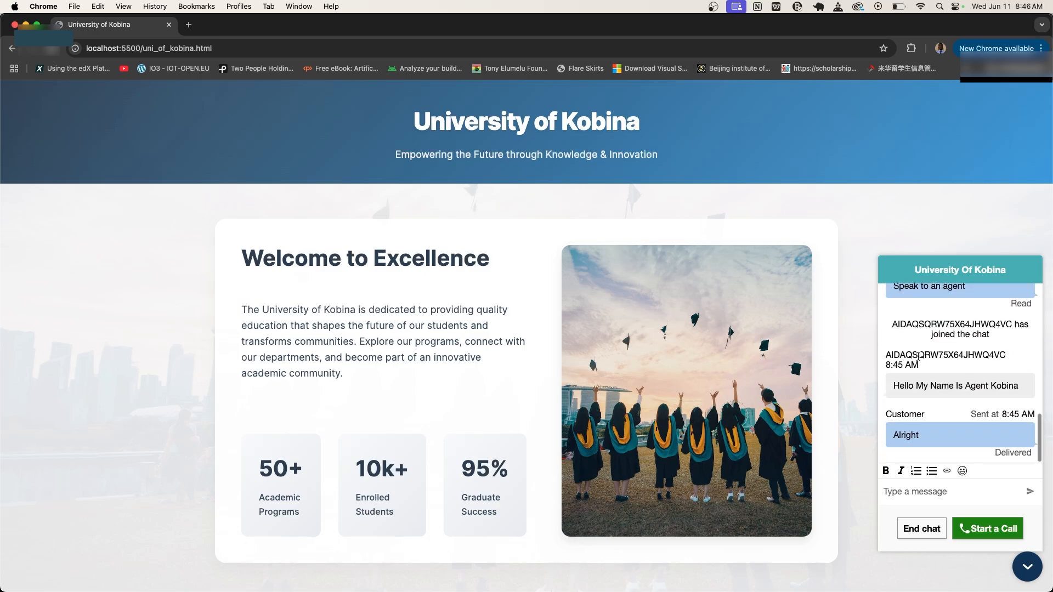
pyautogui.tripleClick(933, 391)
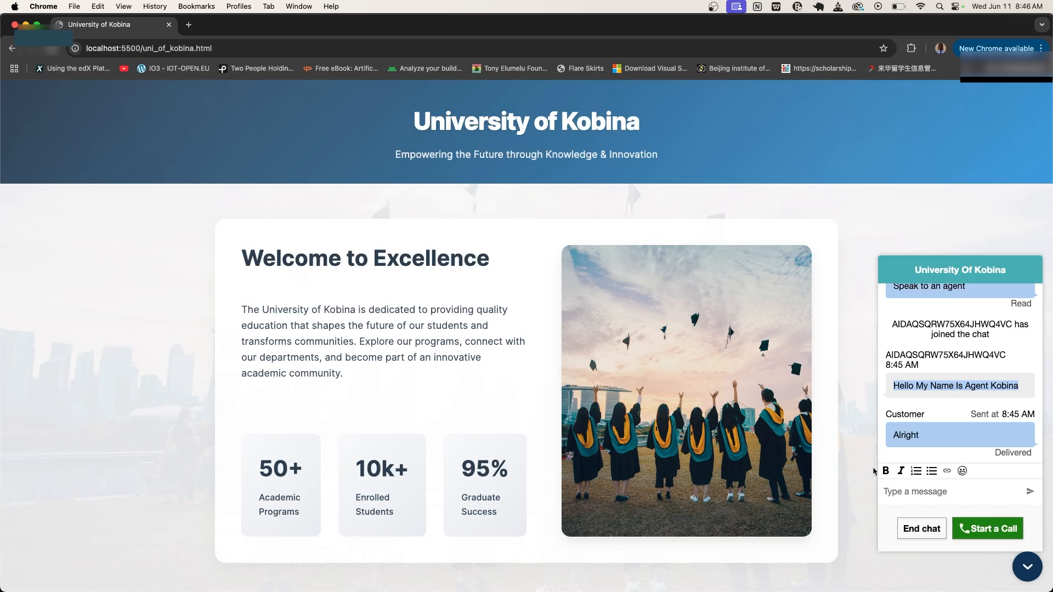
pyautogui.scroll(5, 967, 390)
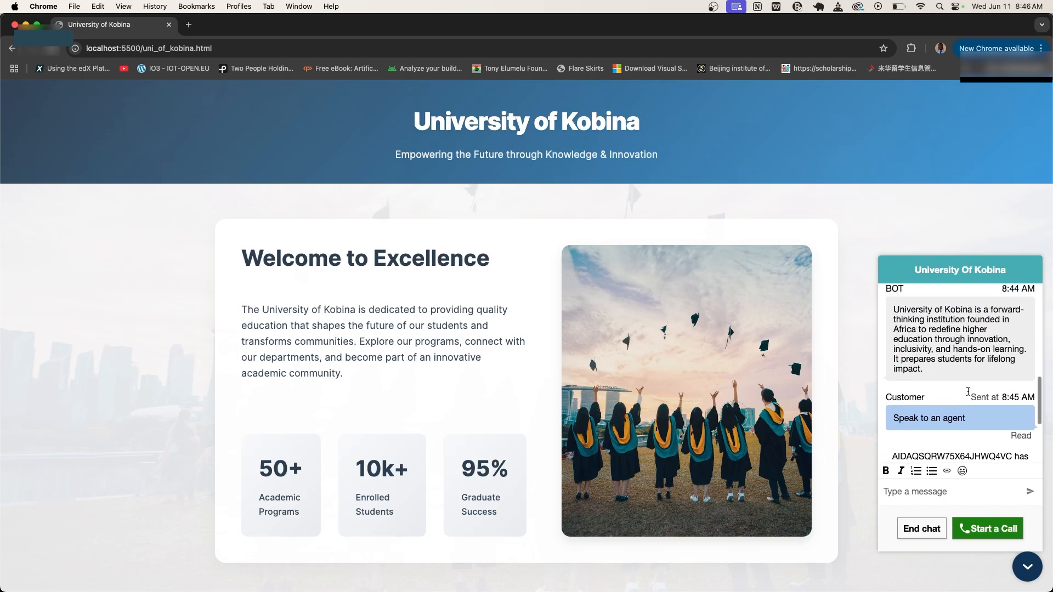
pyautogui.scroll(-4, 967, 390)
pyautogui.scroll(-1, 968, 394)
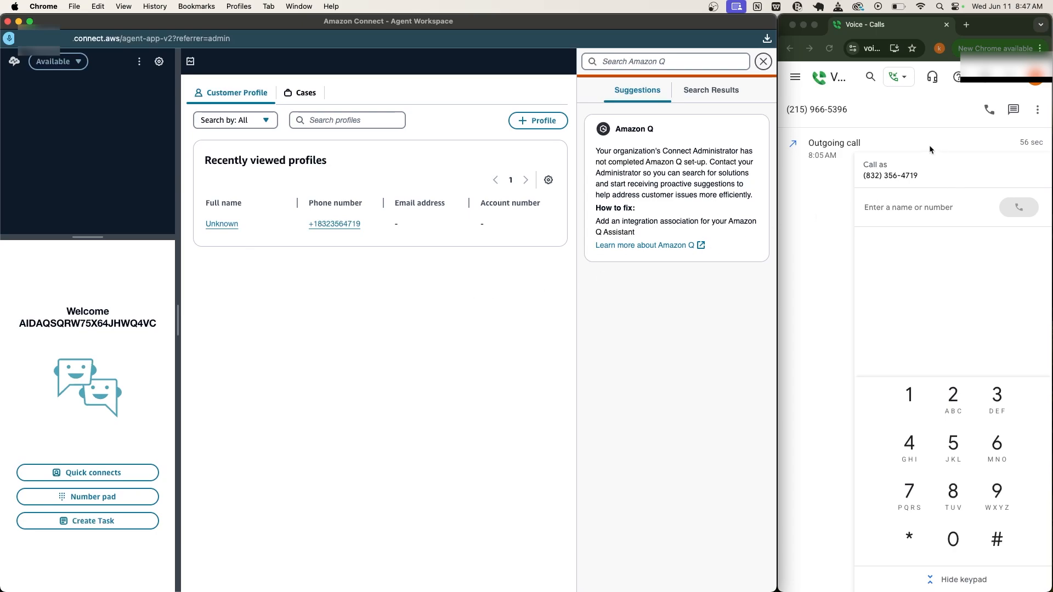
# Switch to Google Voice, call the contact center's number, choose option 3 in the voice menu and hang up
pyautogui.click(988, 112)
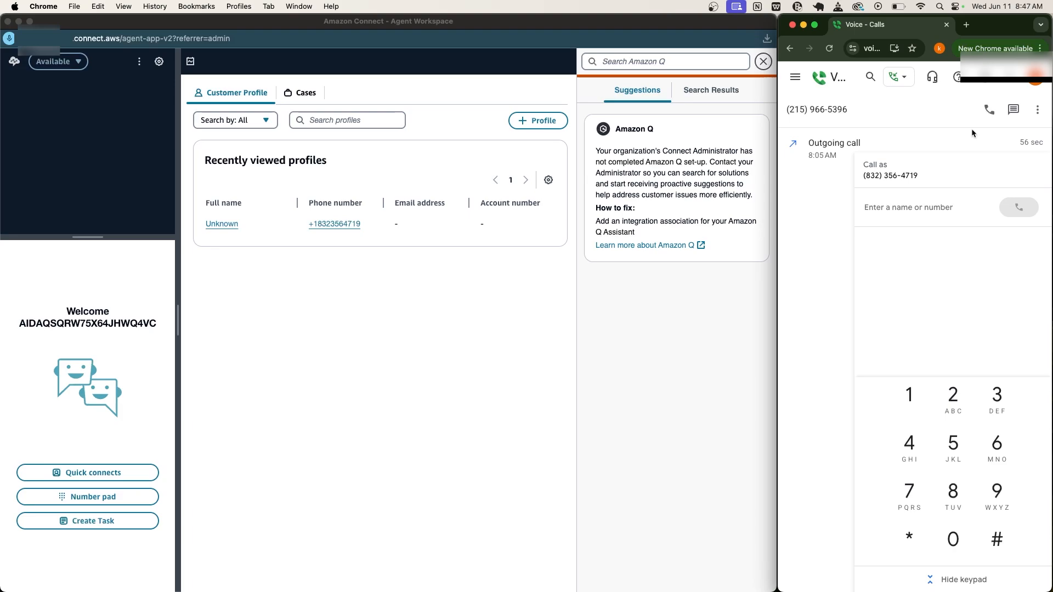
pyautogui.click(989, 110)
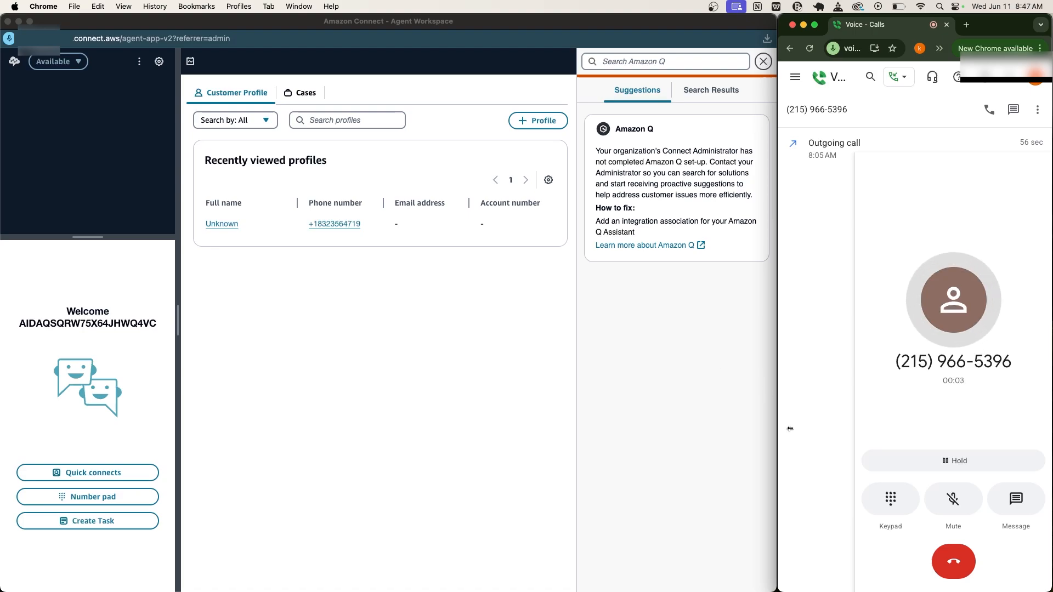
pyautogui.click(865, 493)
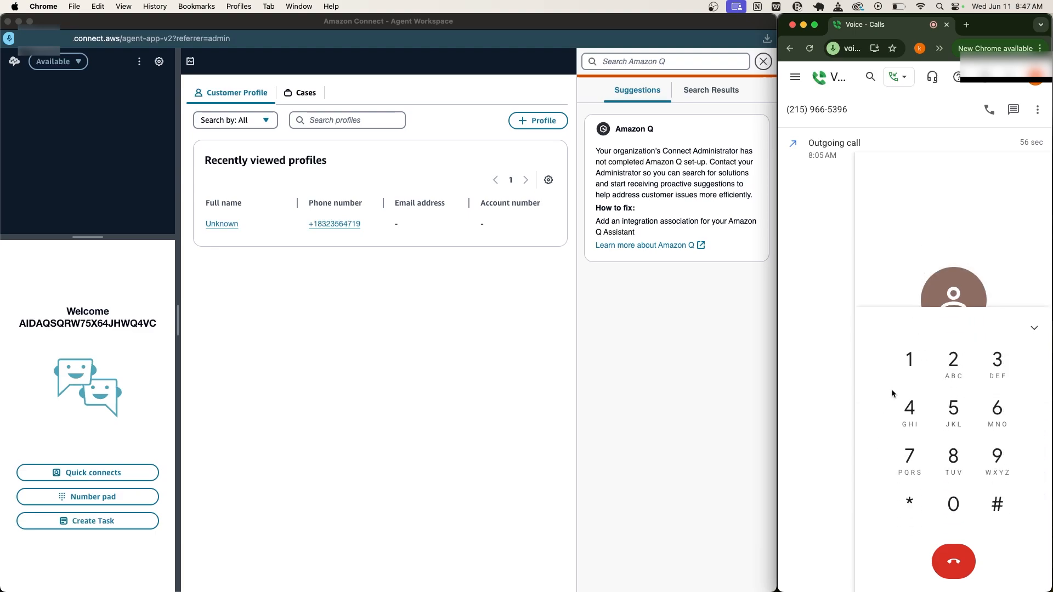
pyautogui.click(1000, 357)
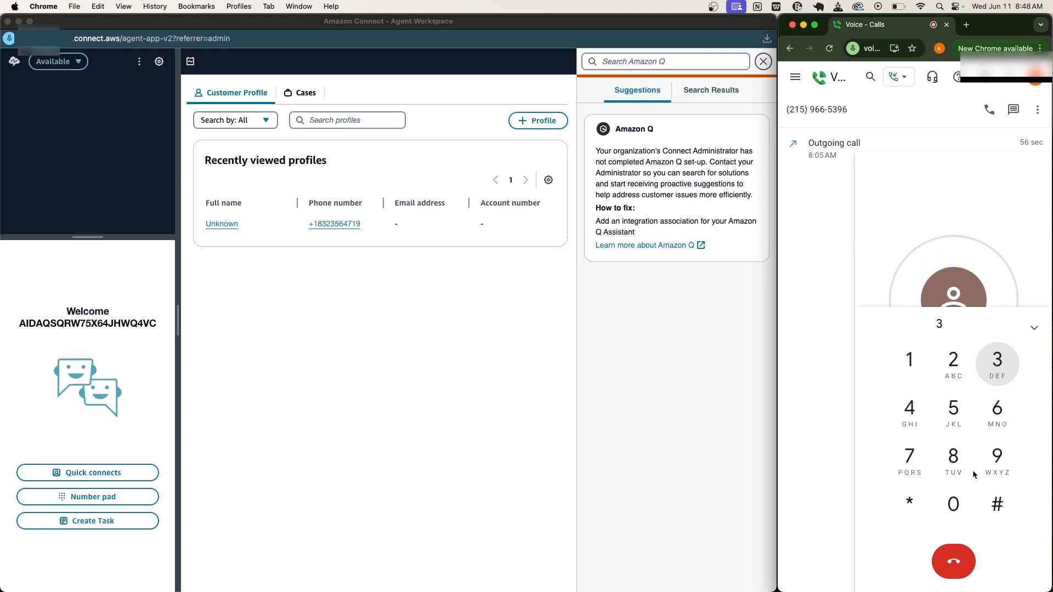
pyautogui.click(953, 566)
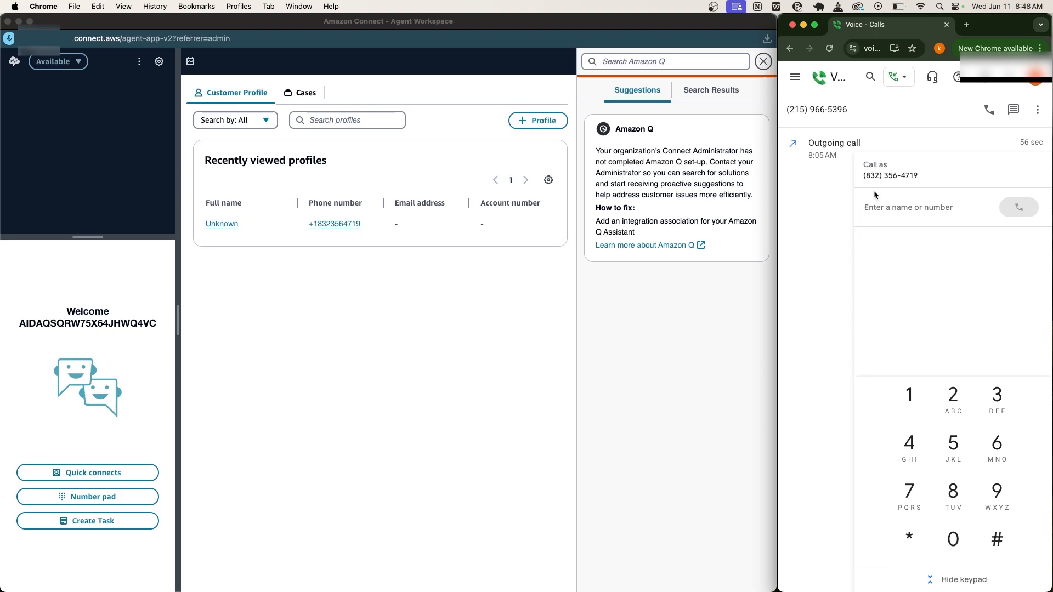
# Call the contact center's number again and choose option 1 in the voice menu
pyautogui.click(990, 109)
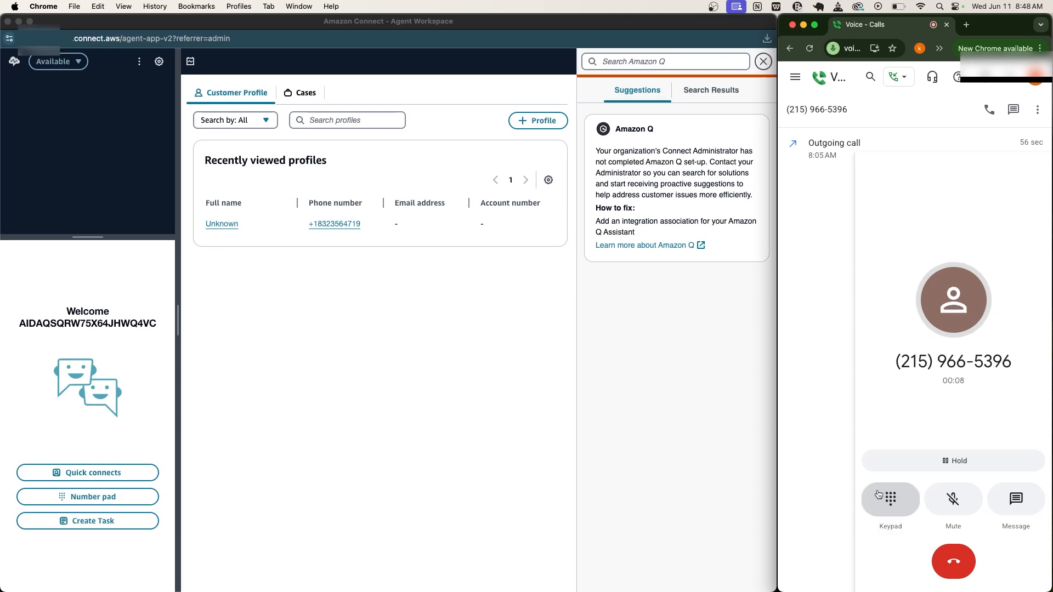
pyautogui.click(877, 496)
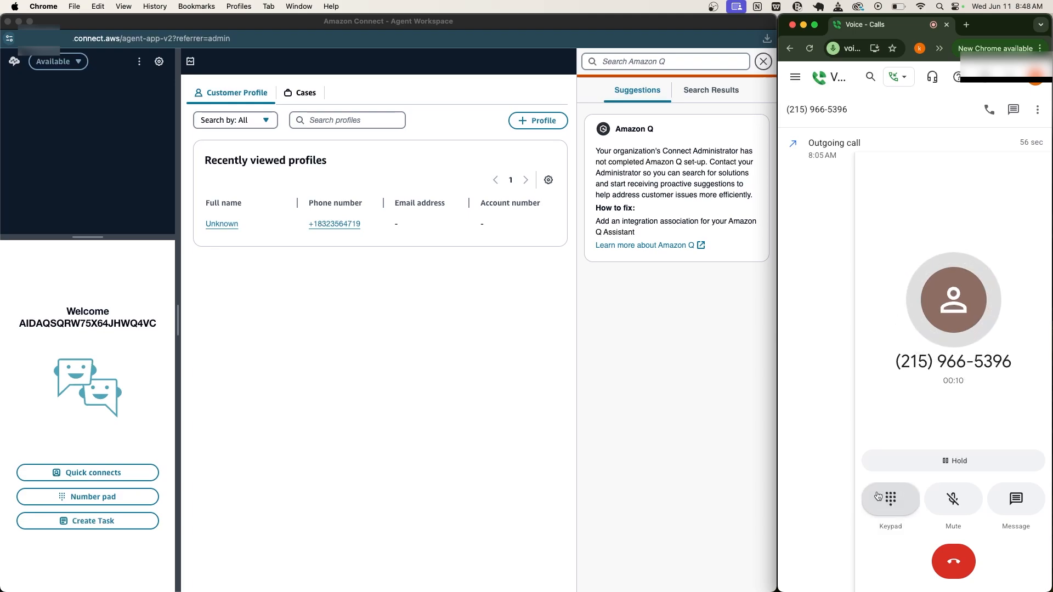
pyautogui.click(910, 362)
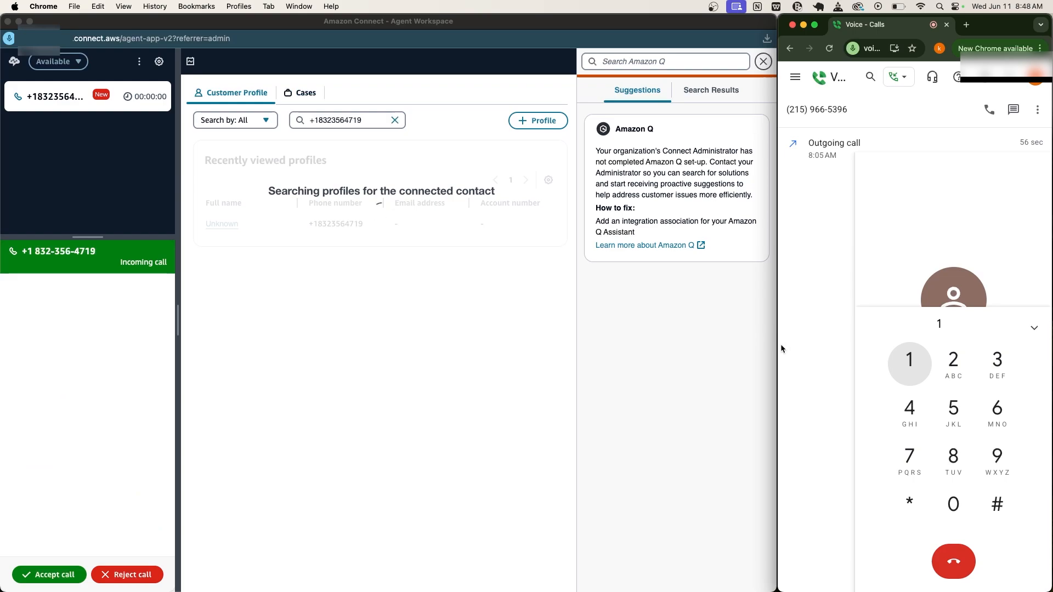
# In the Agent Workspace, set the next status to Offline, reject the incoming call and close the missed contact
pyautogui.click(67, 65)
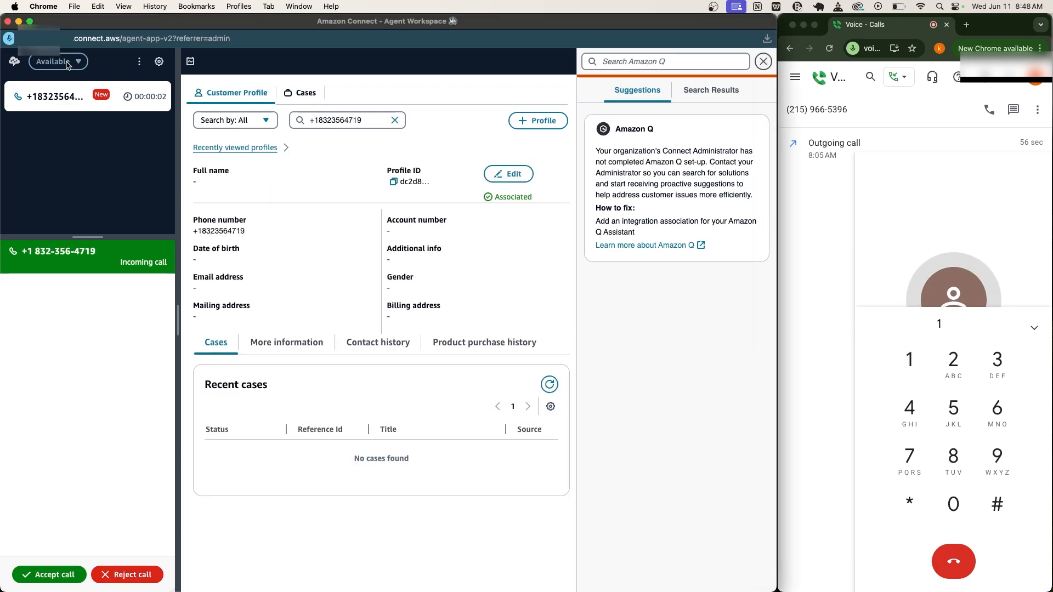
pyautogui.click(68, 63)
pyautogui.click(62, 95)
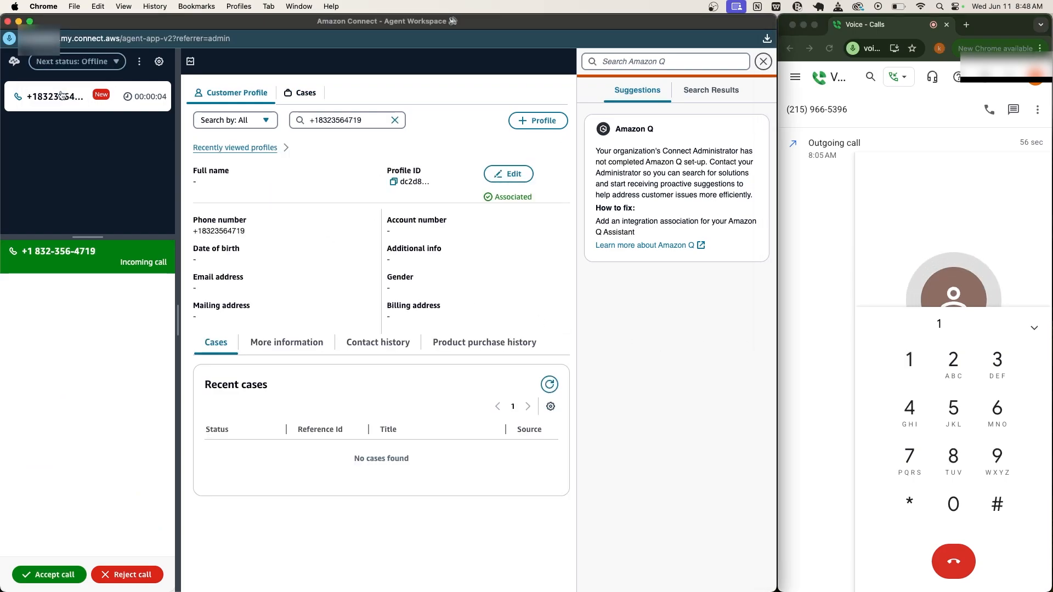
pyautogui.click(149, 576)
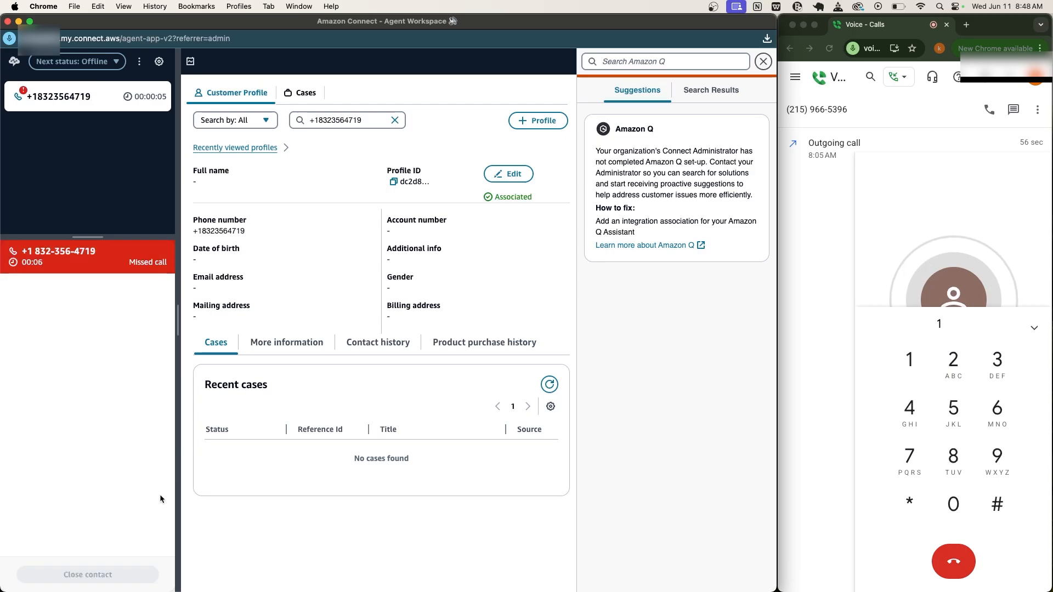
pyautogui.click(82, 574)
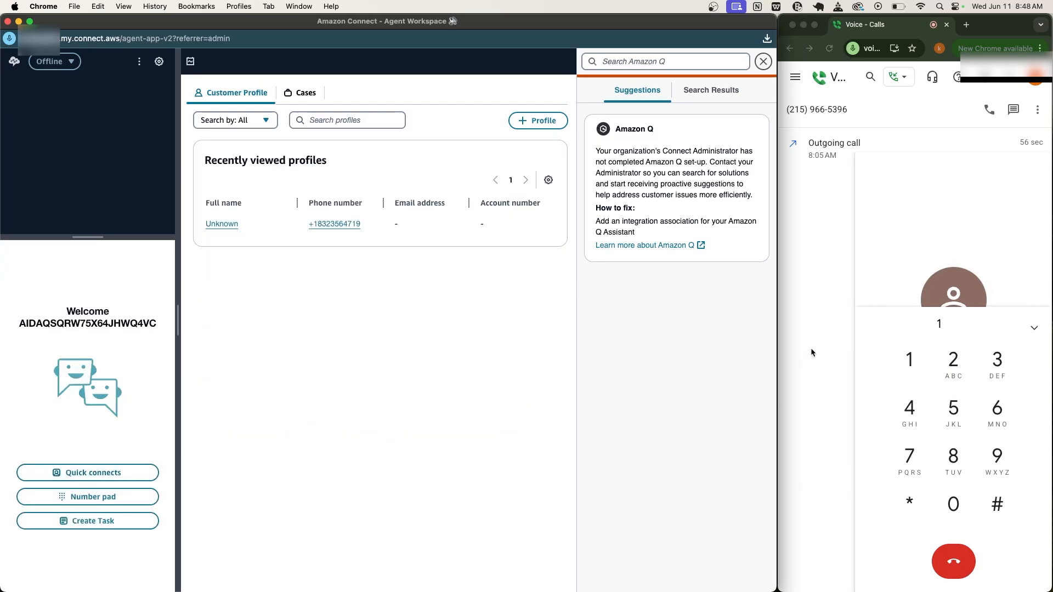
# Answer the successive voice prompts of the ongoing Google Voice call with 1 to request a callback
pyautogui.click(910, 357)
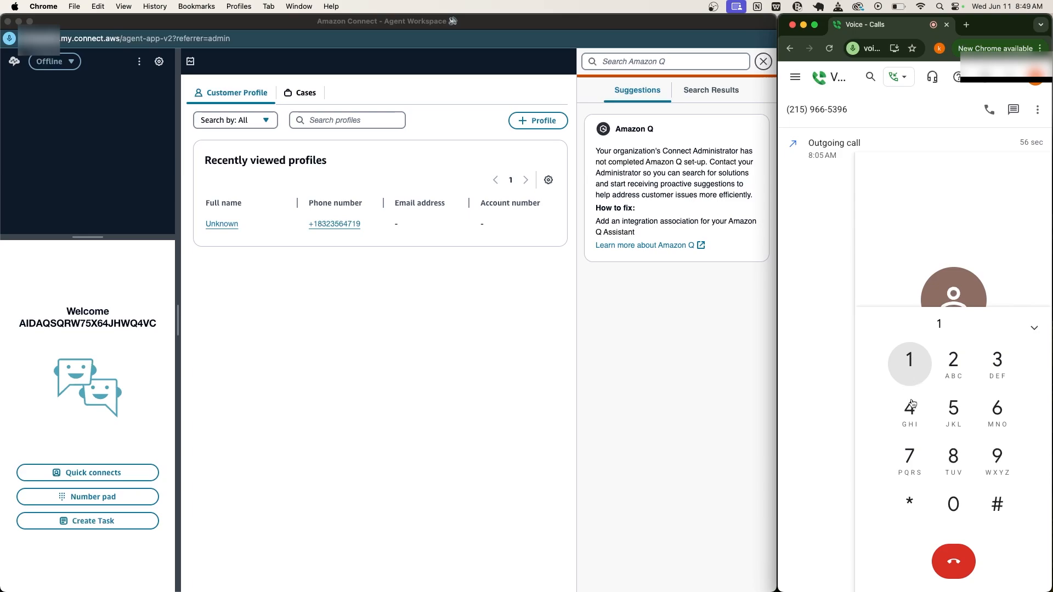
pyautogui.click(909, 361)
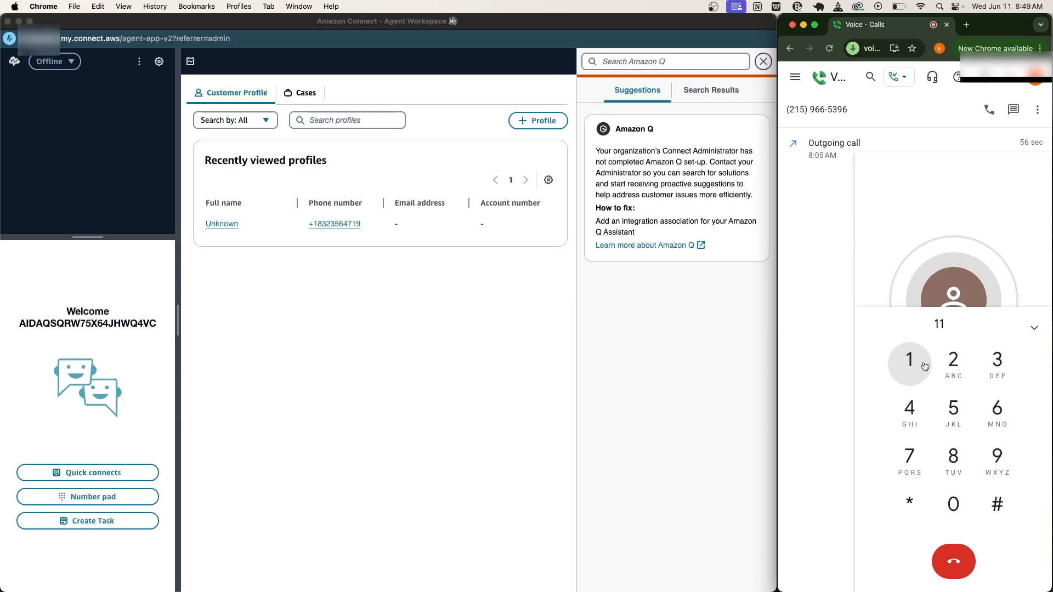
pyautogui.click(903, 363)
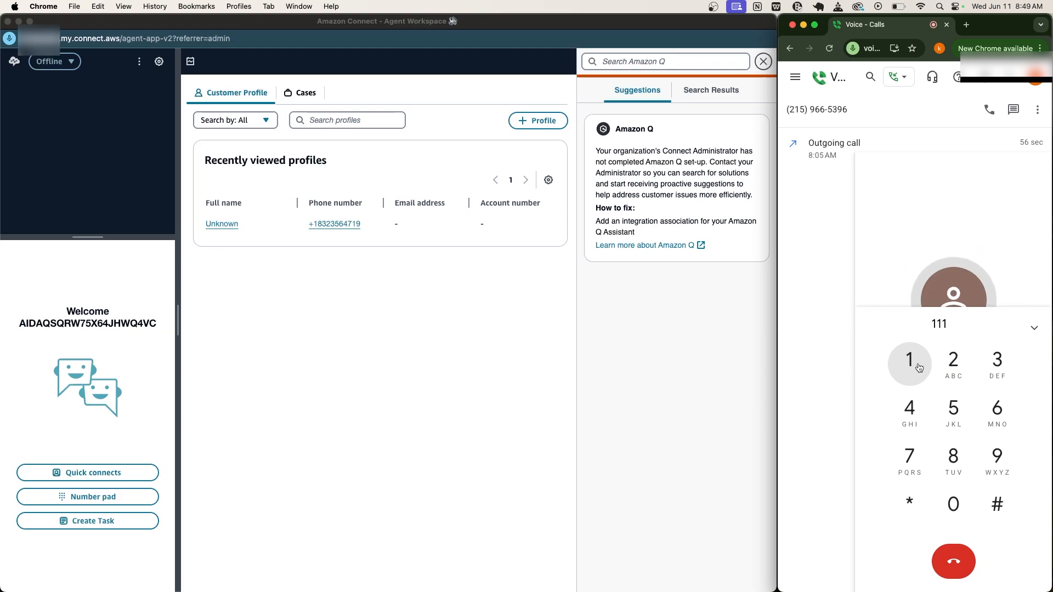
pyautogui.click(919, 368)
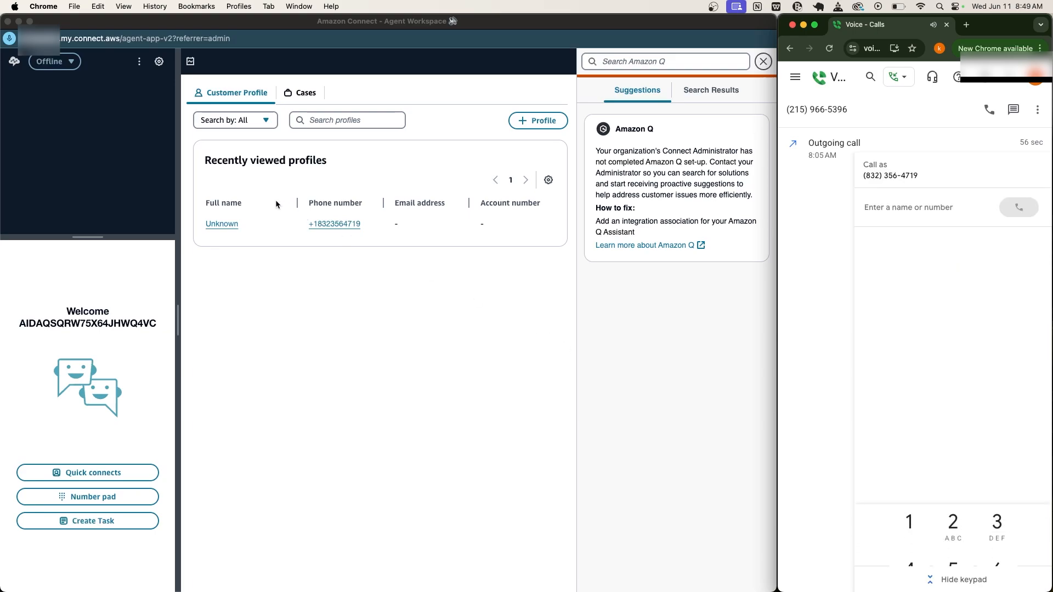
# Set the agent's status to Available in the Agent Workspace and accept the incoming callback
pyautogui.click(66, 67)
pyautogui.click(66, 67)
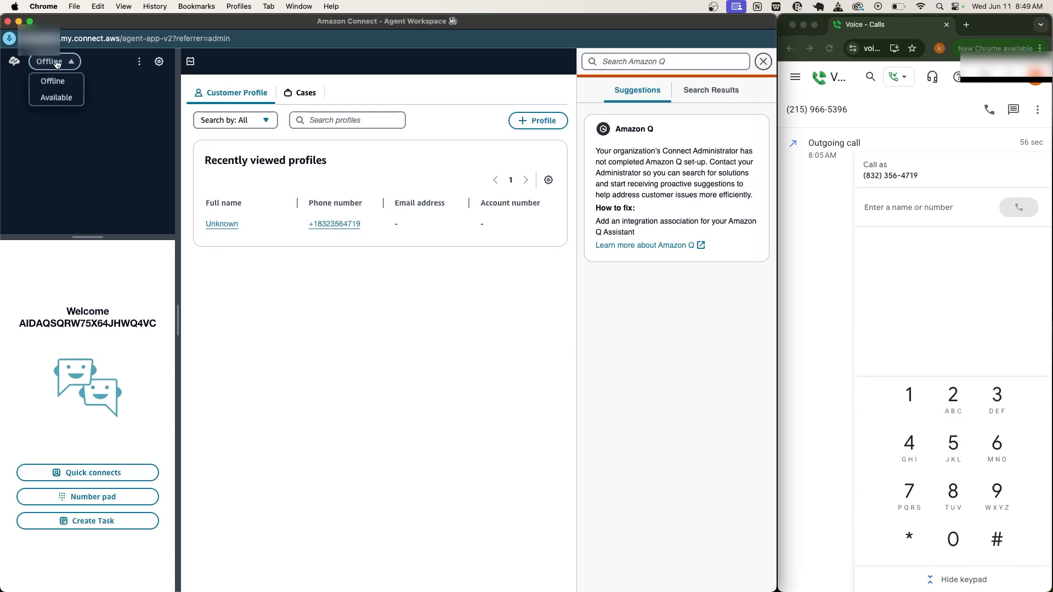
pyautogui.click(59, 97)
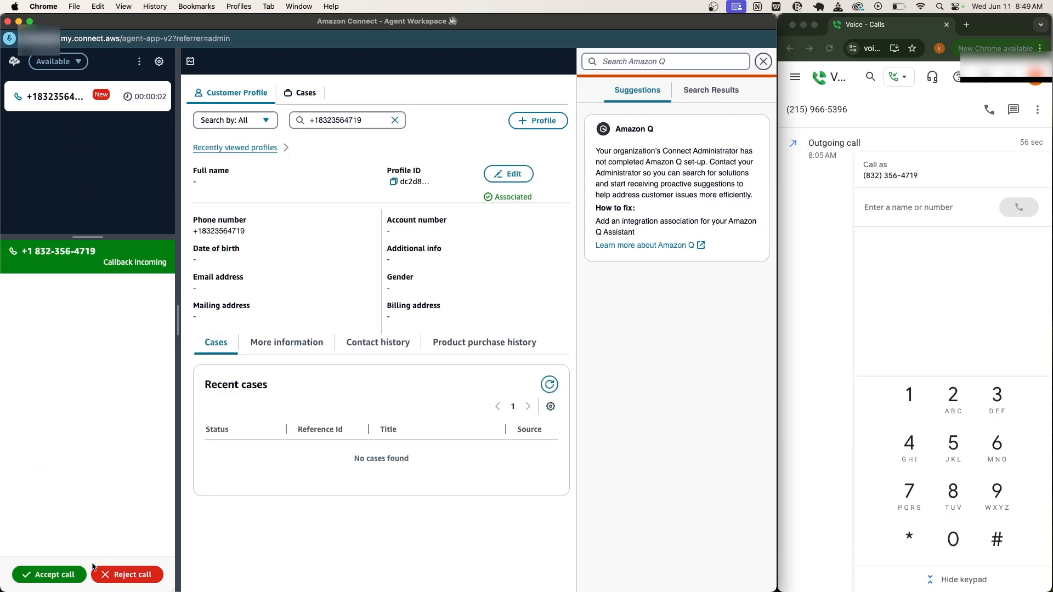
pyautogui.click(62, 573)
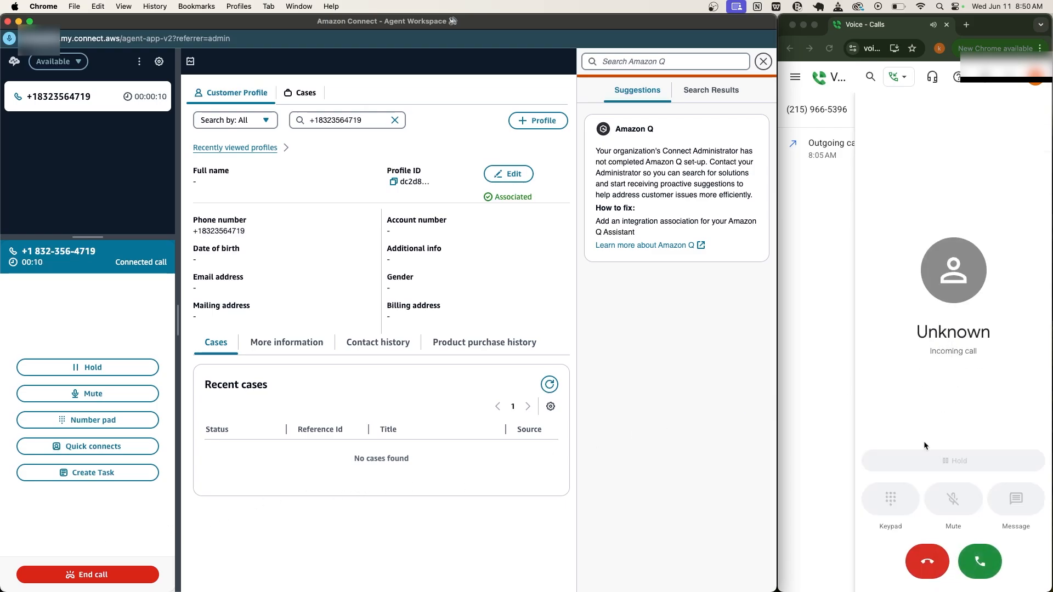
# Answer the incoming callback in Google Voice and enter 1 twice on its keypad
pyautogui.click(987, 562)
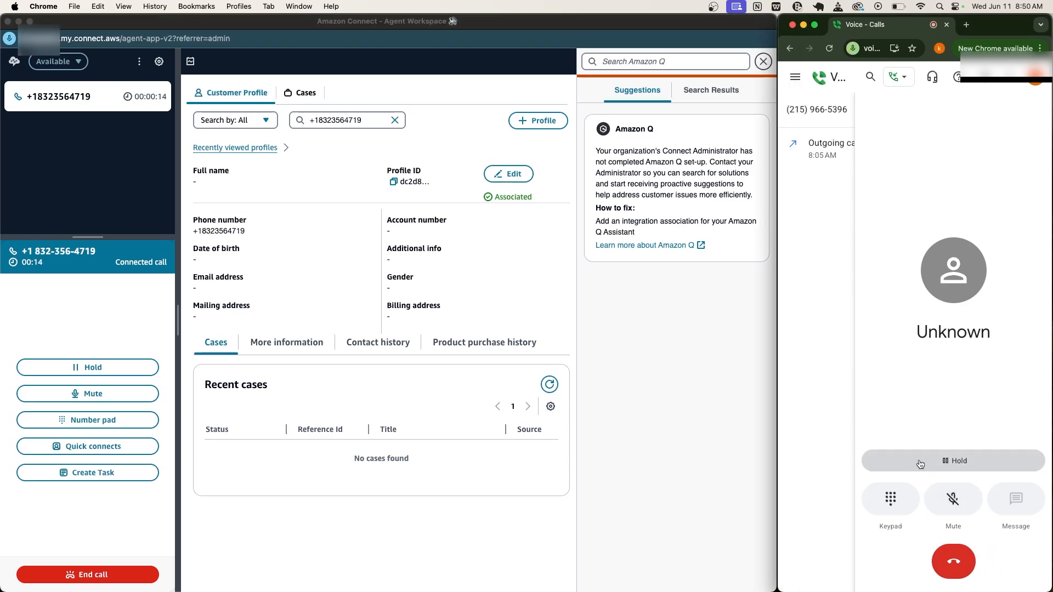
pyautogui.click(893, 497)
pyautogui.click(912, 360)
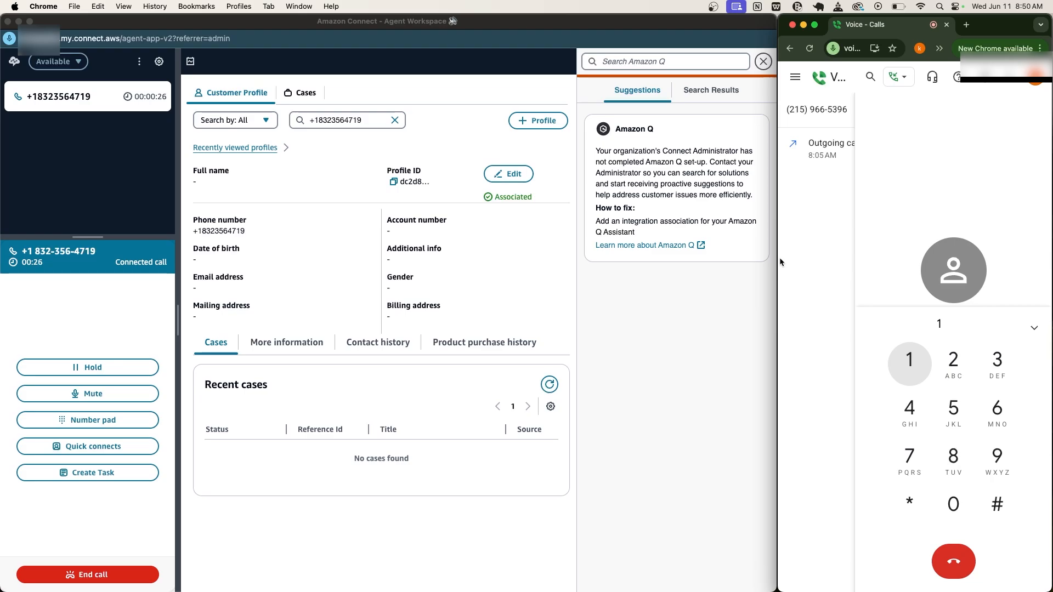
pyautogui.click(916, 362)
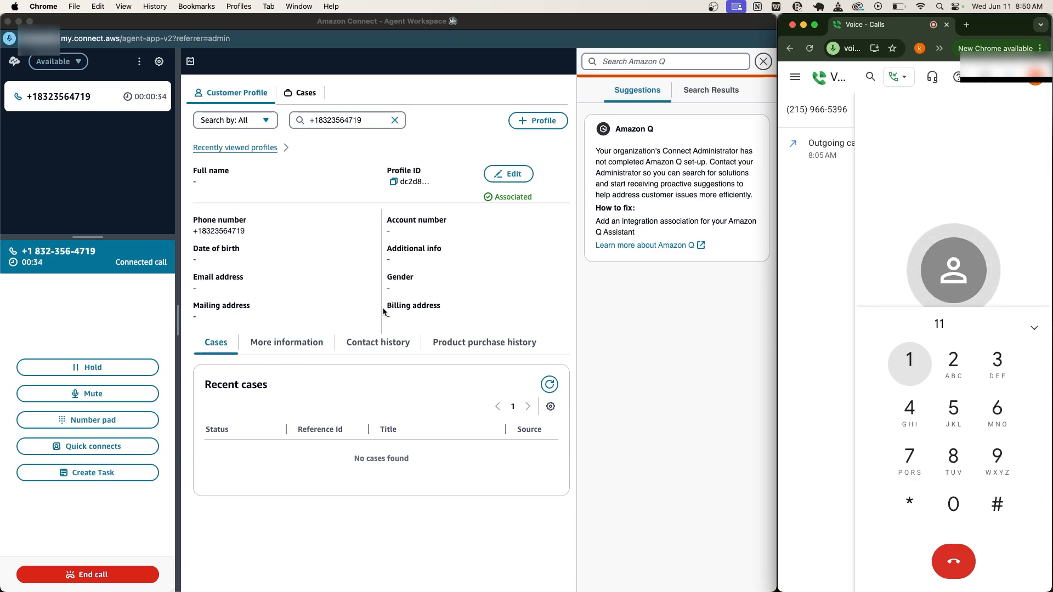
# Hide the call keypad, hang up the callback in Google Voice and close the contact in the Agent Workspace
pyautogui.click(1030, 323)
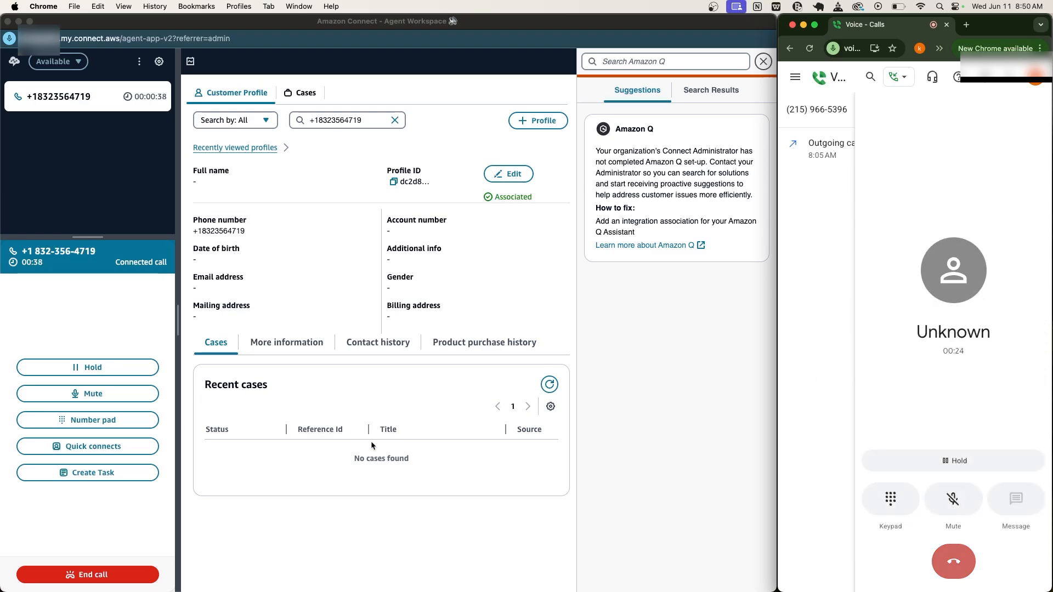
pyautogui.click(966, 562)
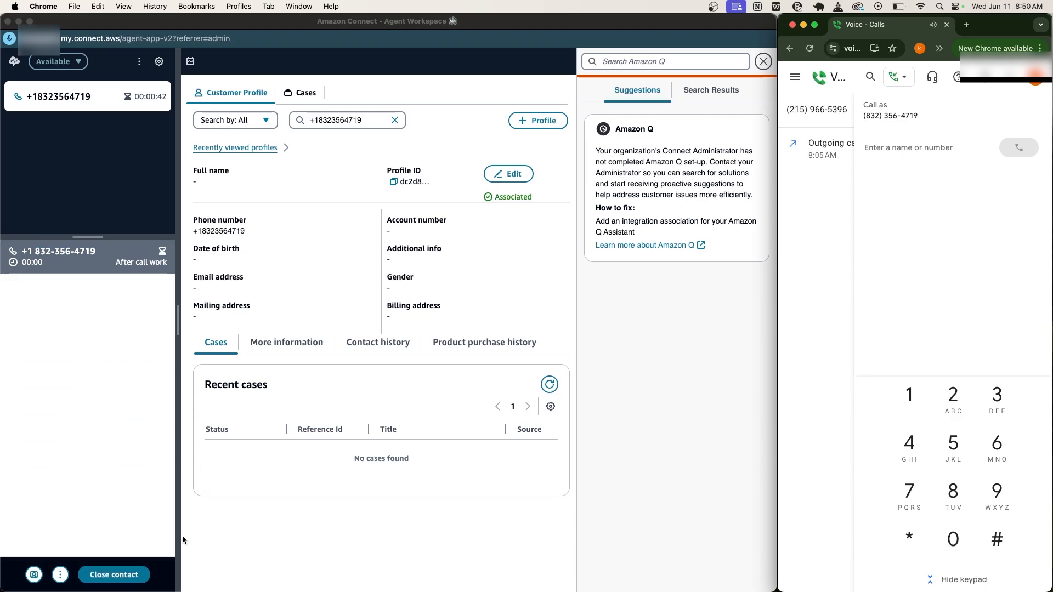
pyautogui.click(119, 578)
pyautogui.click(118, 576)
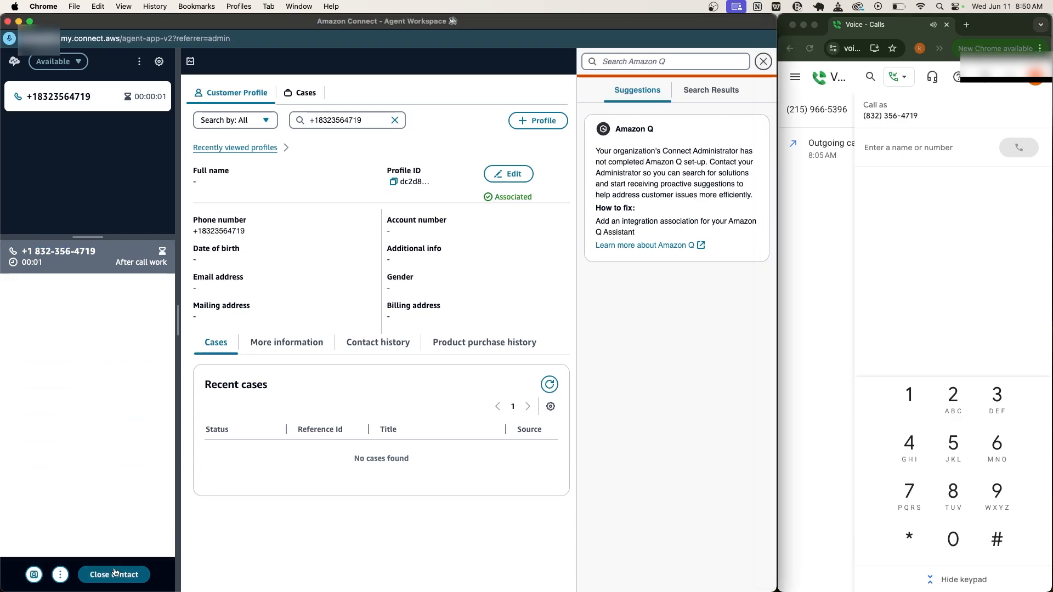